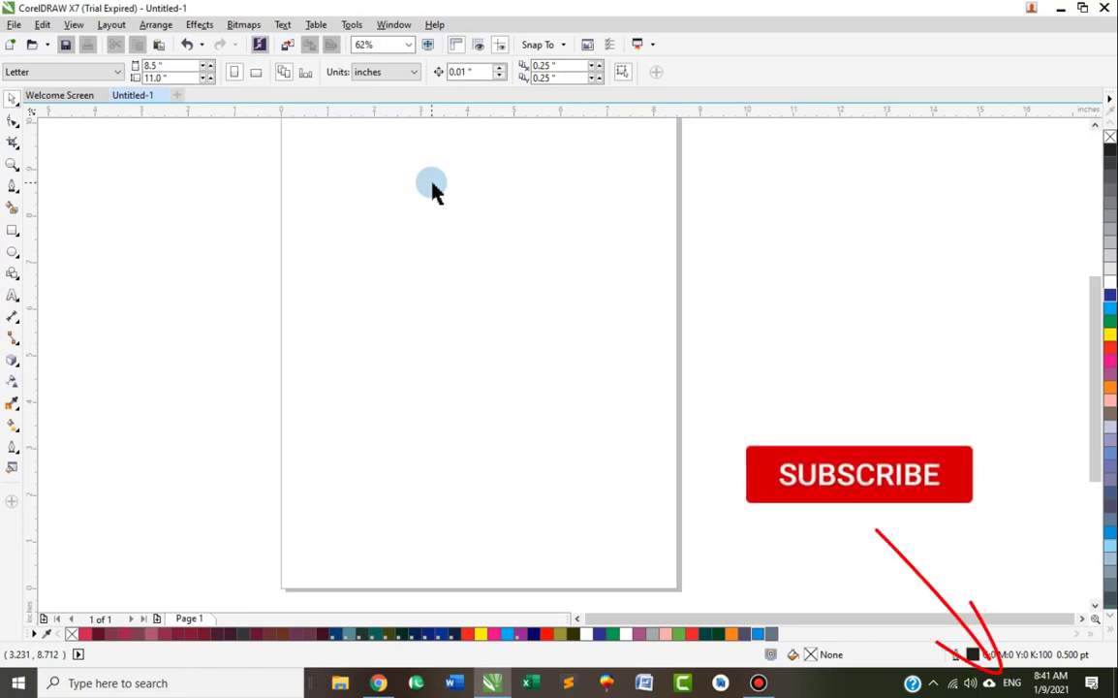
Draw a horizontal rectangle about 5.97 inches wide and 2.68 inches high in the middle of the page
{"action": "left_click", "coordinate": [12, 230]}
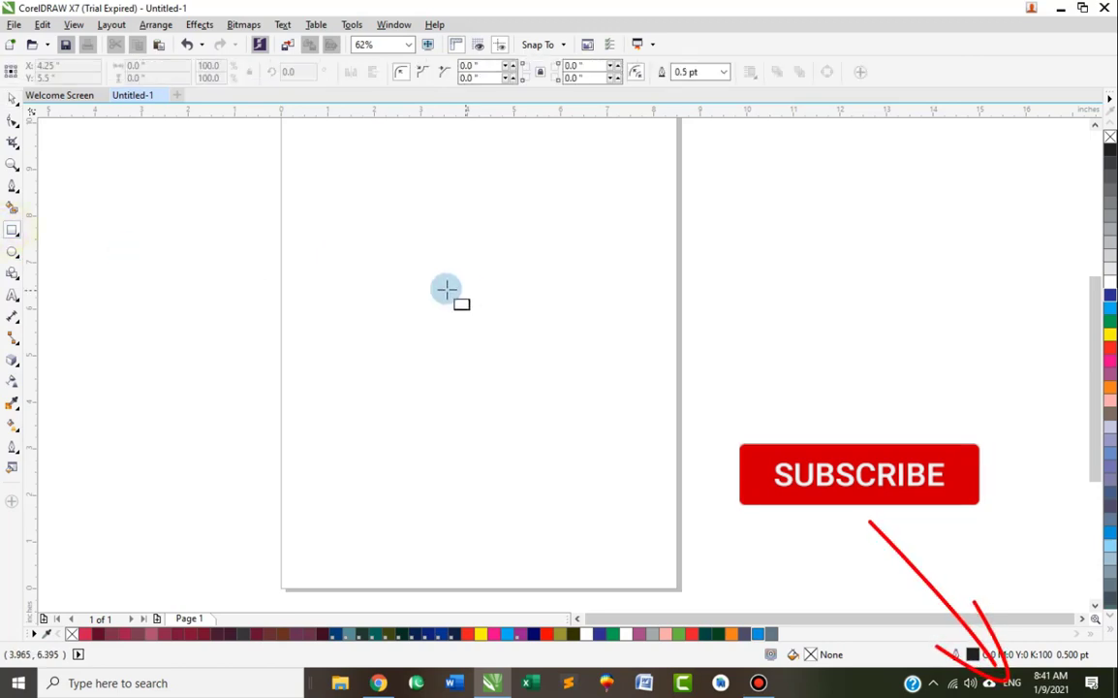
{"action": "left_click_drag", "start_coordinate": [329, 249], "coordinate": [609, 373]}
{"action": "scroll", "coordinate": [599, 252], "scroll_direction": "up", "scroll_amount": 2}
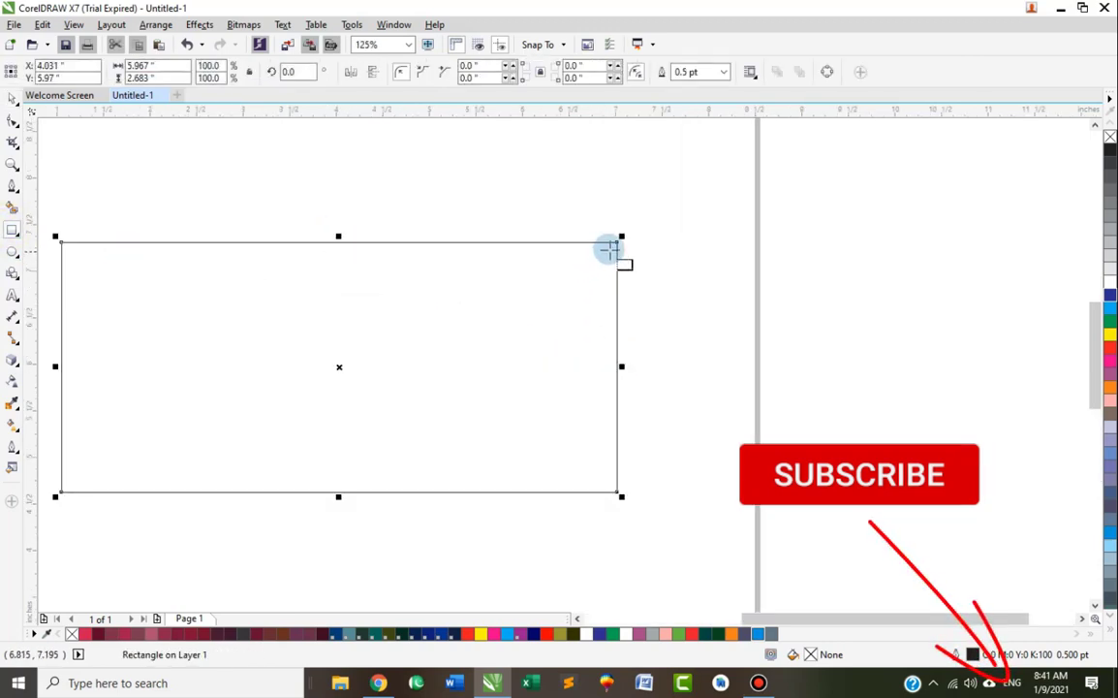
Round all corners of the rectangle to about 0.167 inch and fill it with dark blue
{"action": "left_click", "coordinate": [13, 121]}
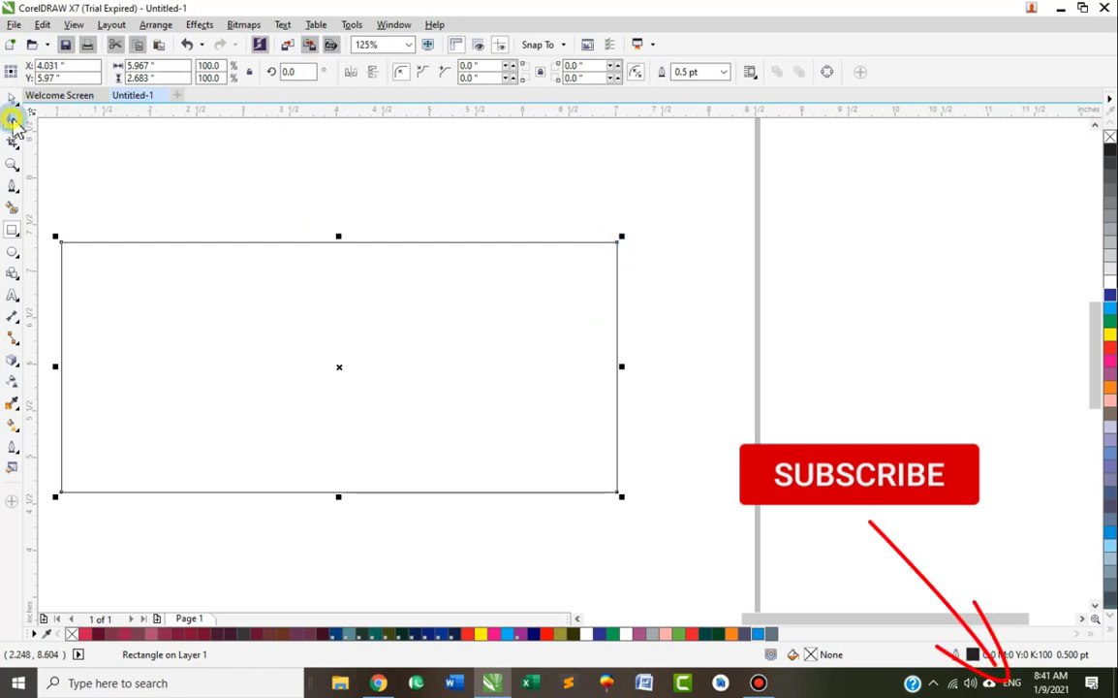
{"action": "left_click_drag", "start_coordinate": [616, 242], "coordinate": [606, 249]}
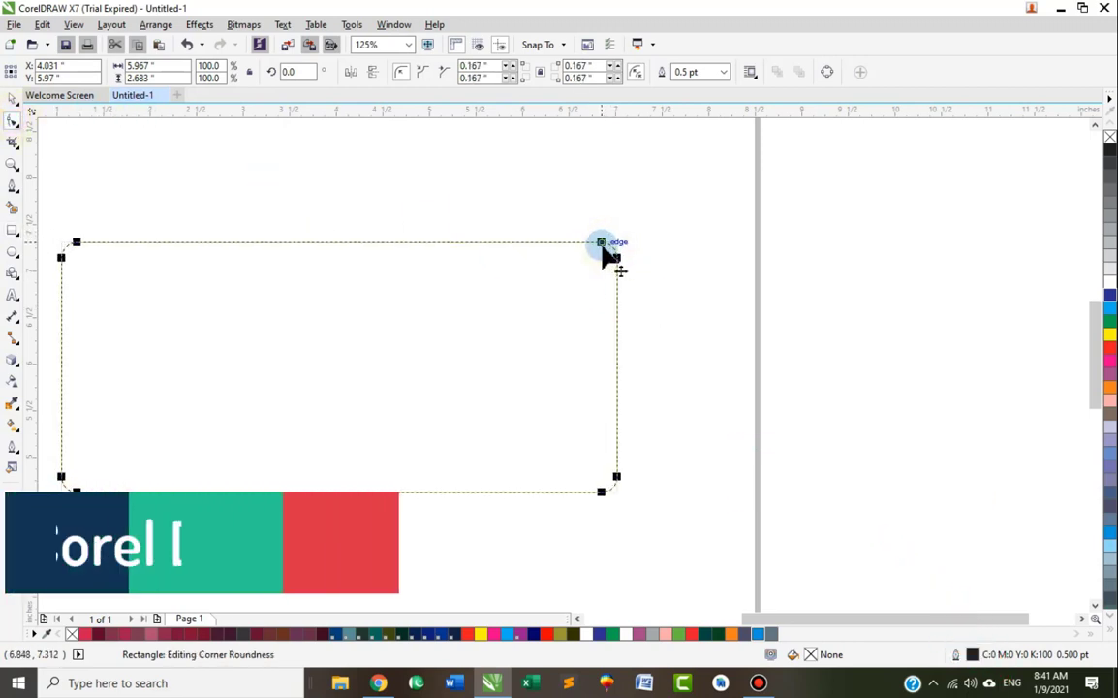
{"action": "left_click", "coordinate": [1110, 296]}
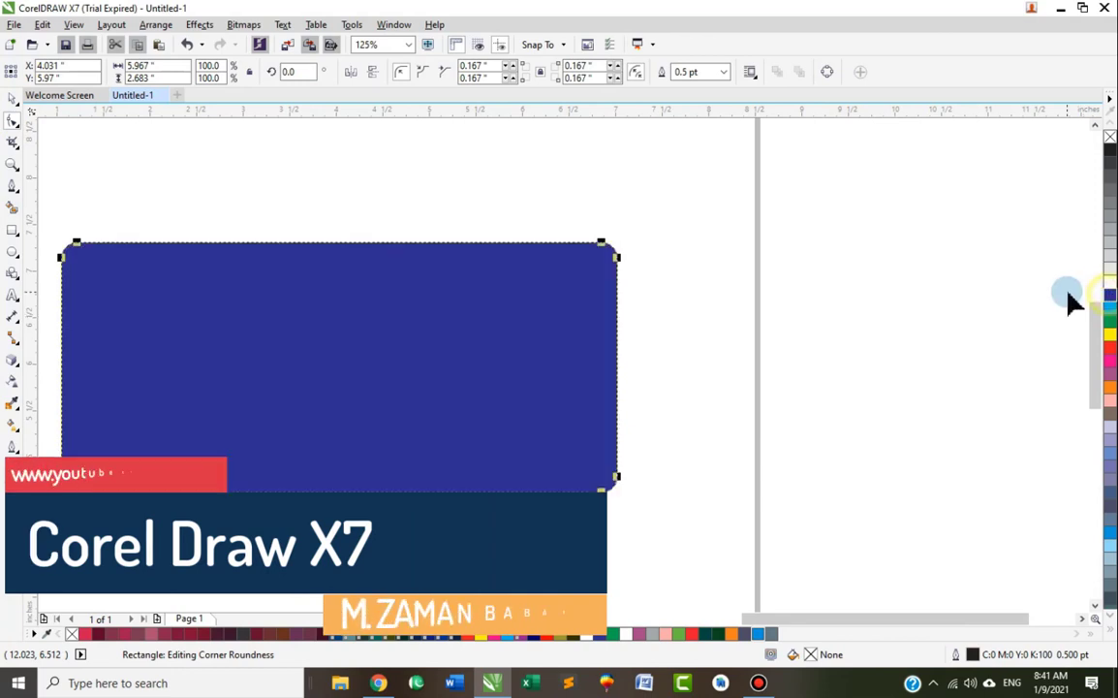
Extrude the blue rectangle, placing the vanishing point slightly above and to the left of its center
{"action": "left_click", "coordinate": [12, 365]}
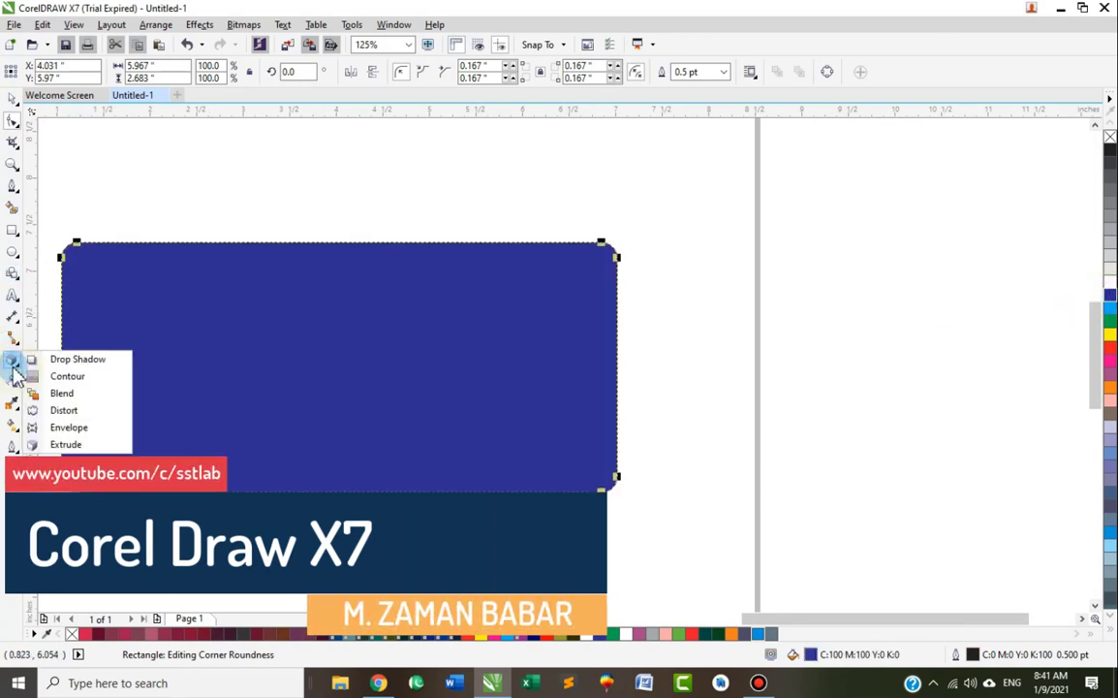
{"action": "left_click", "coordinate": [68, 448]}
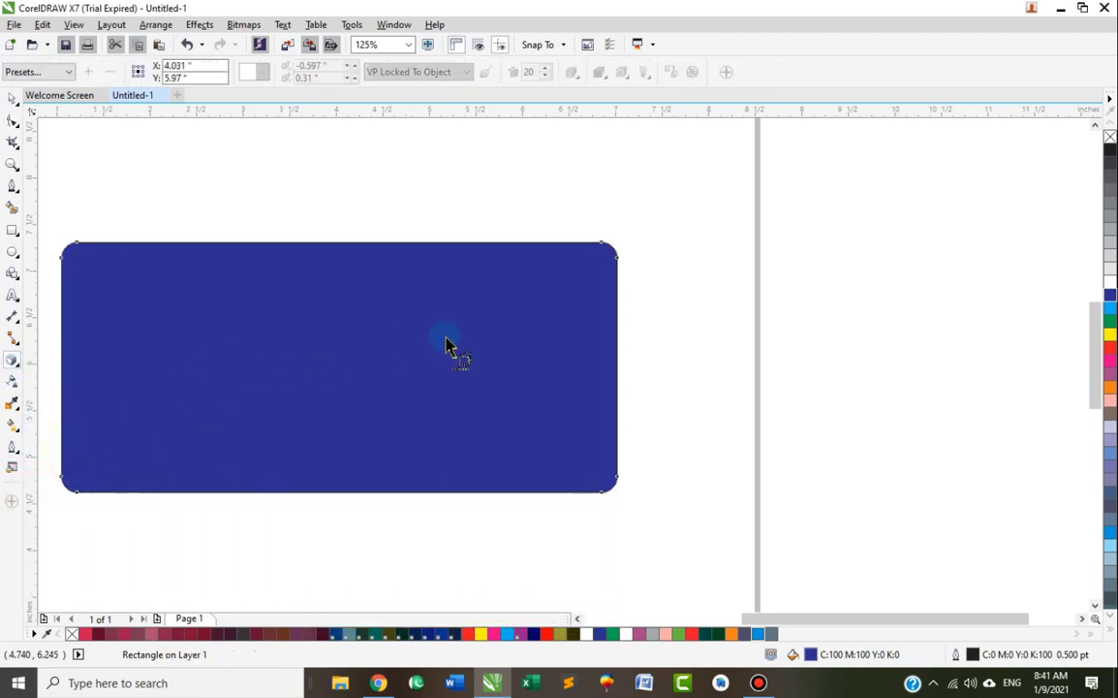
{"action": "left_click_drag", "start_coordinate": [367, 360], "coordinate": [327, 336]}
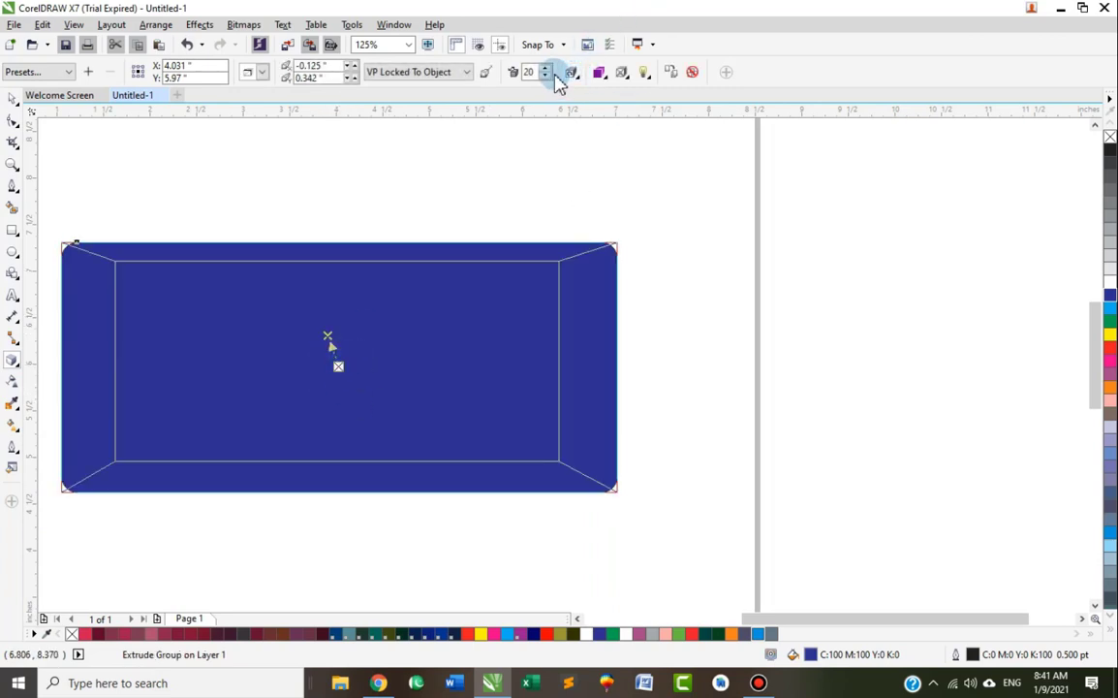
Apply color shading to the extrusion, running from red to pink
{"action": "left_click", "coordinate": [597, 78]}
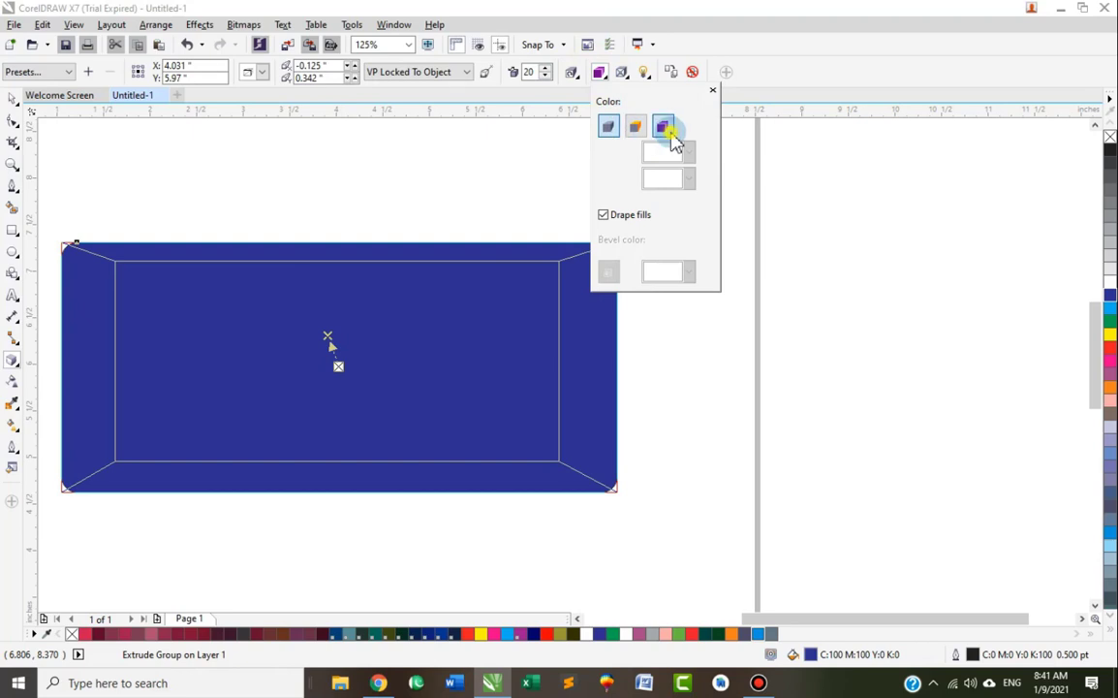
{"action": "left_click", "coordinate": [665, 129]}
{"action": "left_click", "coordinate": [688, 152]}
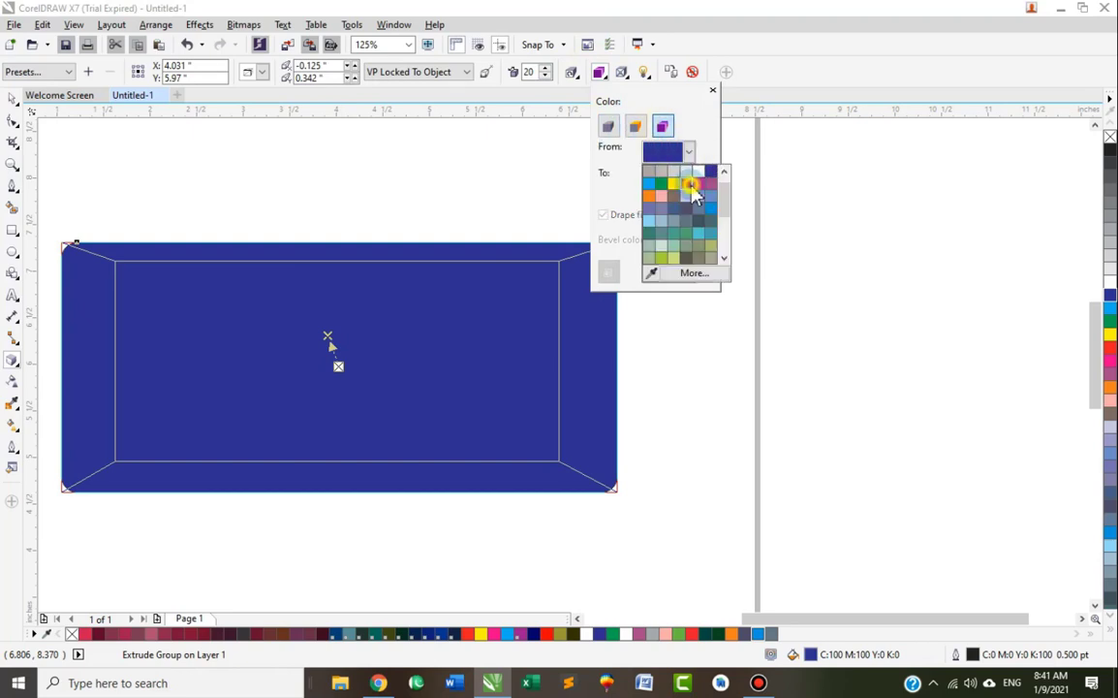
{"action": "left_click", "coordinate": [692, 188]}
{"action": "left_click", "coordinate": [688, 177]}
{"action": "left_click", "coordinate": [692, 213]}
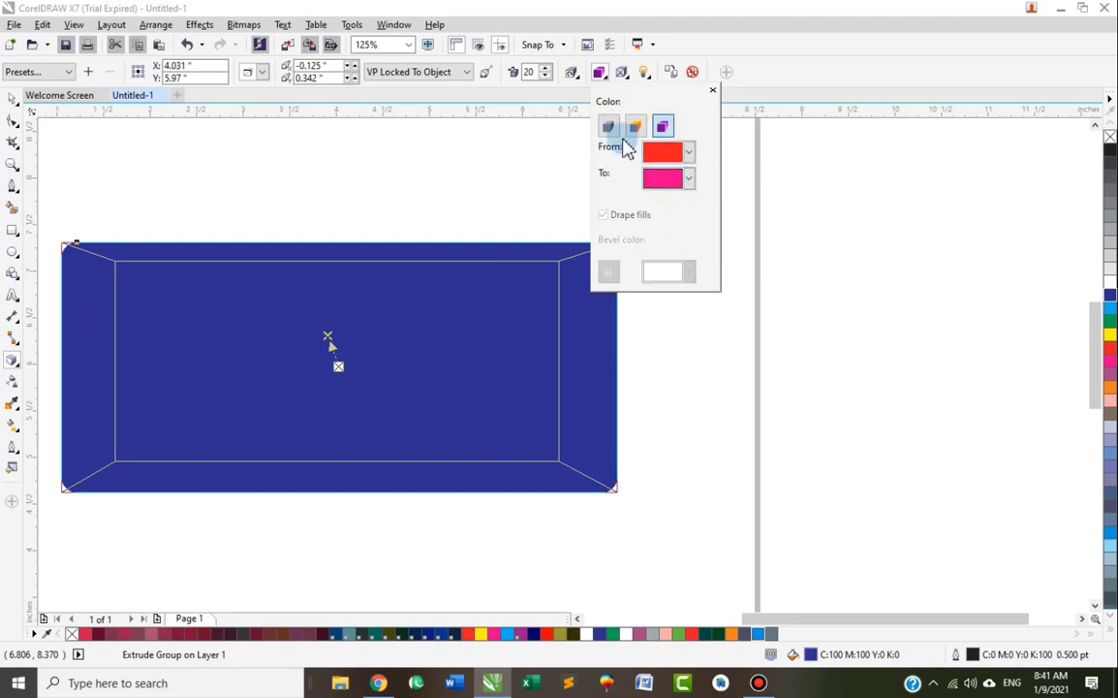
{"action": "left_click", "coordinate": [638, 129]}
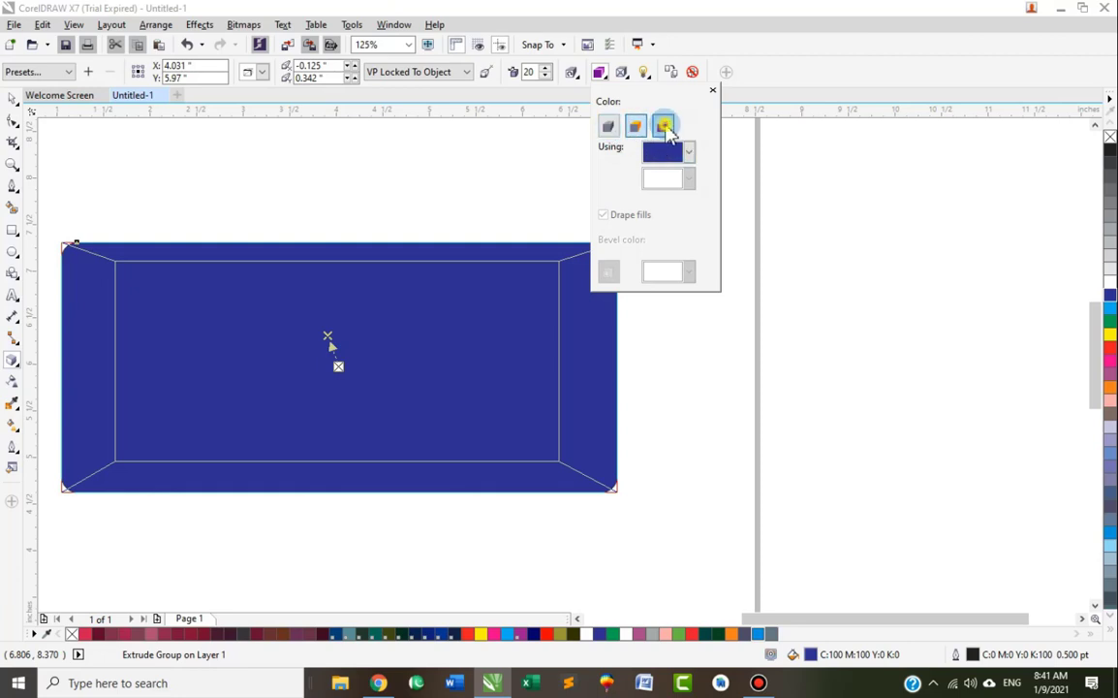
{"action": "left_click", "coordinate": [663, 127]}
Look at the bevel and lighting options, and set the extrusion depth to 10
{"action": "left_click", "coordinate": [626, 74]}
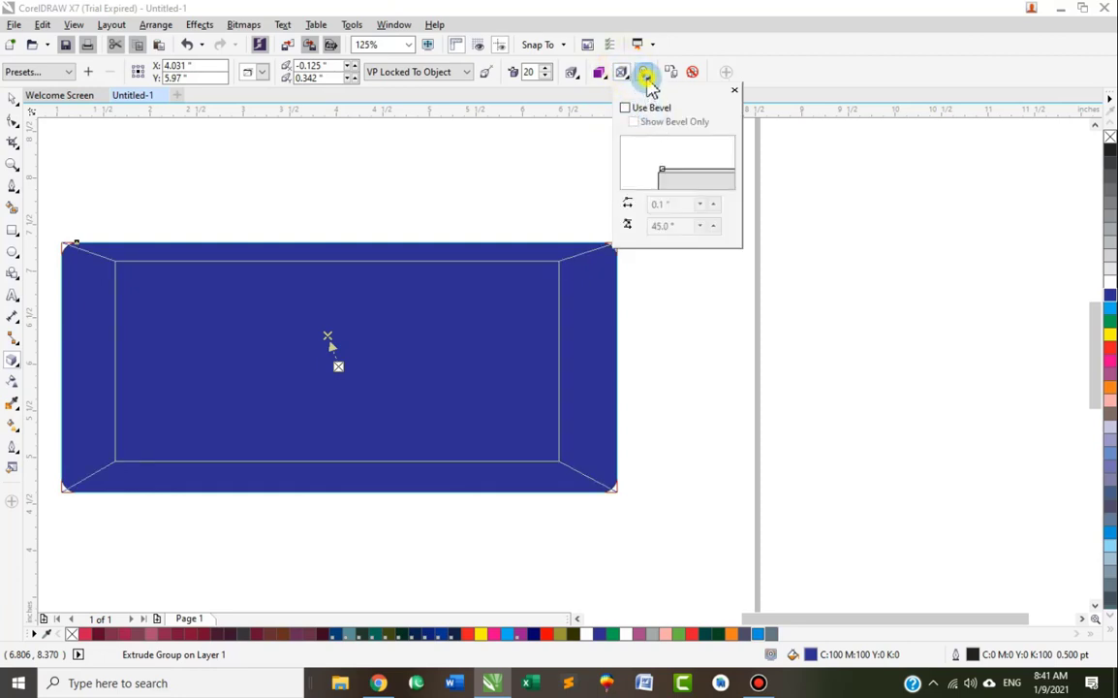
{"action": "left_click", "coordinate": [646, 75]}
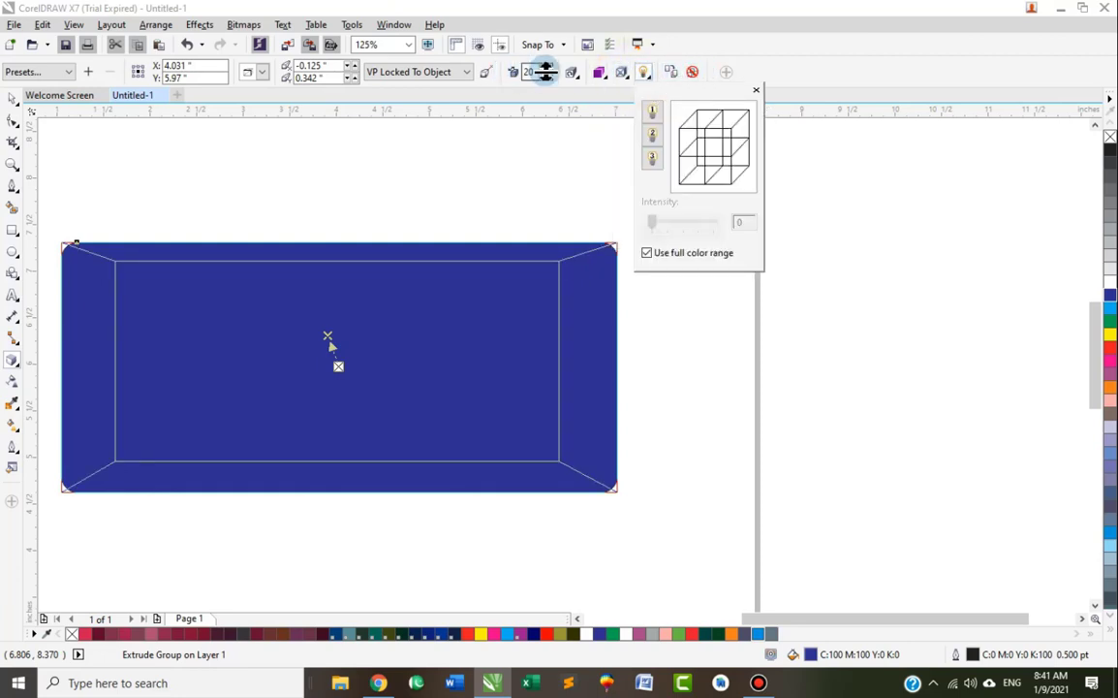
{"action": "left_click", "coordinate": [549, 77]}
{"action": "left_click", "coordinate": [548, 78]}
{"action": "left_click", "coordinate": [549, 77]}
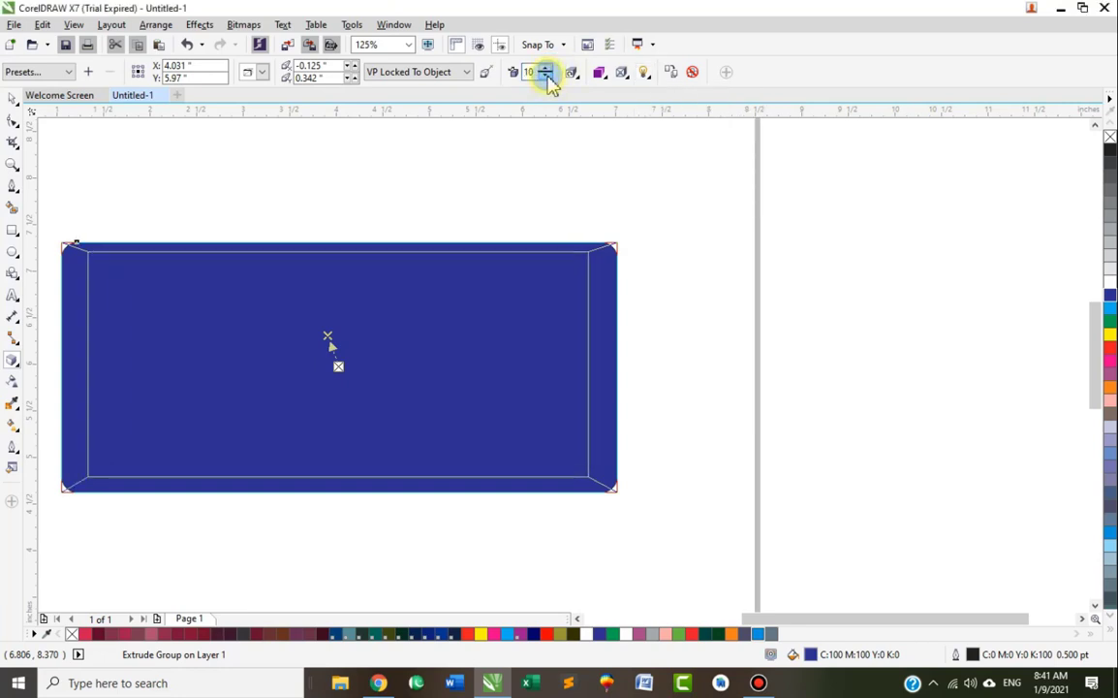
{"action": "left_click", "coordinate": [549, 77]}
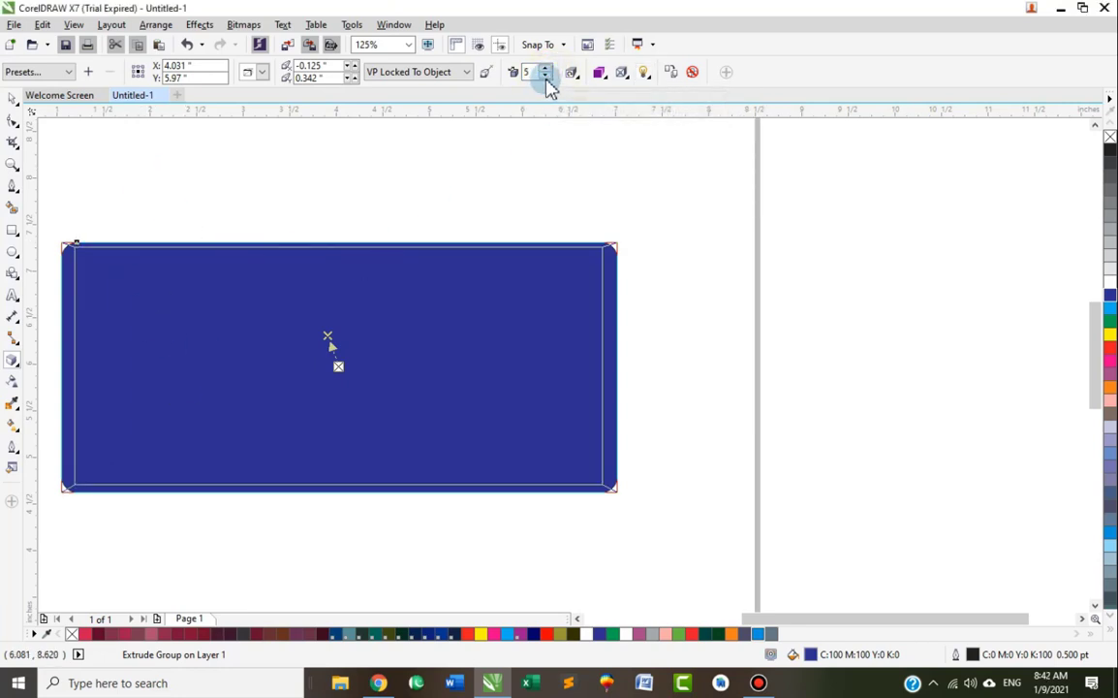
{"action": "left_click", "coordinate": [547, 70]}
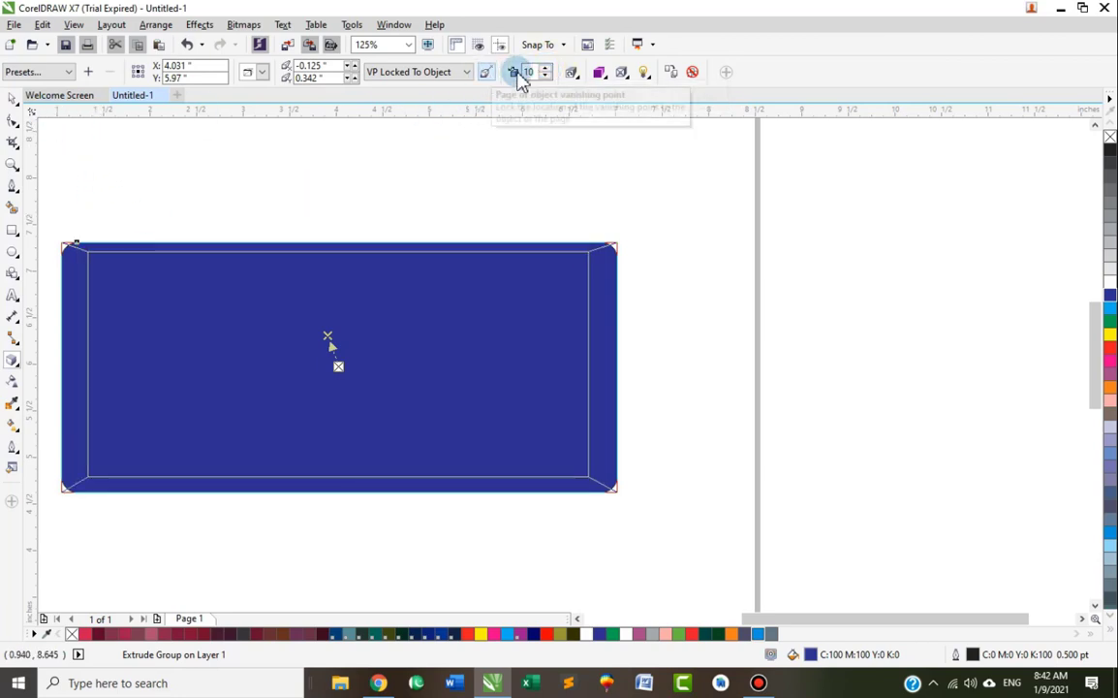
Rotate the extrusion in 3D into a tilted box showing its blue face above the shaded front side, and set its depth to 6
{"action": "left_click", "coordinate": [573, 73]}
{"action": "left_click_drag", "start_coordinate": [621, 155], "coordinate": [524, 170]}
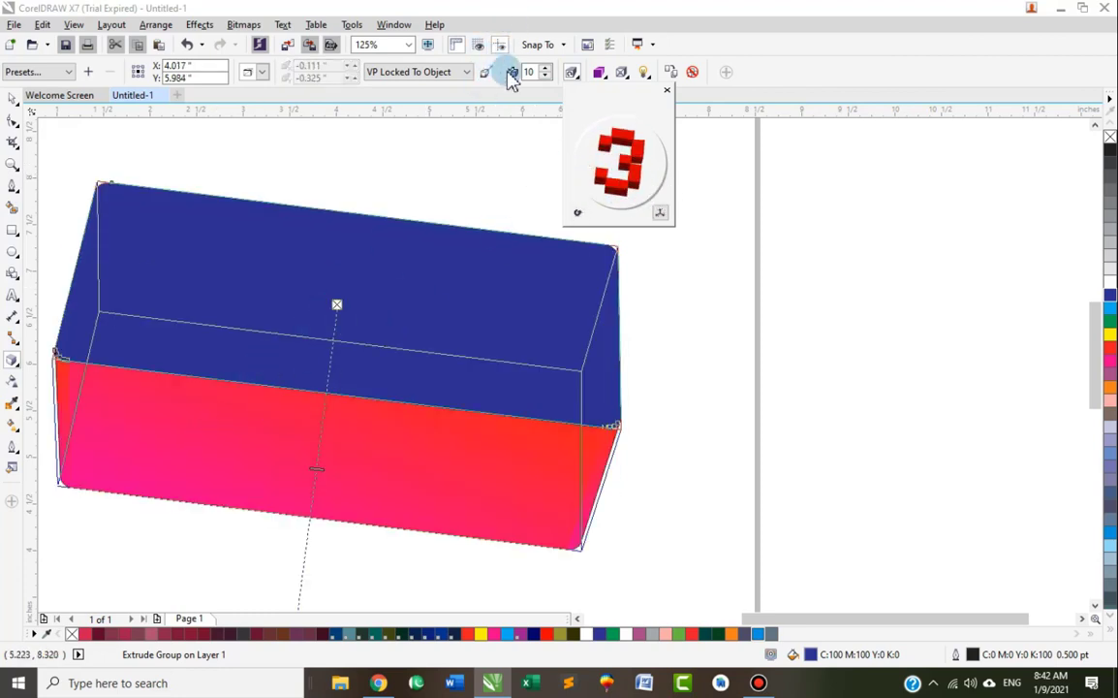
{"action": "left_click", "coordinate": [546, 78]}
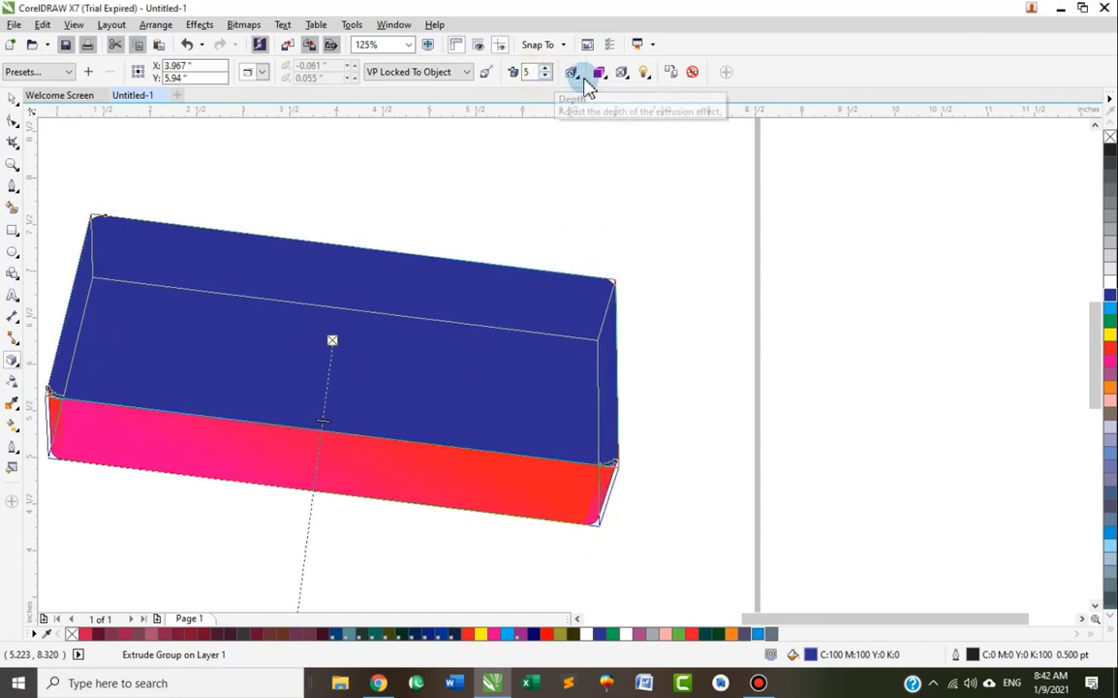
{"action": "left_click", "coordinate": [573, 75]}
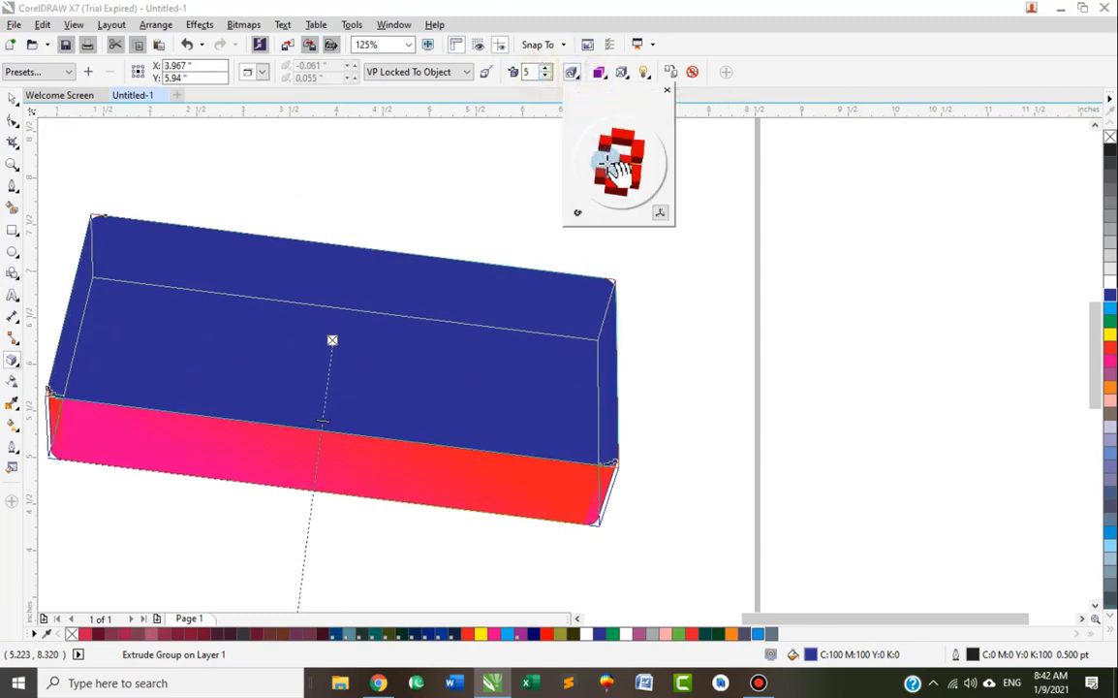
{"action": "left_click_drag", "start_coordinate": [624, 179], "coordinate": [591, 145]}
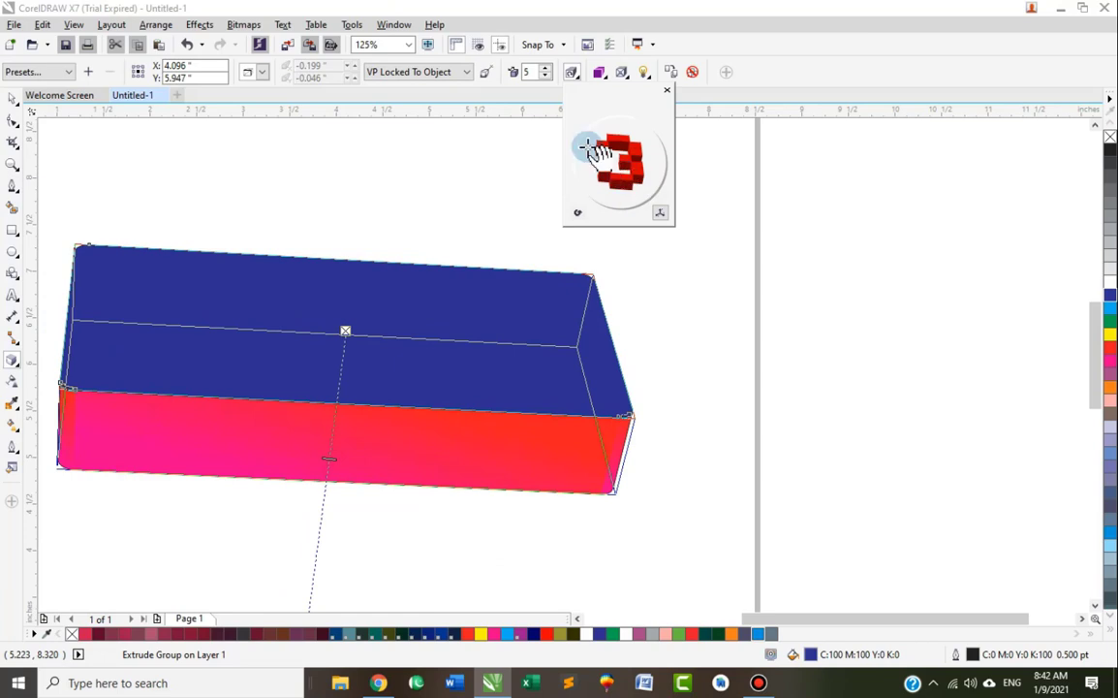
{"action": "left_click", "coordinate": [546, 76]}
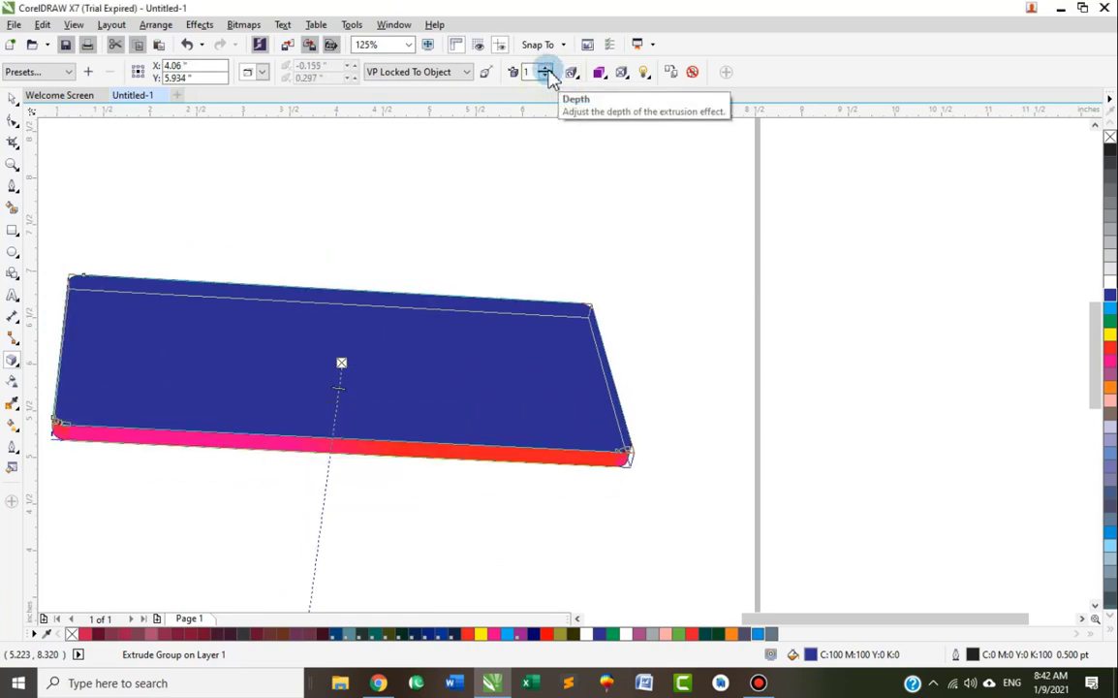
{"action": "left_click", "coordinate": [546, 68]}
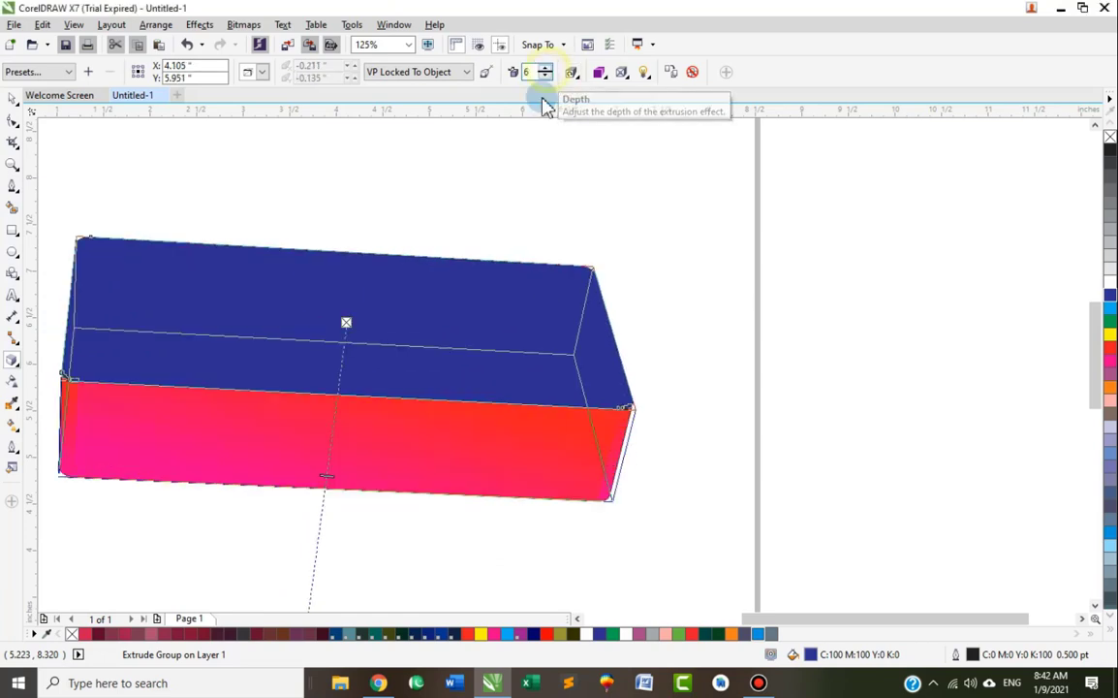
Enable the bevel on the extruded box and set the bevel depth to 0.13 inch
{"action": "left_click", "coordinate": [622, 73]}
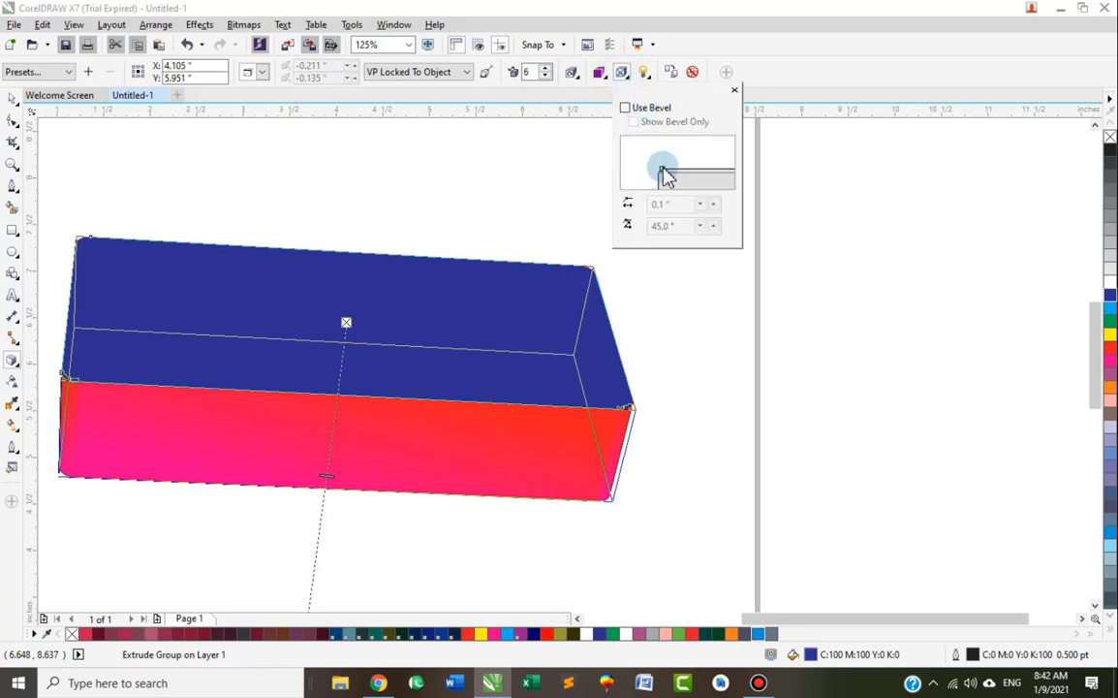
{"action": "left_click", "coordinate": [630, 205]}
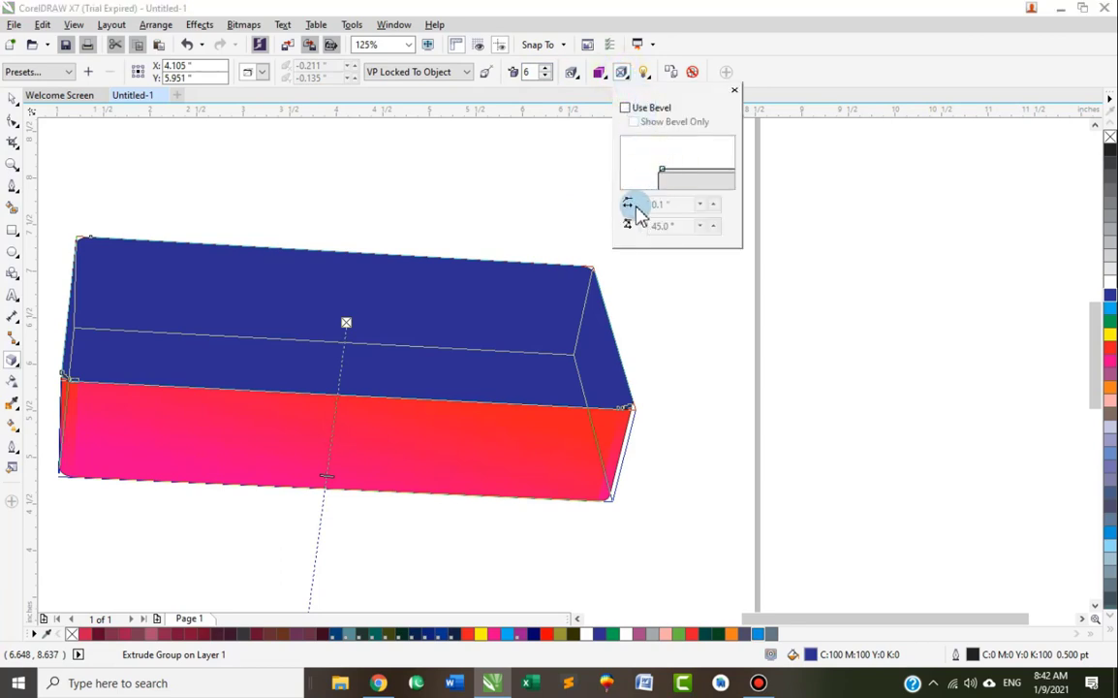
{"action": "left_click", "coordinate": [625, 108]}
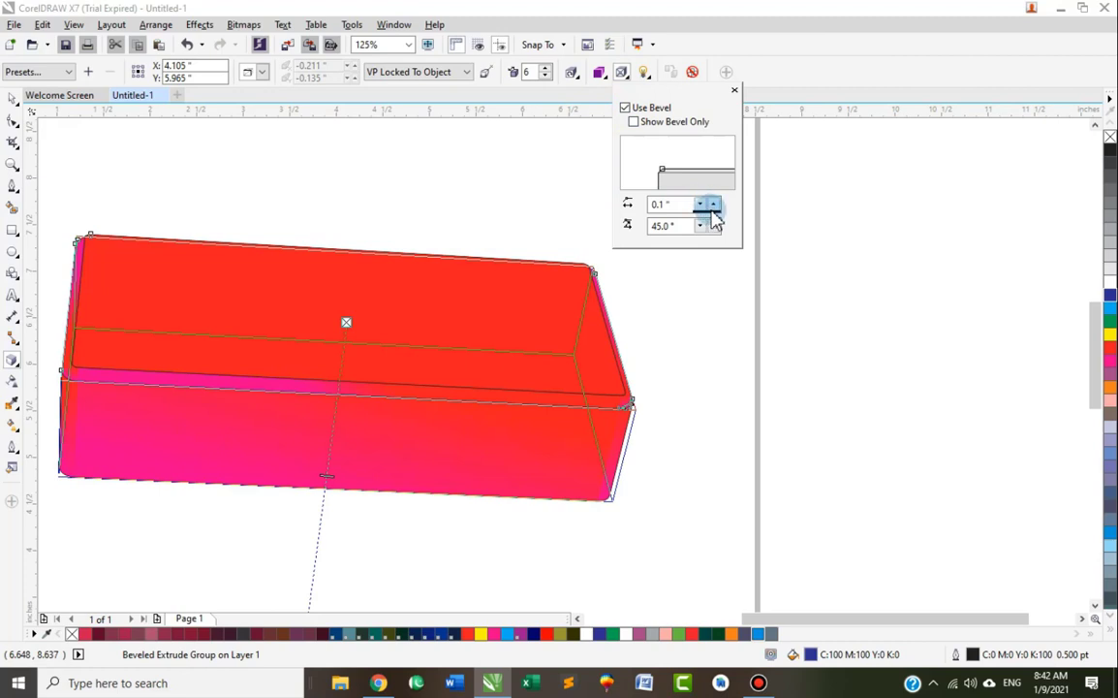
{"action": "left_click", "coordinate": [713, 203]}
{"action": "left_click", "coordinate": [713, 203]}
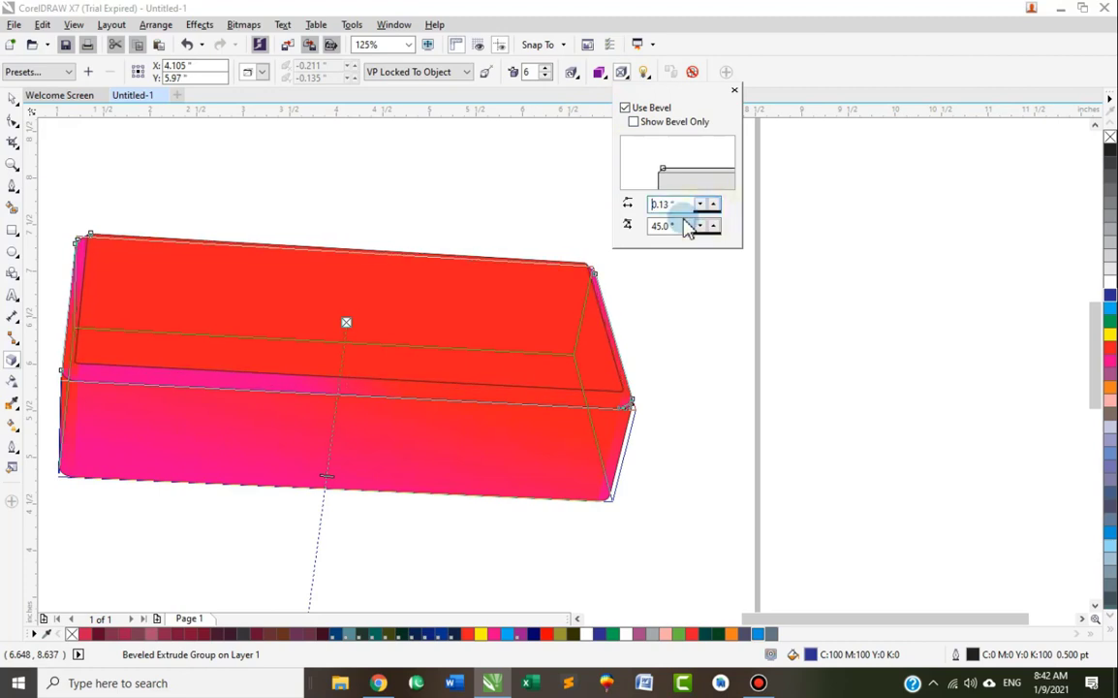
Change the starting color of the extrusion's shading to dark blue
{"action": "left_click", "coordinate": [599, 72]}
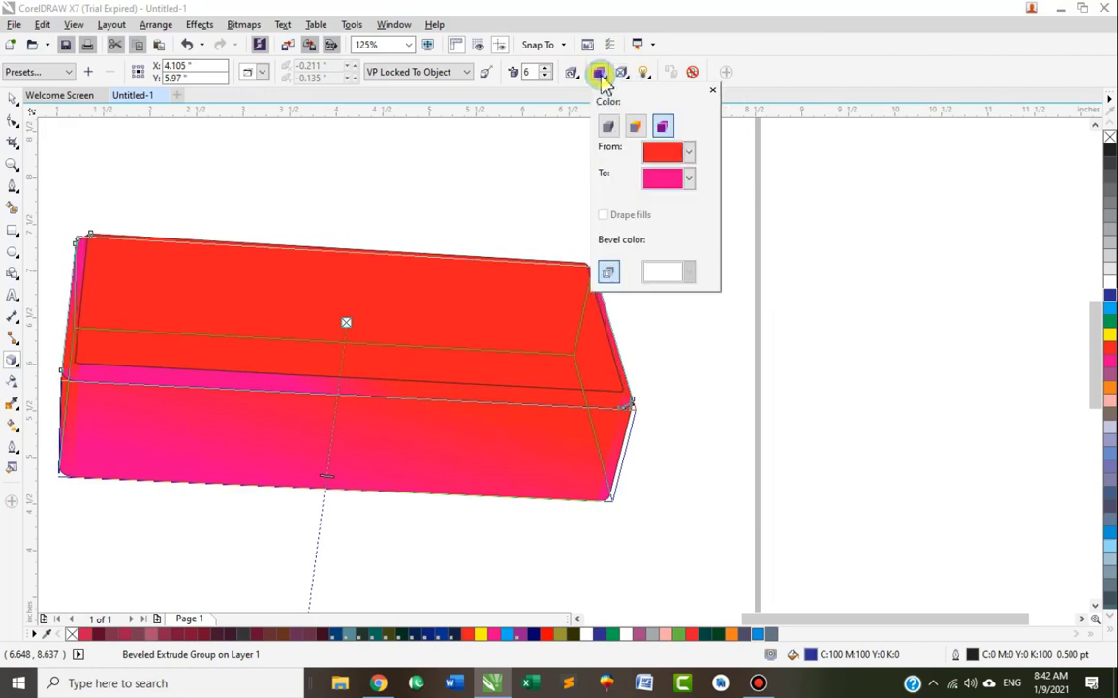
{"action": "left_click", "coordinate": [687, 175]}
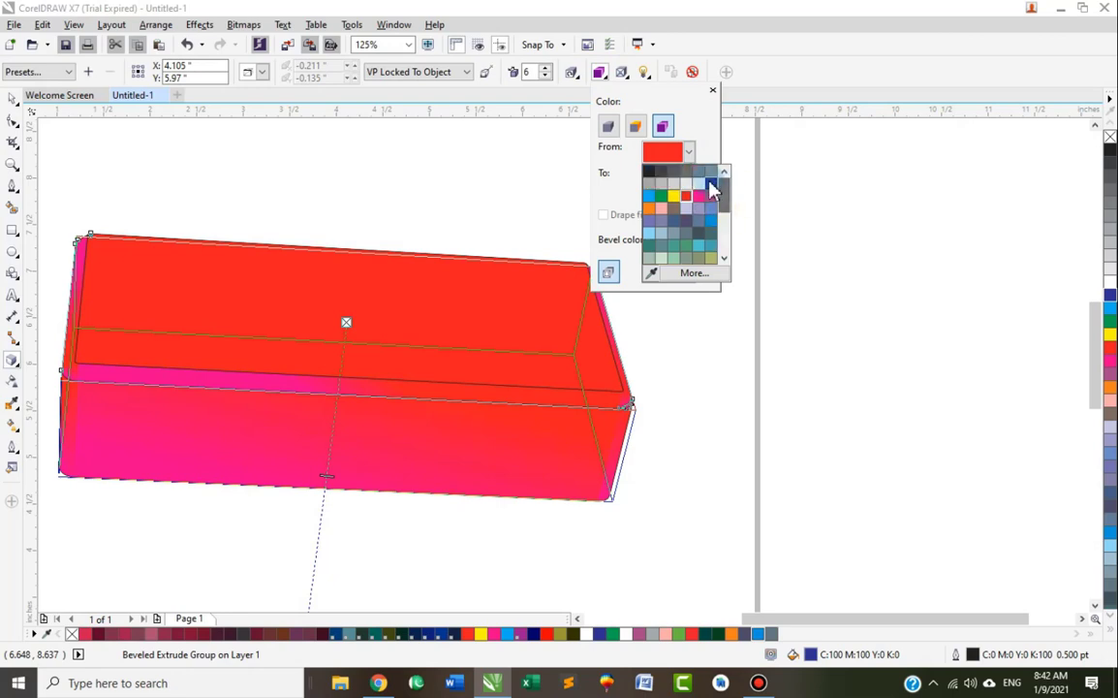
{"action": "left_click", "coordinate": [711, 183]}
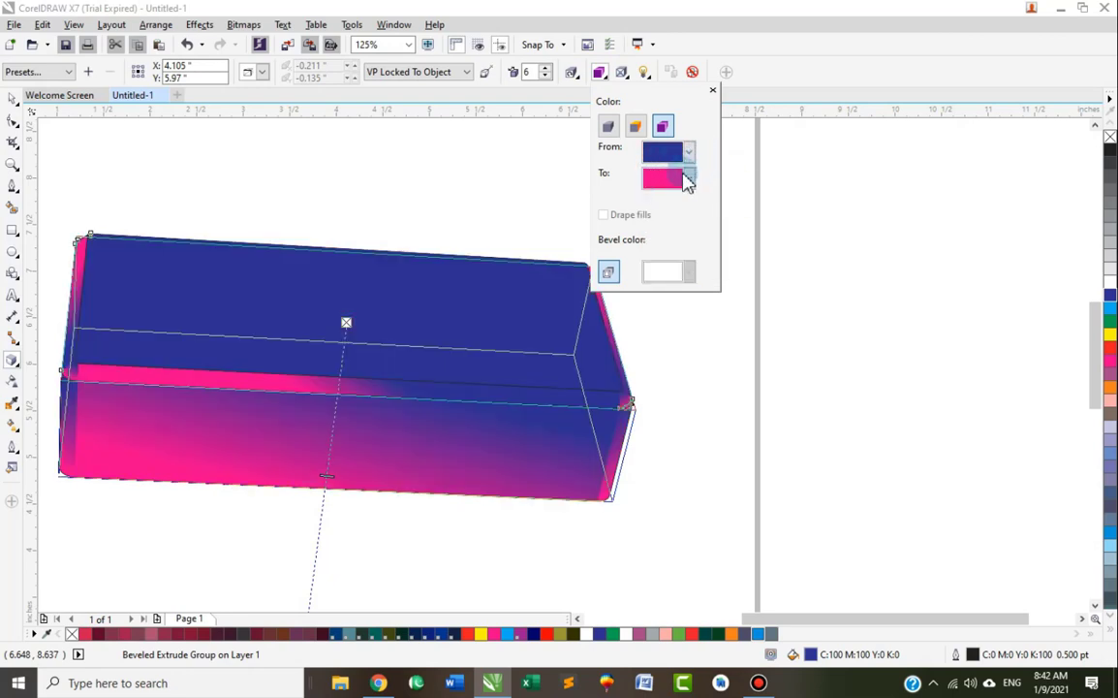
Set the box's bevel angle to 40° and its bevel depth to 0.15 inch, leaving Show Bevel Only off
{"action": "left_click", "coordinate": [625, 74]}
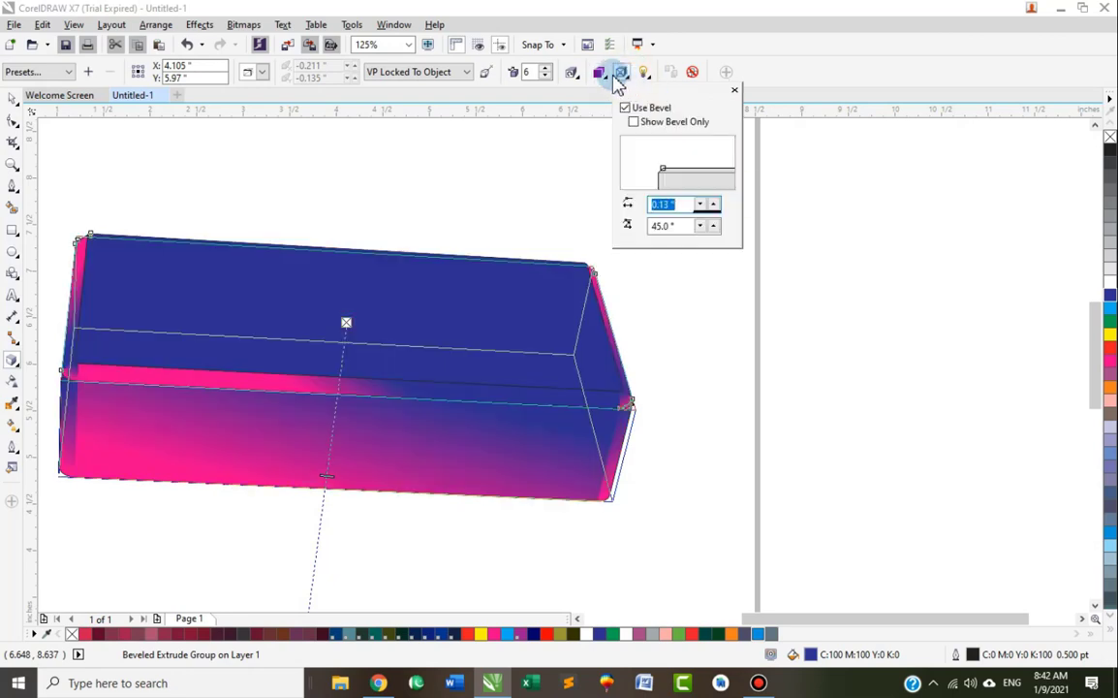
{"action": "left_click", "coordinate": [634, 122]}
{"action": "left_click", "coordinate": [639, 123]}
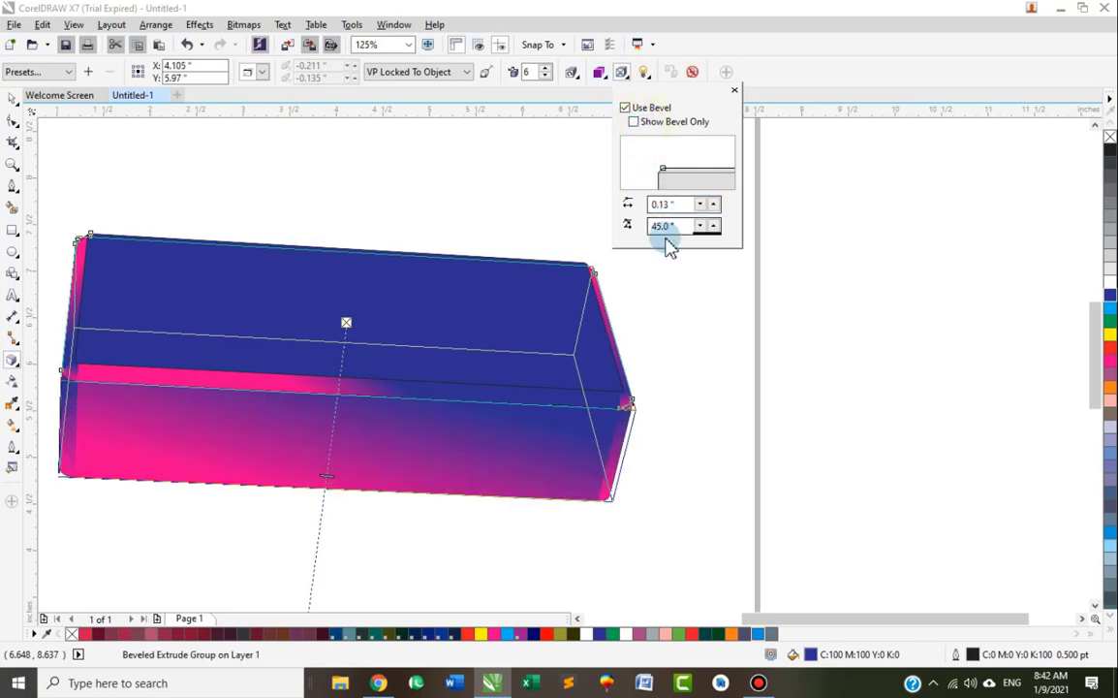
{"action": "left_click", "coordinate": [712, 230]}
{"action": "left_click", "coordinate": [712, 229]}
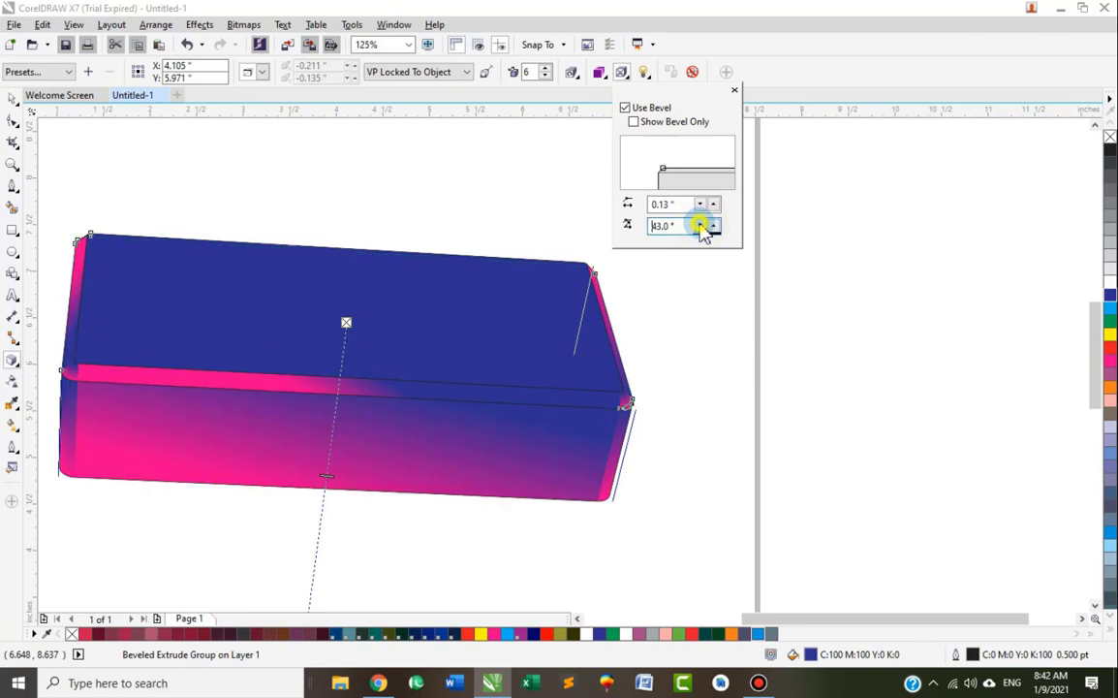
{"action": "left_click", "coordinate": [712, 229]}
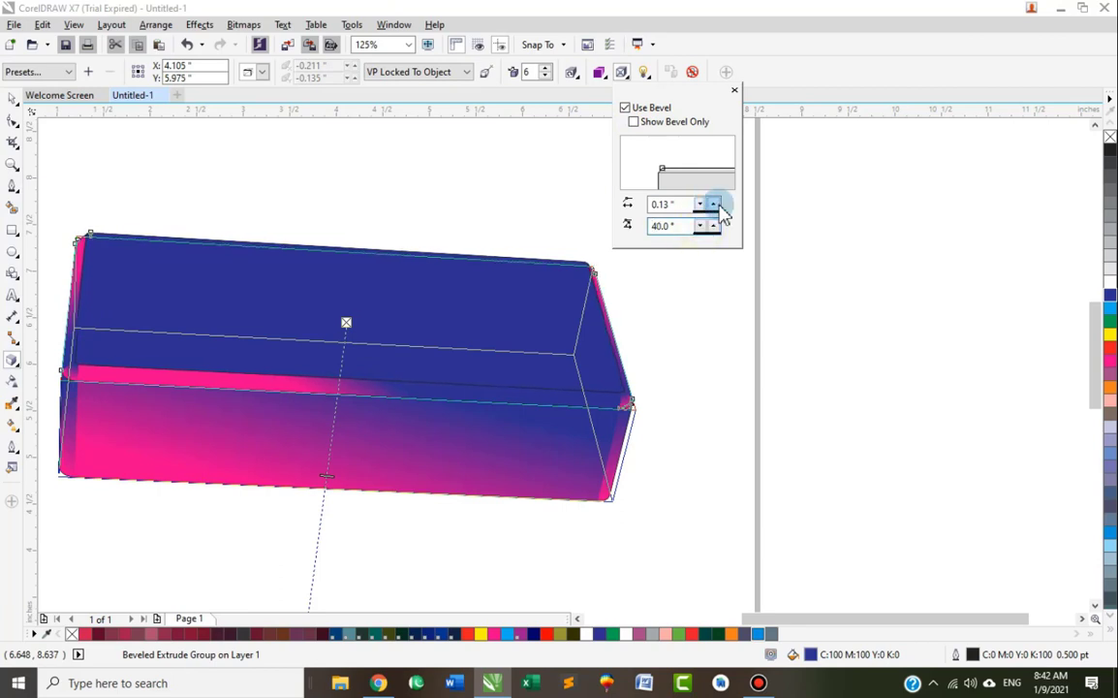
{"action": "left_click", "coordinate": [715, 203]}
{"action": "left_click", "coordinate": [715, 203]}
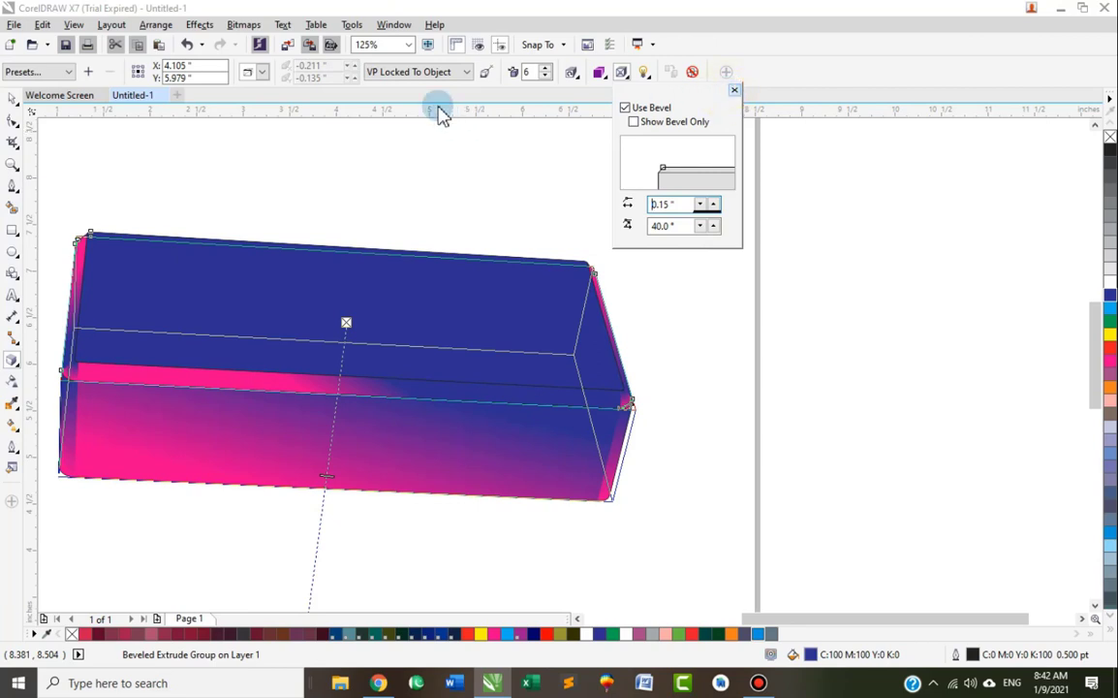
Try a different extrusion type on the beveled box and switch back to the original type
{"action": "left_click", "coordinate": [486, 73]}
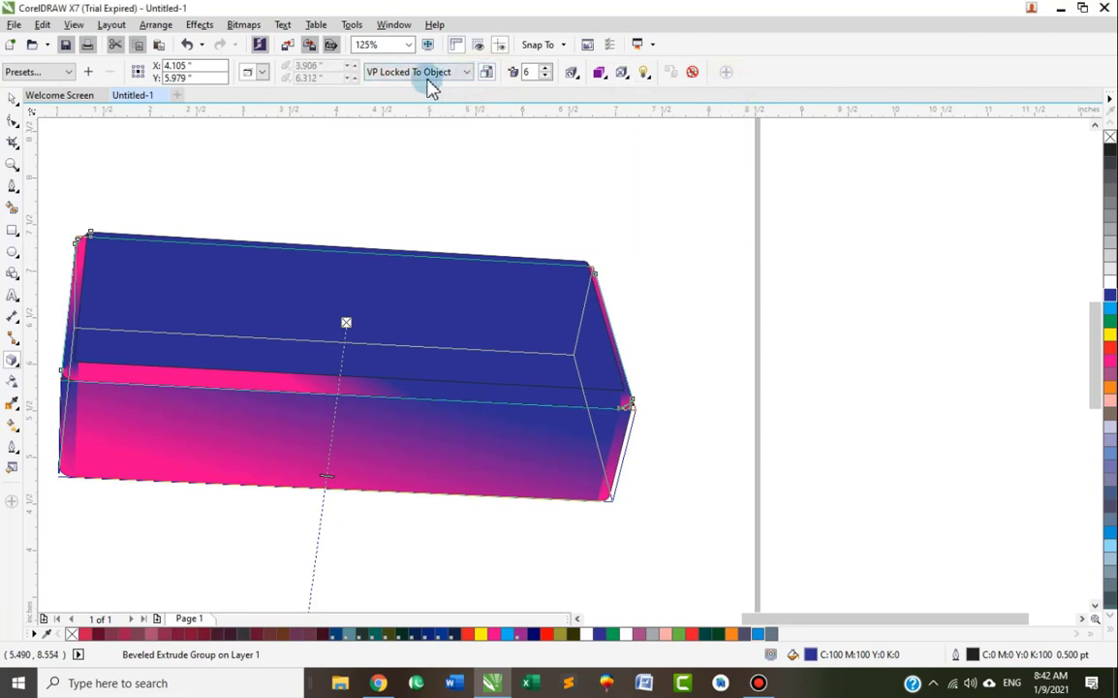
{"action": "left_click", "coordinate": [262, 73]}
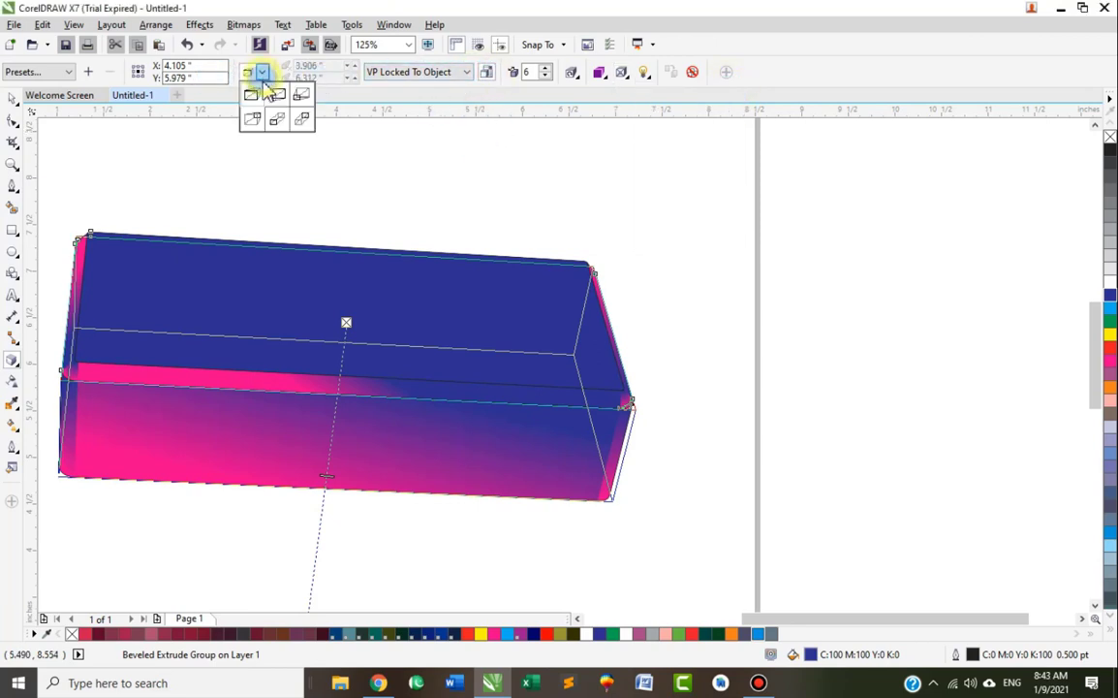
{"action": "left_click", "coordinate": [282, 93]}
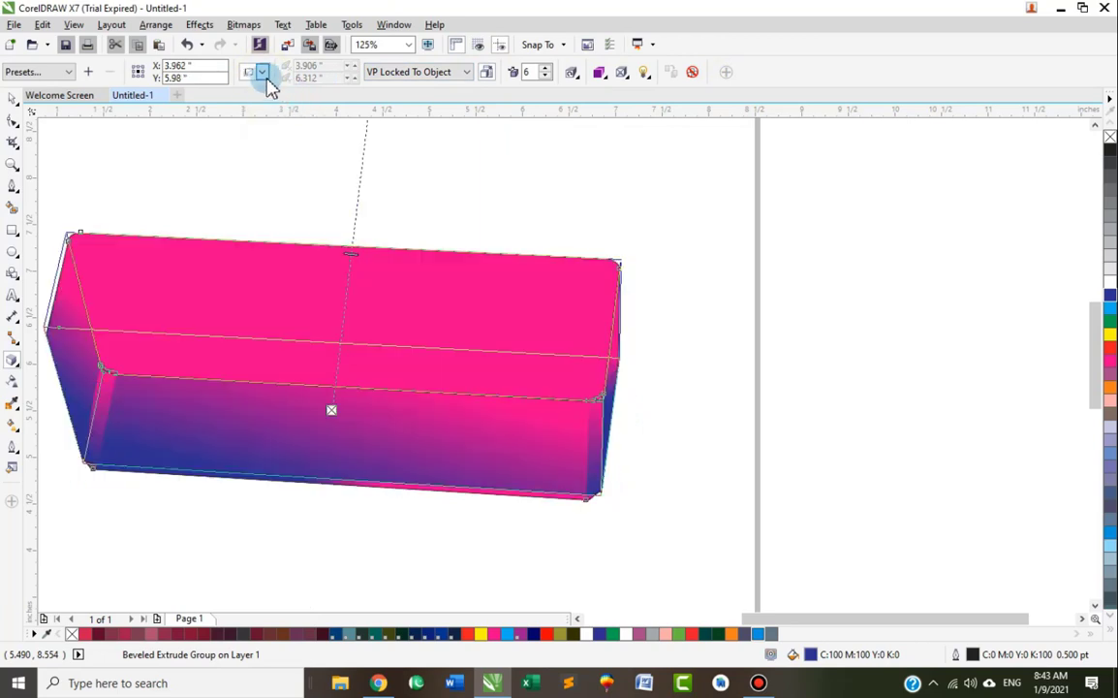
{"action": "left_click", "coordinate": [262, 73]}
{"action": "left_click", "coordinate": [252, 98]}
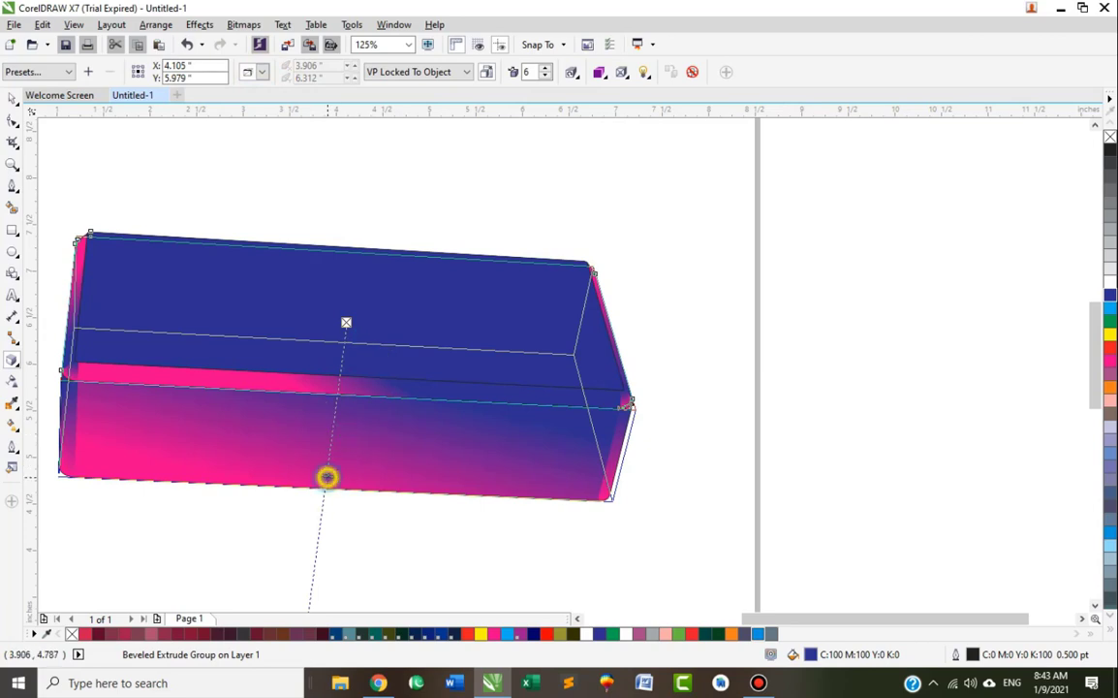
Reduce the box's extrusion depth to 3 and break the extruded group apart into separate pieces
{"action": "left_click_drag", "start_coordinate": [326, 476], "coordinate": [336, 434]}
{"action": "scroll", "coordinate": [589, 308], "scroll_direction": "down", "scroll_amount": 2}
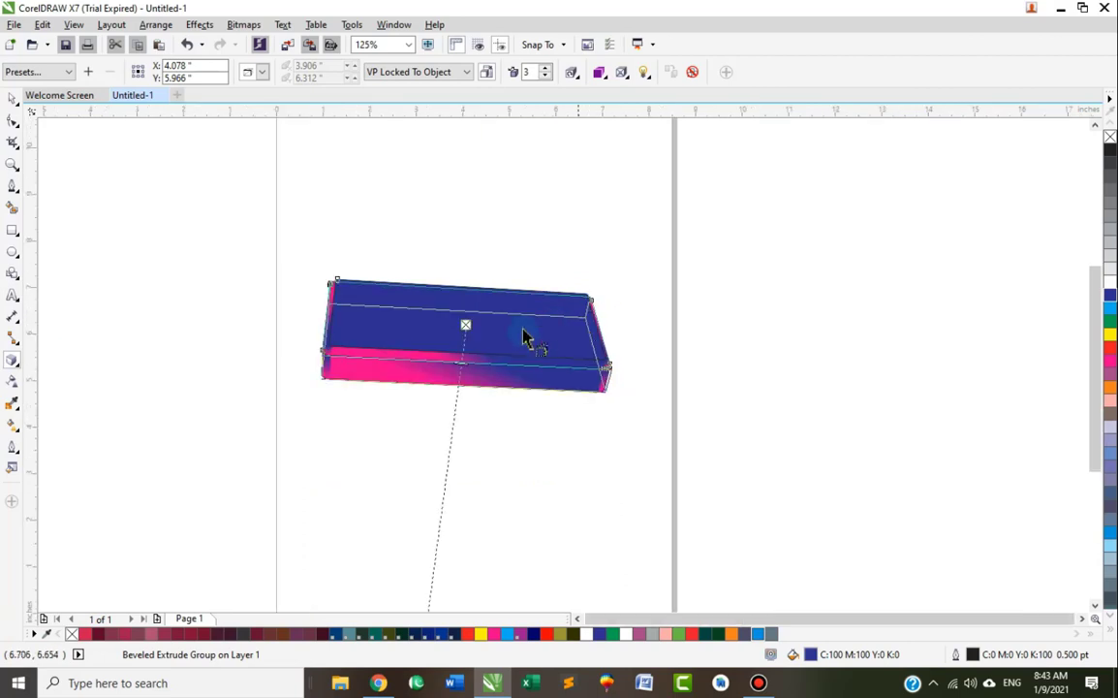
{"action": "scroll", "coordinate": [456, 352], "scroll_direction": "up", "scroll_amount": 2}
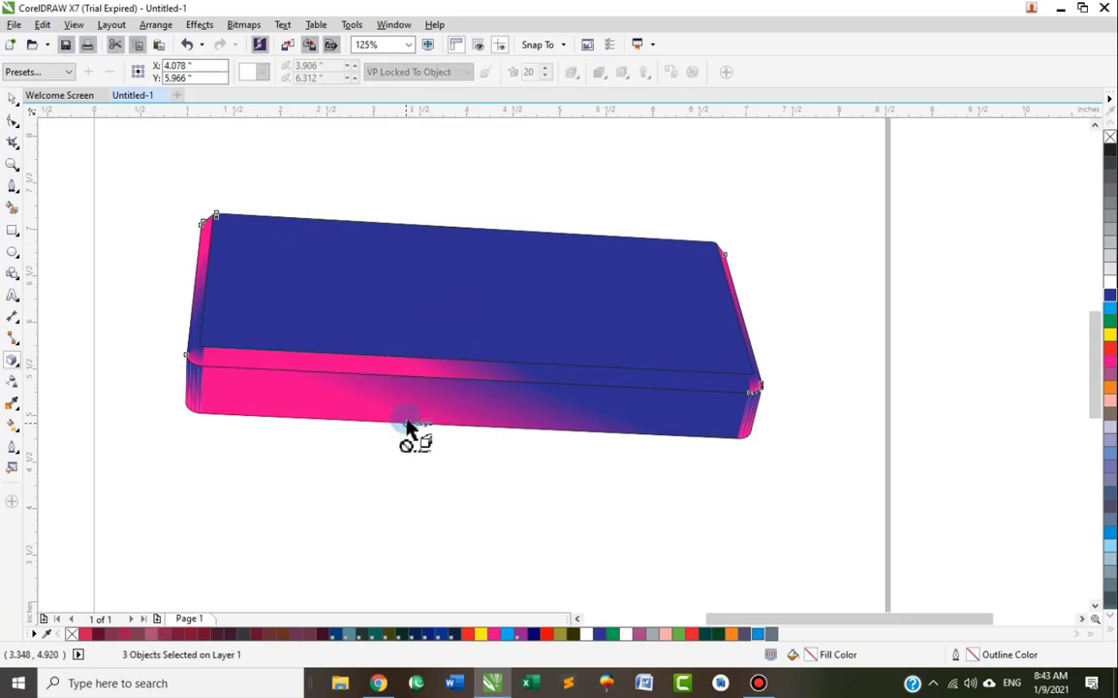
Shift the broken-apart pieces slightly together and select the beveled top group on its own
{"action": "left_click", "coordinate": [14, 100]}
{"action": "left_click_drag", "start_coordinate": [406, 417], "coordinate": [395, 405]}
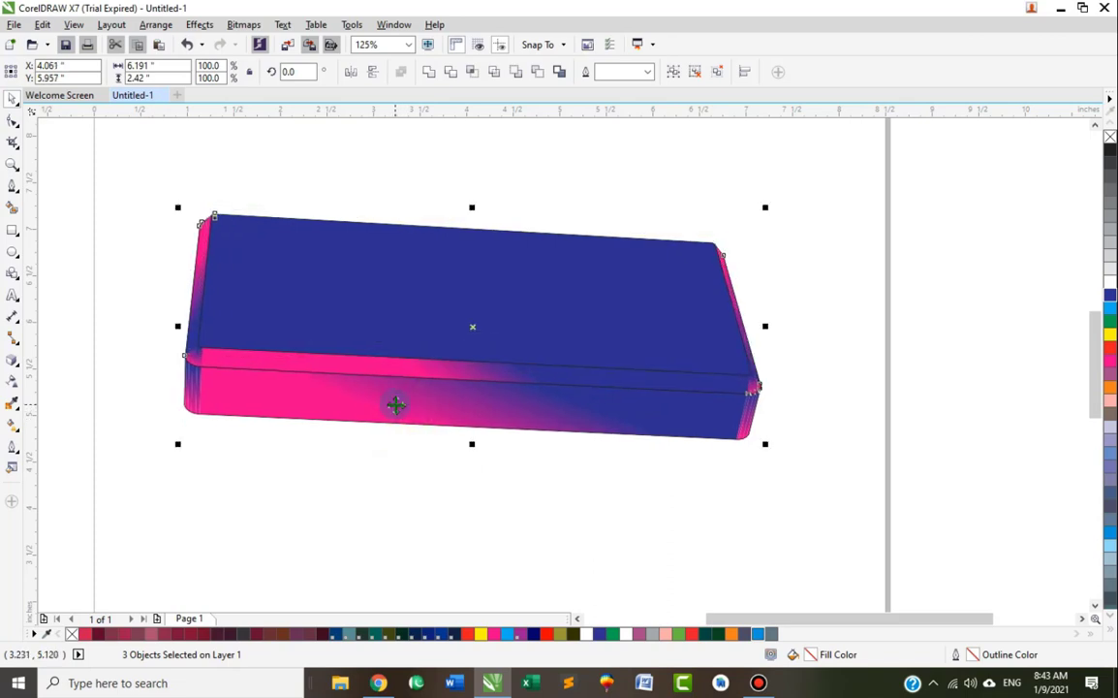
{"action": "left_click", "coordinate": [408, 252]}
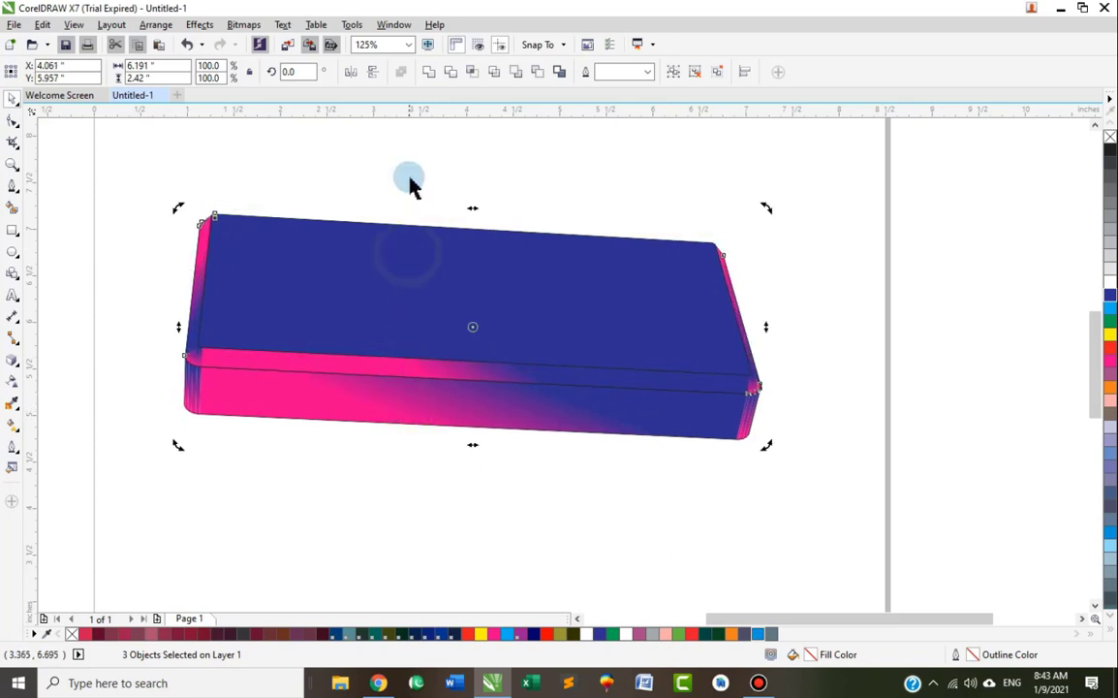
{"action": "left_click", "coordinate": [412, 184]}
{"action": "left_click", "coordinate": [421, 308]}
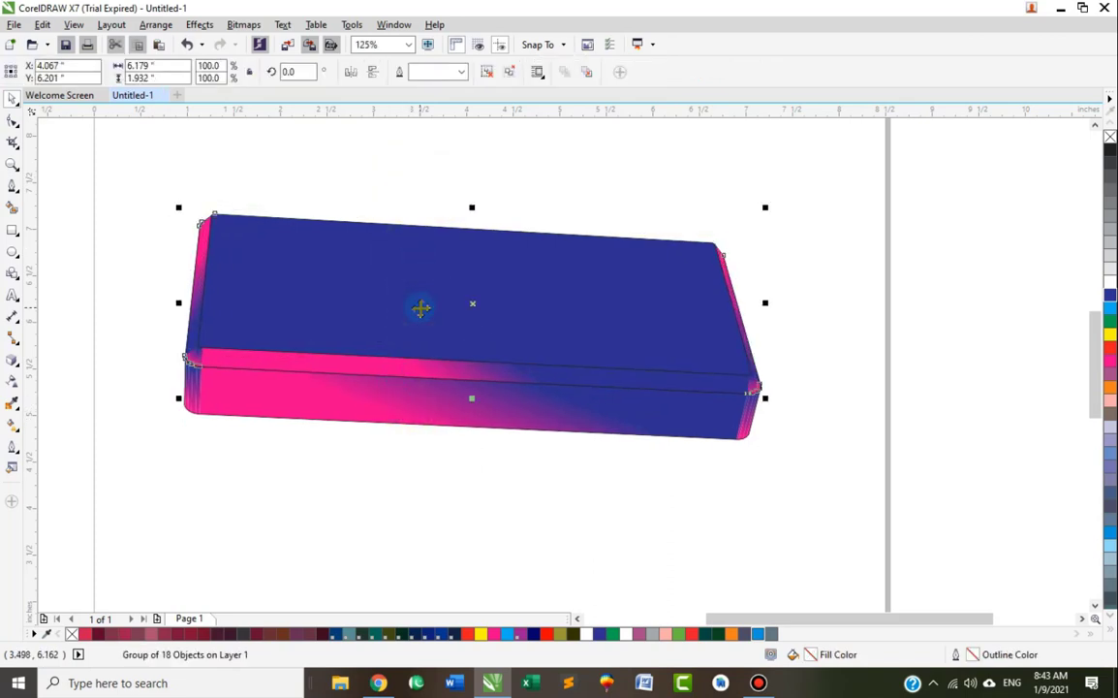
{"action": "left_click", "coordinate": [388, 214]}
Try moving the beveled top group up and away from the box sides, and undo both moves
{"action": "left_click_drag", "start_coordinate": [412, 307], "coordinate": [414, 274]}
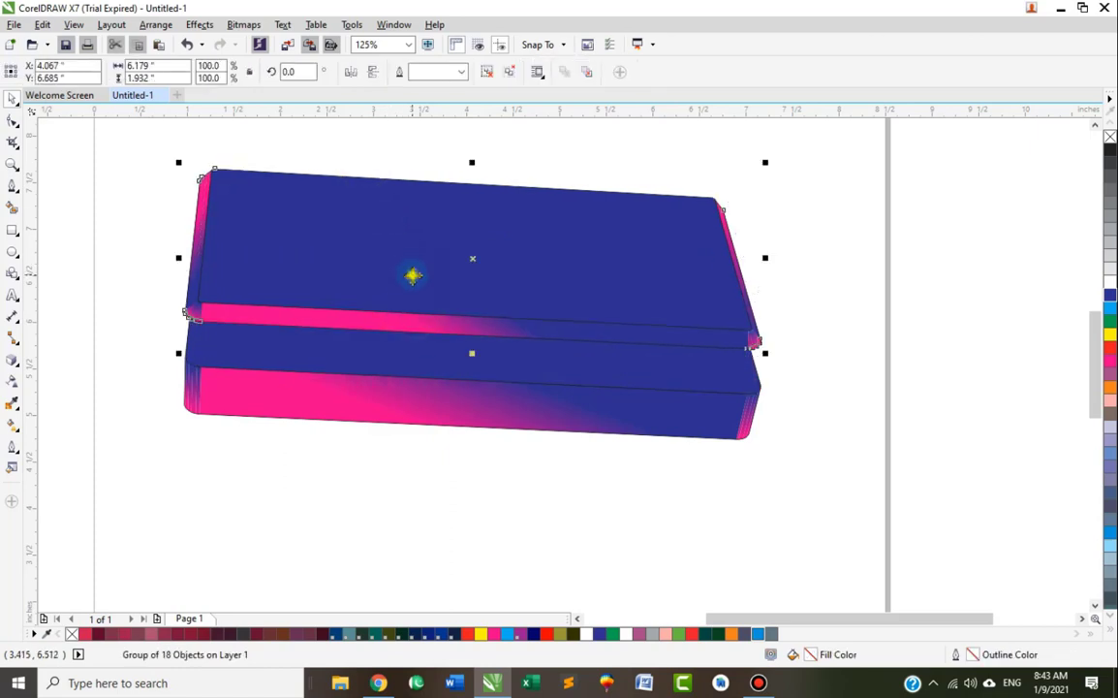
{"action": "left_click_drag", "start_coordinate": [596, 206], "coordinate": [760, 134]}
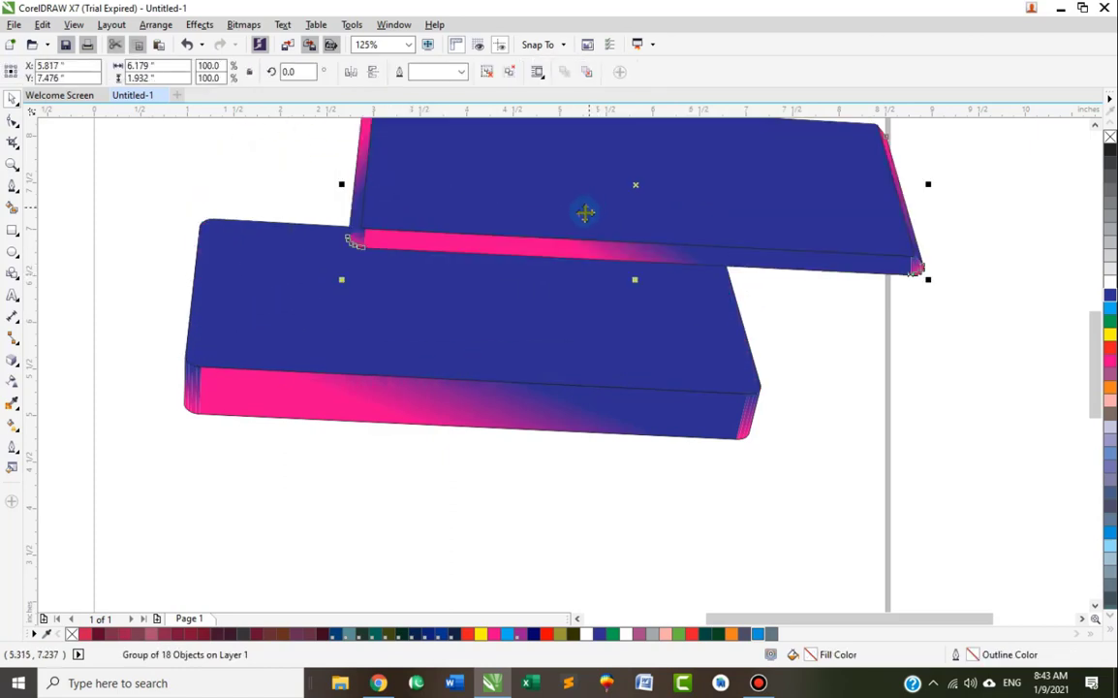
{"action": "key", "text": "ctrl+z"}
{"action": "key", "text": "ctrl+z"}
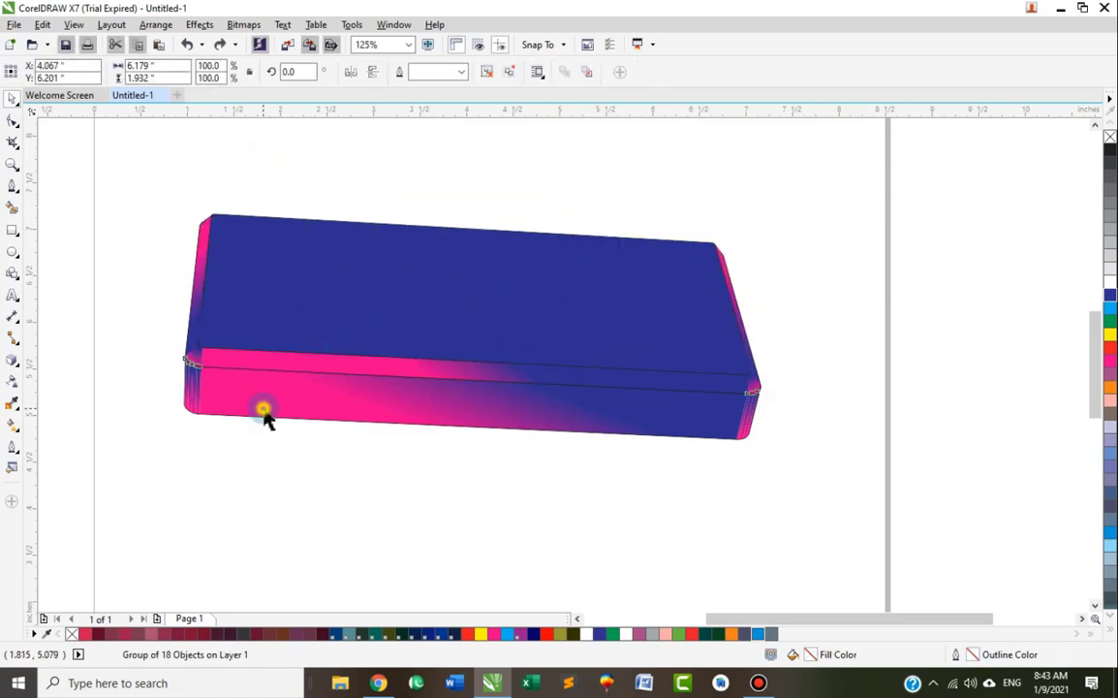
Try pulling the side group down away from the beveled top, undoing each move
{"action": "left_click", "coordinate": [265, 411]}
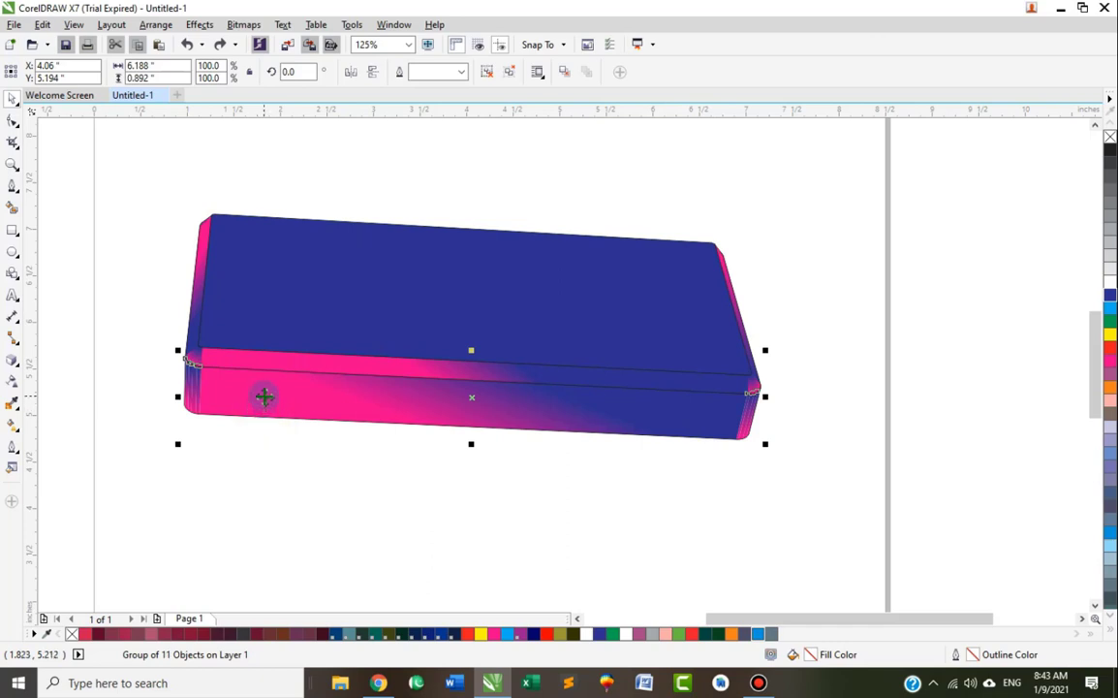
{"action": "left_click", "coordinate": [168, 400]}
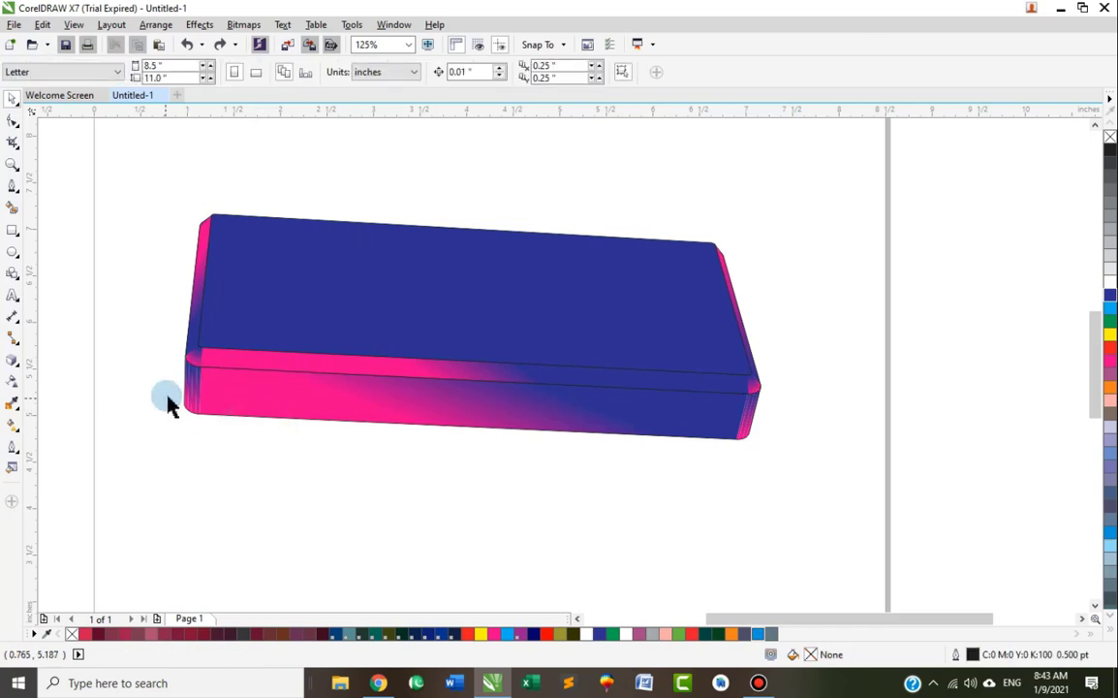
{"action": "left_click", "coordinate": [197, 379]}
{"action": "left_click_drag", "start_coordinate": [193, 386], "coordinate": [184, 400]}
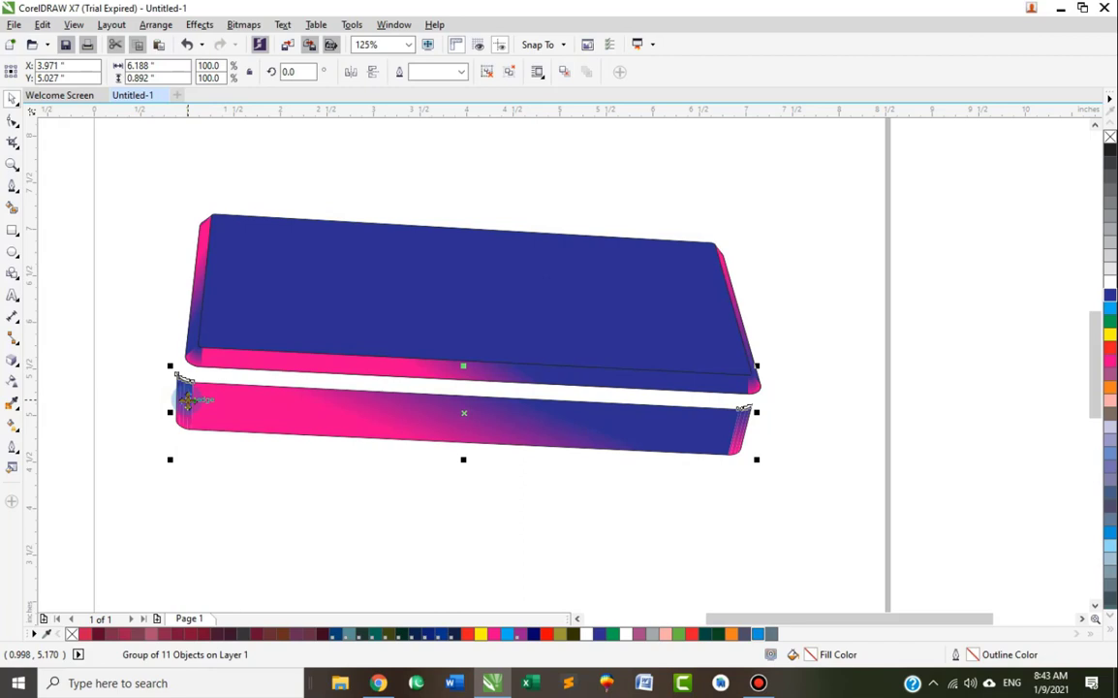
{"action": "key", "text": "ctrl+z"}
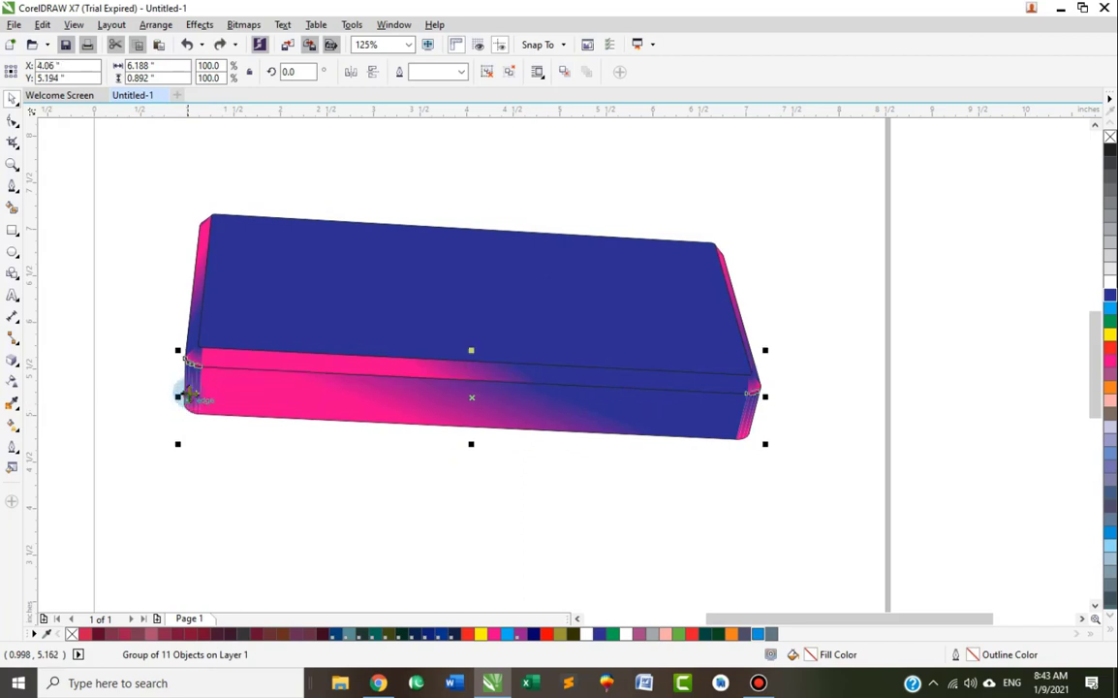
{"action": "left_click", "coordinate": [187, 395]}
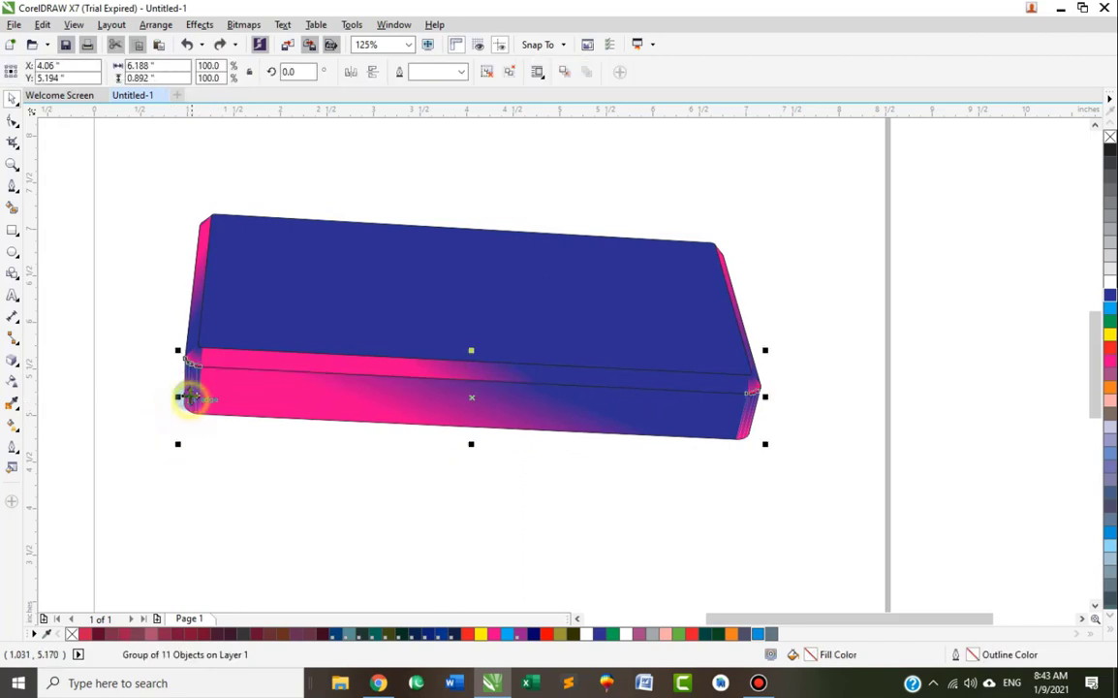
{"action": "left_click_drag", "start_coordinate": [187, 388], "coordinate": [187, 403]}
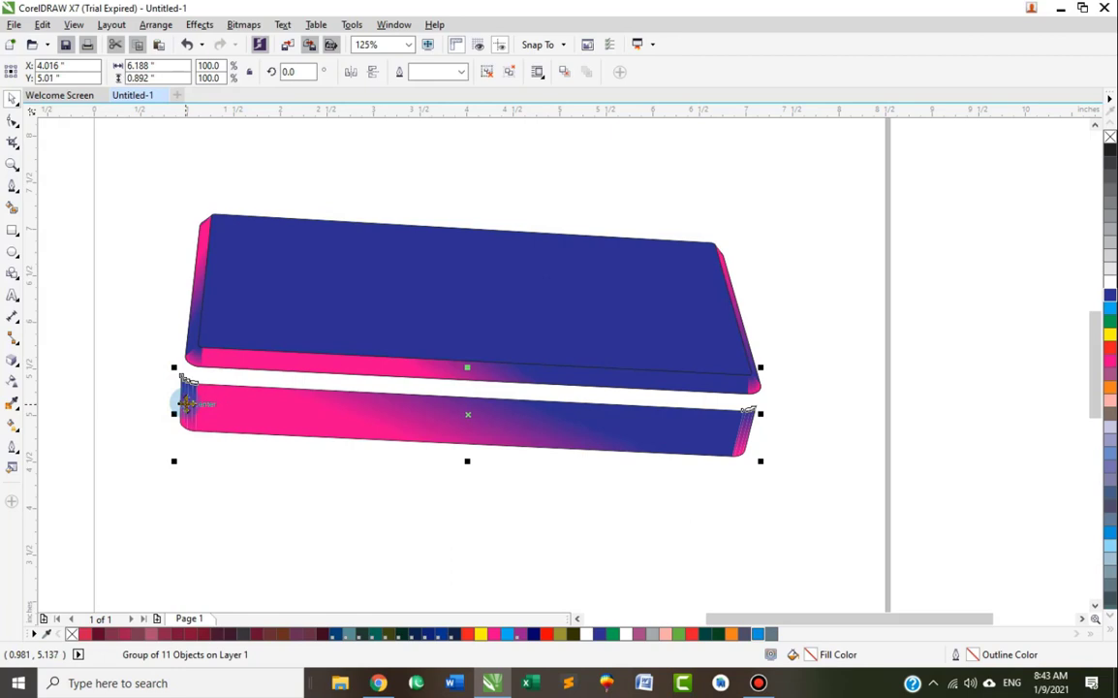
{"action": "key", "text": "ctrl+z"}
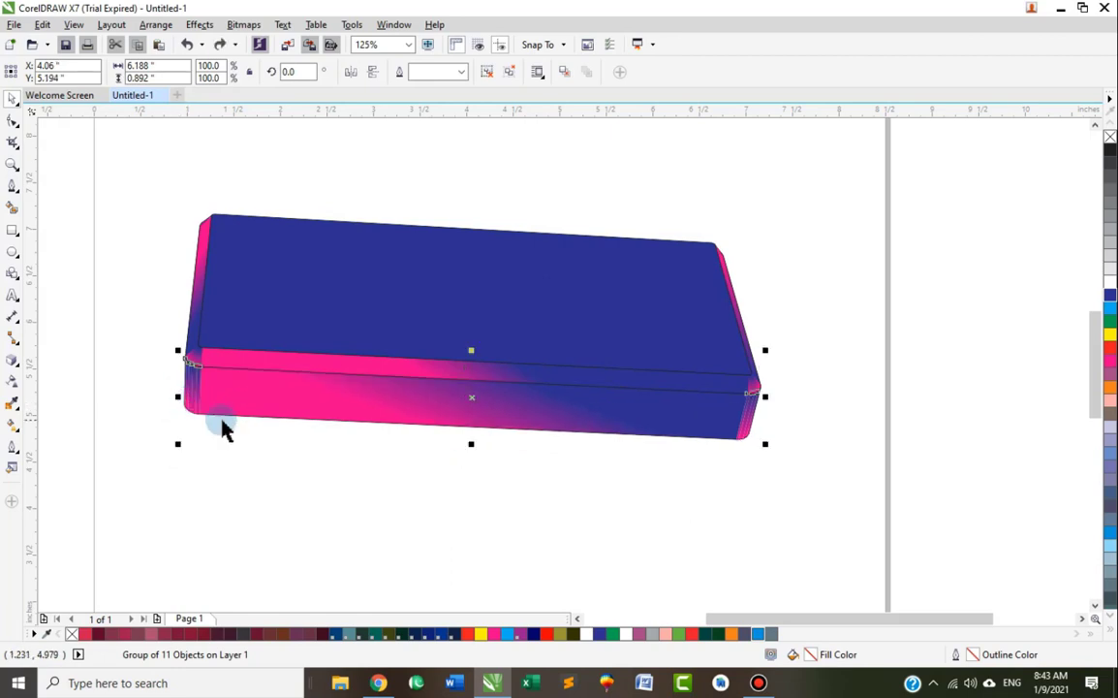
Try red on the box's side group and fill it with solid dark blue, keeping its position
{"action": "left_click", "coordinate": [234, 432]}
{"action": "left_click", "coordinate": [188, 388]}
{"action": "left_click", "coordinate": [229, 431]}
{"action": "left_click_drag", "start_coordinate": [246, 404], "coordinate": [257, 433]}
{"action": "key", "text": "ctrl+z"}
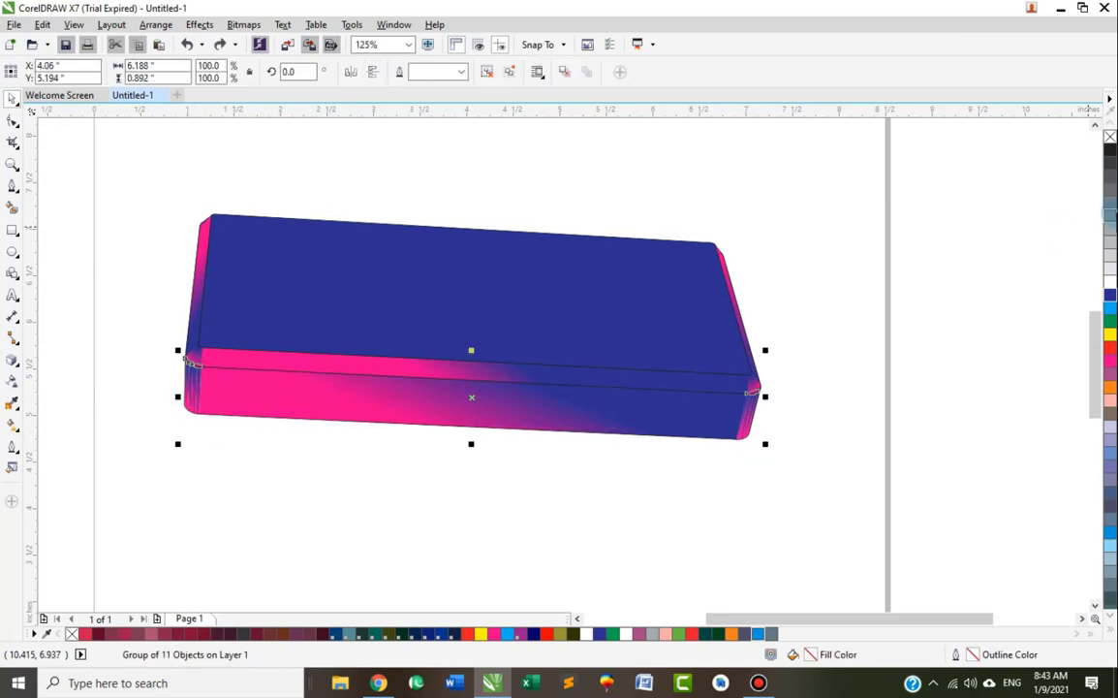
{"action": "left_click", "coordinate": [1109, 354]}
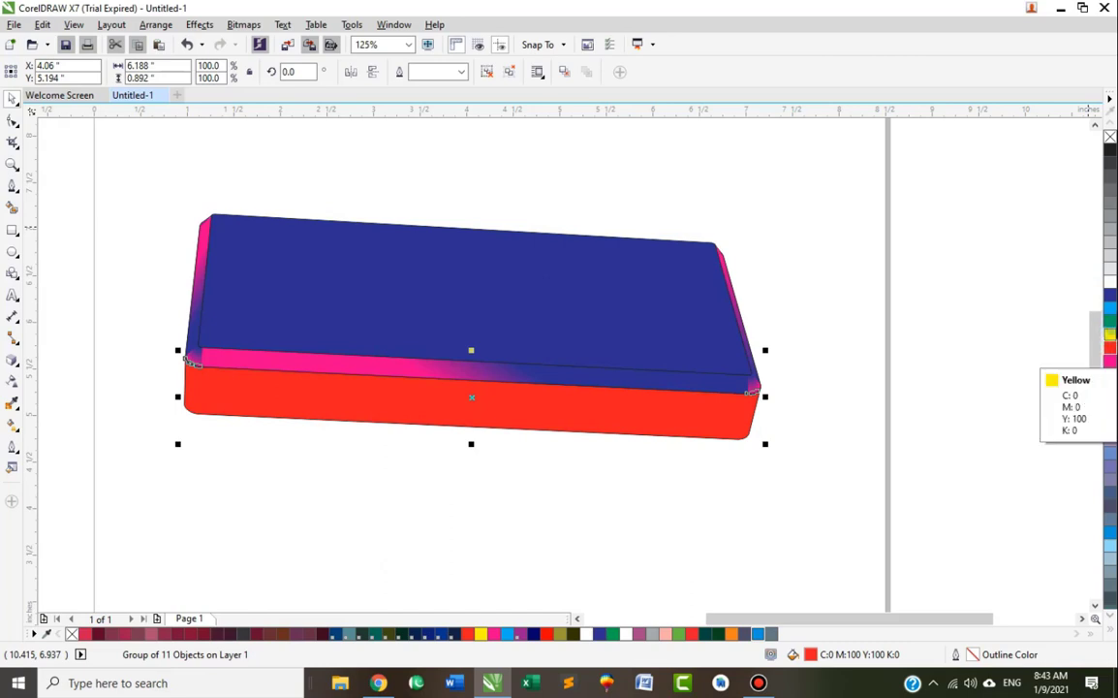
{"action": "left_click", "coordinate": [1109, 296]}
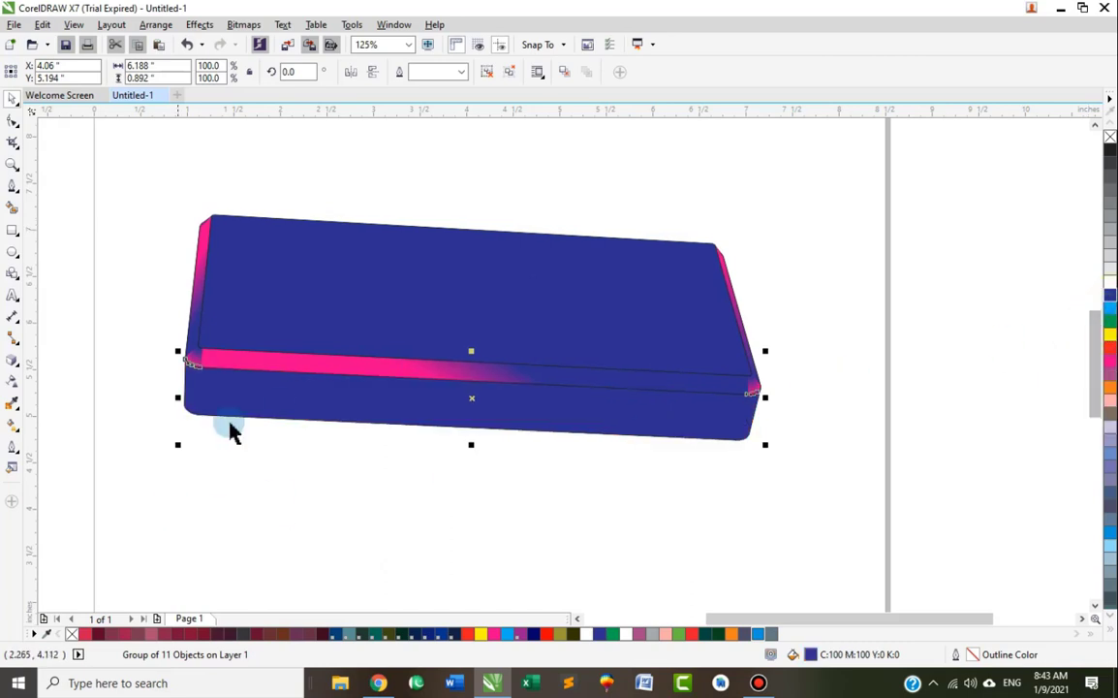
Apply a linear fountain fill running lengthwise across the beveled top group, from dark blue to white
{"action": "left_click", "coordinate": [247, 364]}
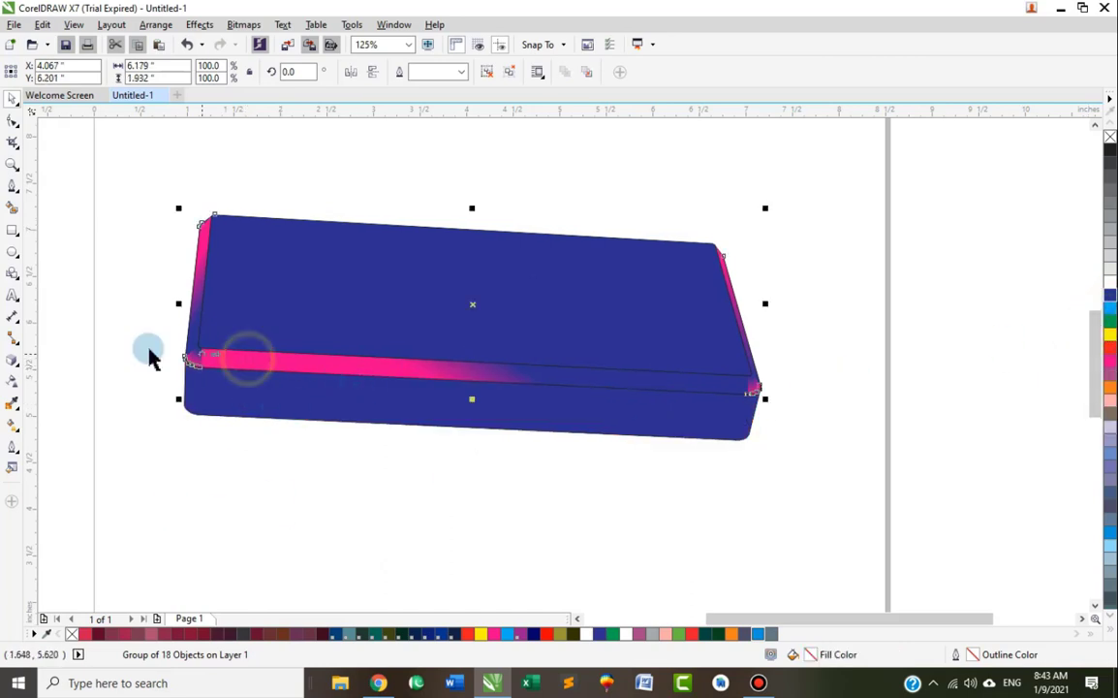
{"action": "left_click", "coordinate": [13, 424]}
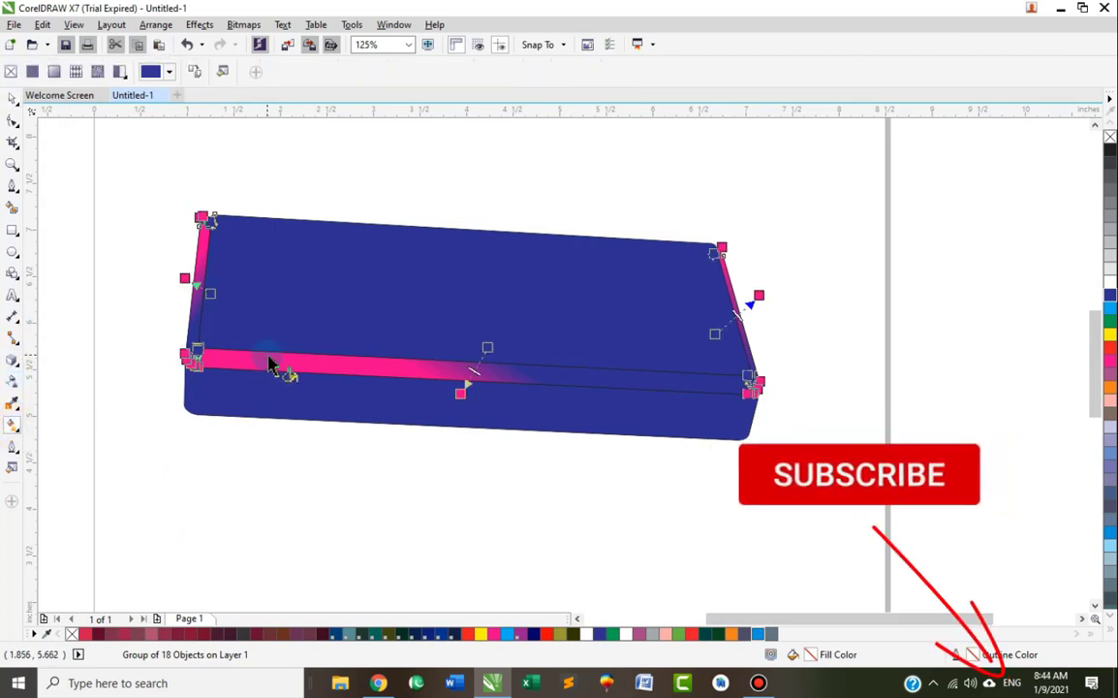
{"action": "left_click_drag", "start_coordinate": [267, 352], "coordinate": [602, 377]}
{"action": "left_click_drag", "start_coordinate": [267, 351], "coordinate": [266, 359]}
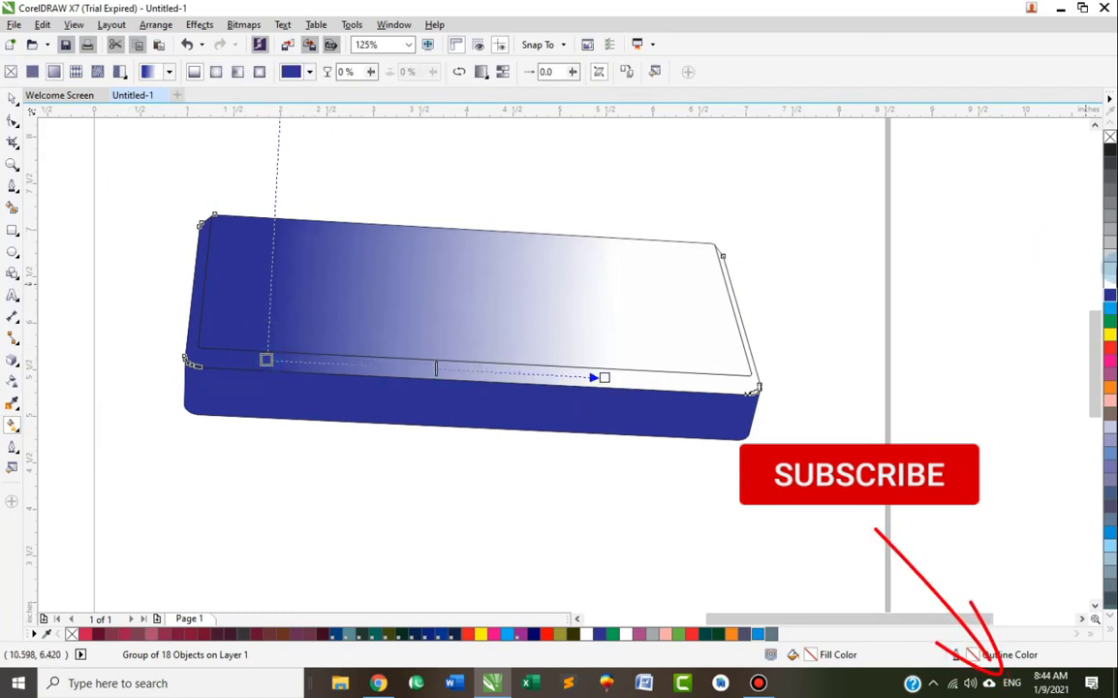
Set the top gradient's end color to pink, after trying gray, and its start color to red
{"action": "left_click", "coordinate": [1110, 247]}
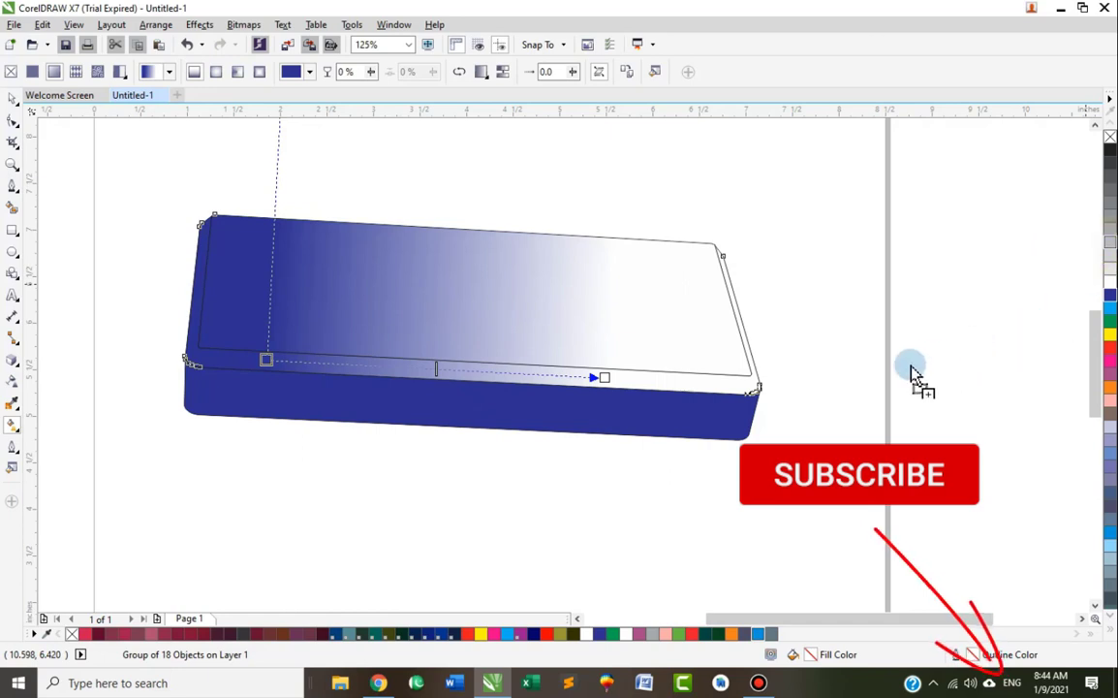
{"action": "left_click", "coordinate": [605, 377]}
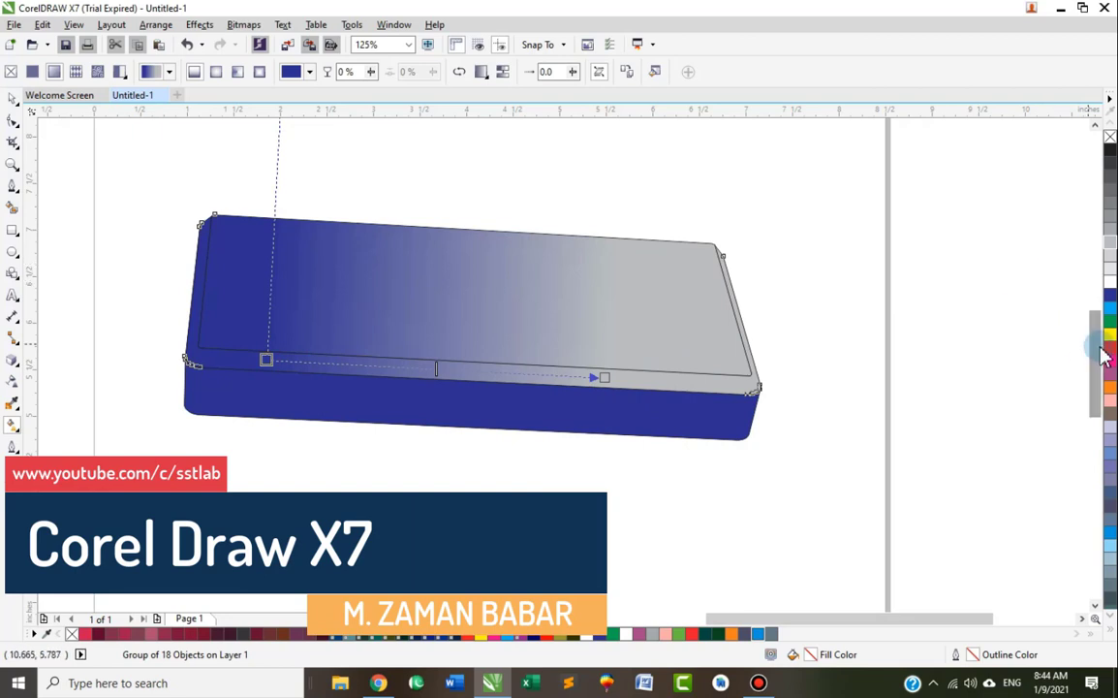
{"action": "left_click_drag", "start_coordinate": [1105, 353], "coordinate": [595, 375]}
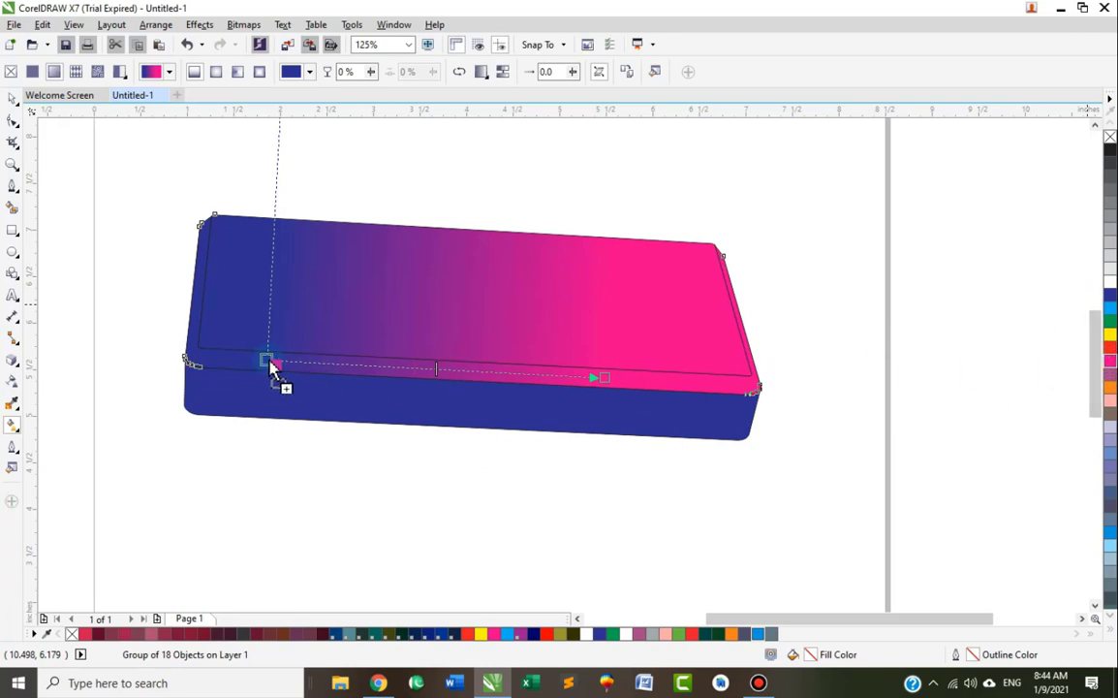
{"action": "left_click_drag", "start_coordinate": [270, 364], "coordinate": [268, 362]}
{"action": "left_click_drag", "start_coordinate": [1110, 346], "coordinate": [303, 369]}
{"action": "left_click_drag", "start_coordinate": [412, 396], "coordinate": [268, 360]}
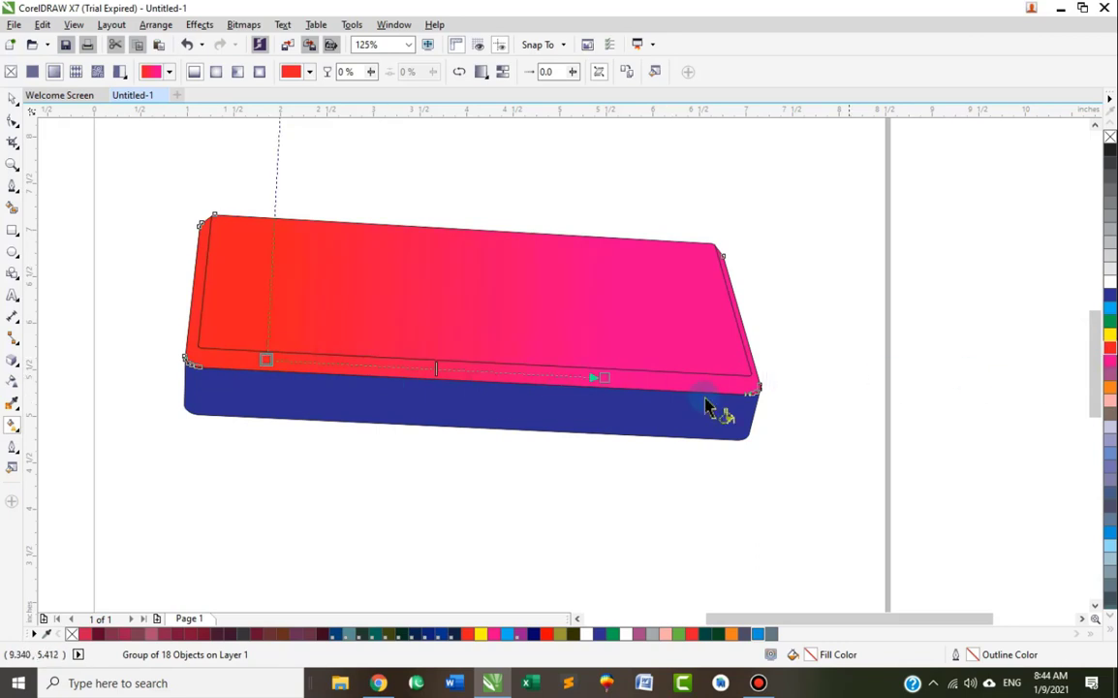
Change the top gradient's end color to black and stretch the gradient line across the full length of the face
{"action": "left_click_drag", "start_coordinate": [433, 368], "coordinate": [521, 373]}
{"action": "left_click", "coordinate": [601, 377]}
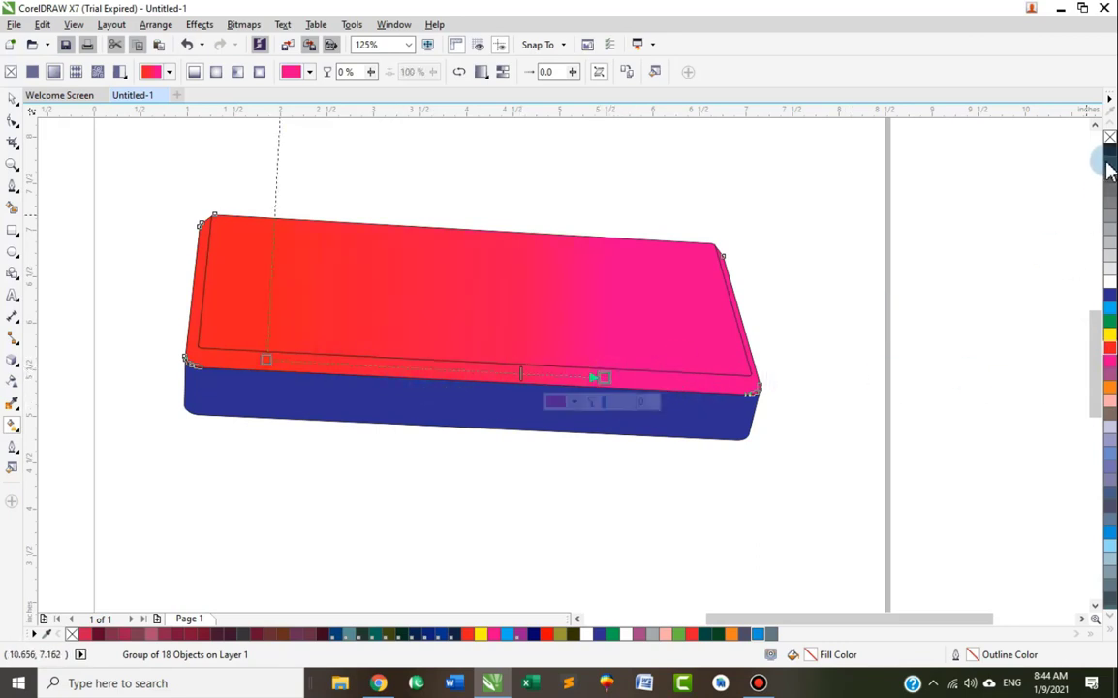
{"action": "left_click_drag", "start_coordinate": [1111, 151], "coordinate": [719, 385]}
{"action": "left_click_drag", "start_coordinate": [720, 390], "coordinate": [427, 372]}
{"action": "left_click_drag", "start_coordinate": [299, 302], "coordinate": [717, 302]}
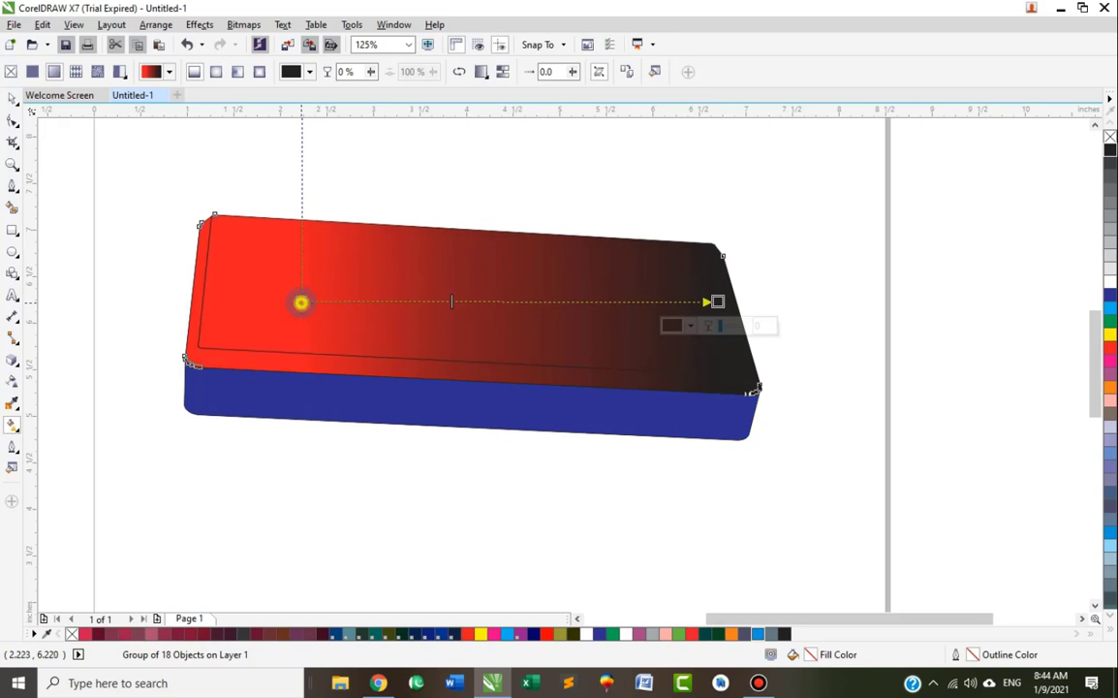
{"action": "left_click_drag", "start_coordinate": [301, 303], "coordinate": [326, 318]}
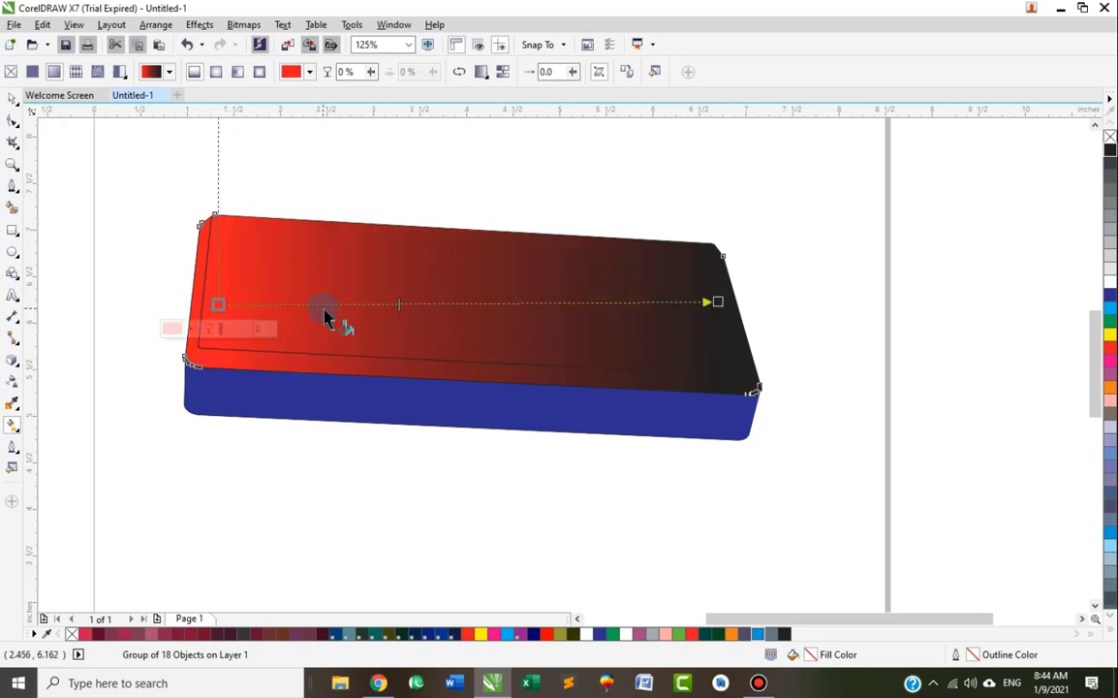
Add a red color stop near the start of the top gradient and change the start color to very light gray
{"action": "double_click", "coordinate": [320, 302]}
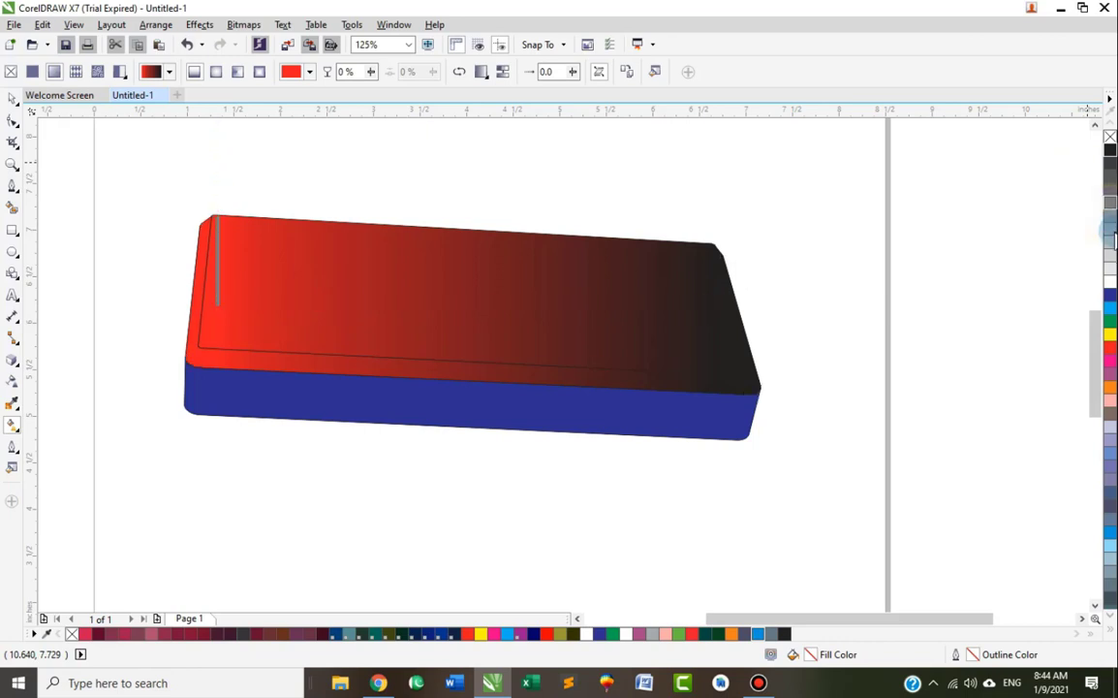
{"action": "left_click", "coordinate": [1110, 235]}
{"action": "left_click", "coordinate": [1109, 255]}
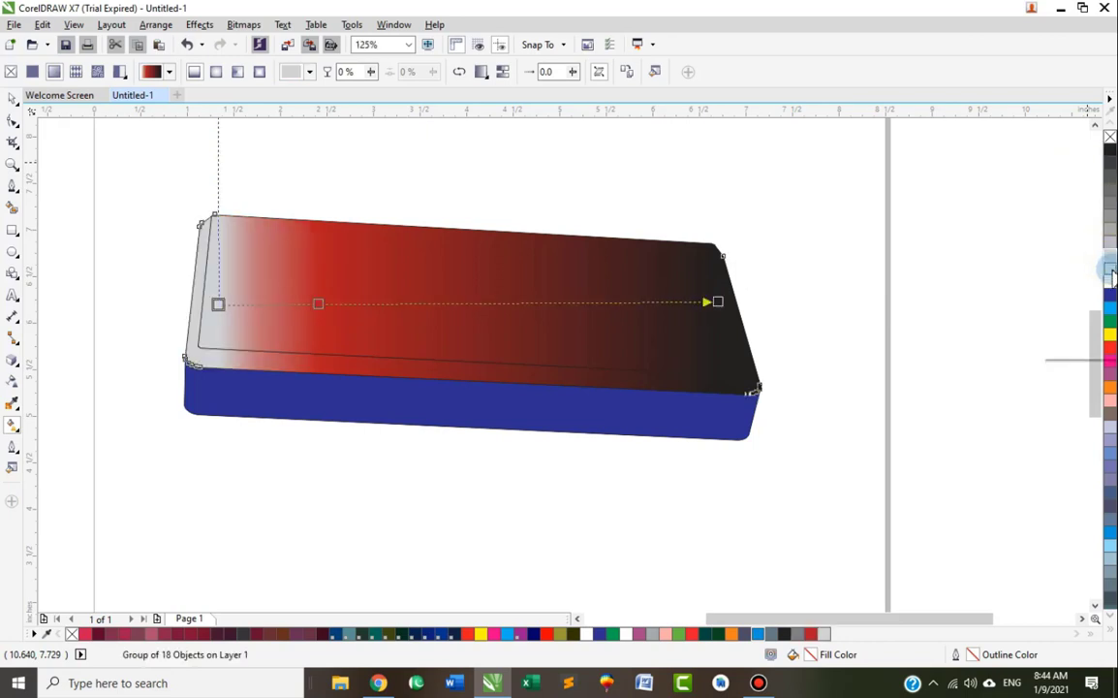
{"action": "left_click", "coordinate": [338, 302]}
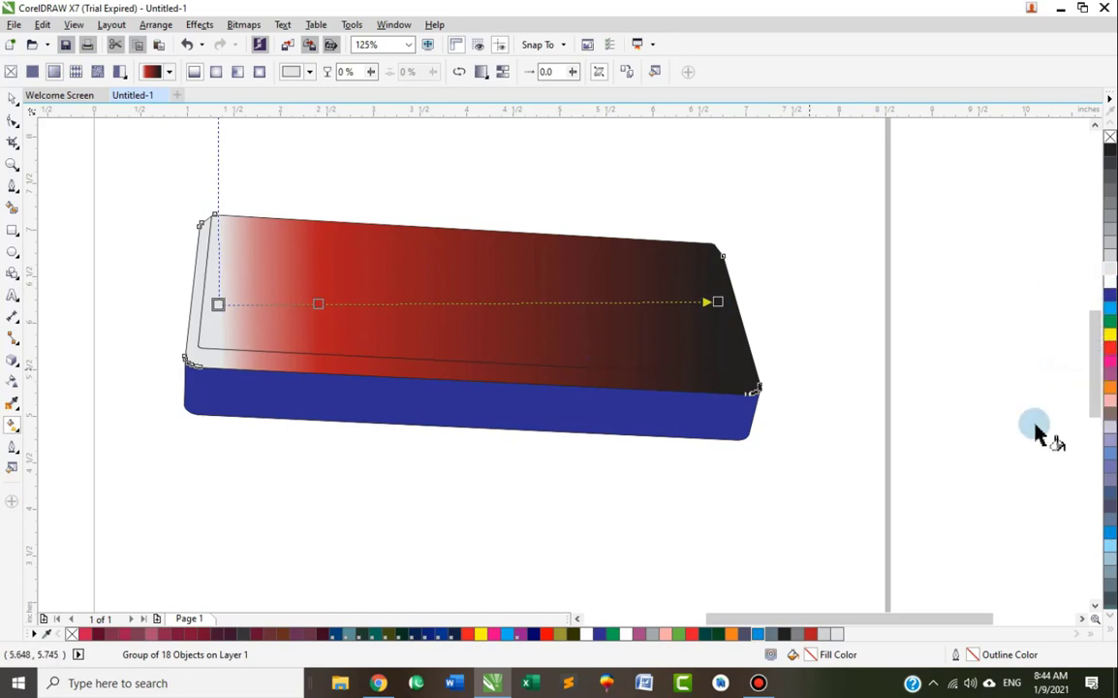
Set the top gradient's start color to red and its 20% stop to white, adding another color stop past the midpoint
{"action": "left_click", "coordinate": [1109, 349]}
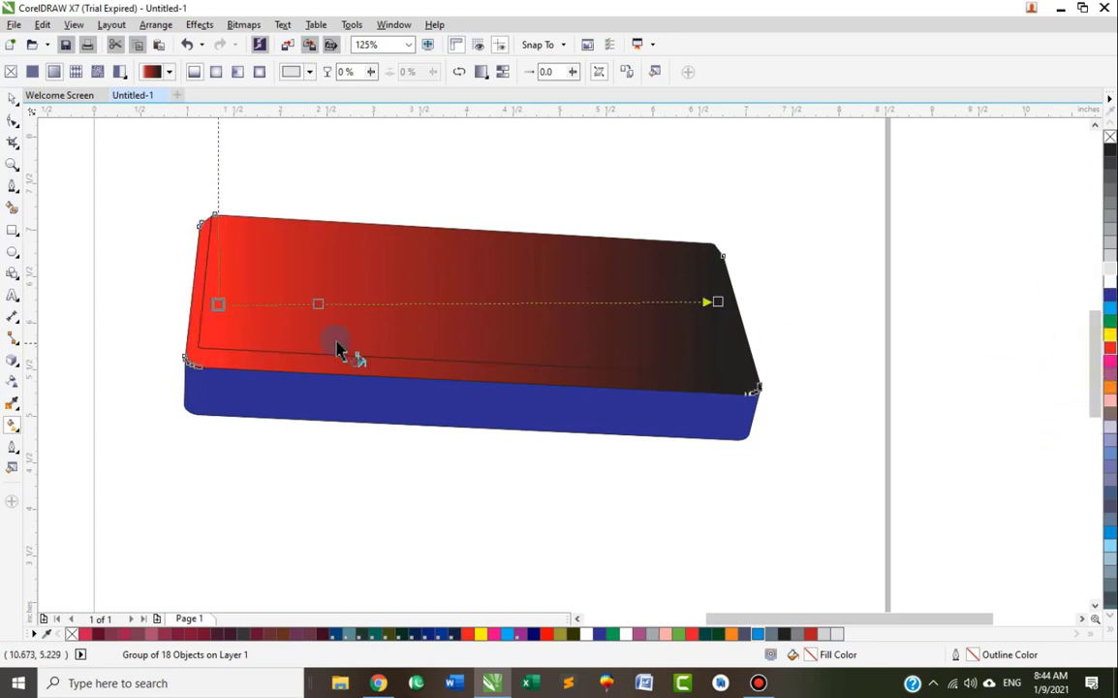
{"action": "left_click", "coordinate": [318, 303]}
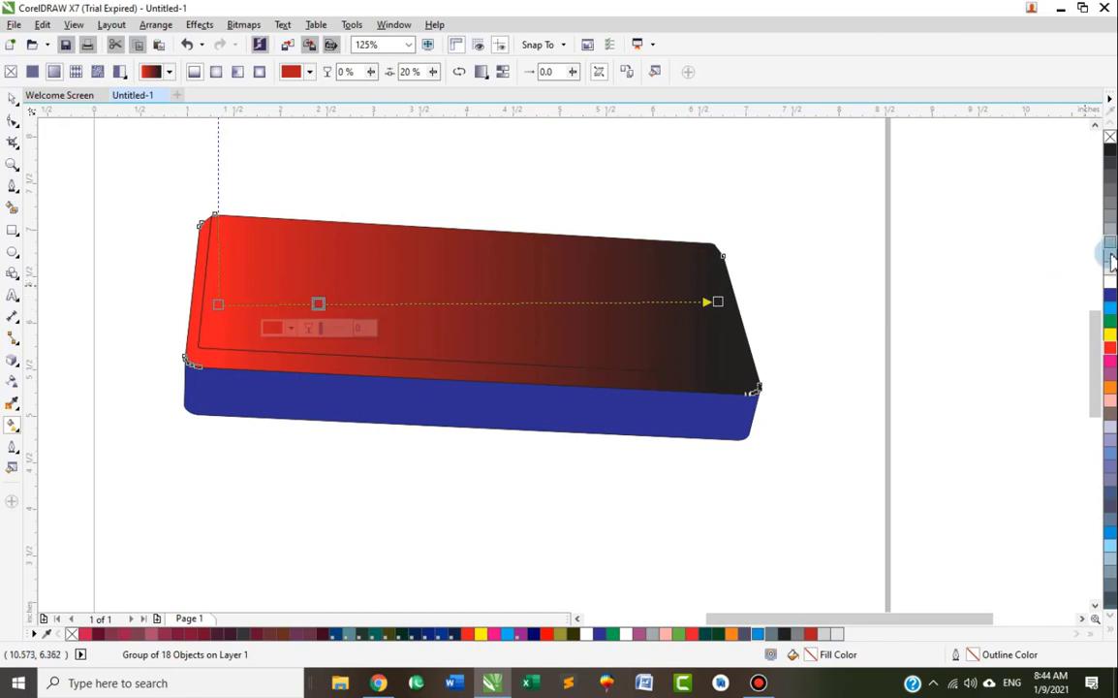
{"action": "left_click_drag", "start_coordinate": [1111, 290], "coordinate": [503, 315]}
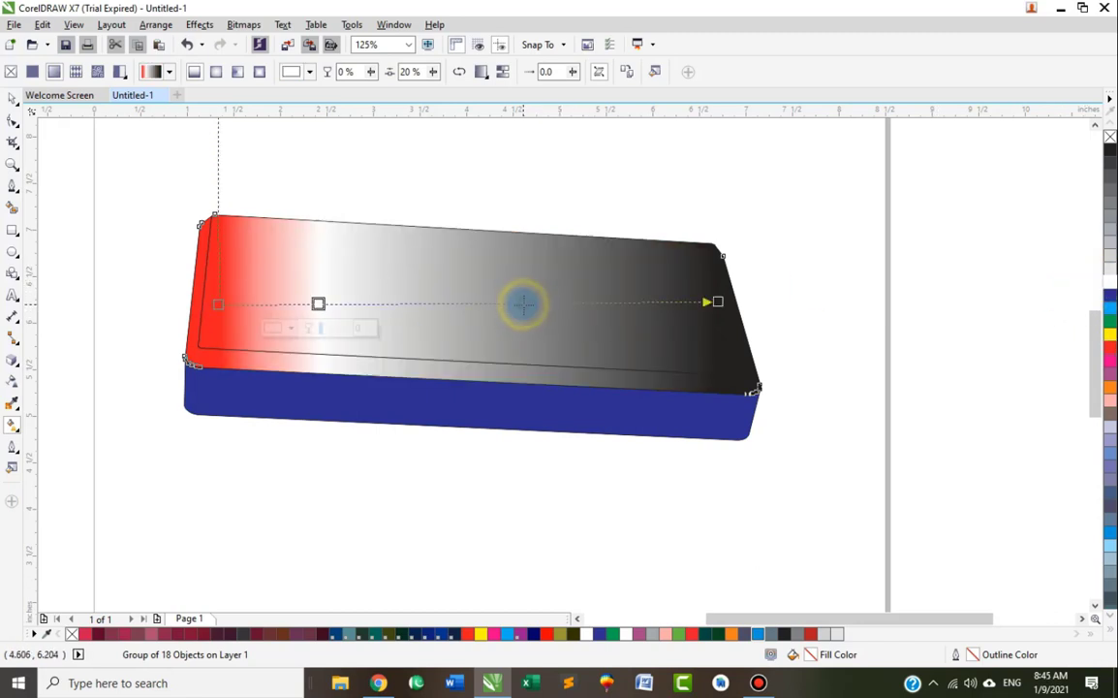
{"action": "left_click", "coordinate": [1109, 143]}
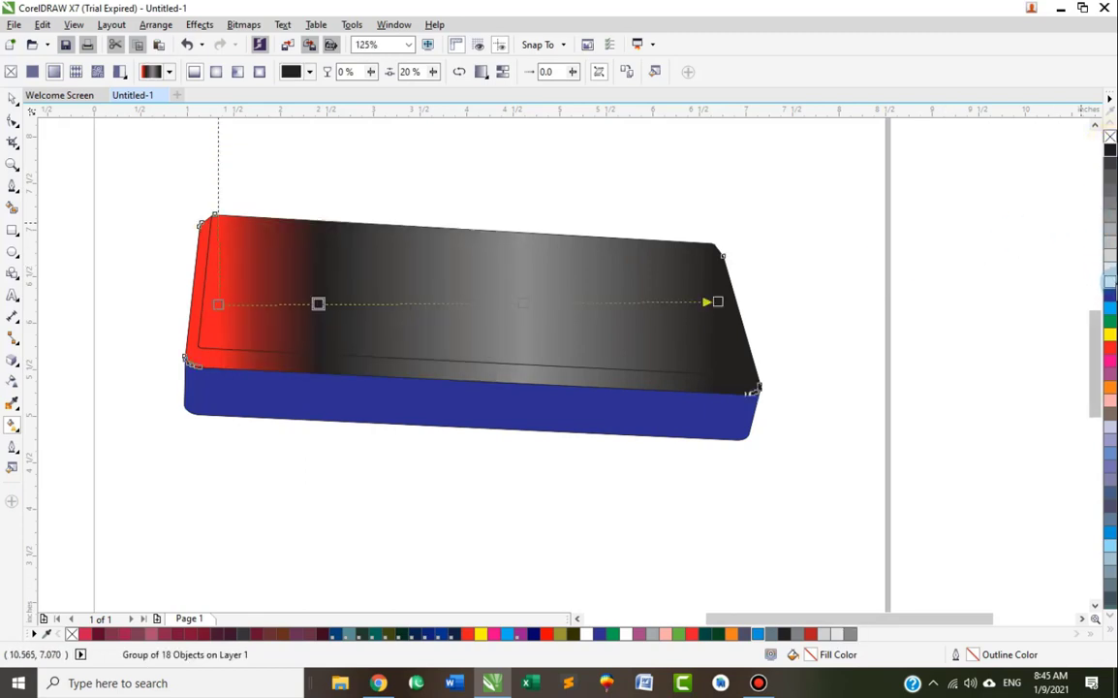
{"action": "left_click", "coordinate": [1109, 281]}
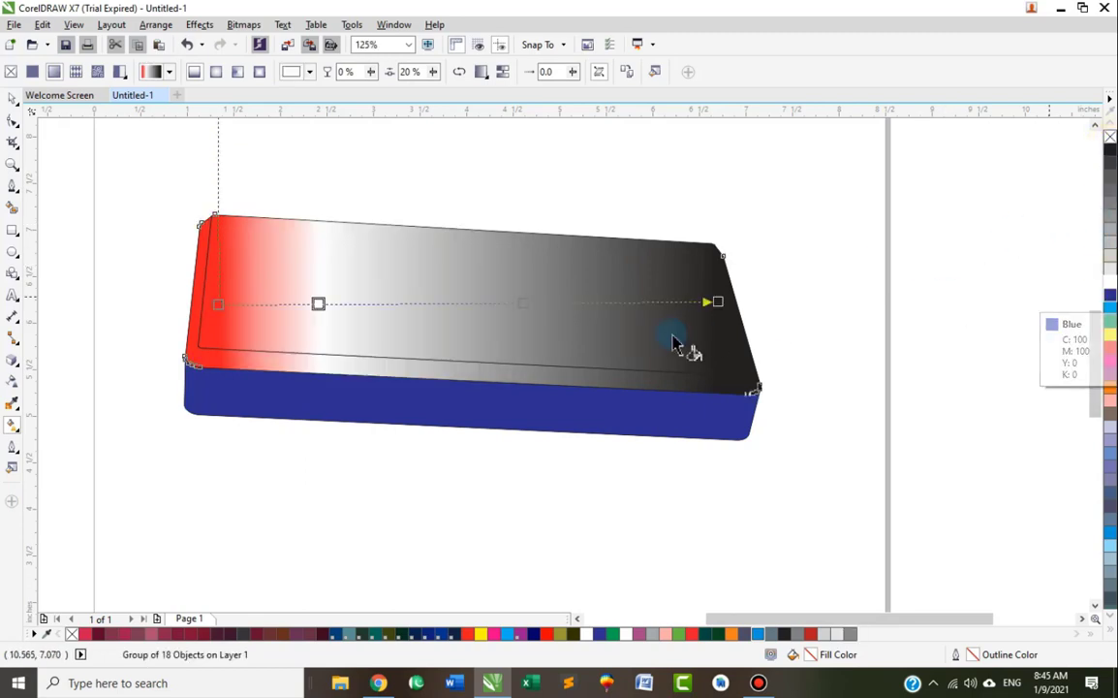
{"action": "left_click_drag", "start_coordinate": [675, 344], "coordinate": [526, 303]}
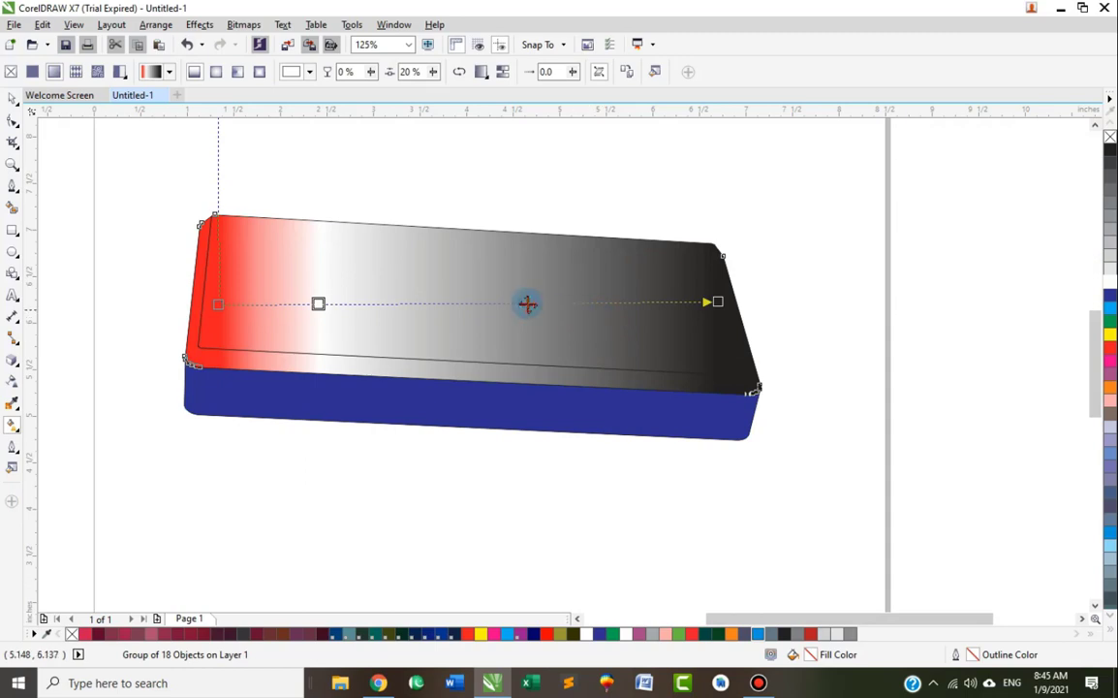
Set the top gradient's end color to blue and the color stop at about 60% to cyan
{"action": "left_click", "coordinate": [719, 306]}
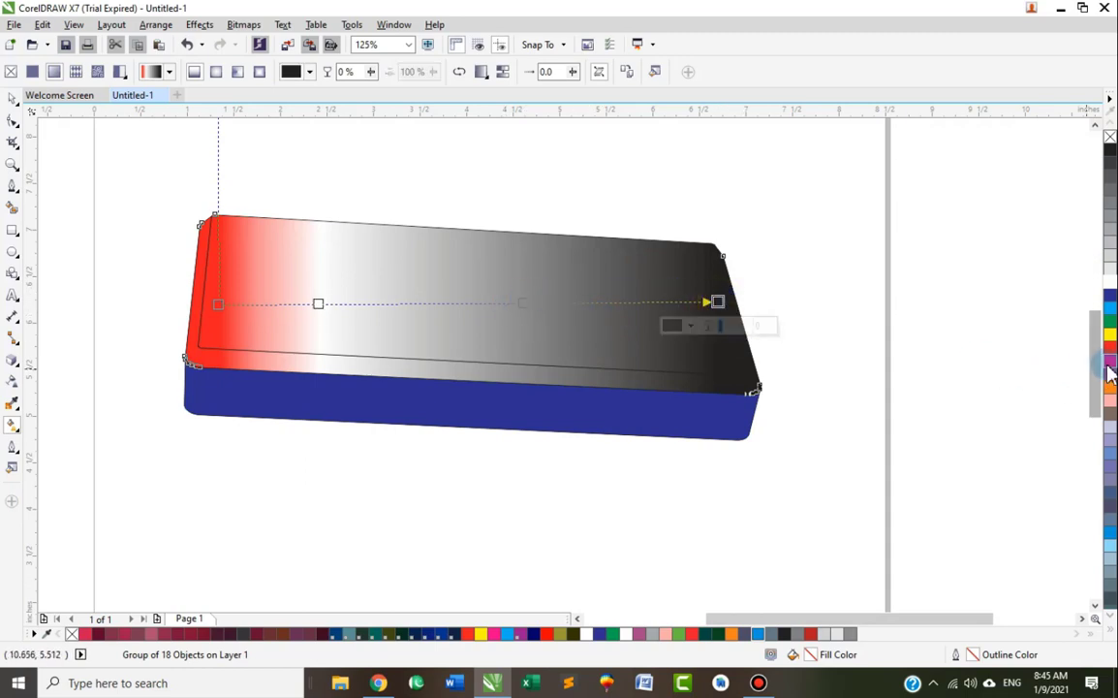
{"action": "left_click", "coordinate": [1110, 293]}
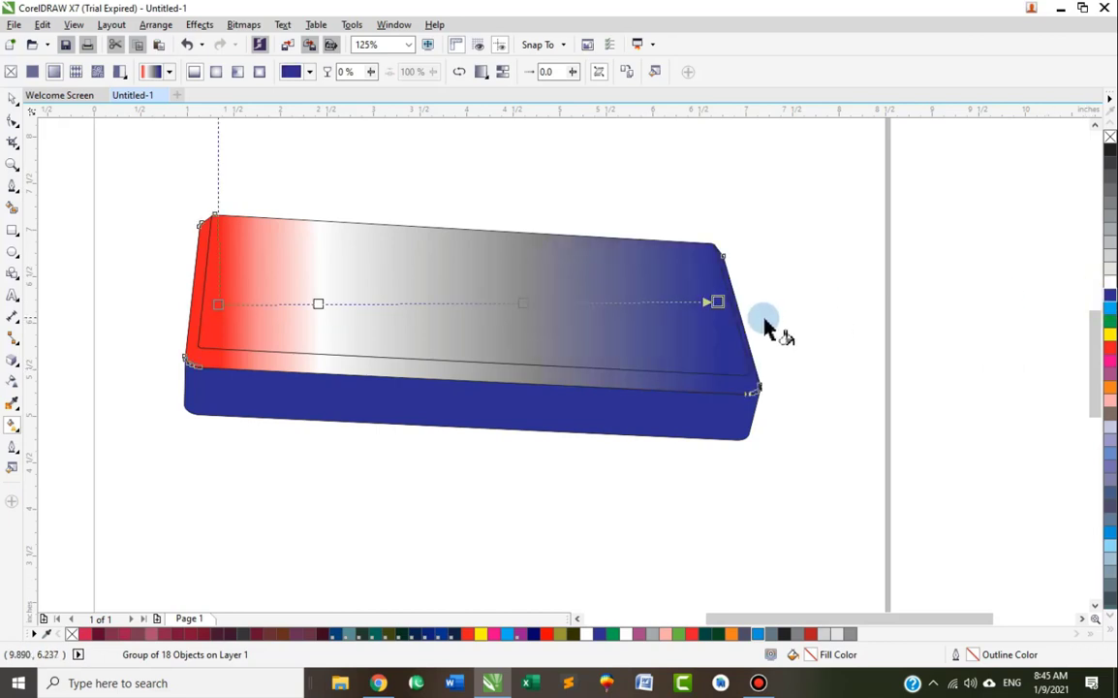
{"action": "double_click", "coordinate": [519, 303]}
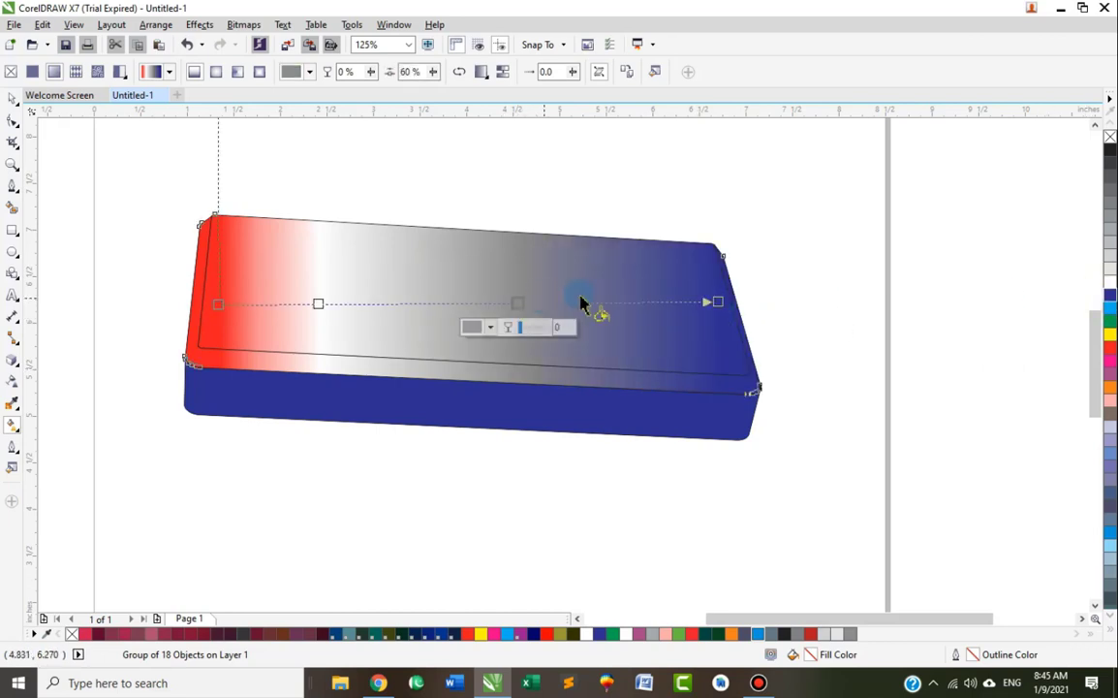
{"action": "left_click", "coordinate": [1109, 309]}
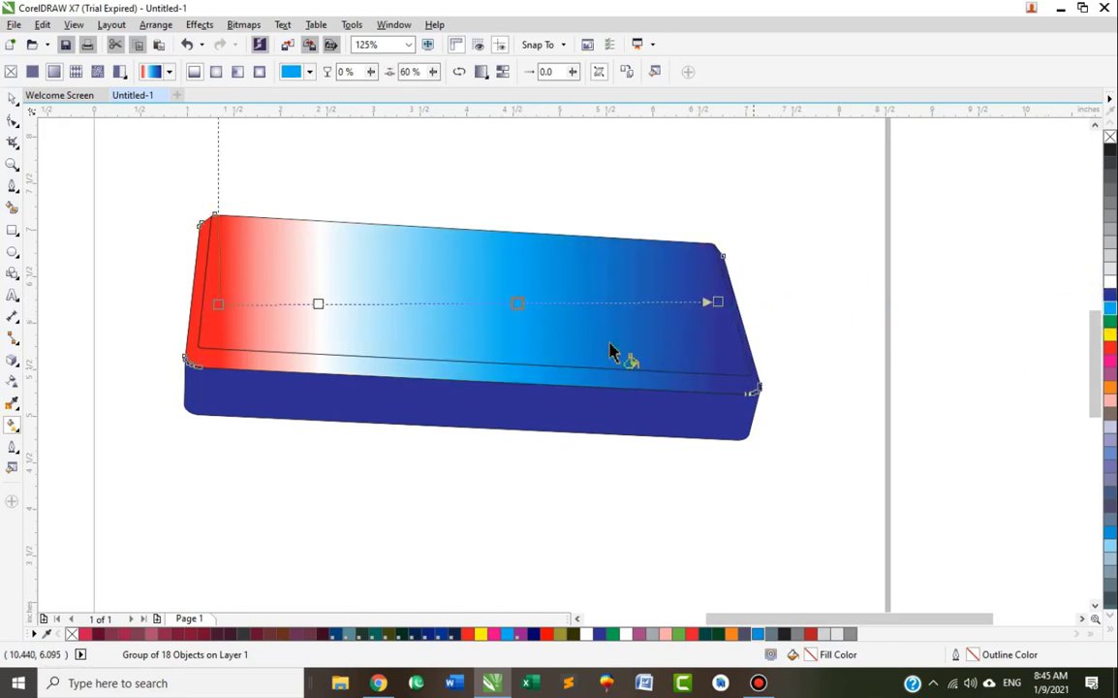
Shift the top gradient's cyan stop toward the start, and give the white stop a position of 26% and a transparency of 3%
{"action": "left_click_drag", "start_coordinate": [516, 304], "coordinate": [471, 305]}
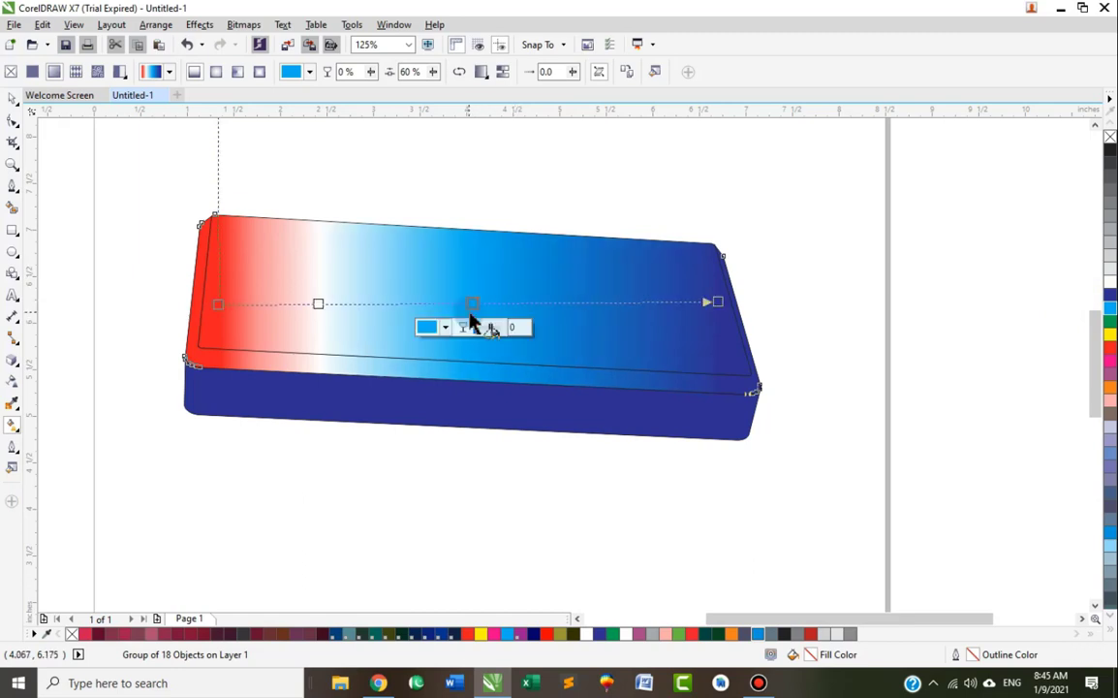
{"action": "left_click", "coordinate": [358, 344]}
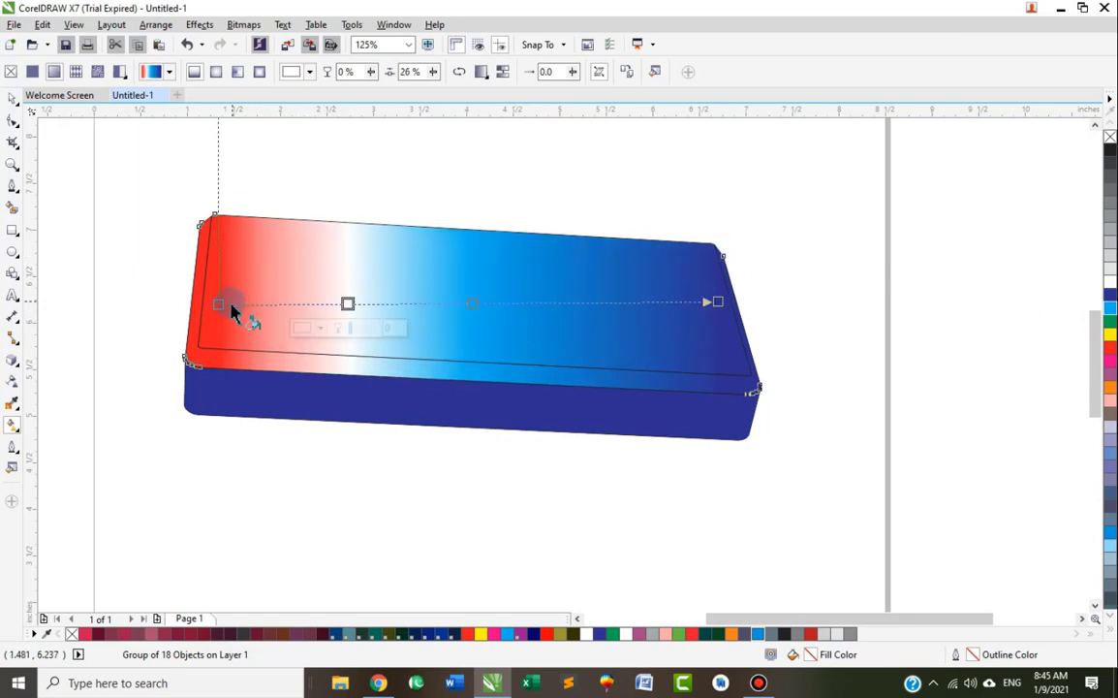
{"action": "left_click", "coordinate": [362, 328]}
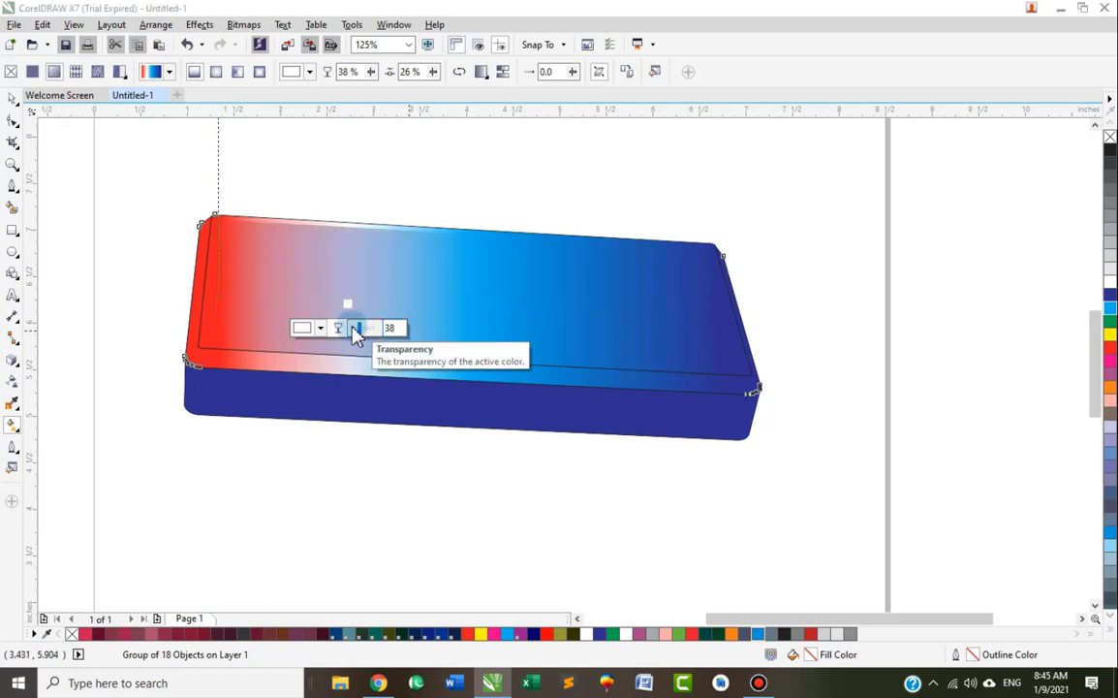
{"action": "left_click", "coordinate": [356, 328]}
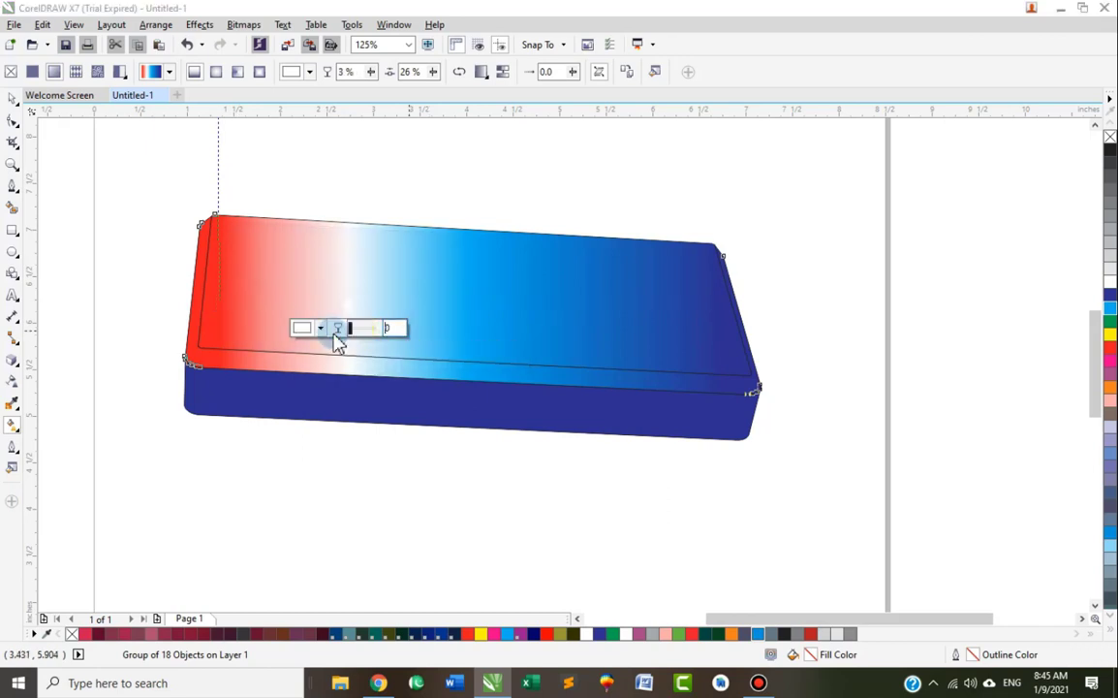
{"action": "left_click", "coordinate": [341, 329]}
{"action": "left_click", "coordinate": [221, 241]}
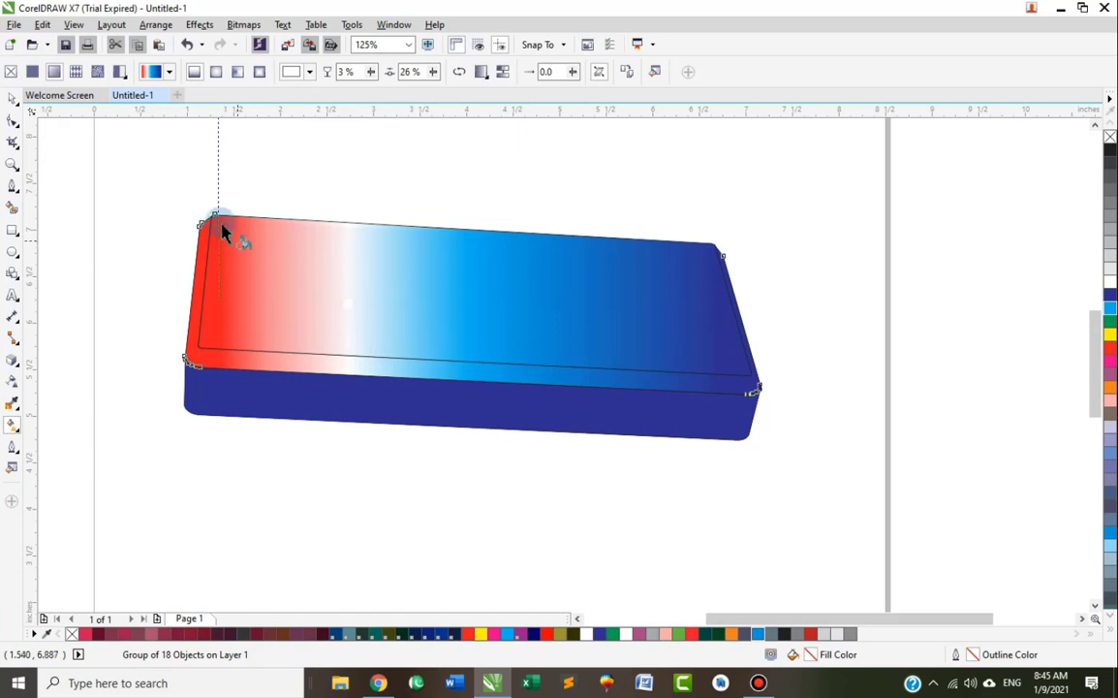
Apply a fountain transparency lengthwise across the box's front side group and change its type to elliptical
{"action": "left_click", "coordinate": [13, 98]}
{"action": "left_click", "coordinate": [197, 349]}
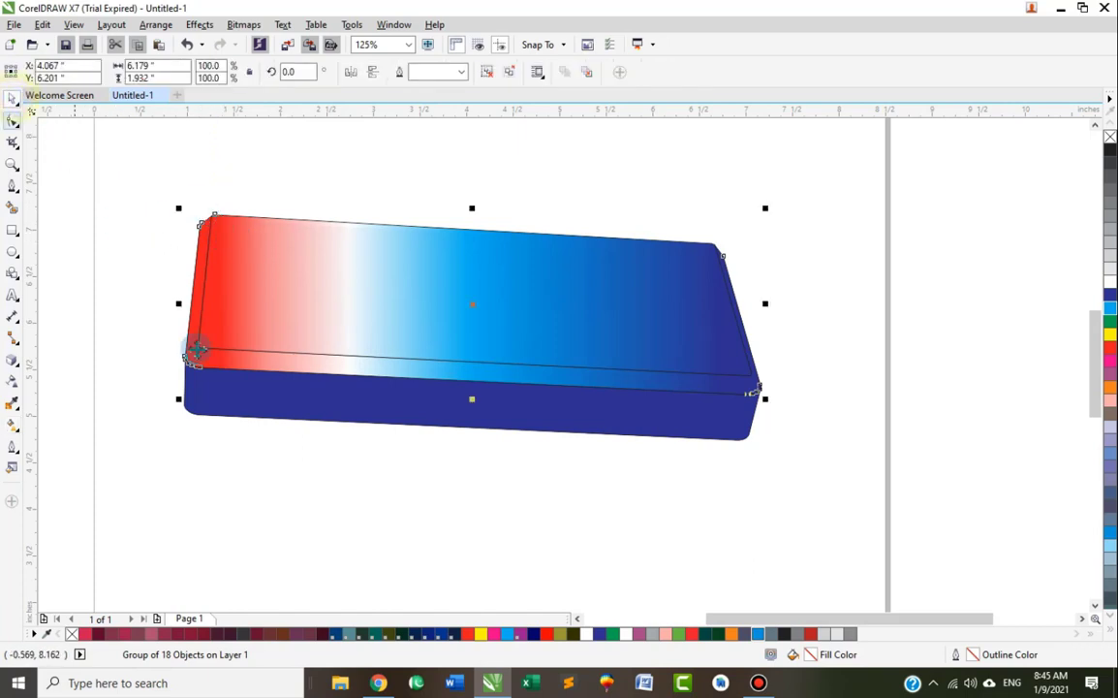
{"action": "left_click", "coordinate": [268, 399]}
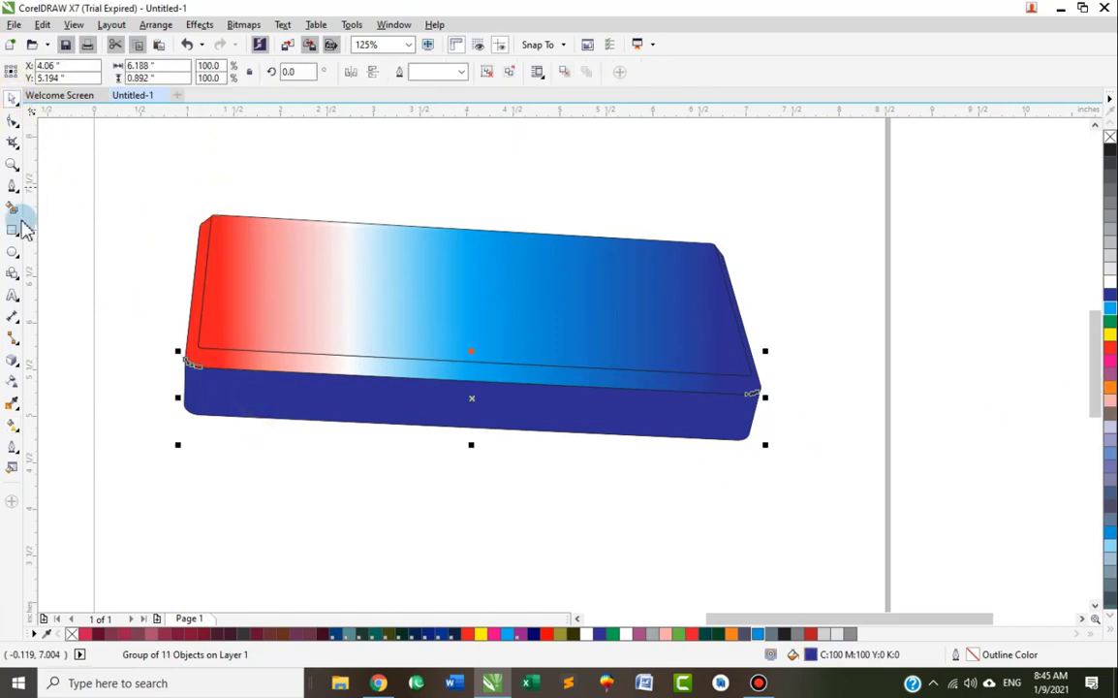
{"action": "left_click", "coordinate": [13, 384]}
{"action": "left_click_drag", "start_coordinate": [244, 401], "coordinate": [676, 414]}
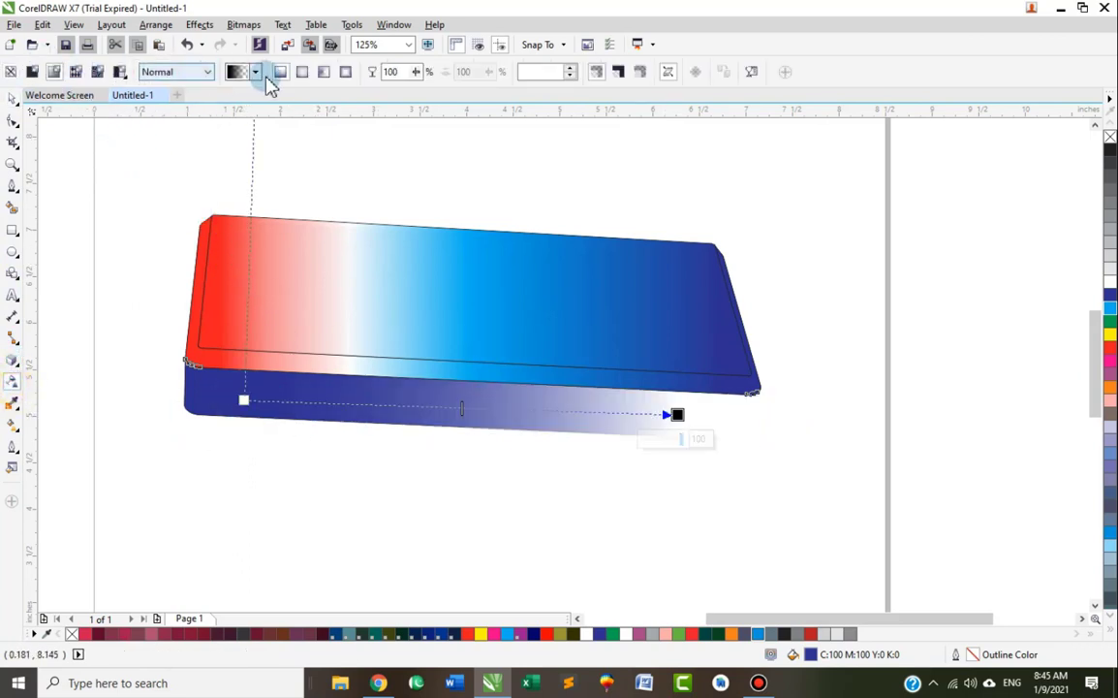
{"action": "left_click", "coordinate": [303, 73]}
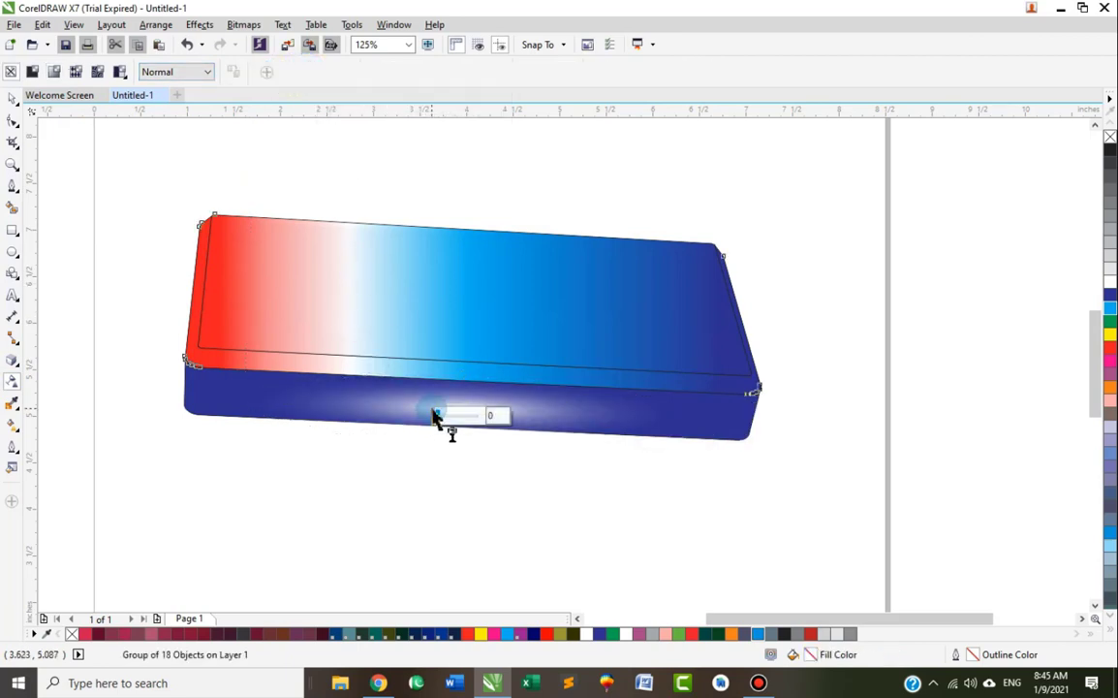
{"action": "left_click", "coordinate": [359, 409]}
Center the elliptical transparency near the front side's lower left end, extend it to the right end, and shift its midpoint outward
{"action": "left_click_drag", "start_coordinate": [460, 408], "coordinate": [254, 416]}
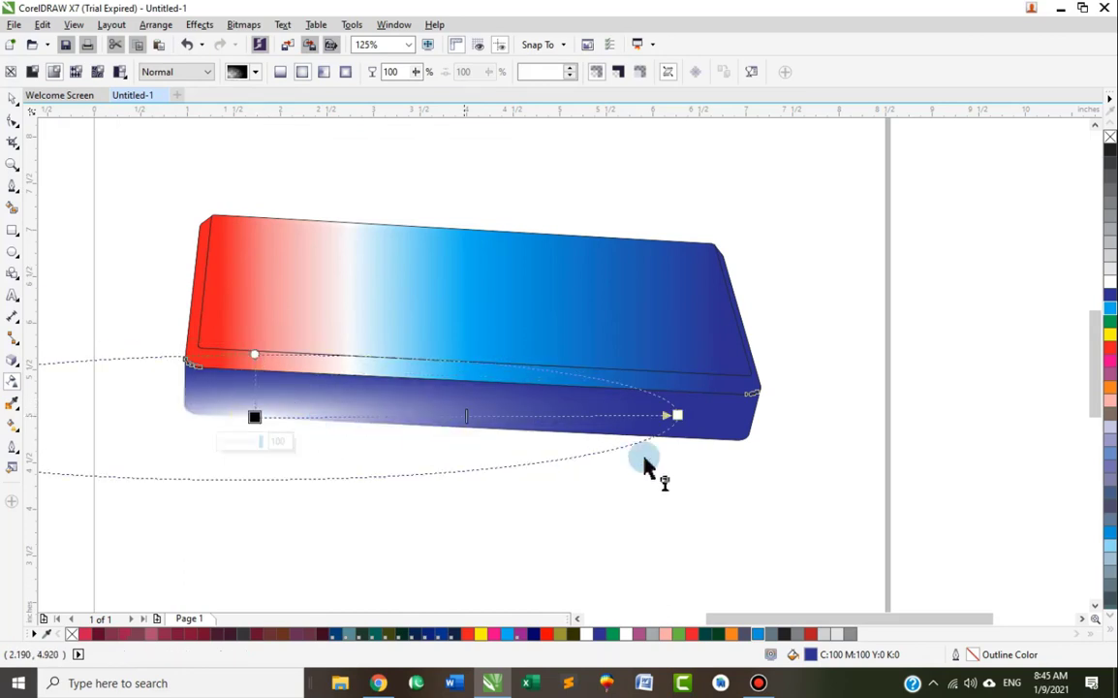
{"action": "left_click_drag", "start_coordinate": [675, 414], "coordinate": [736, 407]}
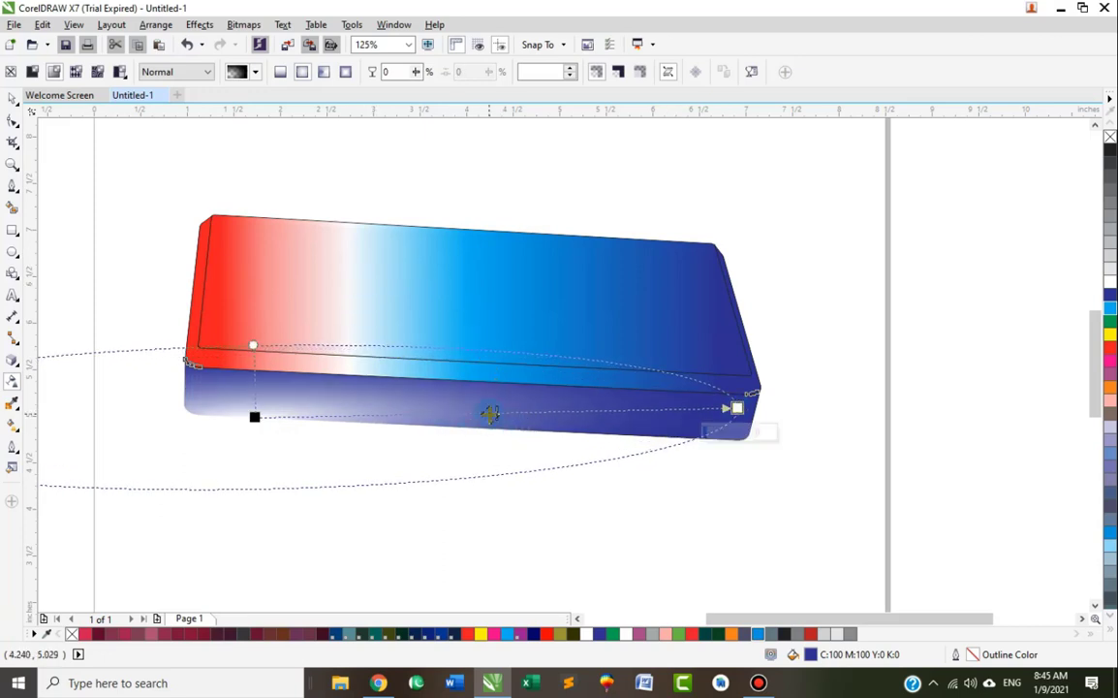
{"action": "left_click", "coordinate": [501, 412]}
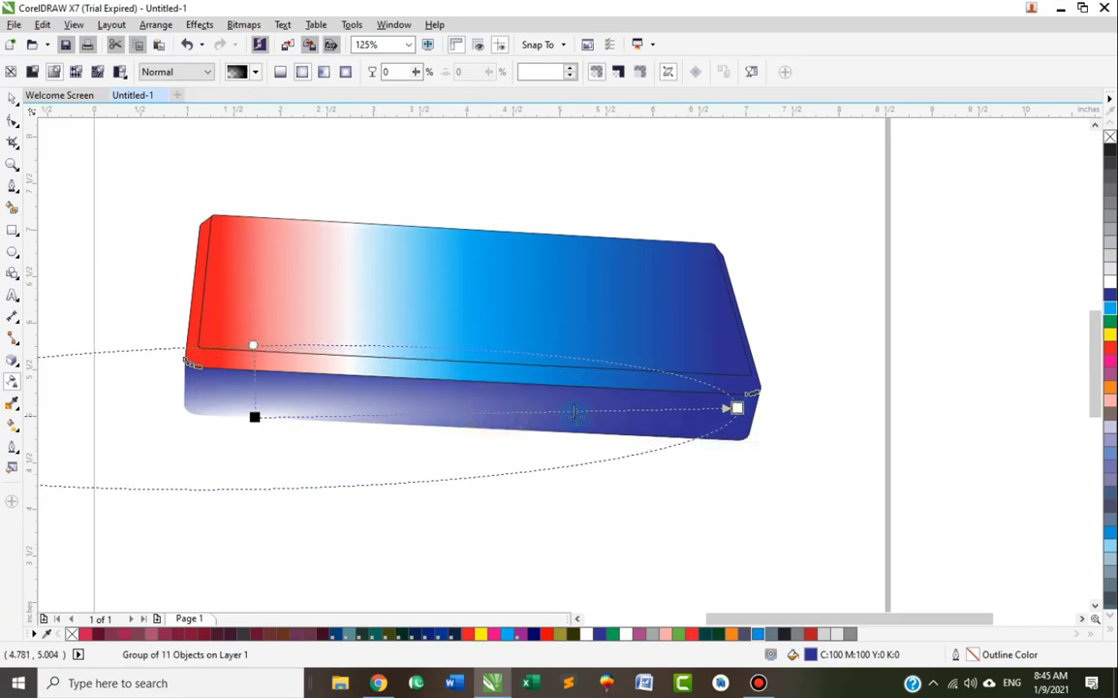
{"action": "left_click_drag", "start_coordinate": [574, 411], "coordinate": [574, 412]}
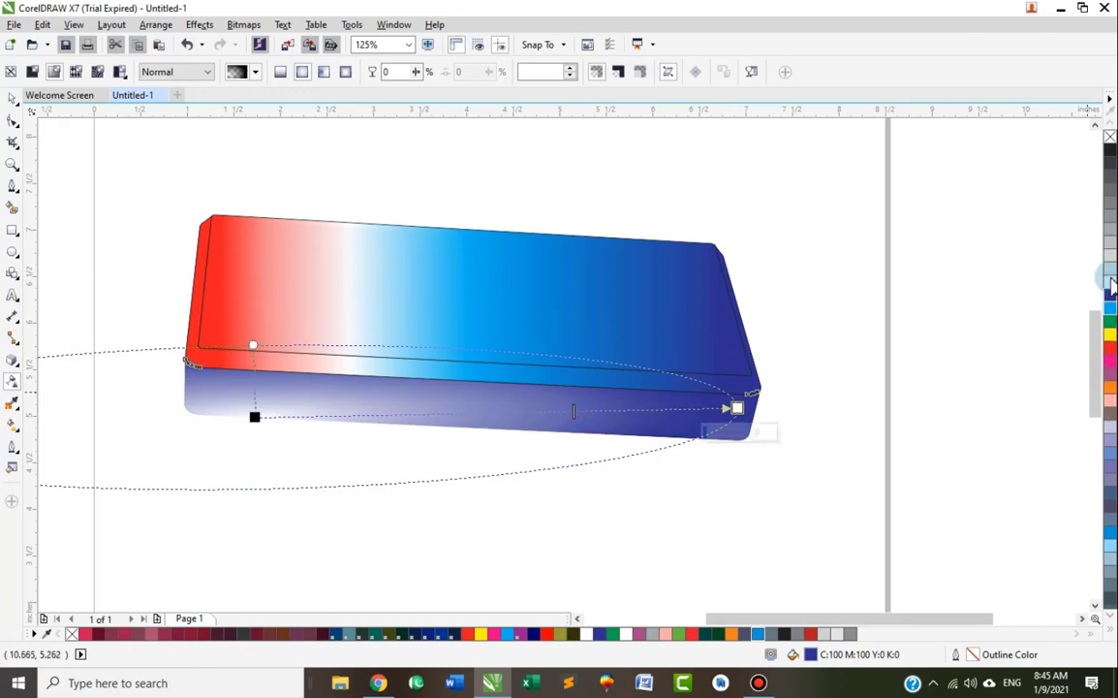
Set the outer node of the front side's elliptical transparency to 49 with a medium gray, after undoing a lighter gray
{"action": "left_click_drag", "start_coordinate": [1108, 254], "coordinate": [733, 408]}
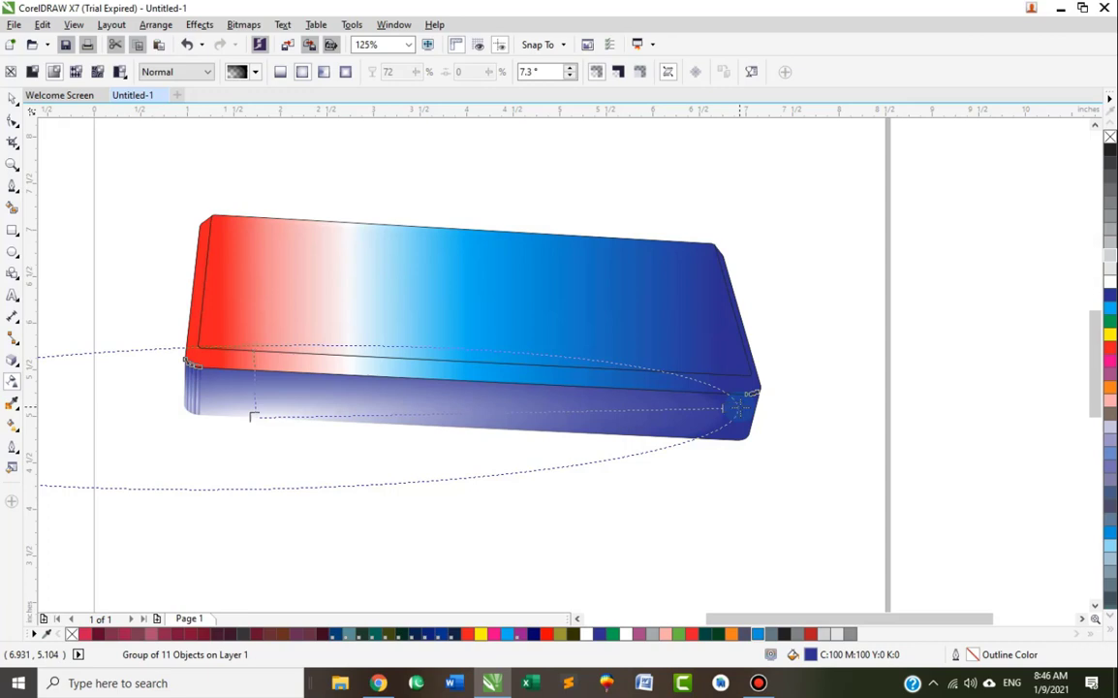
{"action": "key", "text": "ctrl+z"}
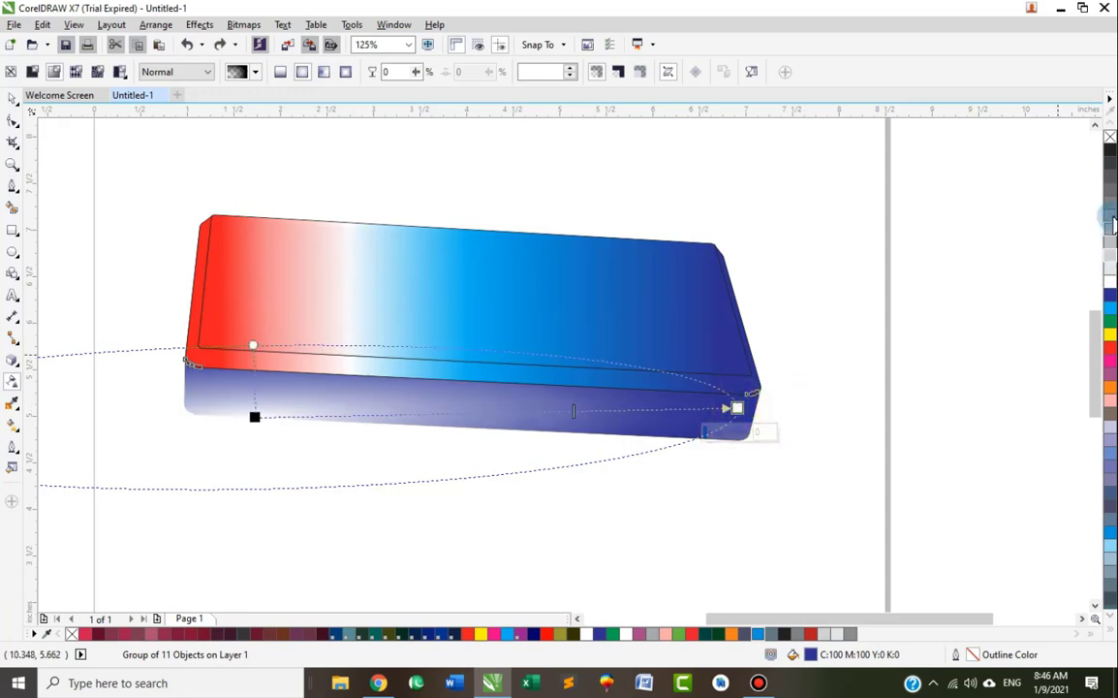
{"action": "left_click", "coordinate": [1110, 221]}
{"action": "left_click_drag", "start_coordinate": [1110, 232], "coordinate": [63, 208]}
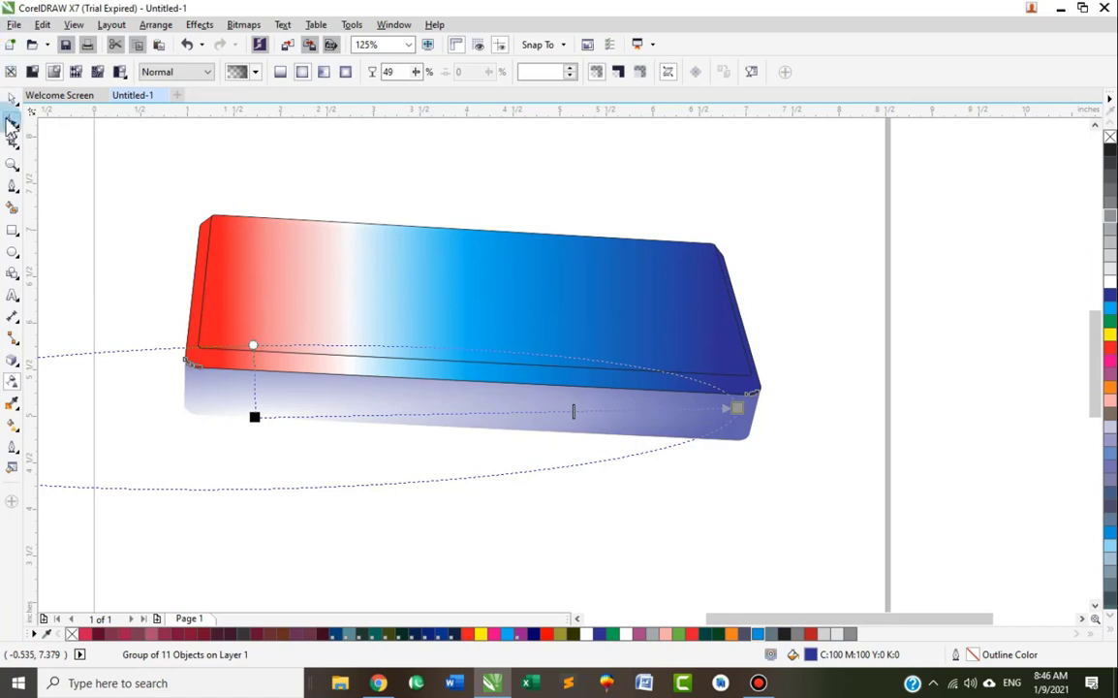
Try moving the gradient top group upward off the box twice, undoing each move
{"action": "left_click", "coordinate": [12, 99]}
{"action": "left_click_drag", "start_coordinate": [250, 376], "coordinate": [291, 280]}
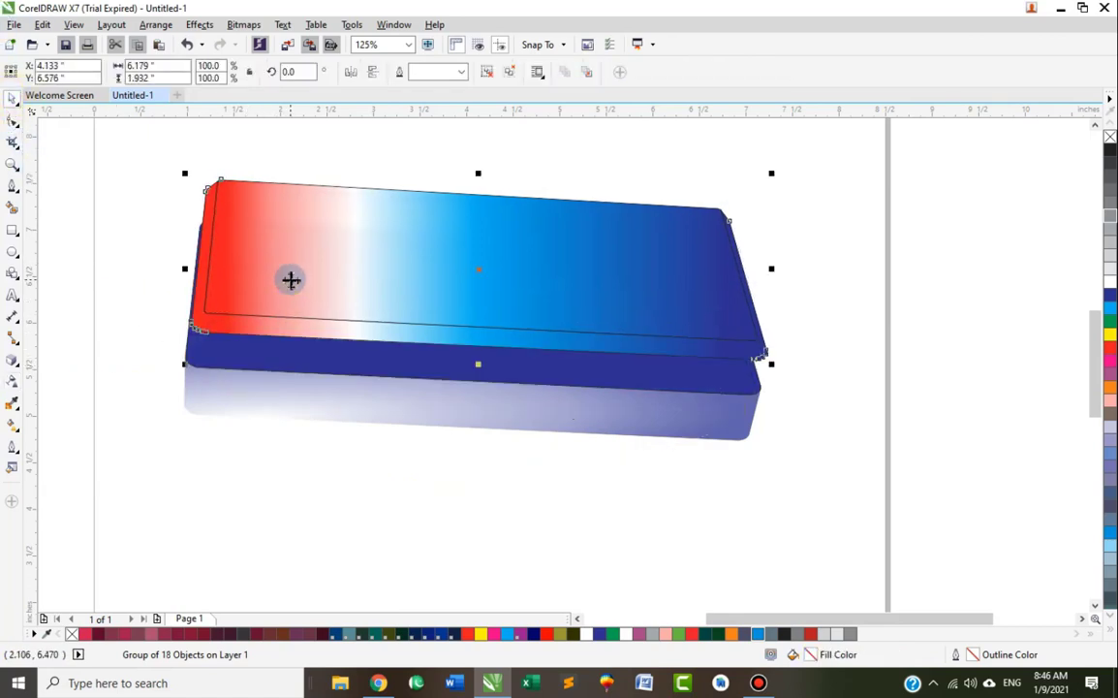
{"action": "key", "text": "ctrl+z"}
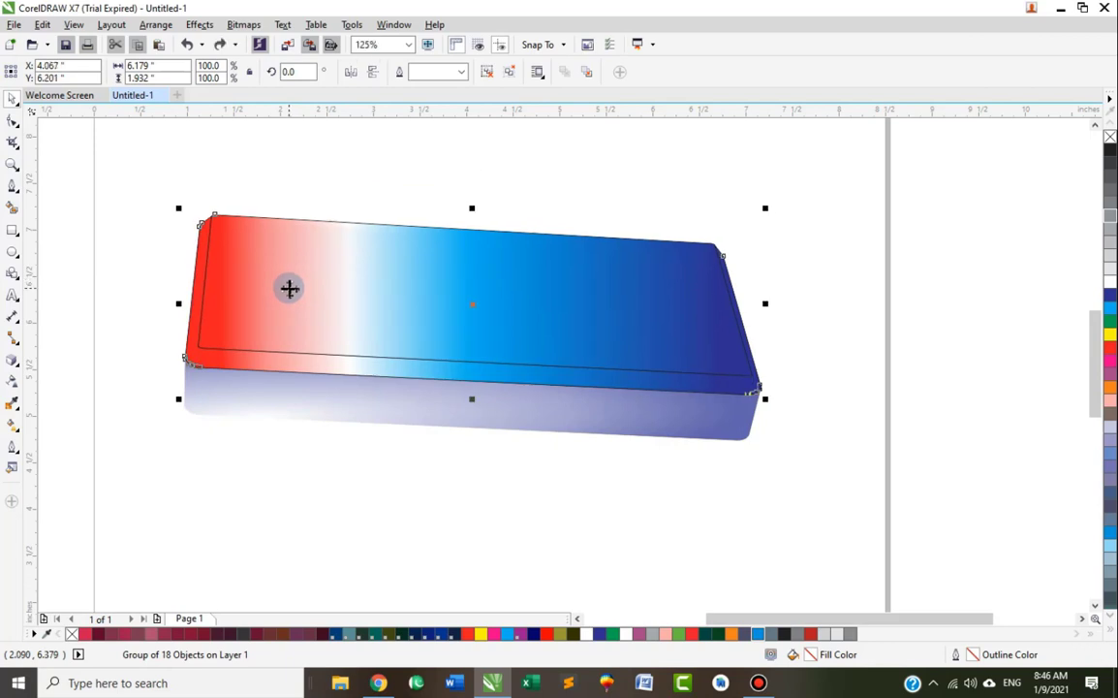
{"action": "left_click_drag", "start_coordinate": [267, 317], "coordinate": [281, 287]}
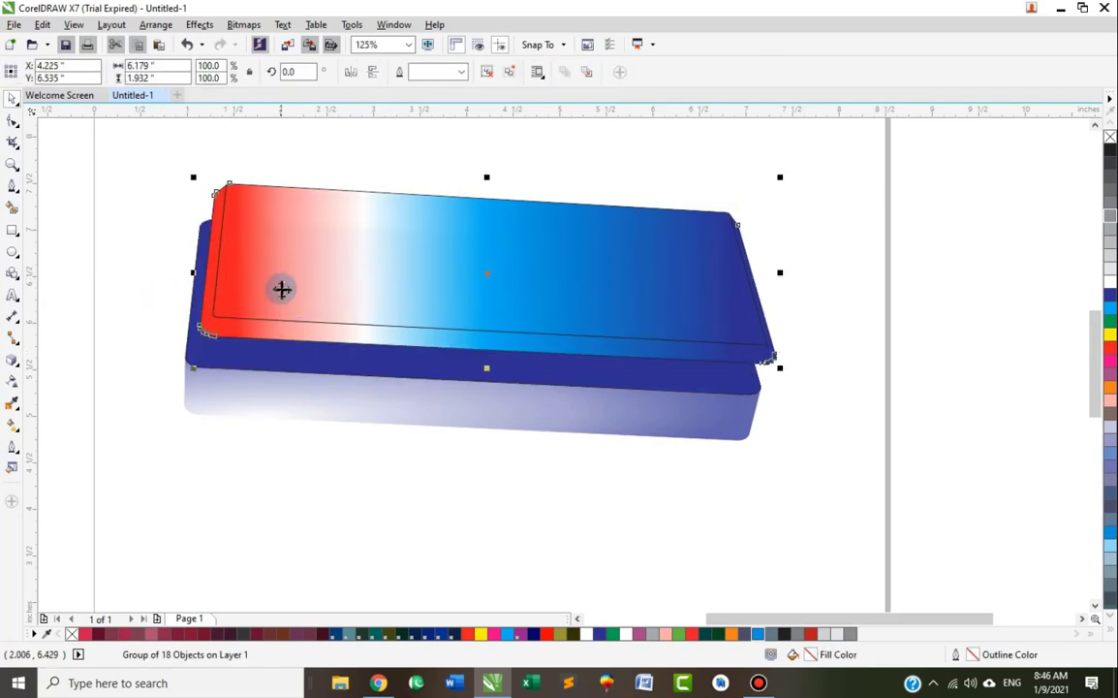
{"action": "key", "text": "ctrl+z"}
Select all pieces of the box and remove their outlines
{"action": "left_click", "coordinate": [117, 242]}
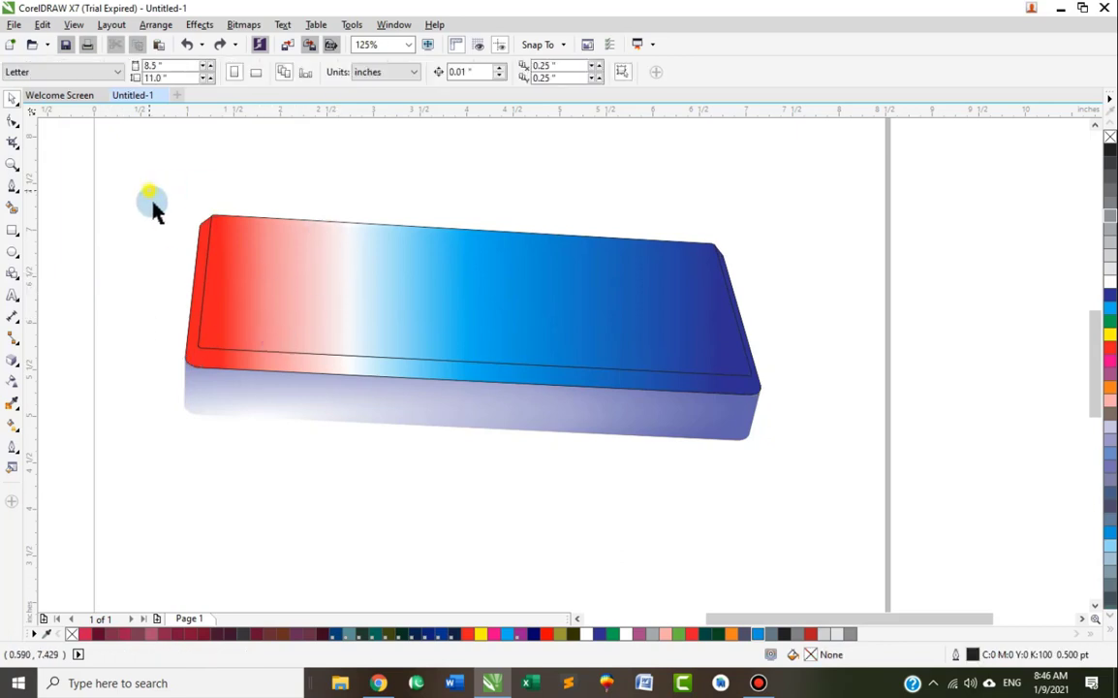
{"action": "left_click_drag", "start_coordinate": [151, 197], "coordinate": [977, 513]}
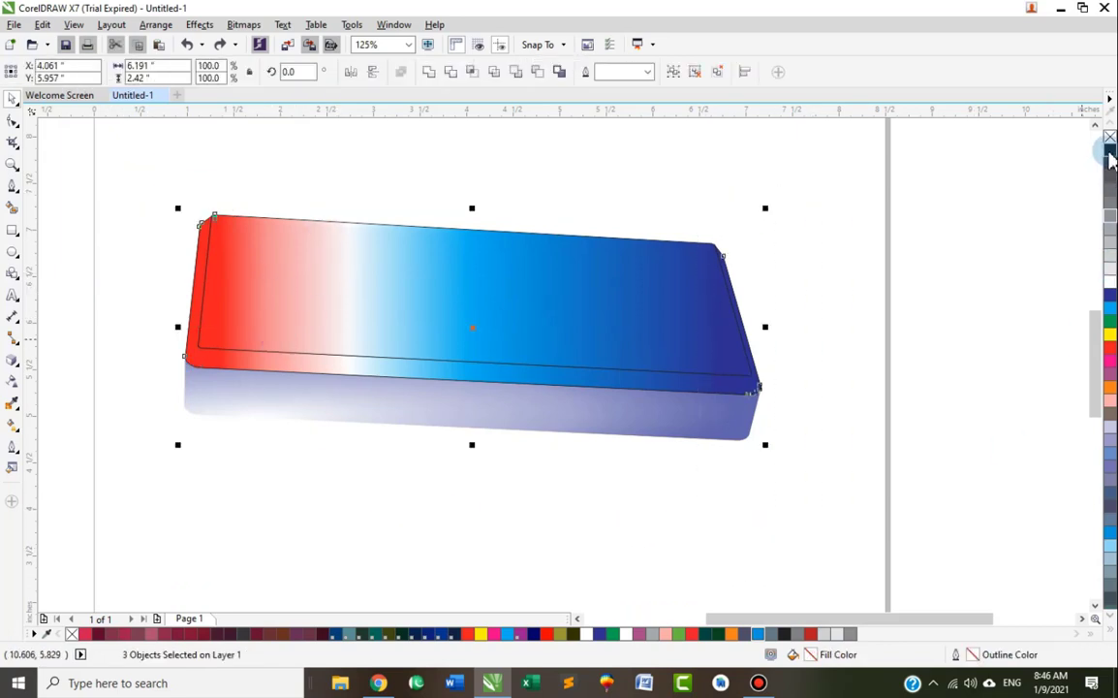
{"action": "left_click", "coordinate": [736, 233]}
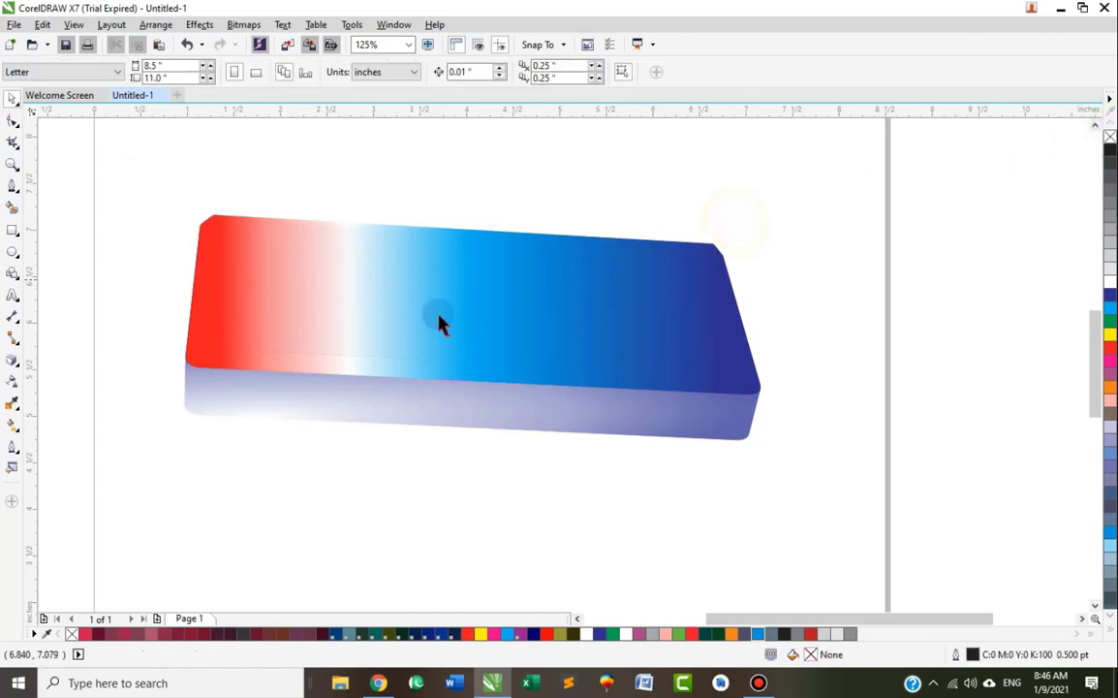
{"action": "scroll", "coordinate": [280, 321], "scroll_direction": "up", "scroll_amount": 2}
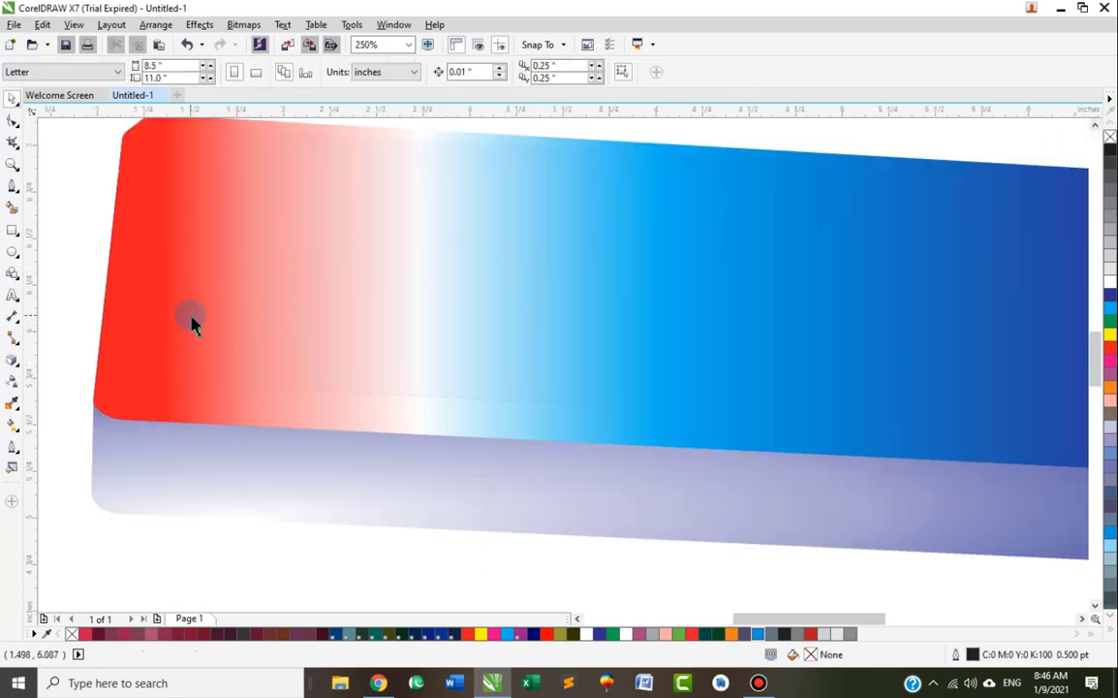
{"action": "scroll", "coordinate": [217, 312], "scroll_direction": "down", "scroll_amount": 2}
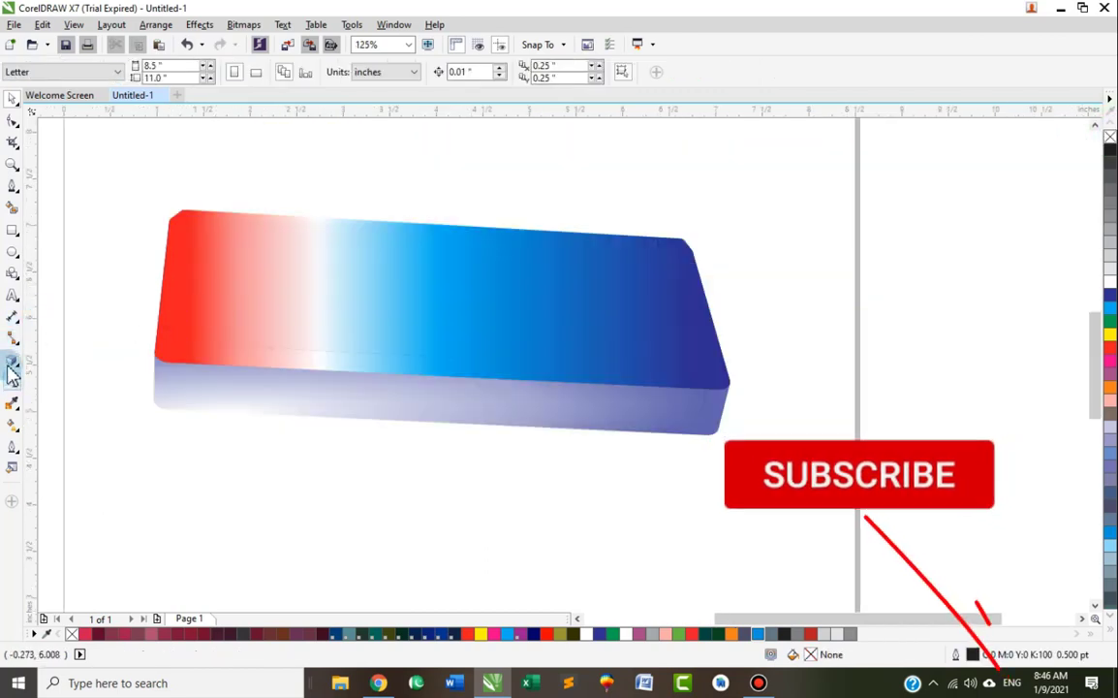
Draw a white ellipse without outline, about 0.70 by 0.66 inches, near the red end of the box's top face
{"action": "left_click", "coordinate": [13, 251]}
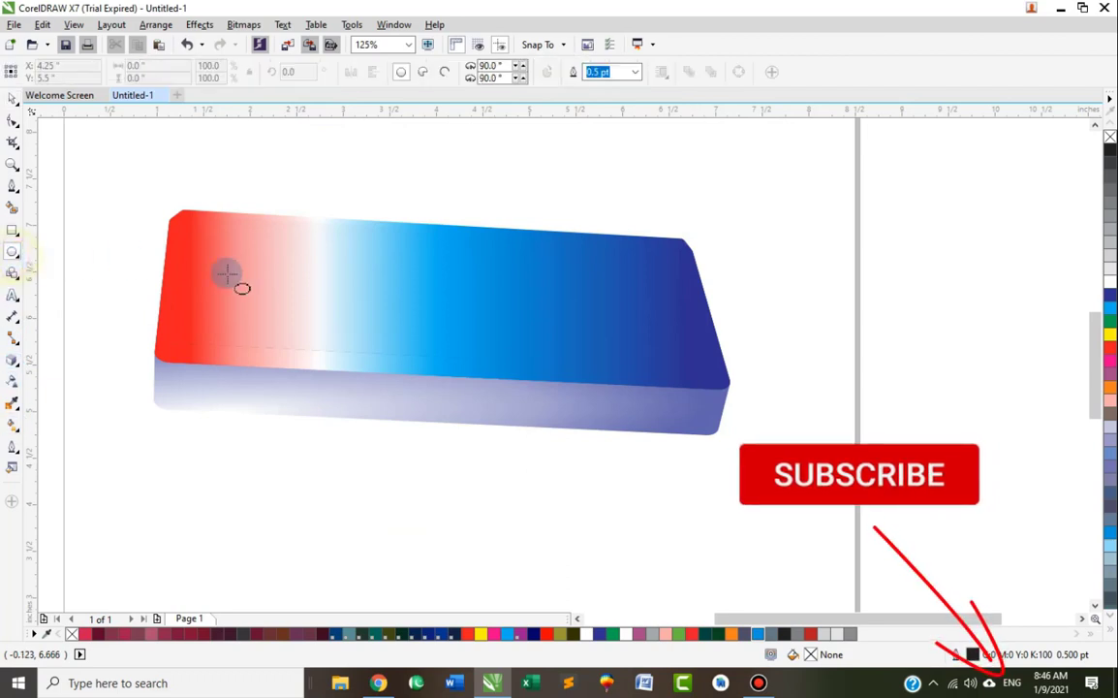
{"action": "left_click_drag", "start_coordinate": [227, 269], "coordinate": [285, 325]}
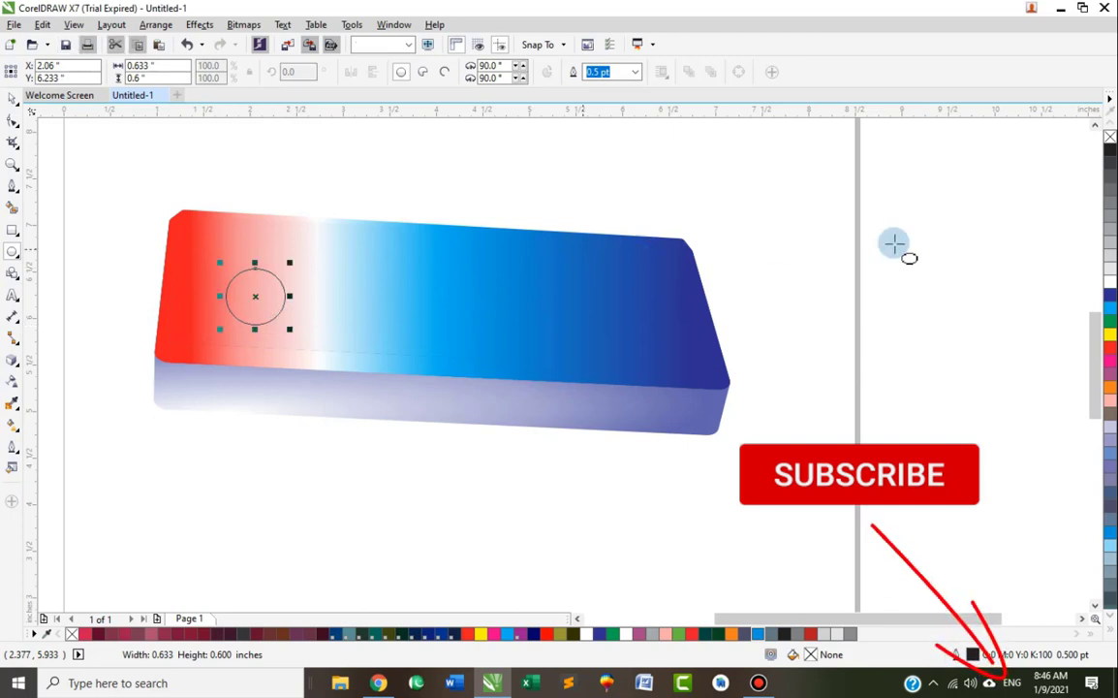
{"action": "left_click", "coordinate": [1110, 281]}
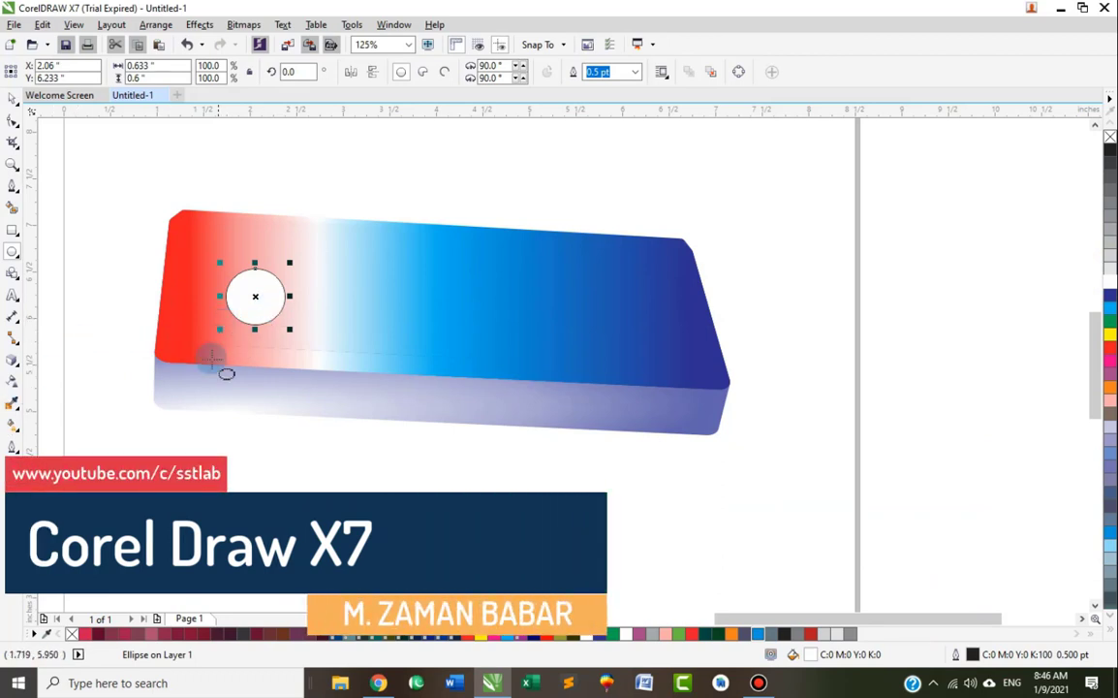
{"action": "left_click_drag", "start_coordinate": [224, 333], "coordinate": [219, 341]}
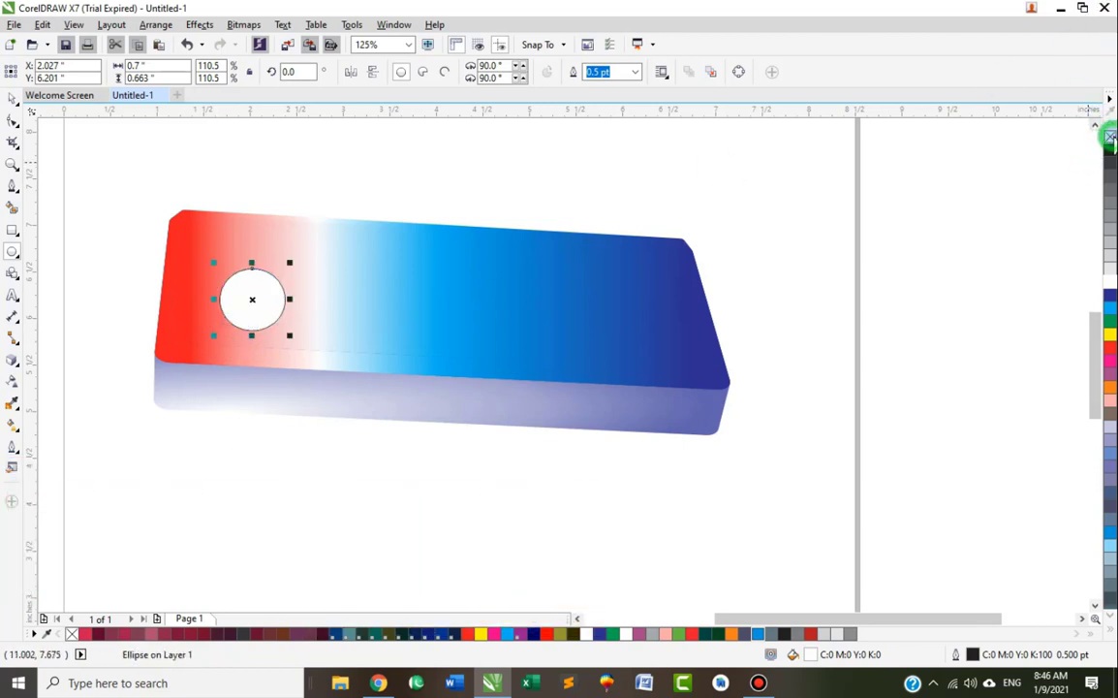
{"action": "right_click", "coordinate": [1110, 138]}
Convert the white ellipse to a 300 dpi CMYK bitmap with anti-aliasing and a transparent background
{"action": "left_click", "coordinate": [244, 26]}
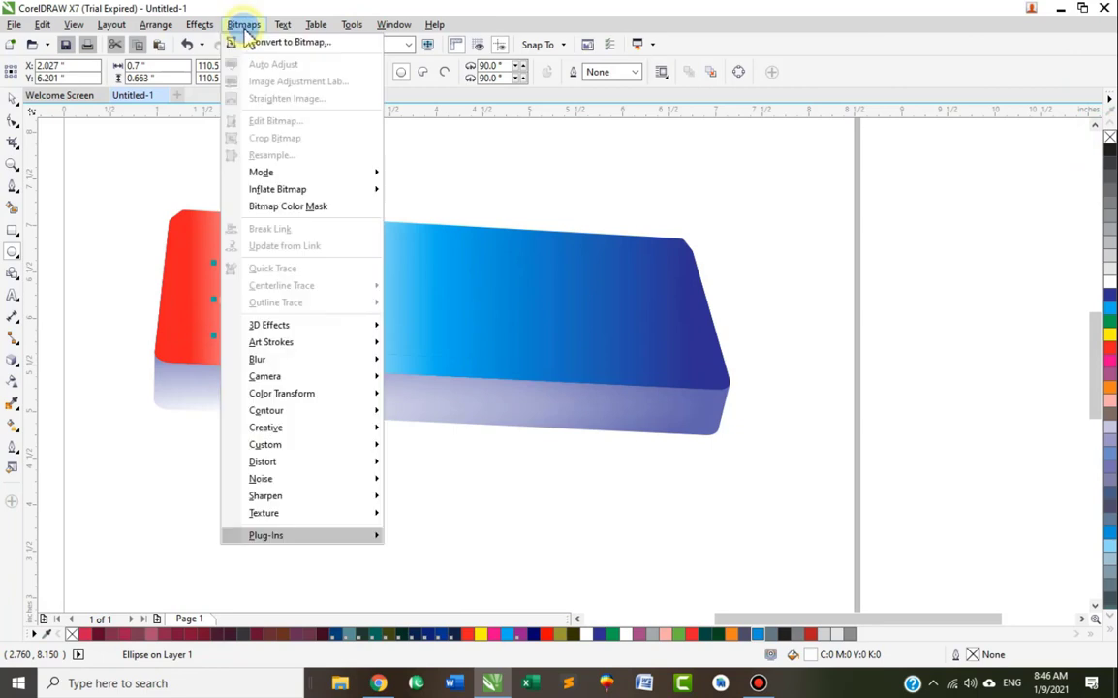
{"action": "left_click", "coordinate": [242, 41]}
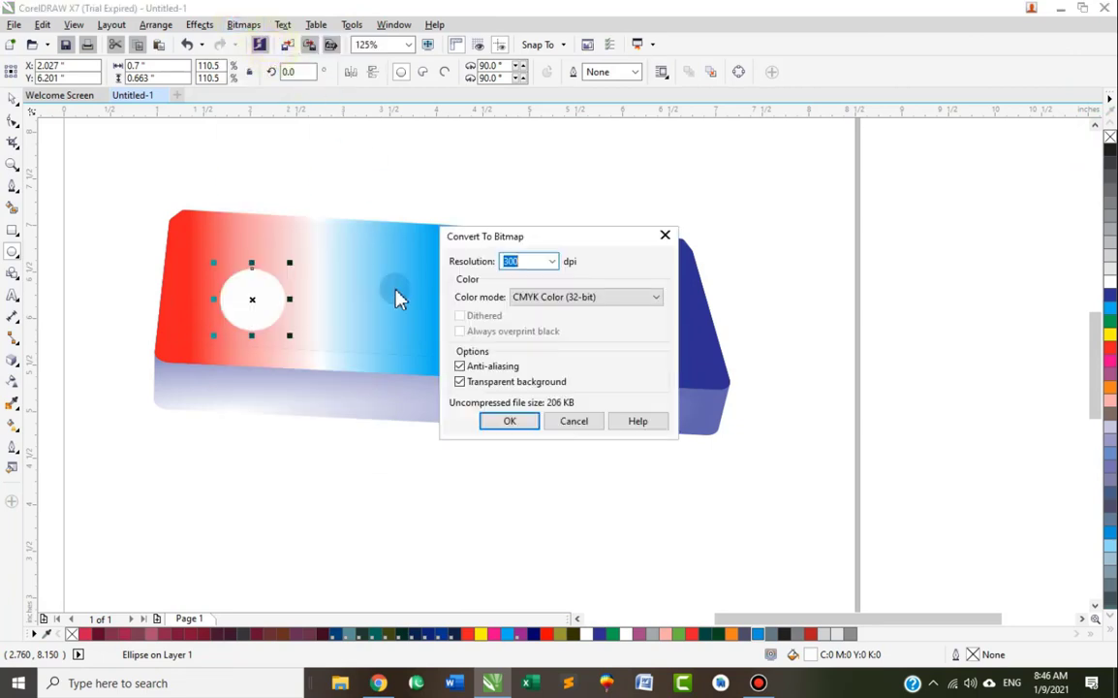
{"action": "left_click", "coordinate": [514, 423]}
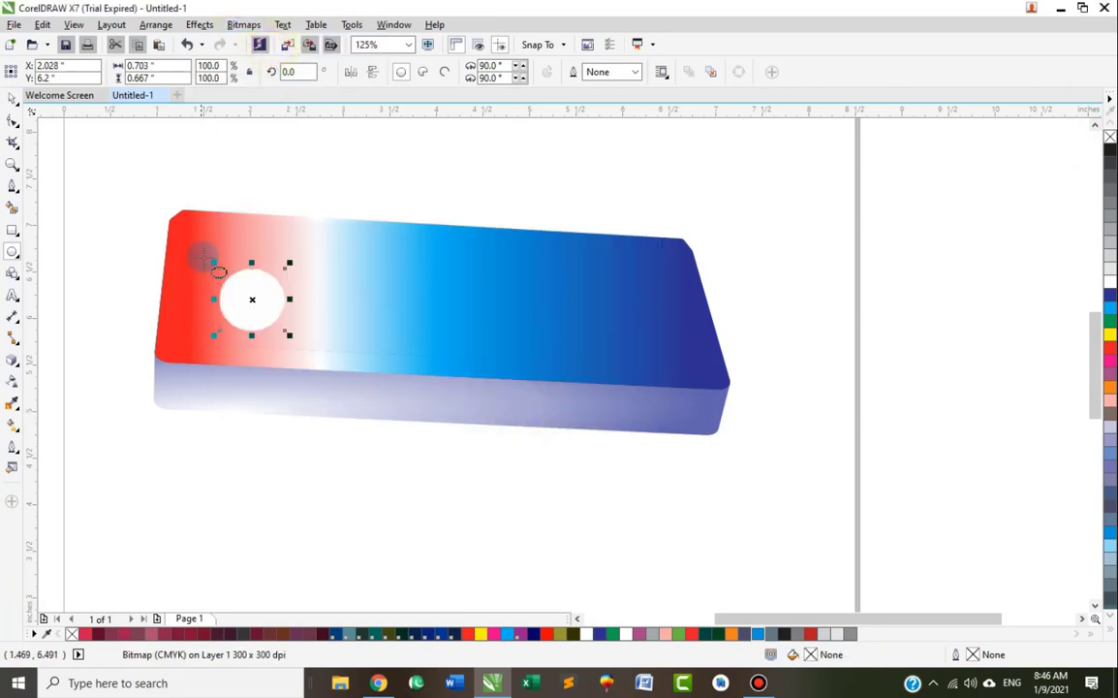
Try the Jaggy Despeckle blur with width and height 3 on the ellipse bitmap, and undo it
{"action": "left_click", "coordinate": [235, 25]}
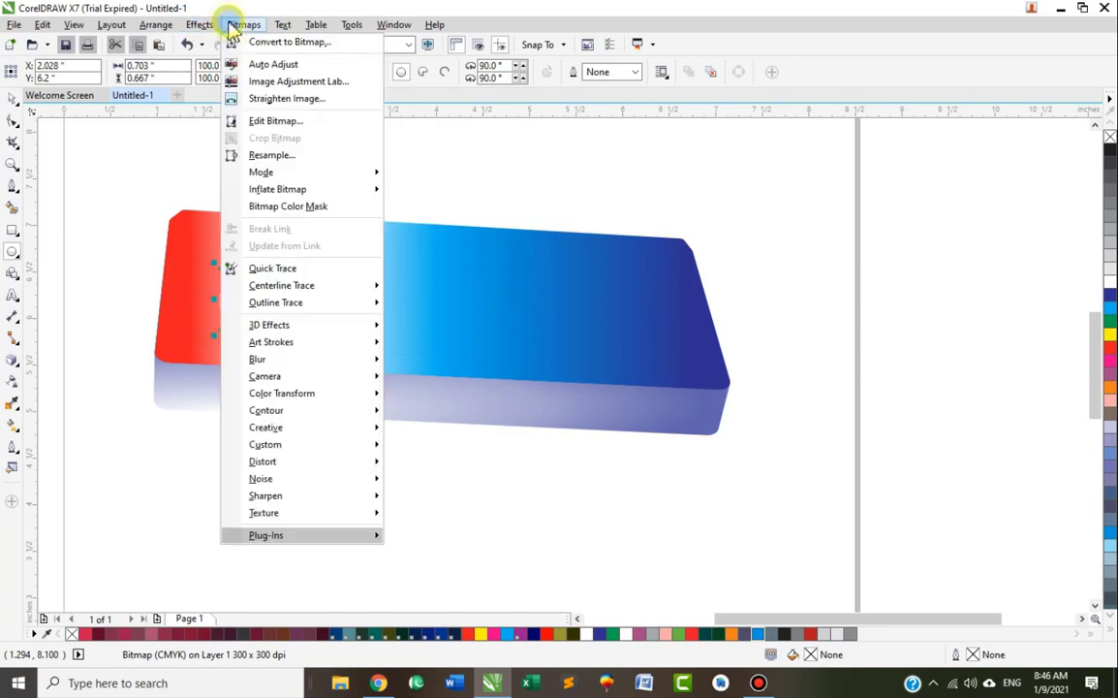
{"action": "mouse_move", "coordinate": [316, 367]}
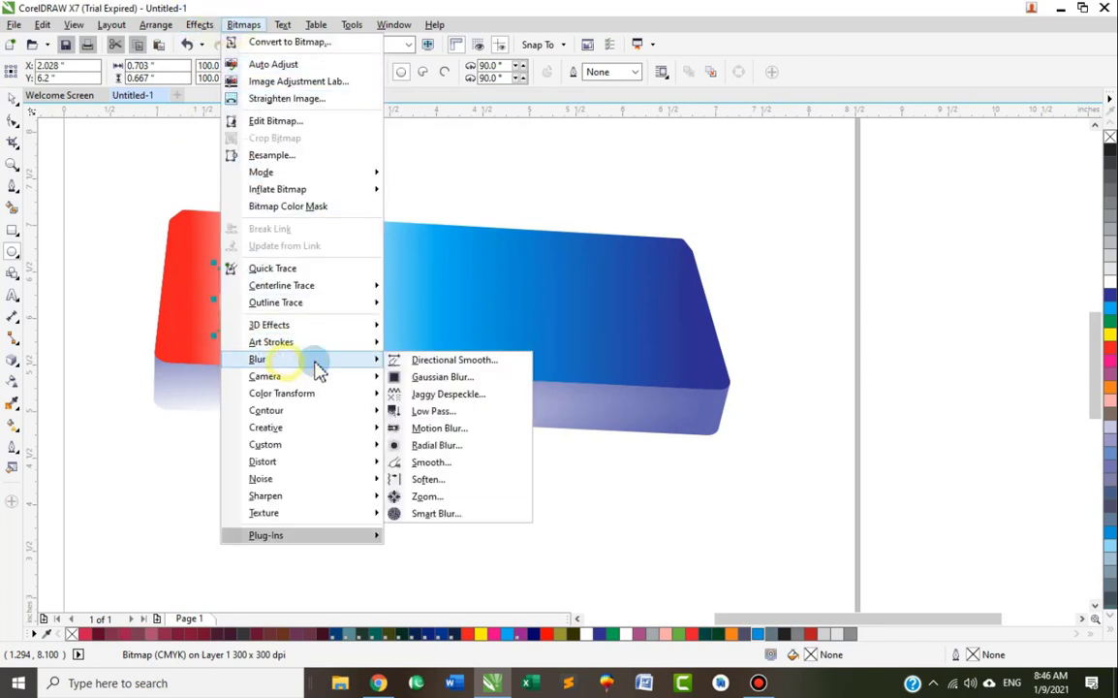
{"action": "left_click", "coordinate": [425, 396]}
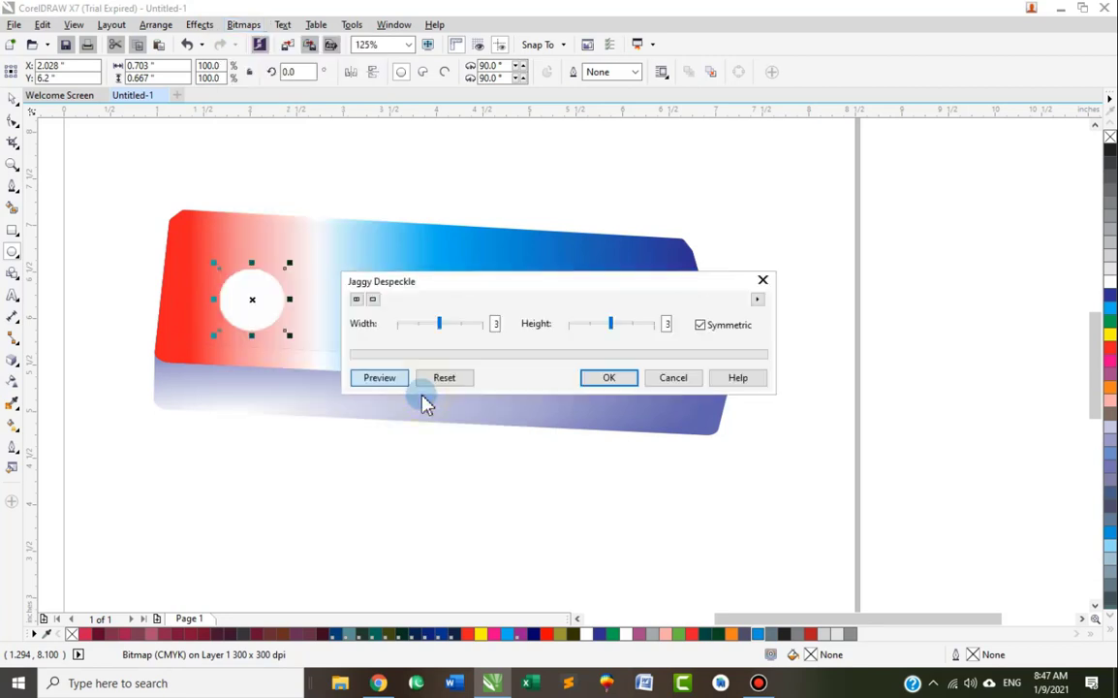
{"action": "left_click", "coordinate": [608, 378]}
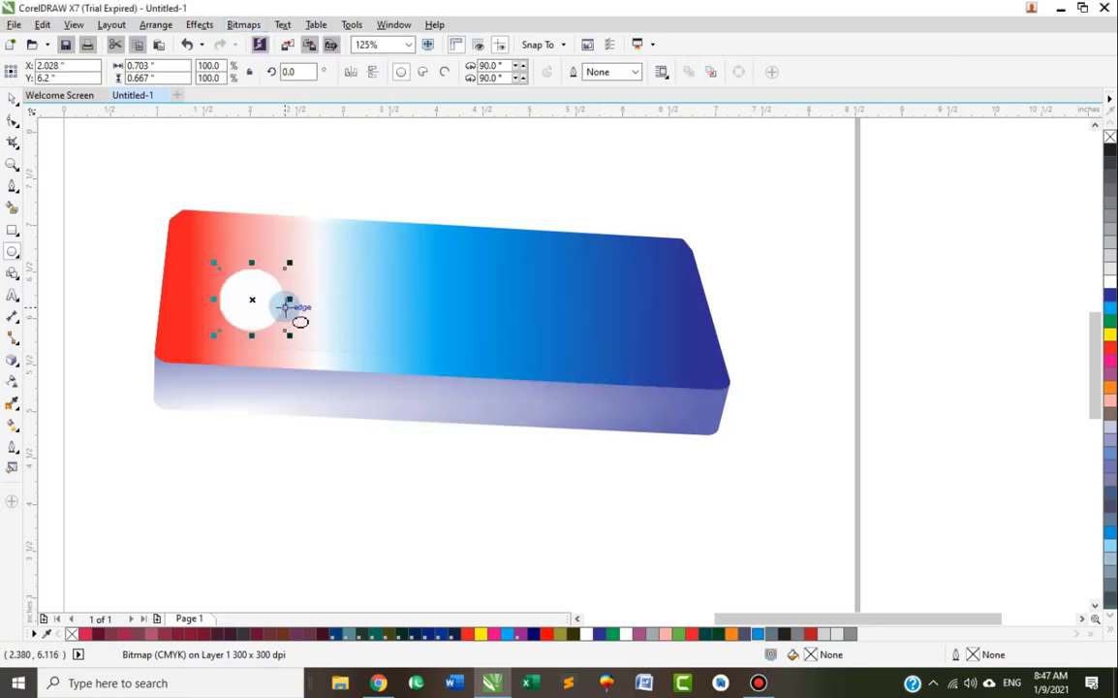
{"action": "key", "text": "ctrl+z"}
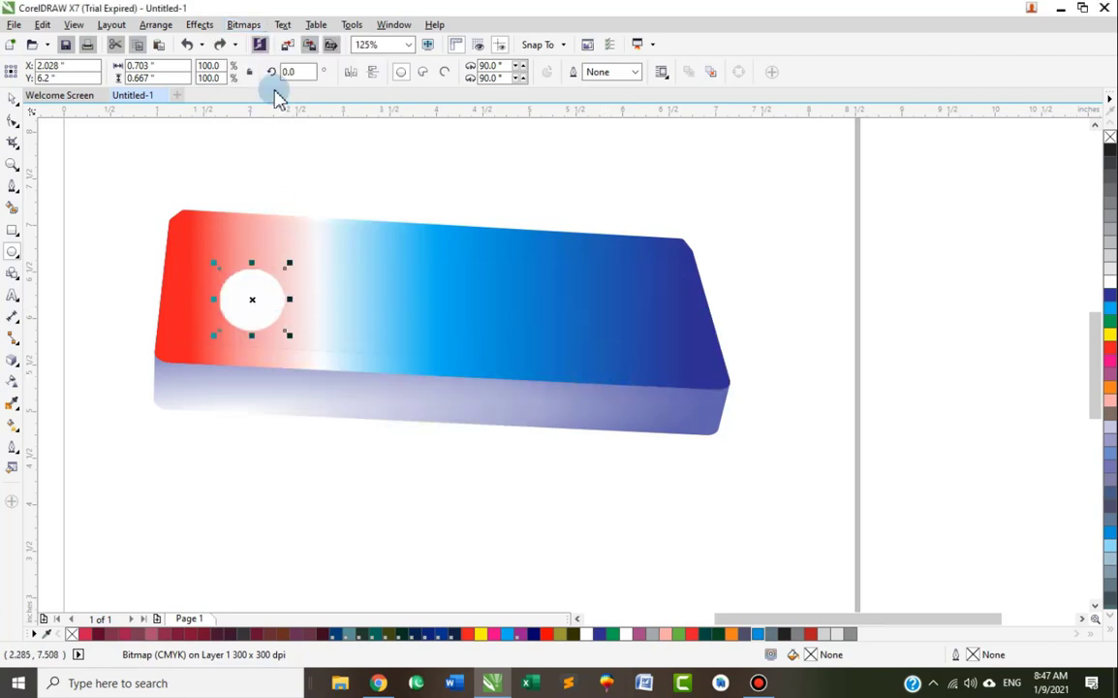
Try a Motion Blur with a distance of 5 pixels and direction 0 on the ellipse bitmap
{"action": "left_click", "coordinate": [243, 25]}
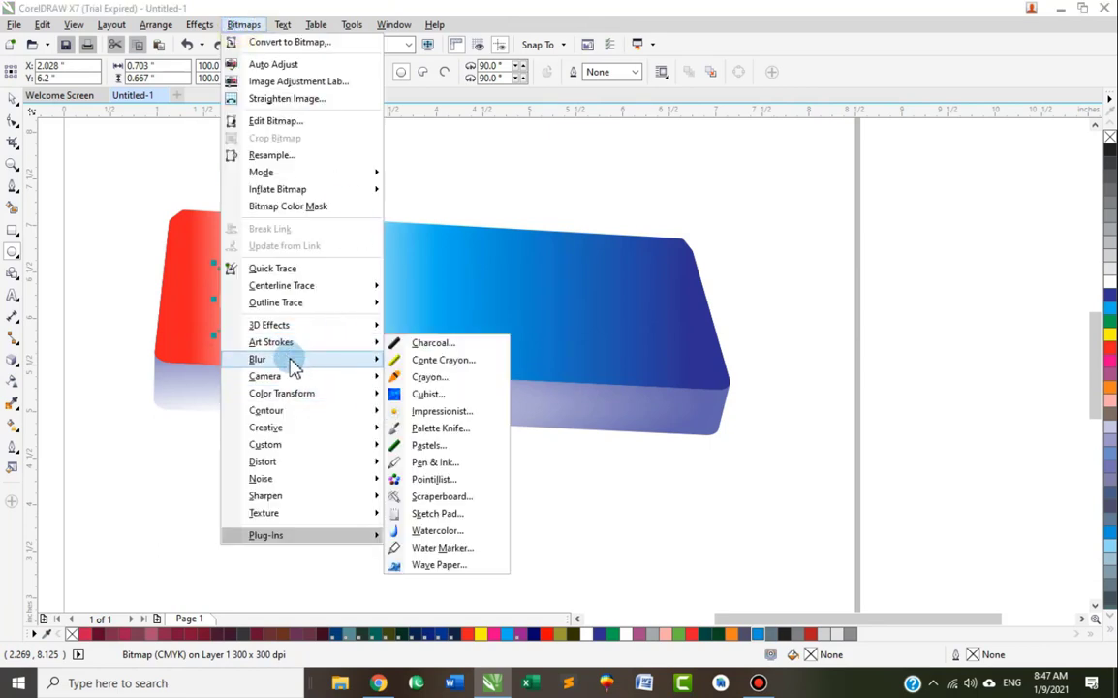
{"action": "mouse_move", "coordinate": [308, 365]}
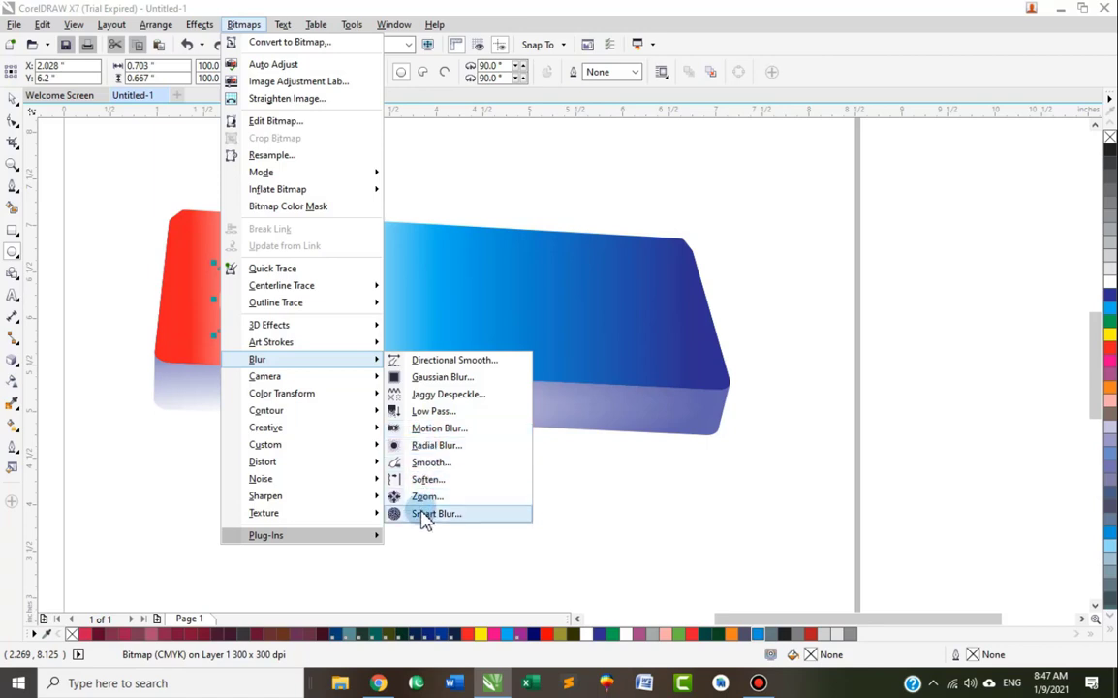
{"action": "left_click", "coordinate": [426, 429]}
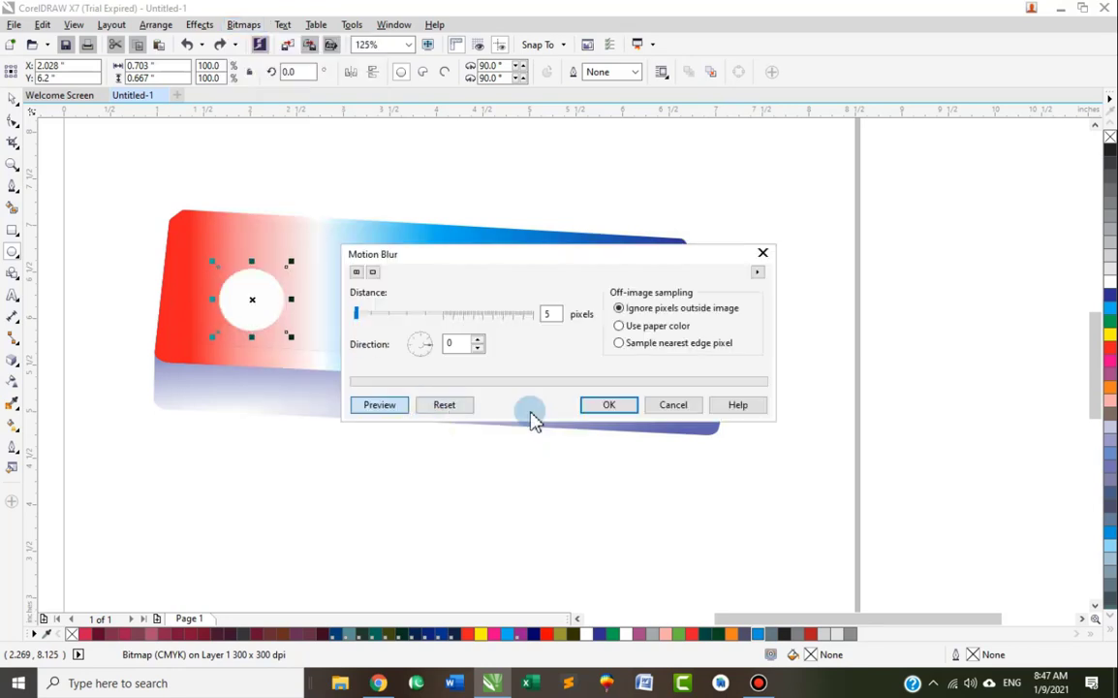
{"action": "left_click", "coordinate": [607, 405]}
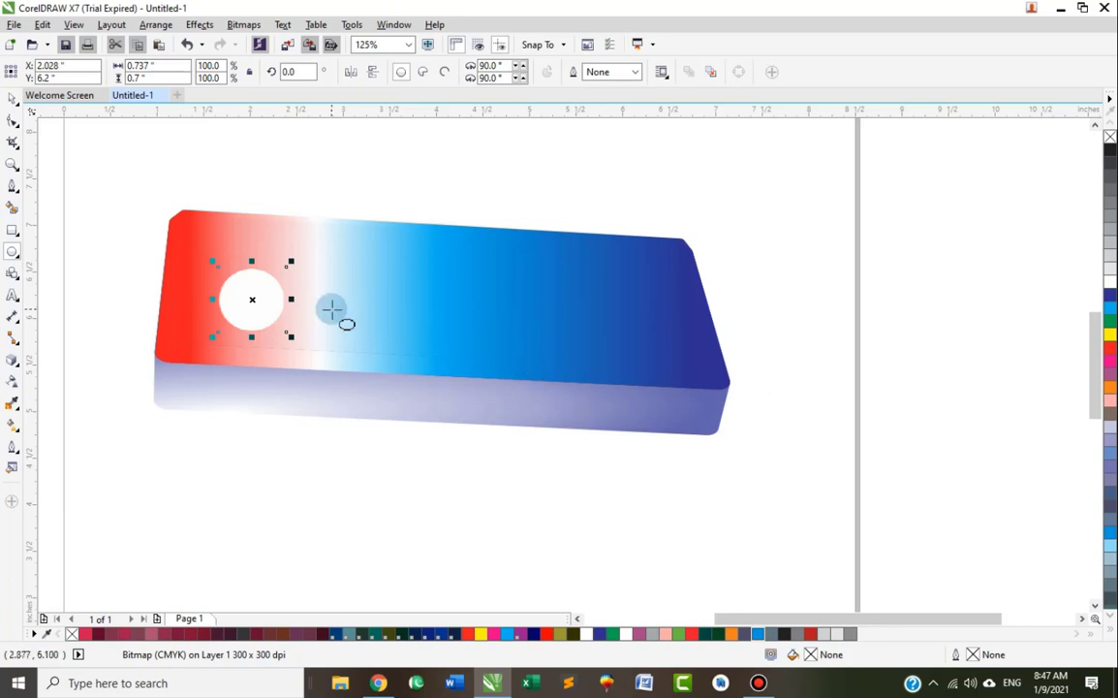
Try the Directional Smooth blur at 50 percent on the ellipse bitmap
{"action": "left_click", "coordinate": [254, 23]}
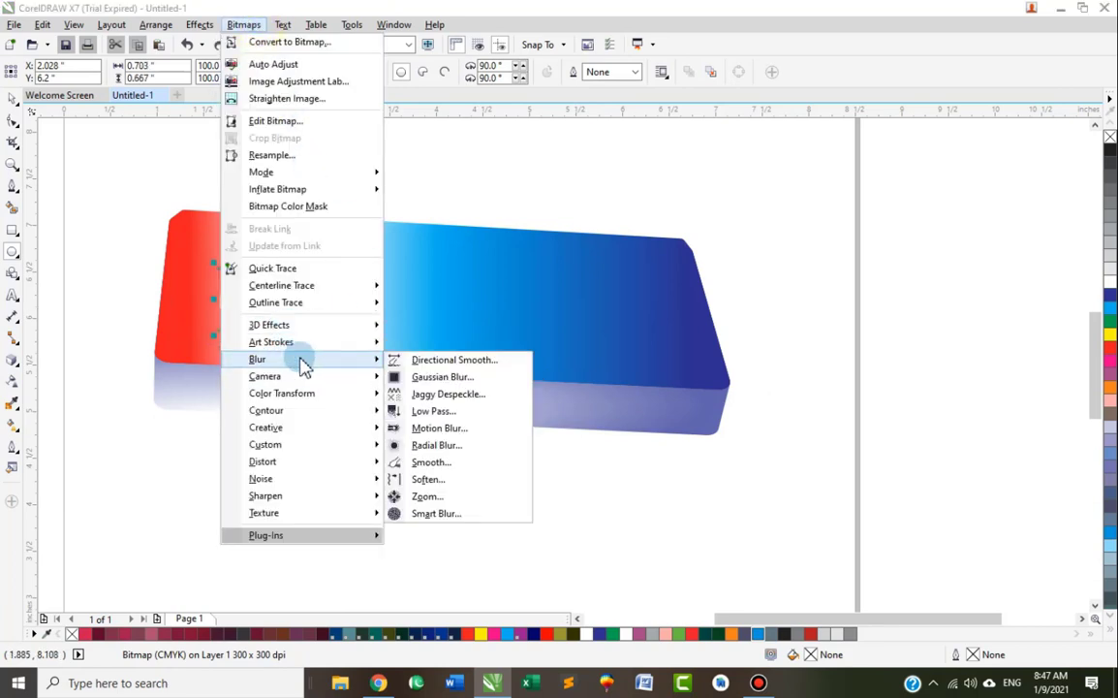
{"action": "left_click", "coordinate": [456, 359]}
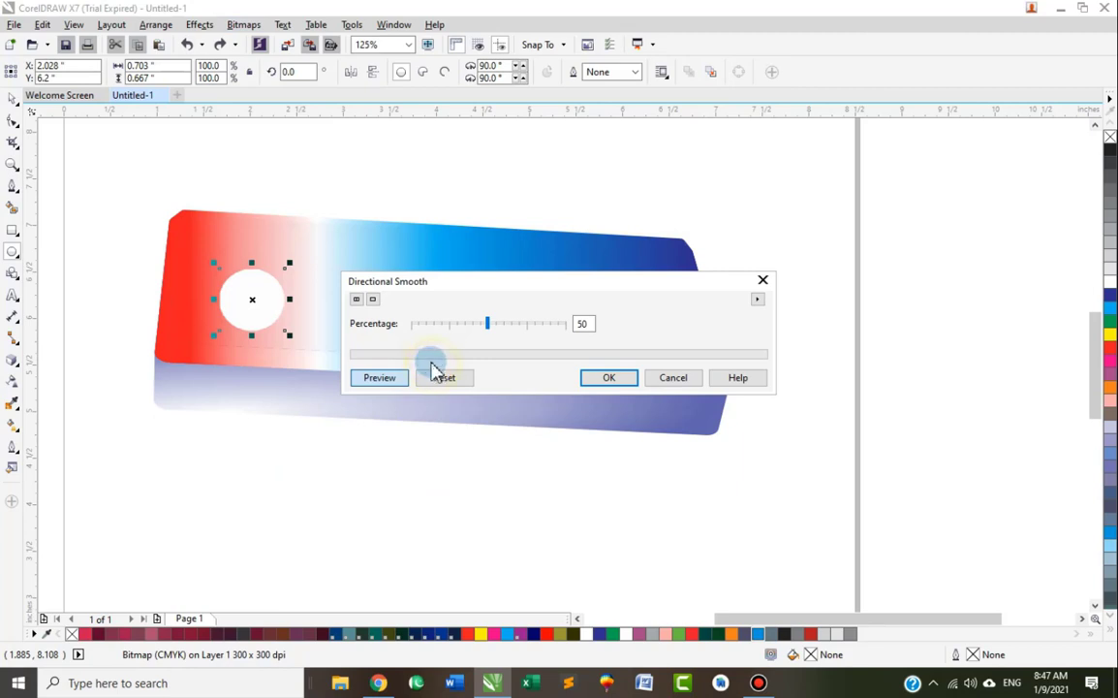
{"action": "left_click", "coordinate": [608, 378]}
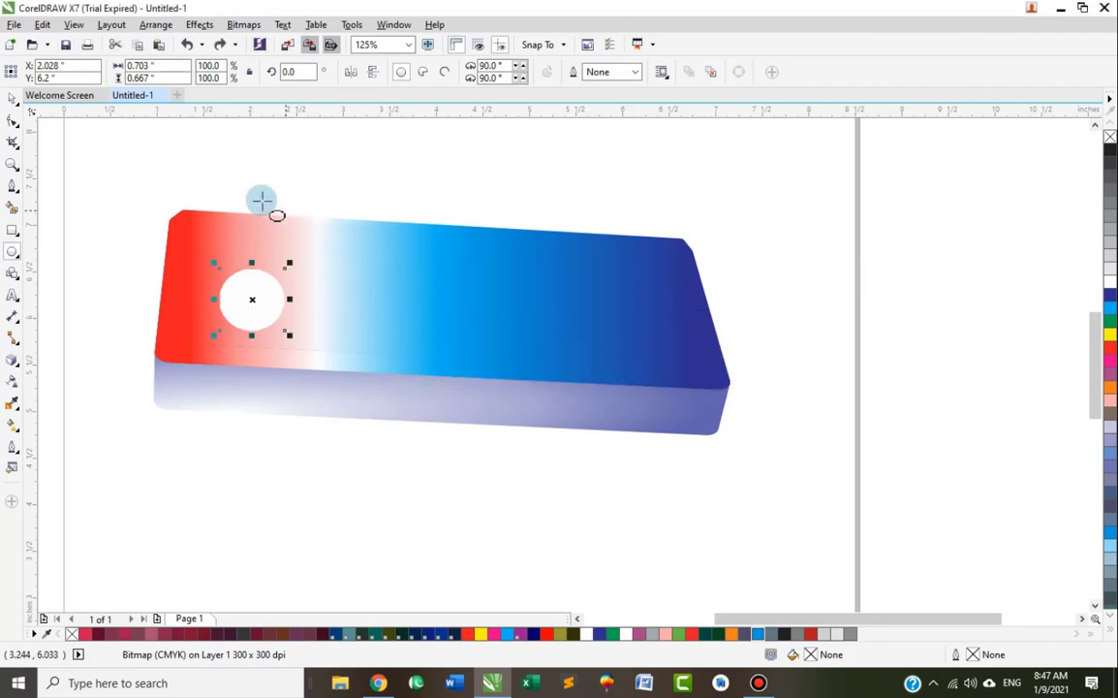
Apply a Gaussian Blur with a radius of 54 pixels to the ellipse bitmap
{"action": "left_click", "coordinate": [233, 24]}
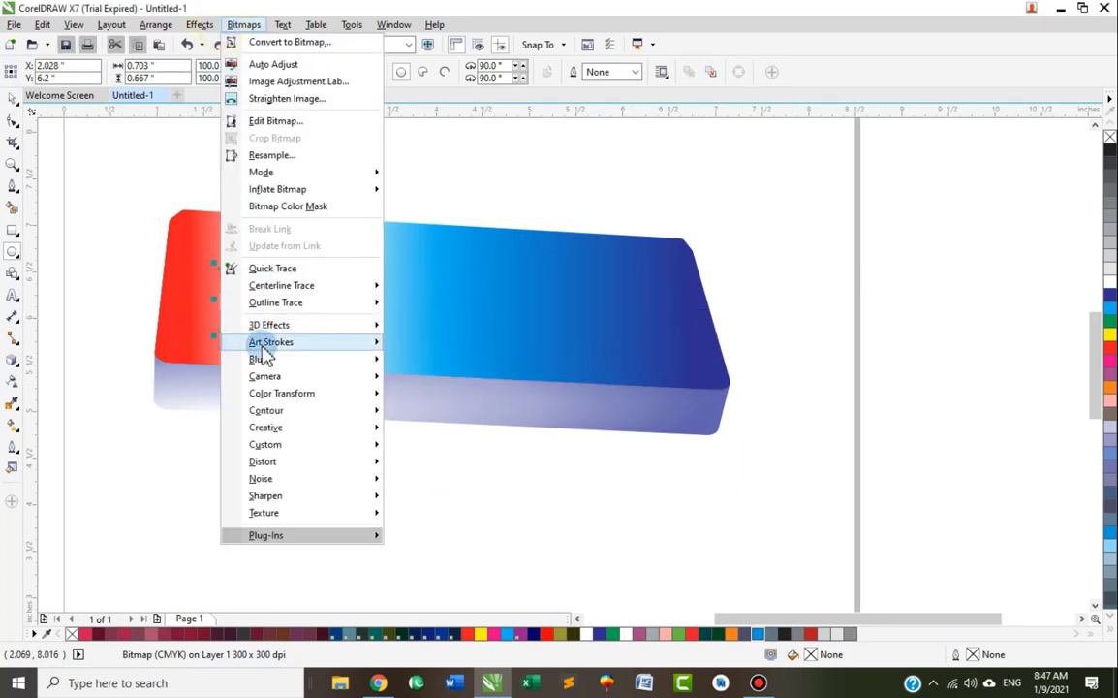
{"action": "mouse_move", "coordinate": [260, 359]}
{"action": "left_click", "coordinate": [428, 380]}
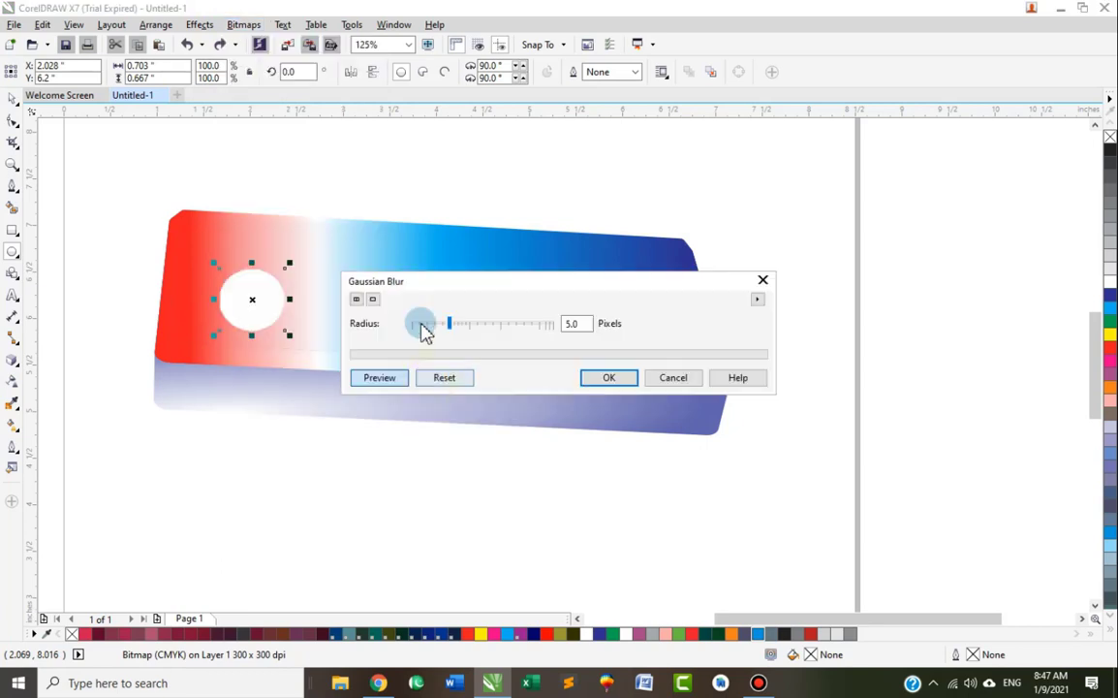
{"action": "left_click", "coordinate": [506, 327]}
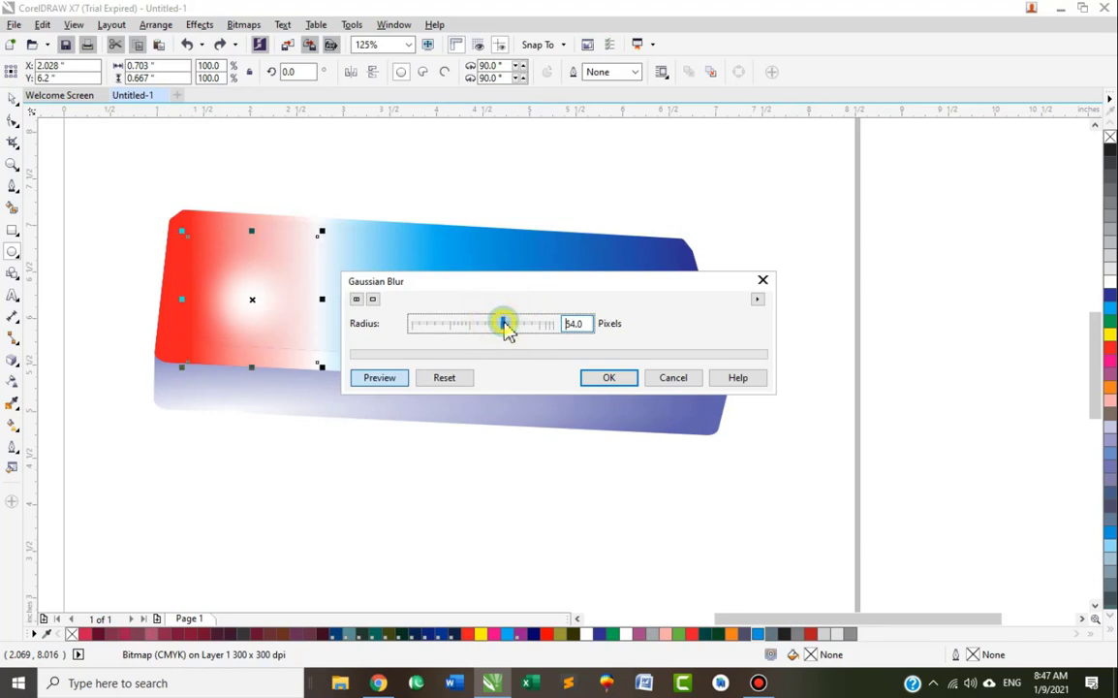
{"action": "left_click", "coordinate": [599, 378]}
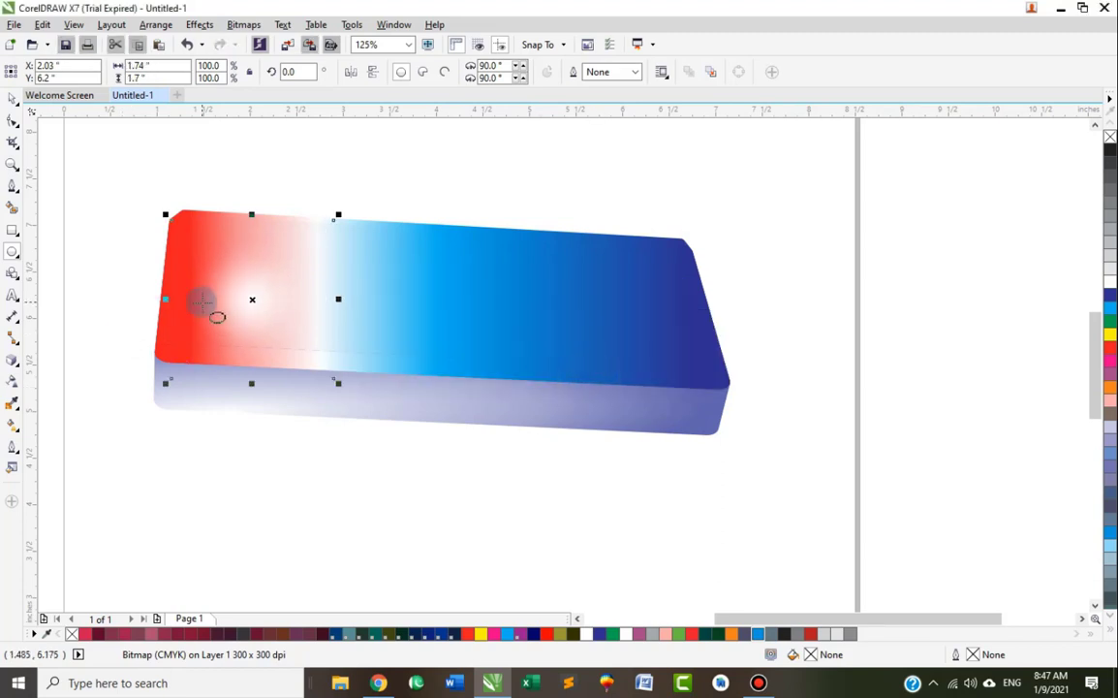
Try the blurred glow at other spots on the box's top face, and place it near the red end's lower corner
{"action": "left_click", "coordinate": [13, 99]}
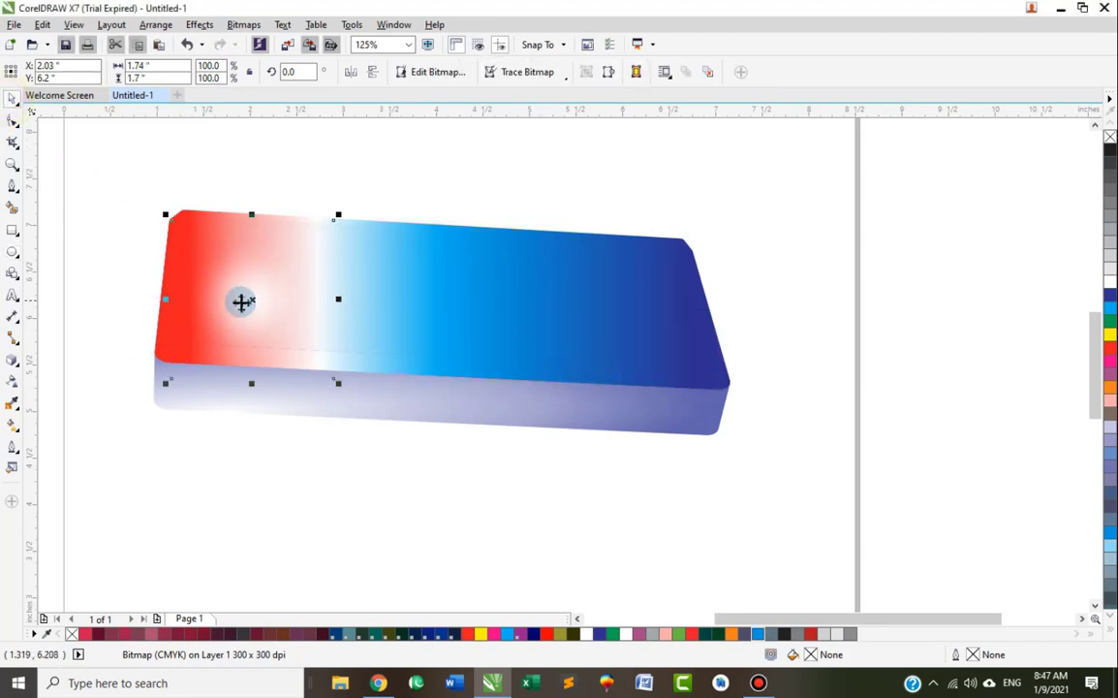
{"action": "left_click_drag", "start_coordinate": [250, 311], "coordinate": [358, 330]}
{"action": "left_click", "coordinate": [222, 302]}
{"action": "key", "text": "ctrl+z"}
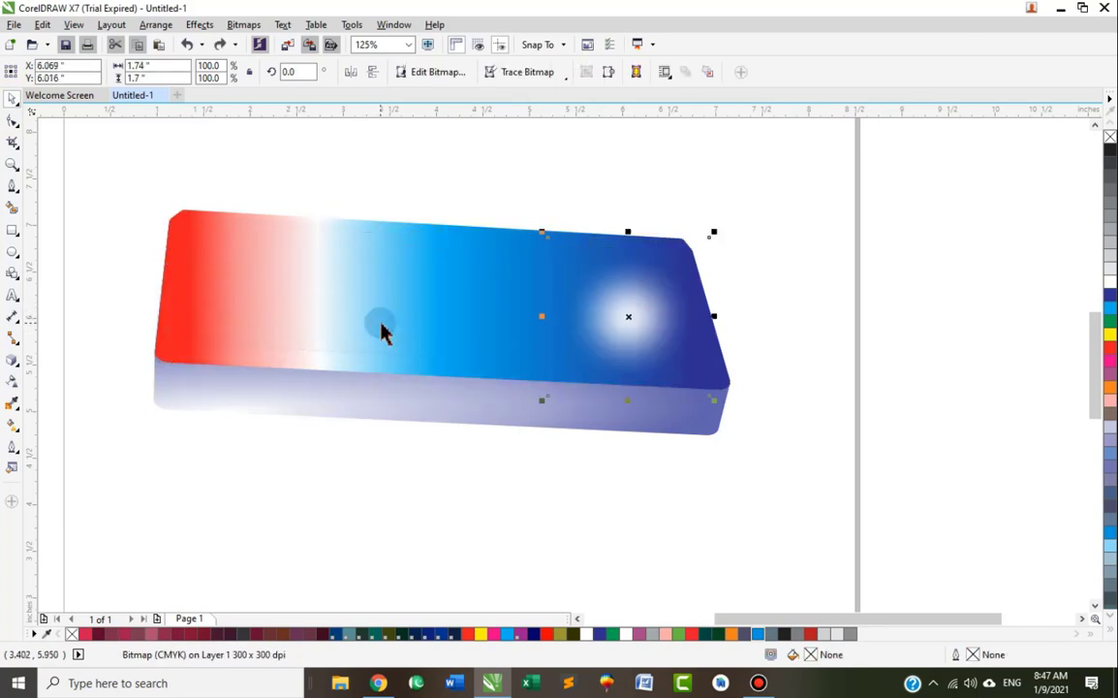
{"action": "left_click_drag", "start_coordinate": [634, 315], "coordinate": [196, 322]}
{"action": "left_click", "coordinate": [184, 150]}
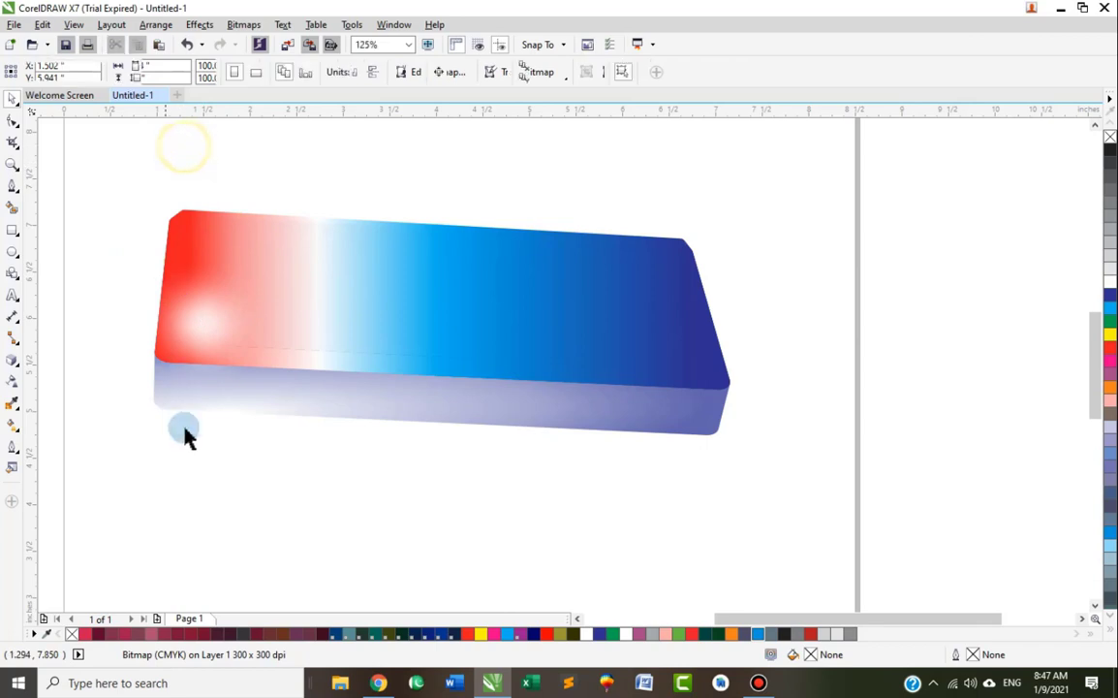
Add the artistic text "SST LAB" below the box and set its font to Bernard MT Condensed
{"action": "left_click", "coordinate": [12, 293]}
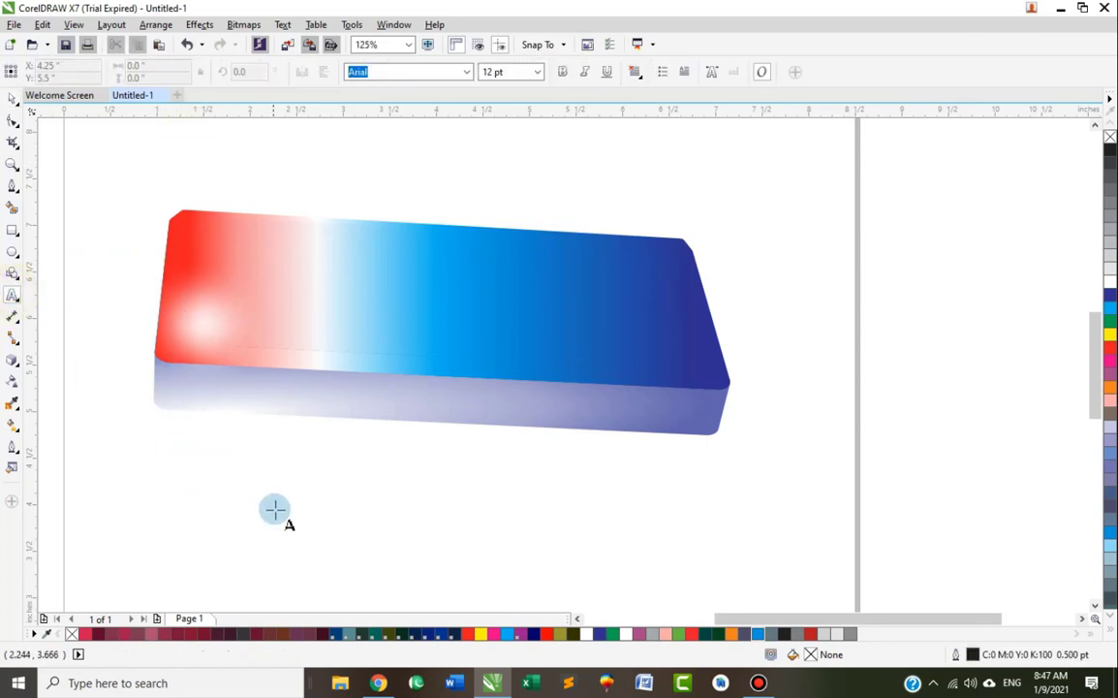
{"action": "left_click", "coordinate": [275, 500]}
{"action": "type", "text": "SST LAB"}
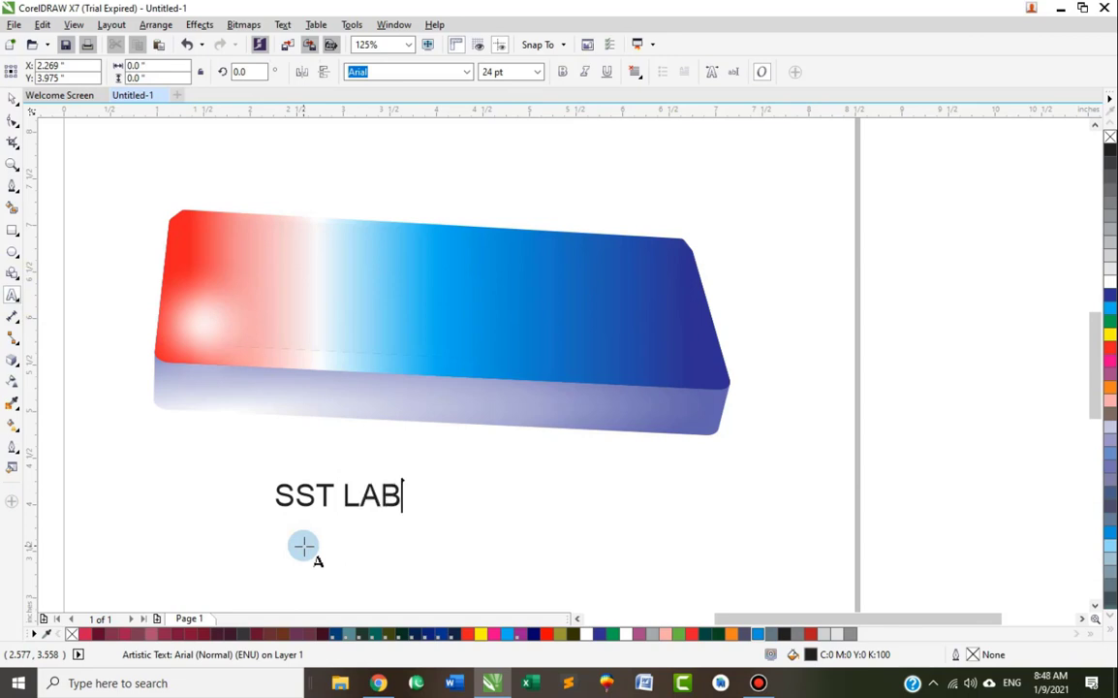
{"action": "left_click", "coordinate": [12, 94]}
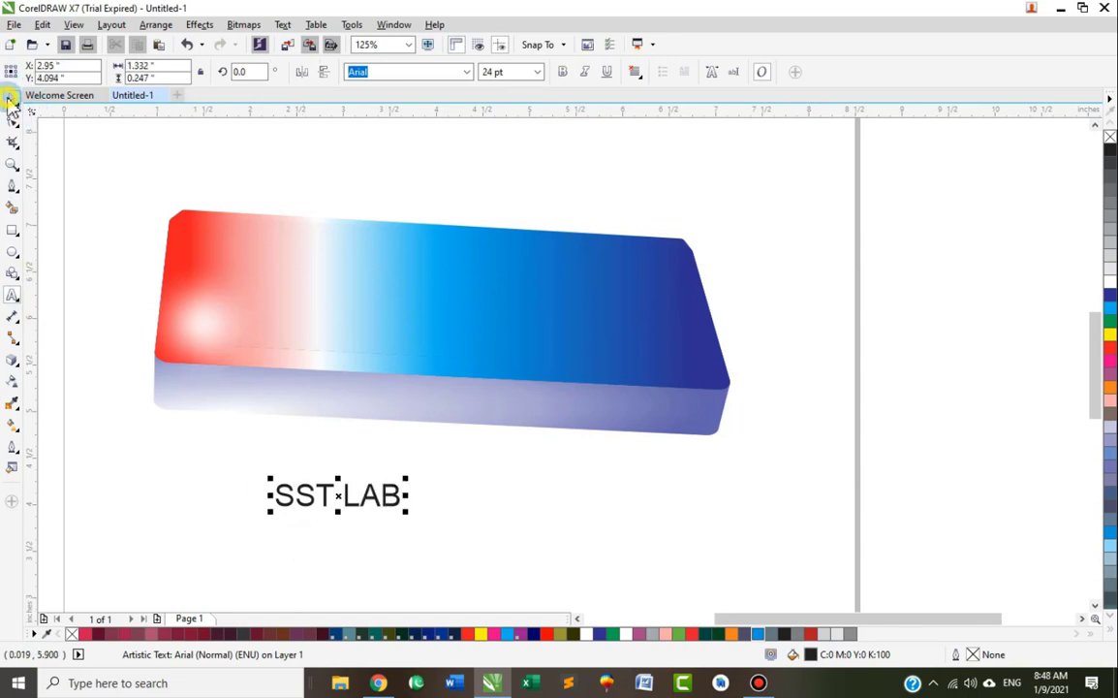
{"action": "left_click", "coordinate": [466, 71]}
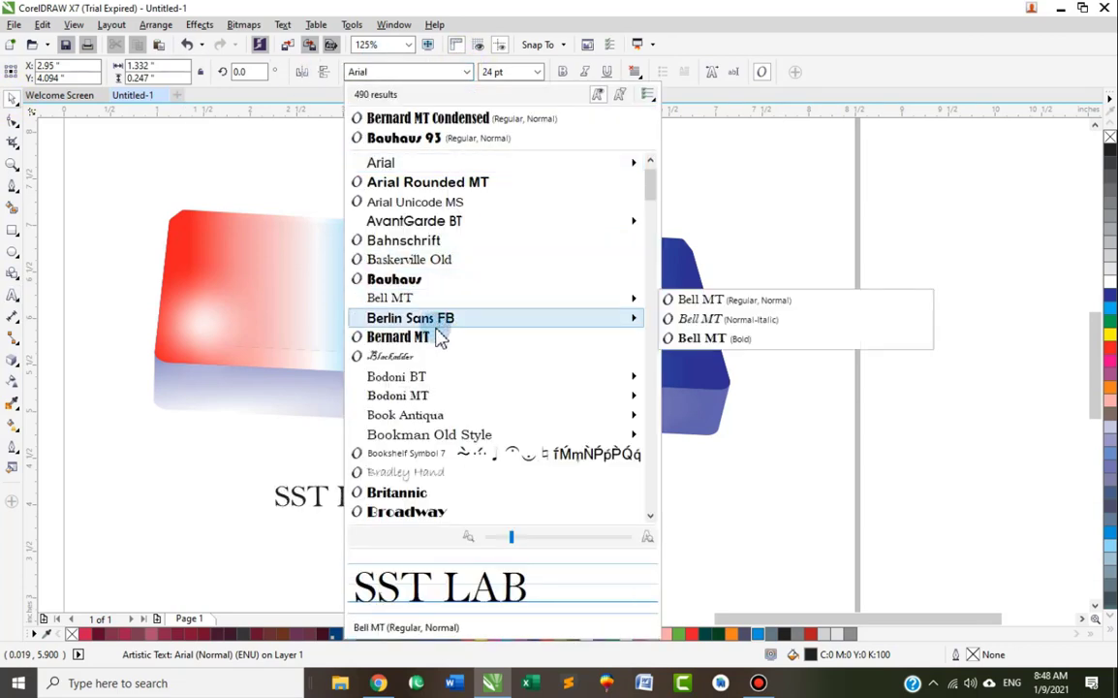
{"action": "left_click", "coordinate": [438, 337]}
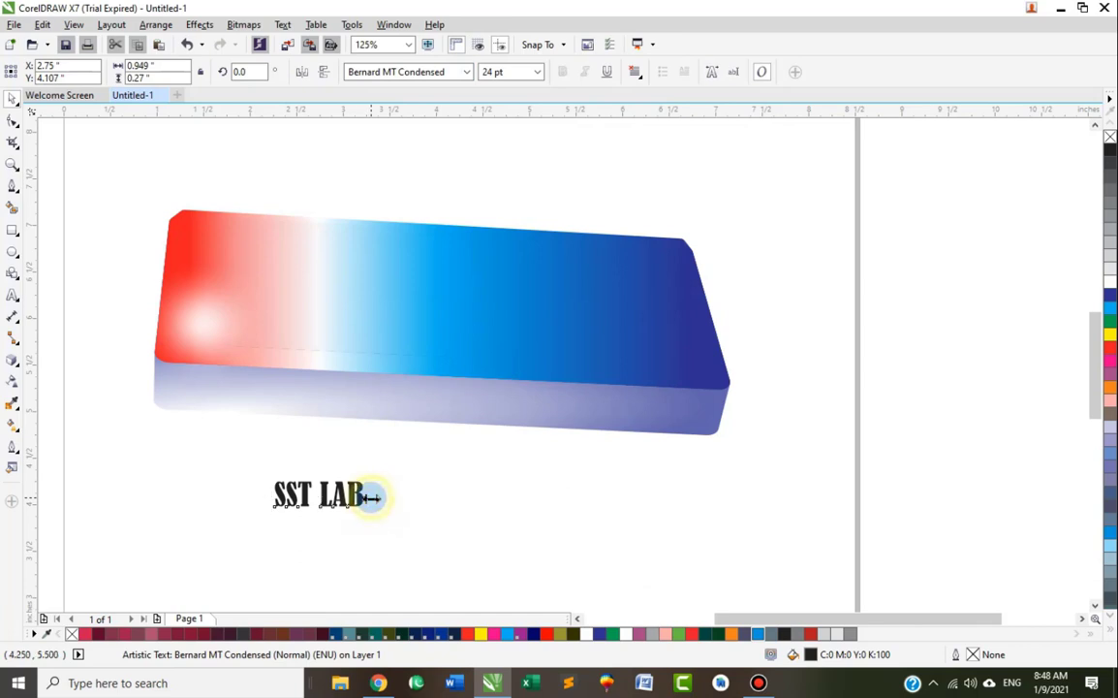
Stretch the "SST LAB" text to about 1.87 by 0.51 inches and place it on the box's top face
{"action": "left_click_drag", "start_coordinate": [371, 497], "coordinate": [456, 497]}
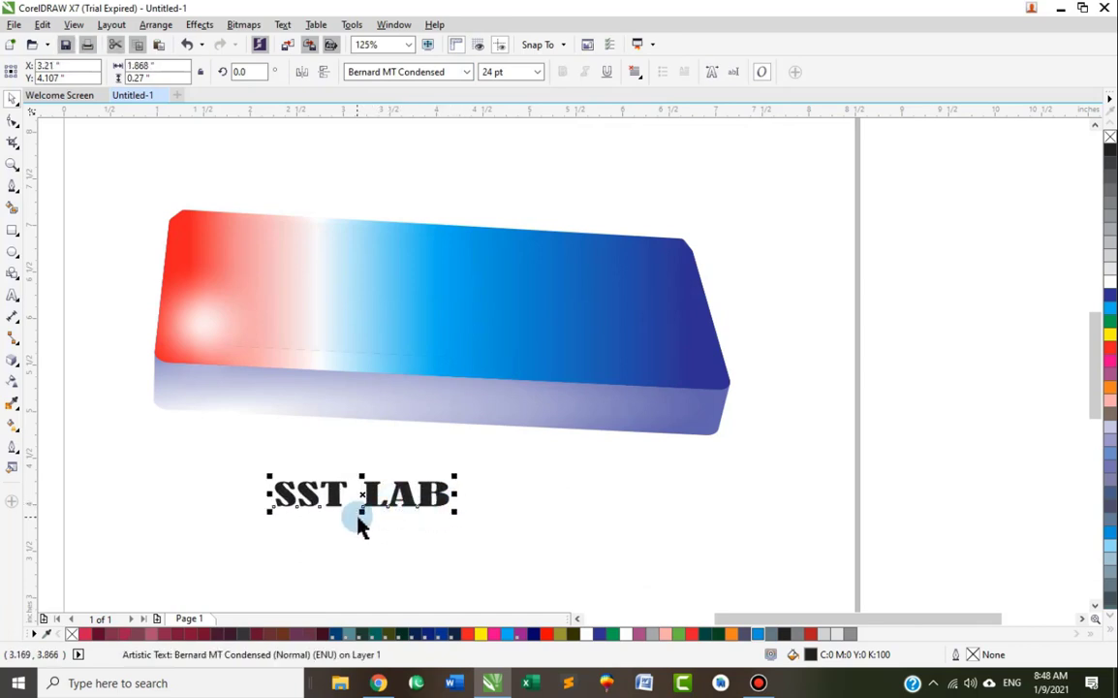
{"action": "mouse_move", "coordinate": [358, 516]}
{"action": "left_mouse_down"}
{"action": "mouse_move", "coordinate": [364, 529]}
{"action": "mouse_move", "coordinate": [472, 274]}
{"action": "mouse_move", "coordinate": [509, 268]}
{"action": "mouse_move", "coordinate": [456, 263]}
{"action": "mouse_move", "coordinate": [461, 276]}
{"action": "left_mouse_up"}
{"action": "left_click", "coordinate": [111, 24]}
{"action": "mouse_move", "coordinate": [162, 27]}
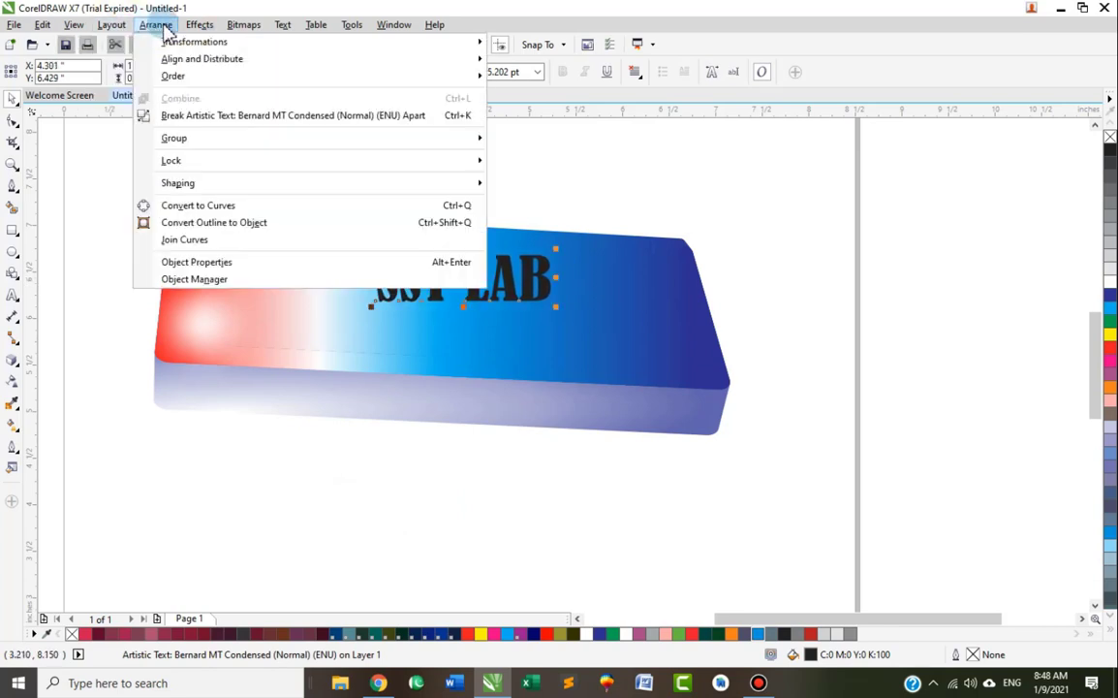
{"action": "mouse_move", "coordinate": [198, 33]}
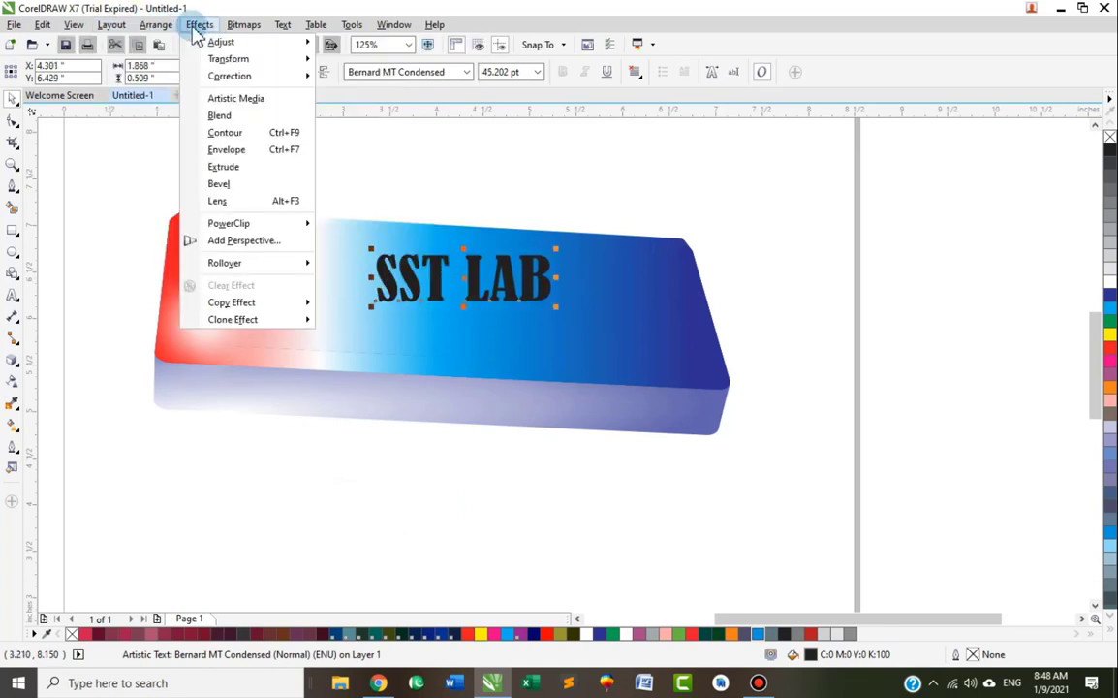
{"action": "left_click", "coordinate": [177, 20]}
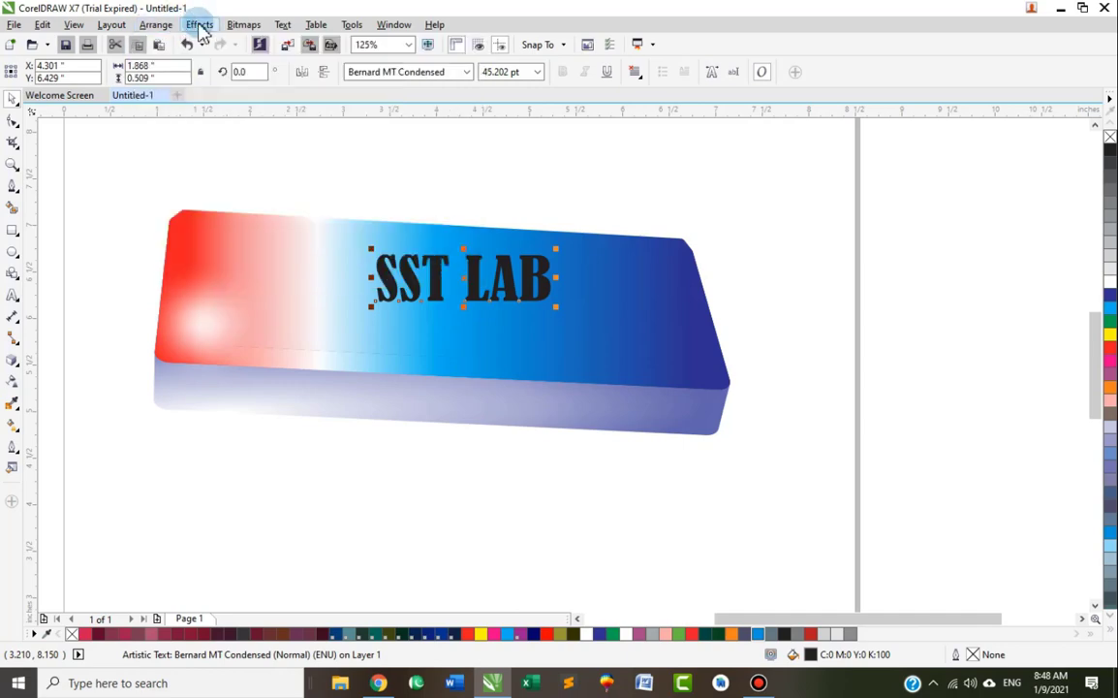
{"action": "left_click", "coordinate": [199, 26]}
{"action": "left_click", "coordinate": [757, 682]}
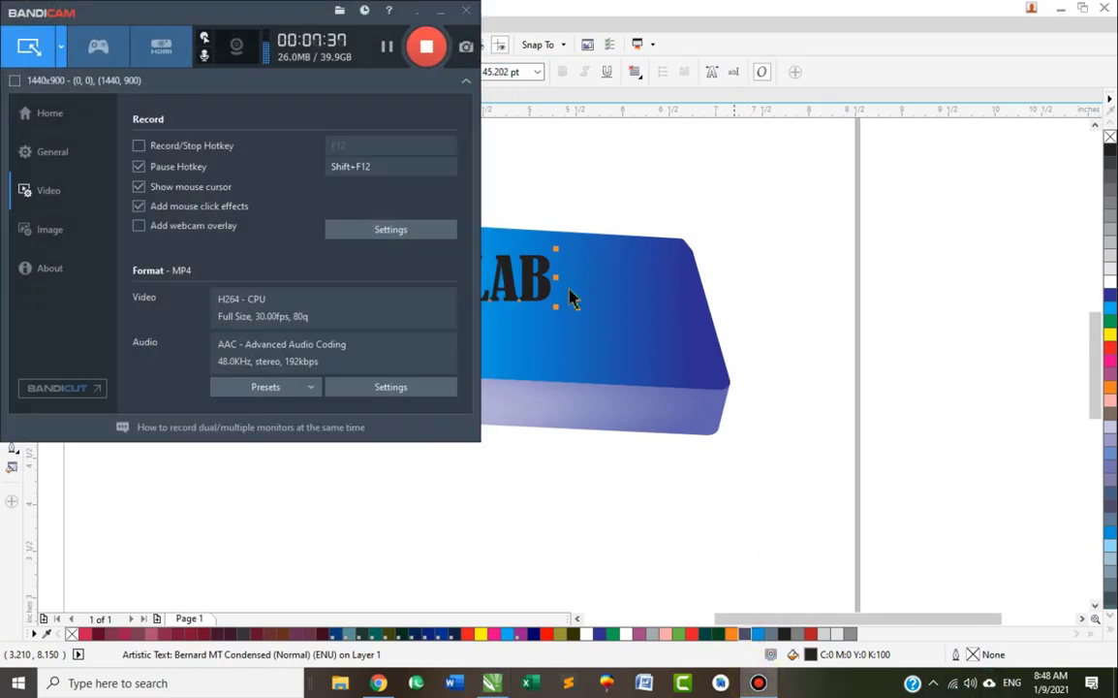
{"action": "left_click", "coordinate": [389, 46]}
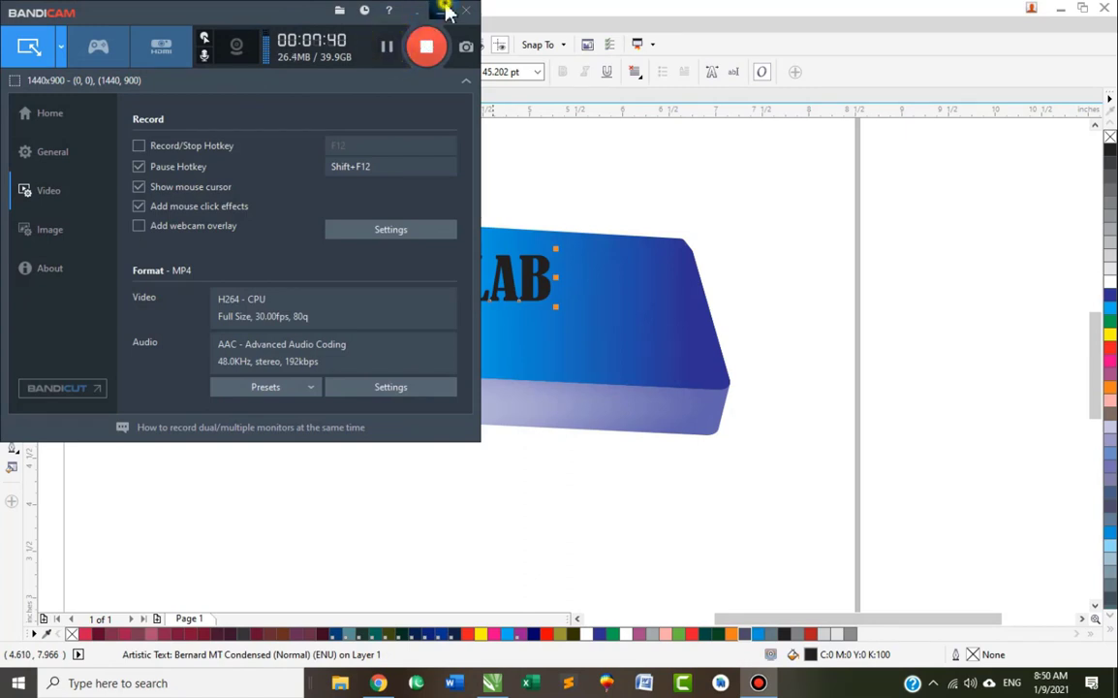
{"action": "left_click", "coordinate": [444, 10]}
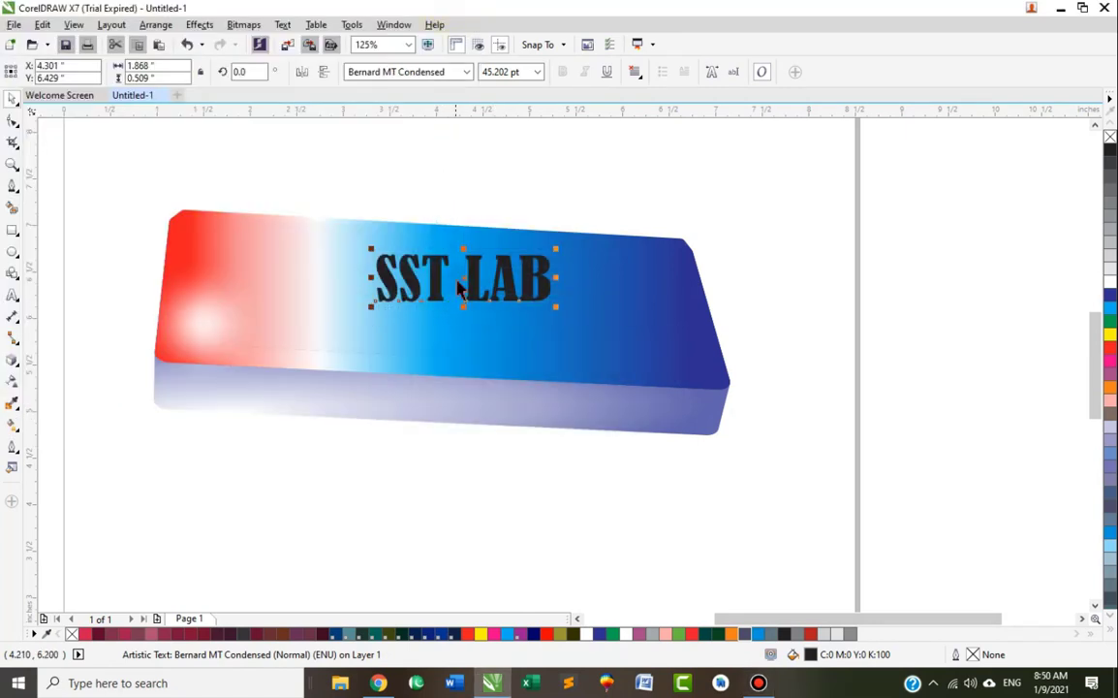
Enlarge the "SST LAB" text to about 3.40 by 0.93 inches, shift it slightly down the top face and fill it white
{"action": "left_click_drag", "start_coordinate": [560, 306], "coordinate": [624, 325]}
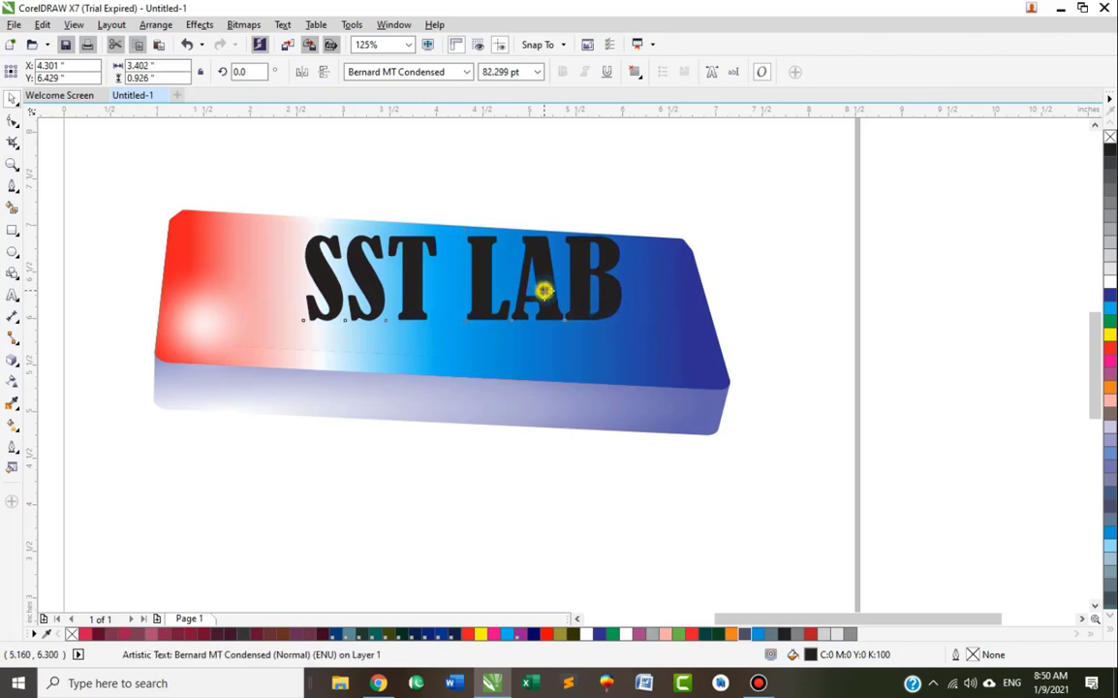
{"action": "left_click_drag", "start_coordinate": [541, 288], "coordinate": [546, 303]}
{"action": "left_click", "coordinate": [1111, 282]}
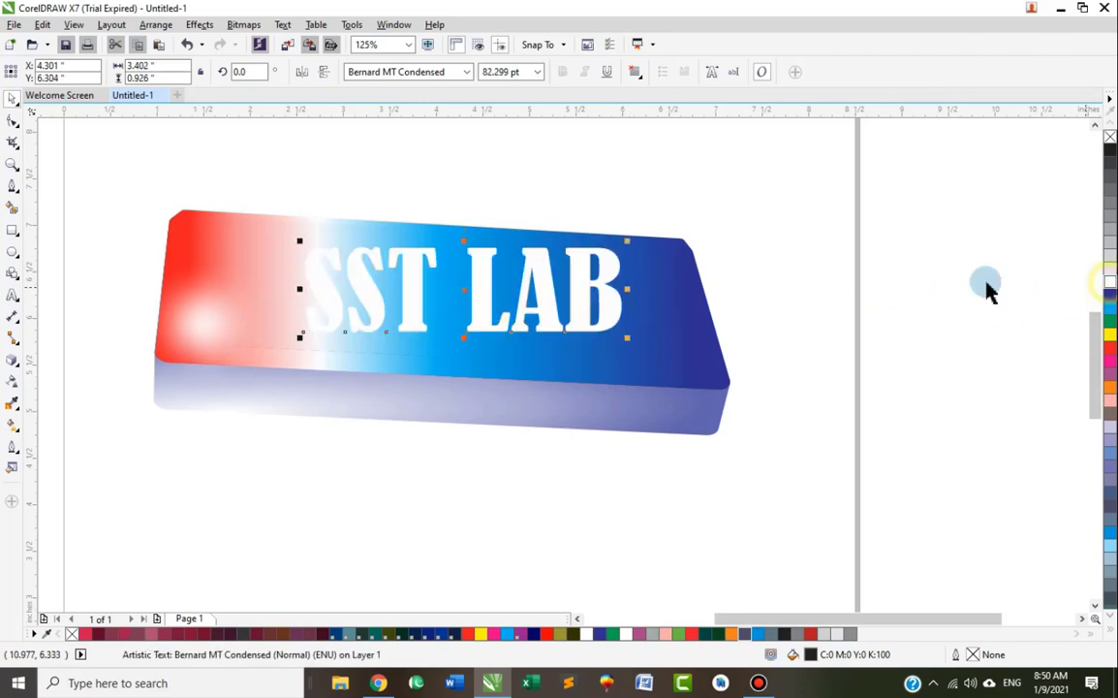
Move the white "SST LAB" text toward the box's blue end and resize it to about 2.94 by 0.8 inches
{"action": "left_click_drag", "start_coordinate": [574, 282], "coordinate": [632, 288]}
{"action": "left_click_drag", "start_coordinate": [684, 247], "coordinate": [660, 254]}
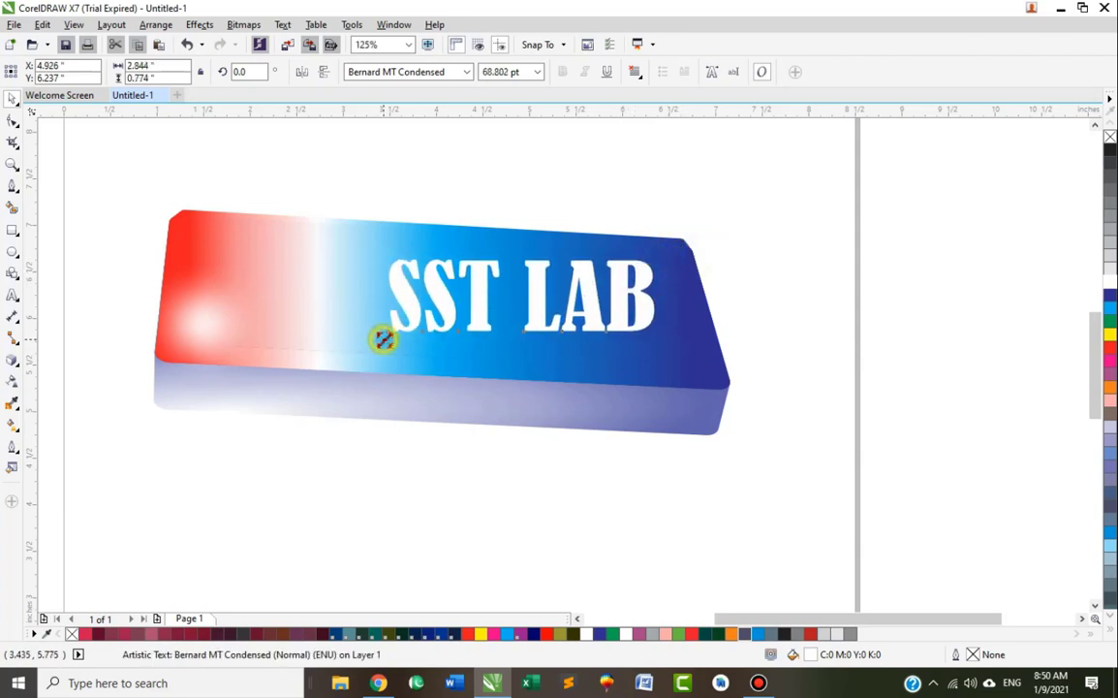
{"action": "left_click_drag", "start_coordinate": [382, 338], "coordinate": [374, 338]}
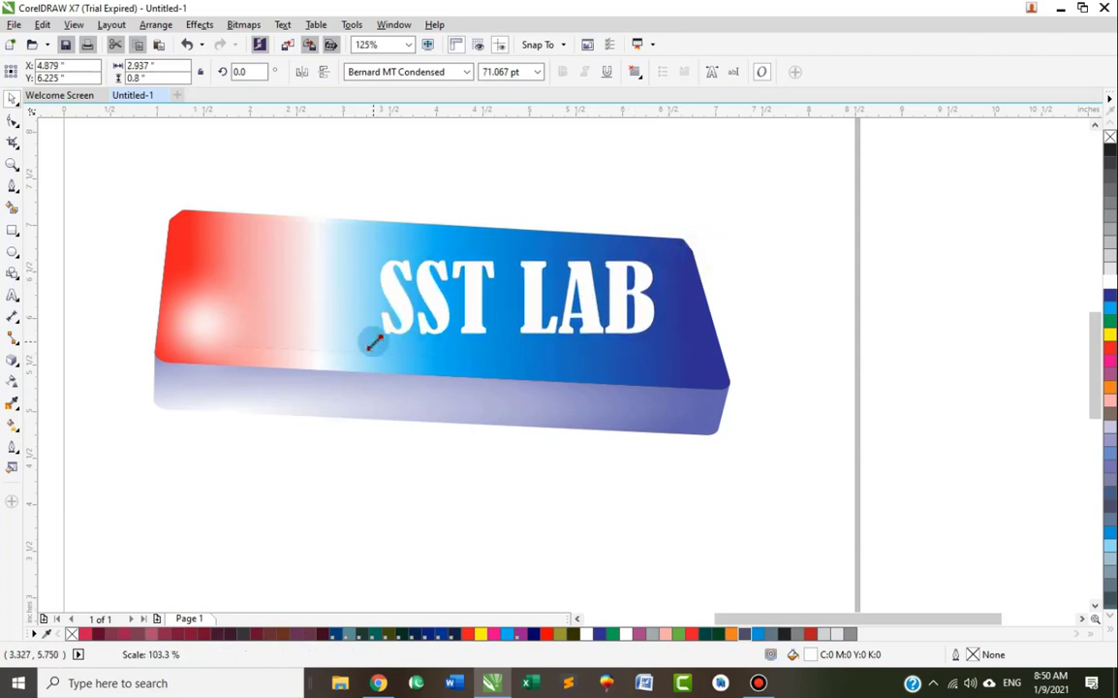
Add a perspective effect to the "SST LAB" text and pull its four corners outward to follow the box's top face
{"action": "left_click", "coordinate": [199, 26]}
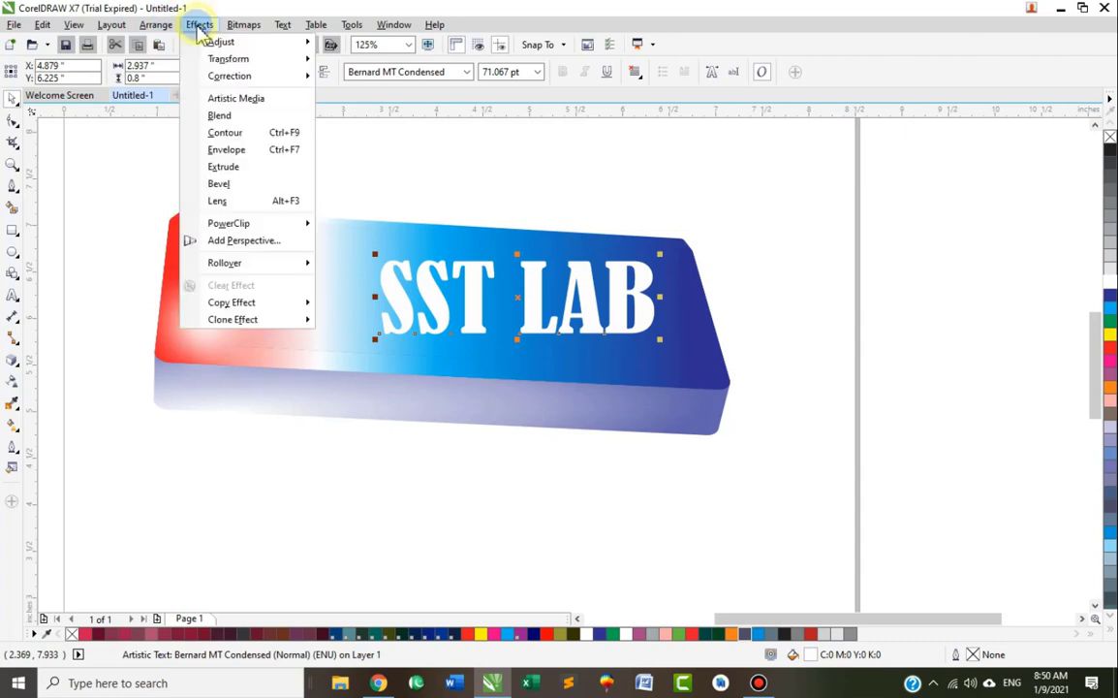
{"action": "left_click", "coordinate": [240, 241]}
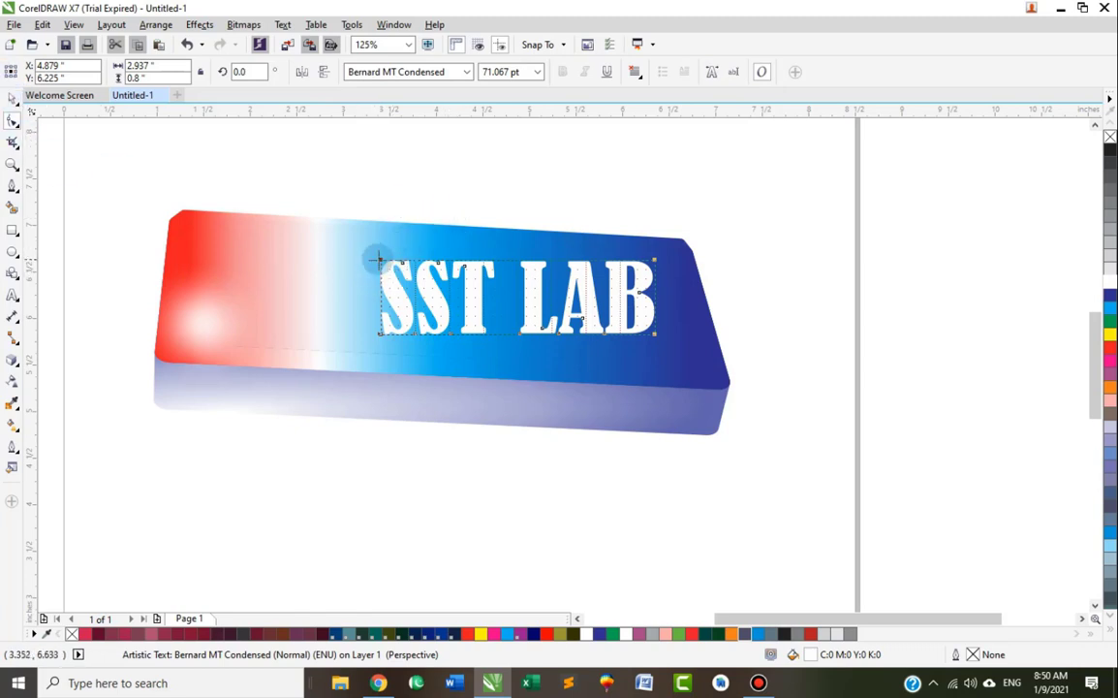
{"action": "left_click_drag", "start_coordinate": [381, 263], "coordinate": [348, 238]}
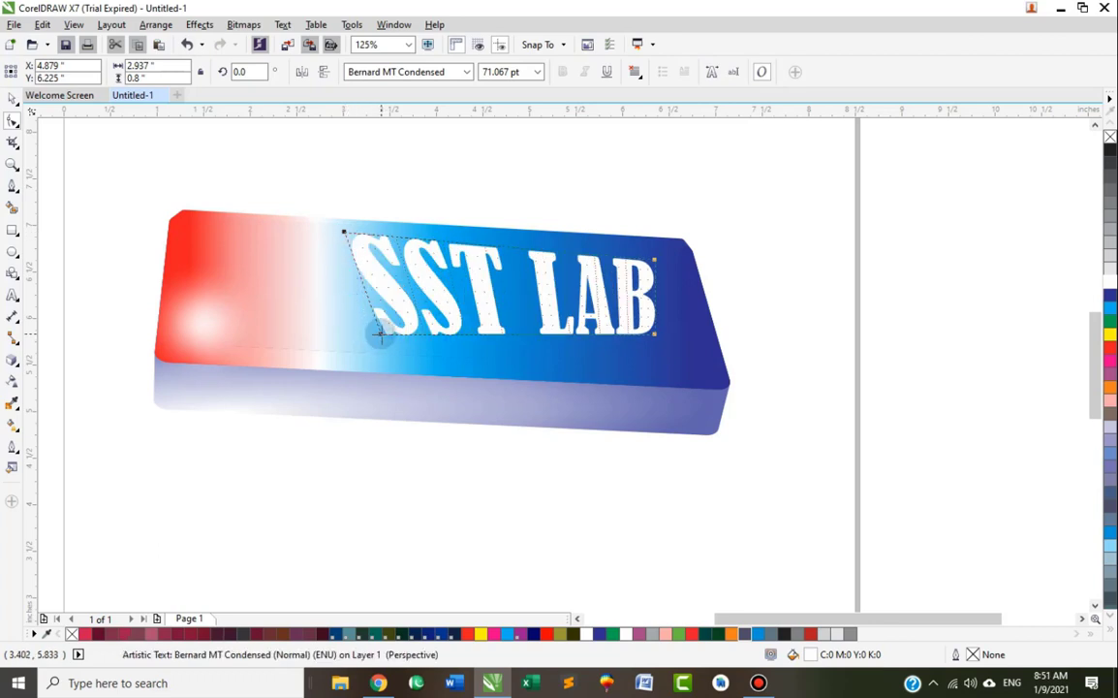
{"action": "left_click_drag", "start_coordinate": [383, 339], "coordinate": [338, 338]}
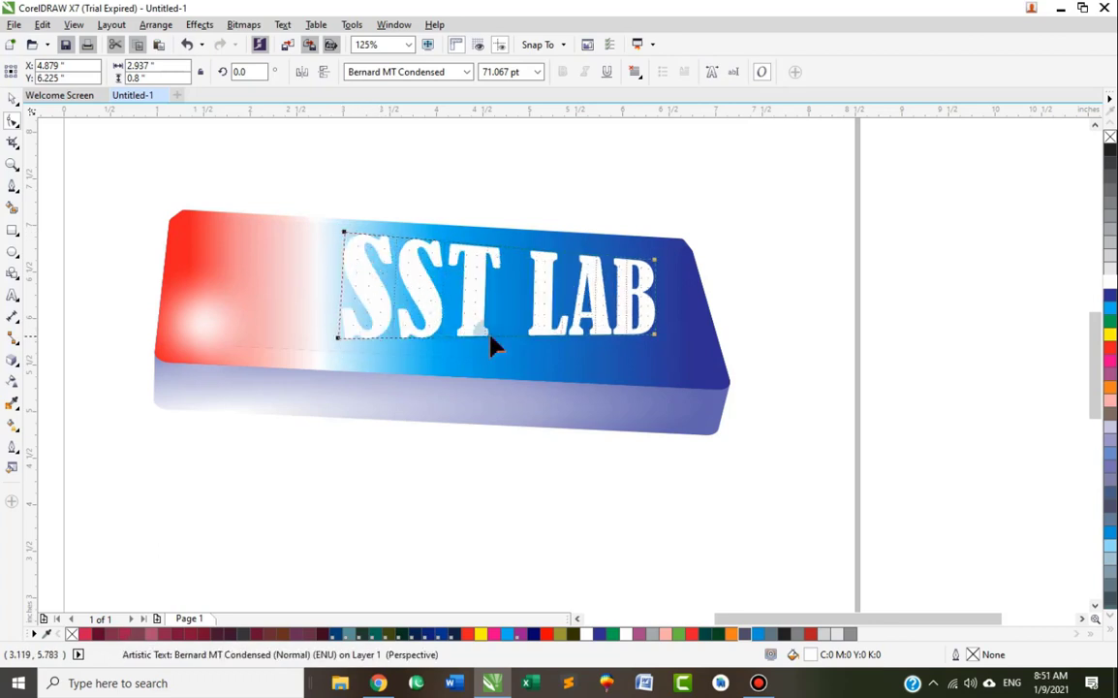
{"action": "left_click_drag", "start_coordinate": [655, 337], "coordinate": [683, 362]}
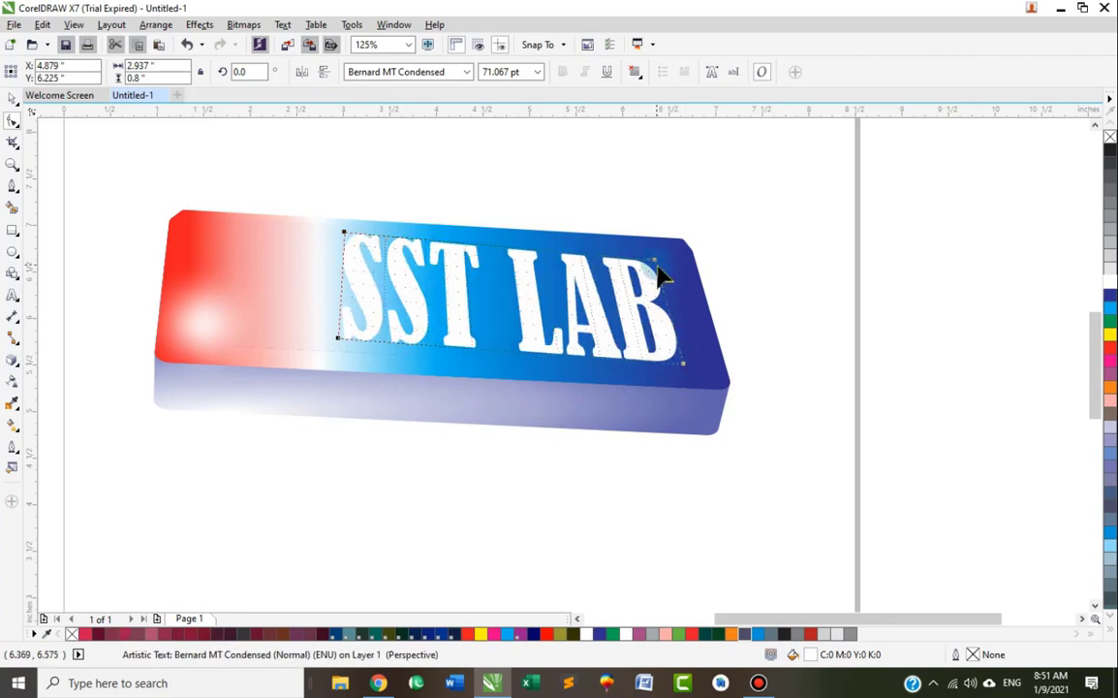
{"action": "left_click_drag", "start_coordinate": [663, 256], "coordinate": [664, 247]}
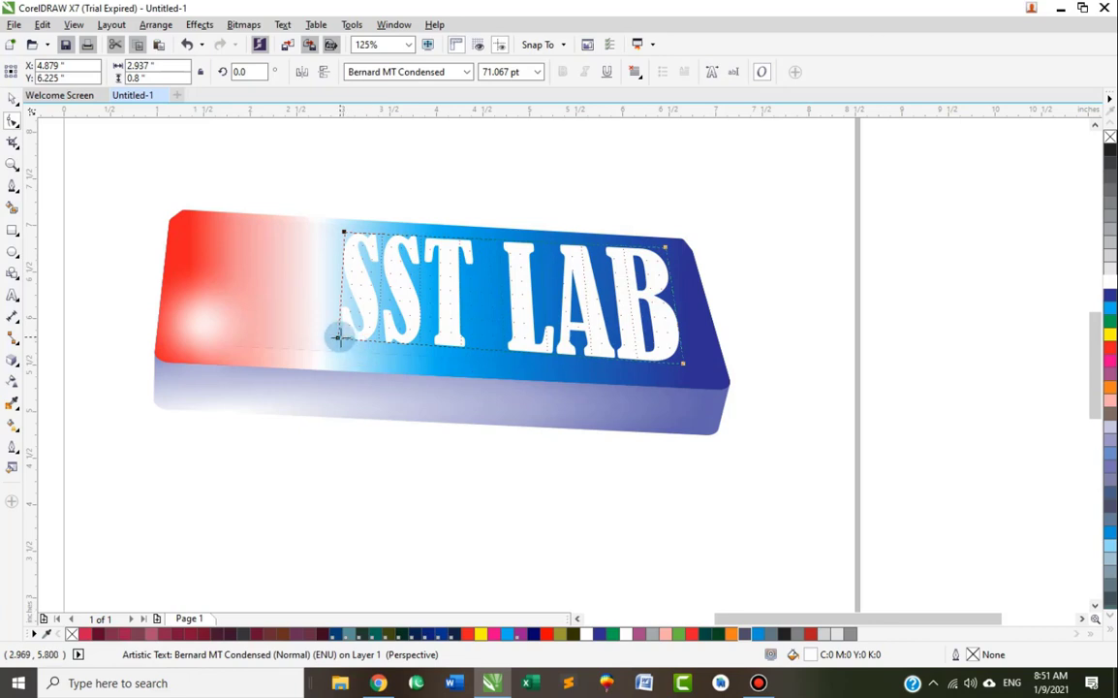
Adjust the text's perspective corners so the upper and lower edges run parallel to the top face and the letters slant
{"action": "mouse_move", "coordinate": [339, 336]}
{"action": "left_mouse_down"}
{"action": "mouse_move", "coordinate": [347, 355]}
{"action": "mouse_move", "coordinate": [342, 343]}
{"action": "left_mouse_up"}
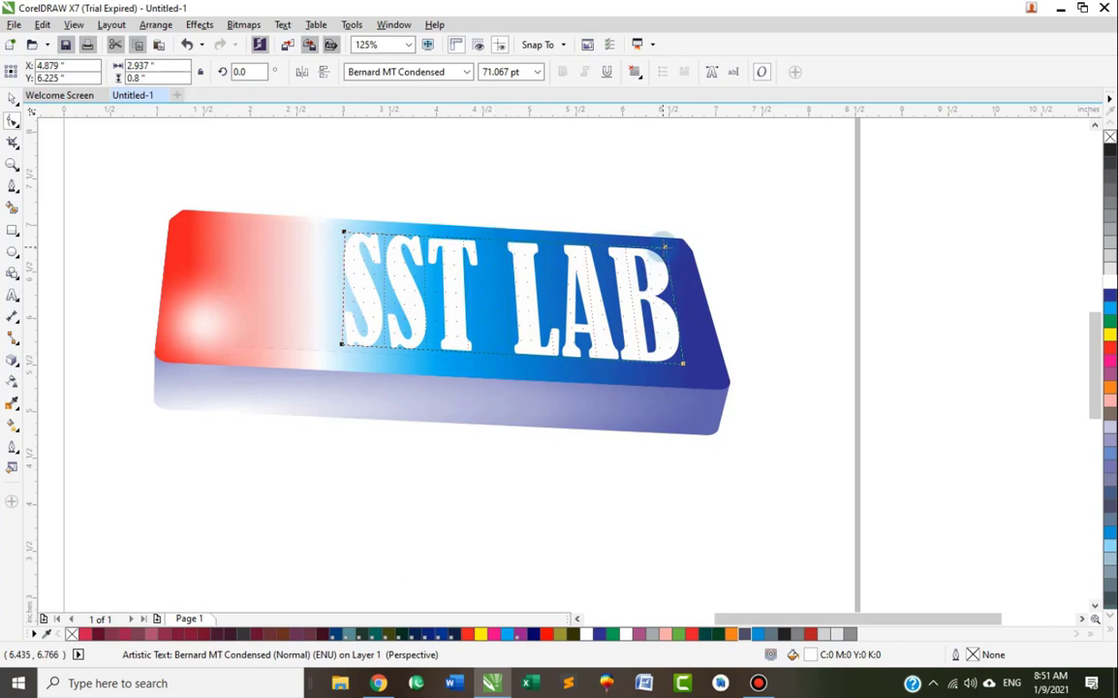
{"action": "mouse_move", "coordinate": [666, 244]}
{"action": "left_mouse_down"}
{"action": "mouse_move", "coordinate": [649, 246]}
{"action": "mouse_move", "coordinate": [660, 250]}
{"action": "left_mouse_up"}
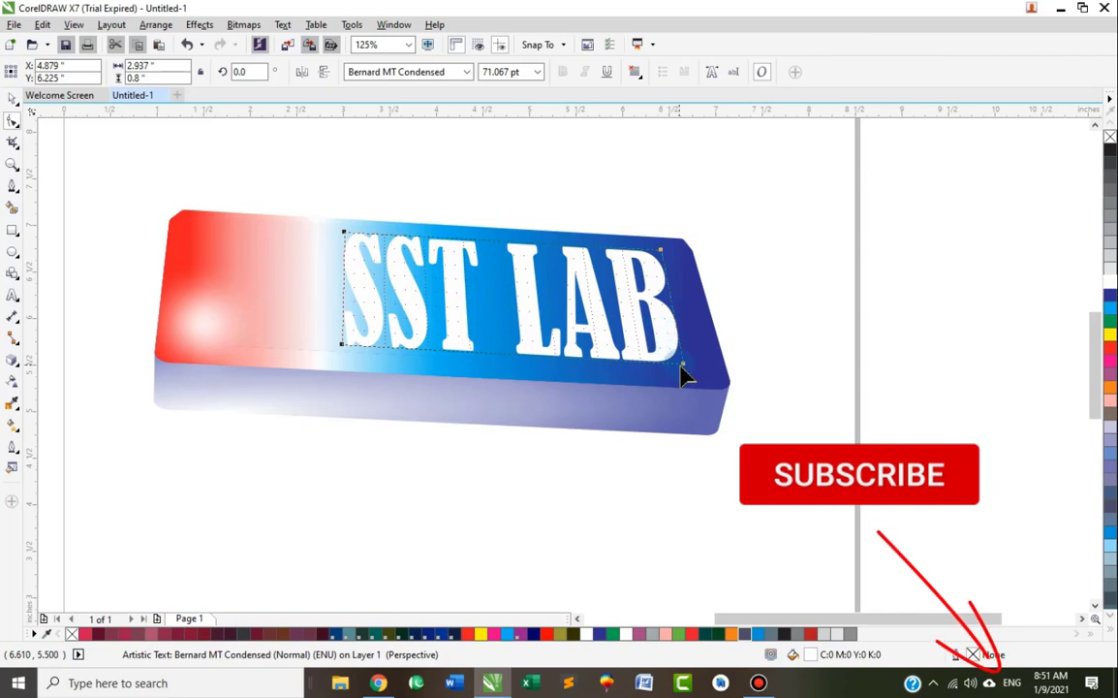
{"action": "mouse_move", "coordinate": [680, 372]}
{"action": "left_mouse_down"}
{"action": "mouse_move", "coordinate": [689, 382]}
{"action": "mouse_move", "coordinate": [681, 368]}
{"action": "left_mouse_up"}
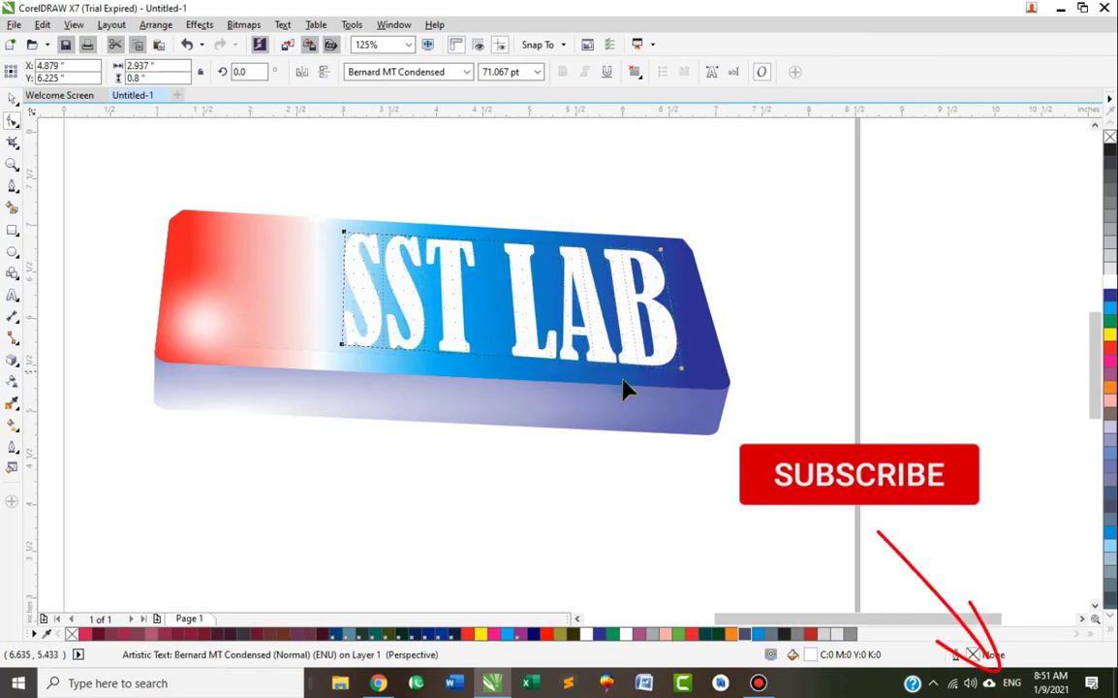
{"action": "mouse_move", "coordinate": [342, 345]}
{"action": "left_mouse_down"}
{"action": "mouse_move", "coordinate": [380, 355]}
{"action": "mouse_move", "coordinate": [340, 352]}
{"action": "left_mouse_up"}
{"action": "mouse_move", "coordinate": [681, 369]}
{"action": "left_mouse_down"}
{"action": "mouse_move", "coordinate": [707, 373]}
{"action": "mouse_move", "coordinate": [700, 359]}
{"action": "mouse_move", "coordinate": [711, 374]}
{"action": "mouse_move", "coordinate": [703, 361]}
{"action": "left_mouse_up"}
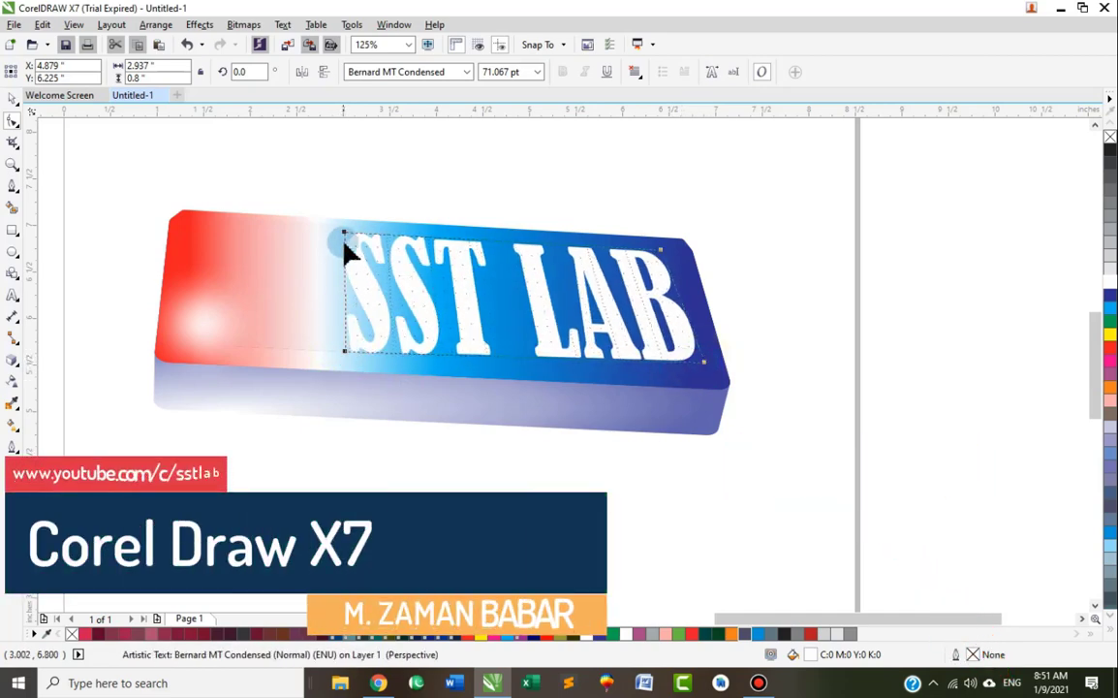
{"action": "left_click_drag", "start_coordinate": [344, 231], "coordinate": [334, 229]}
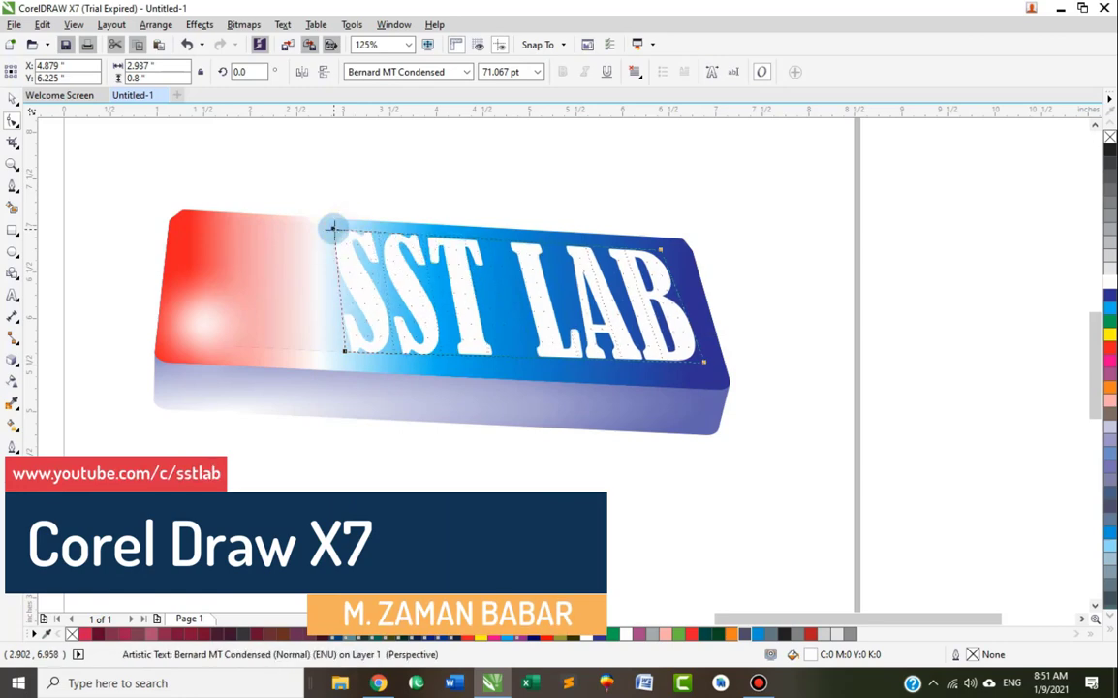
{"action": "left_click_drag", "start_coordinate": [350, 353], "coordinate": [355, 349]}
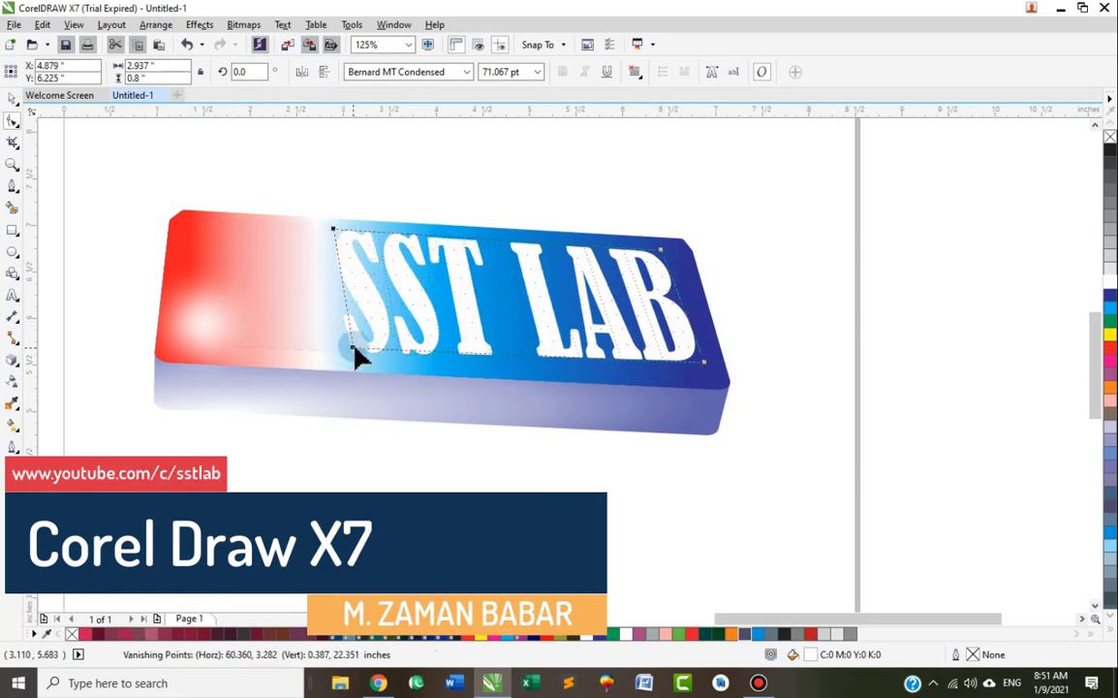
Fine-tune the perspective corners at both ends of the text to increase the letters' slant, and finish the perspective editing
{"action": "scroll", "coordinate": [489, 347], "scroll_direction": "up", "scroll_amount": 2}
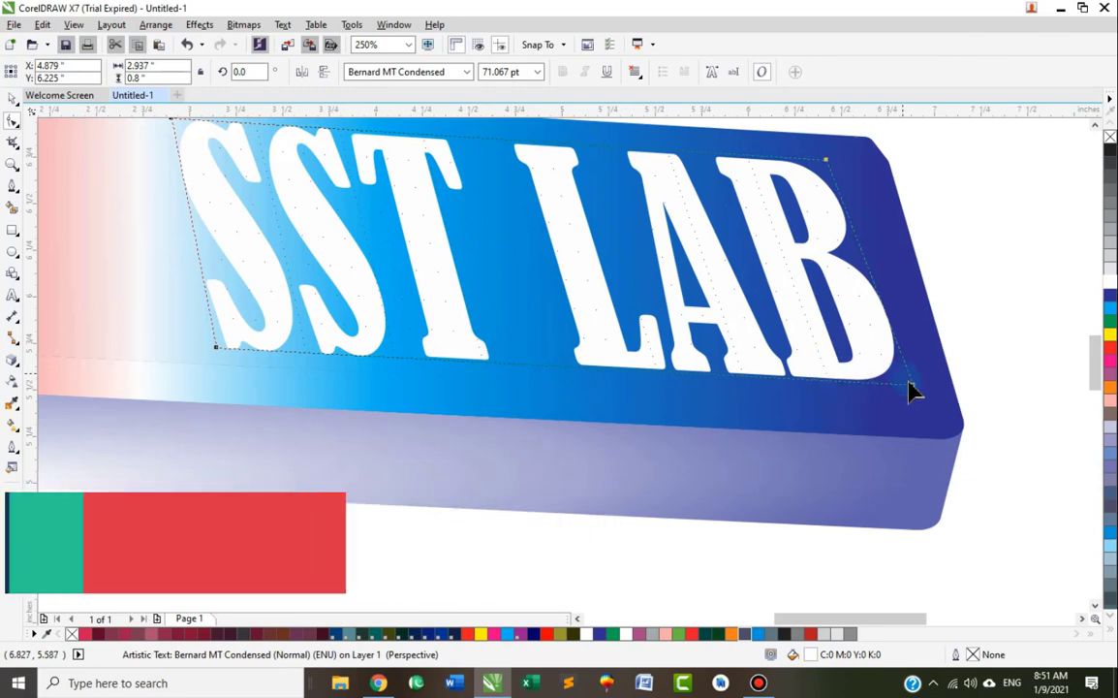
{"action": "left_click_drag", "start_coordinate": [916, 392], "coordinate": [914, 374]}
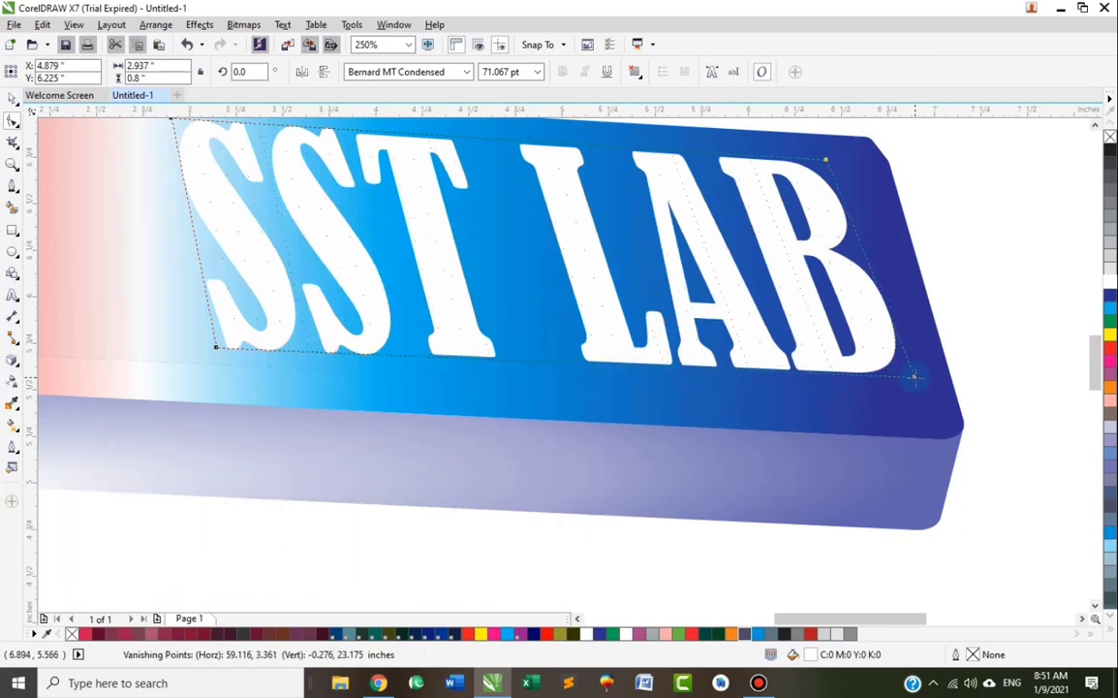
{"action": "scroll", "coordinate": [741, 431], "scroll_direction": "down", "scroll_amount": 2}
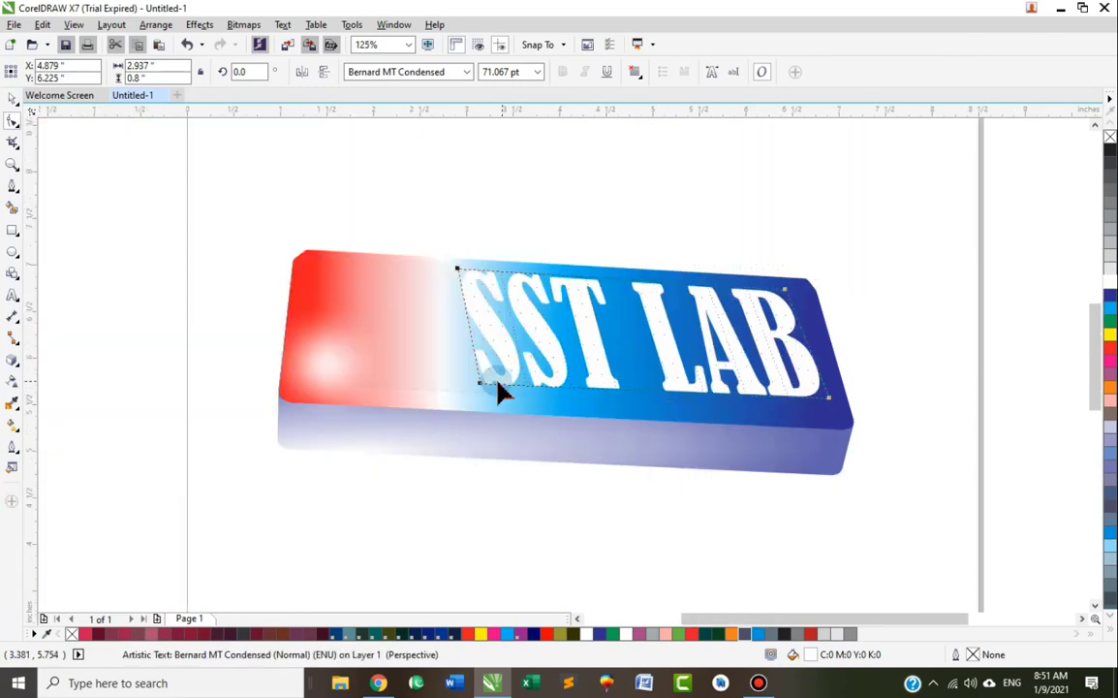
{"action": "left_click_drag", "start_coordinate": [484, 384], "coordinate": [491, 384]}
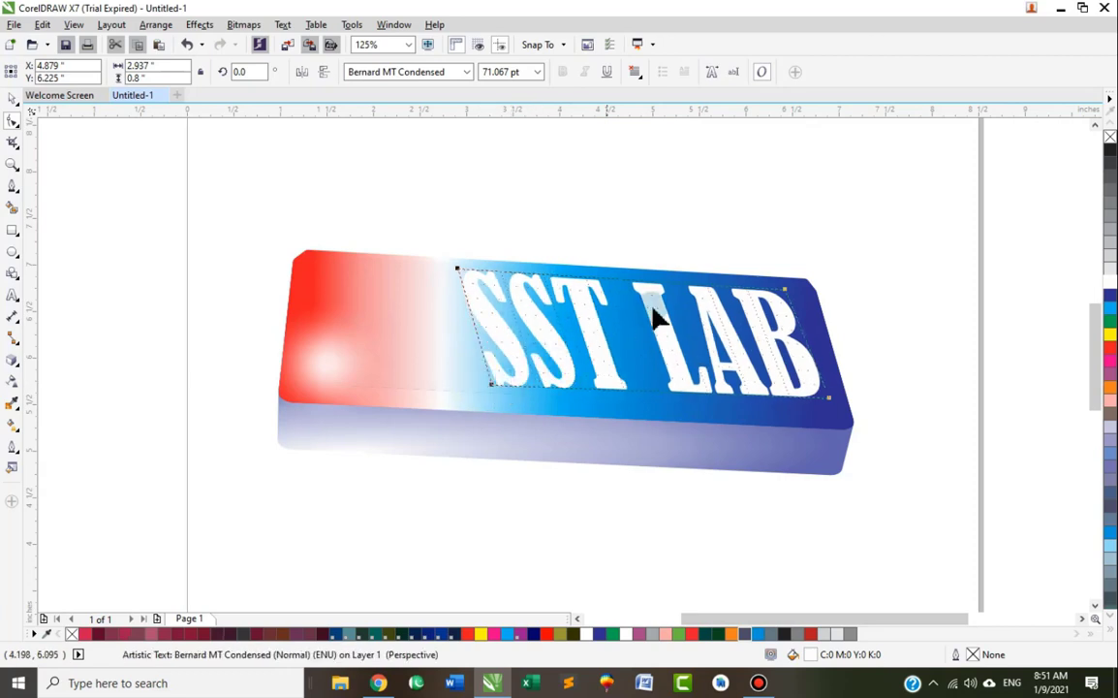
{"action": "scroll", "coordinate": [882, 244], "scroll_direction": "up", "scroll_amount": 2}
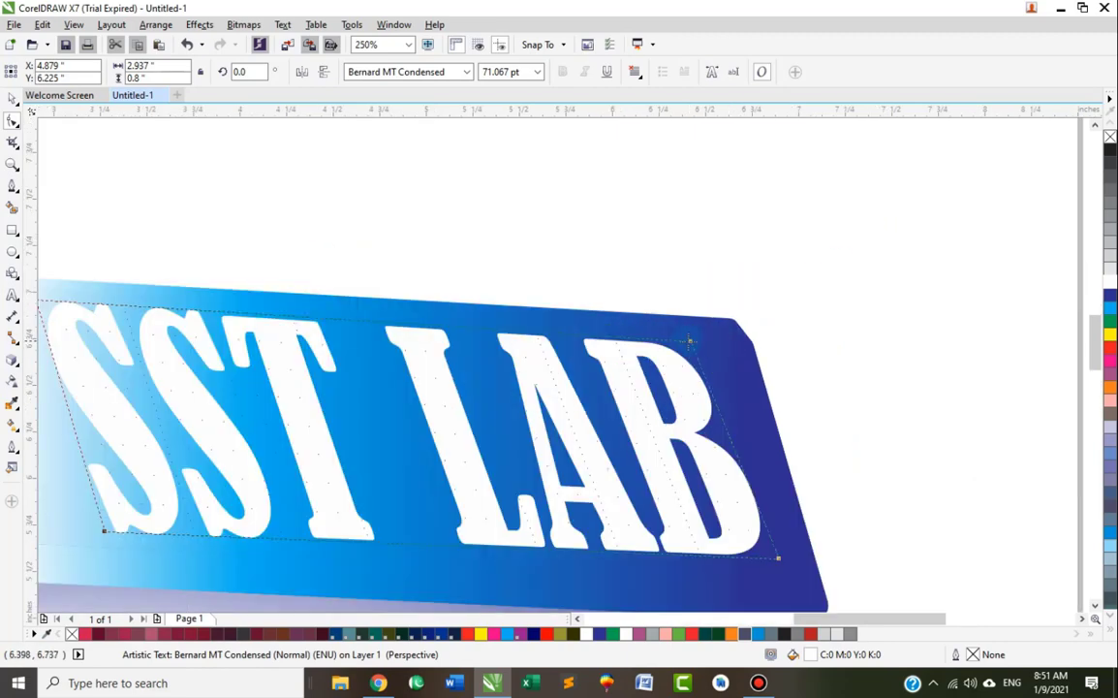
{"action": "left_click_drag", "start_coordinate": [690, 340], "coordinate": [675, 341]}
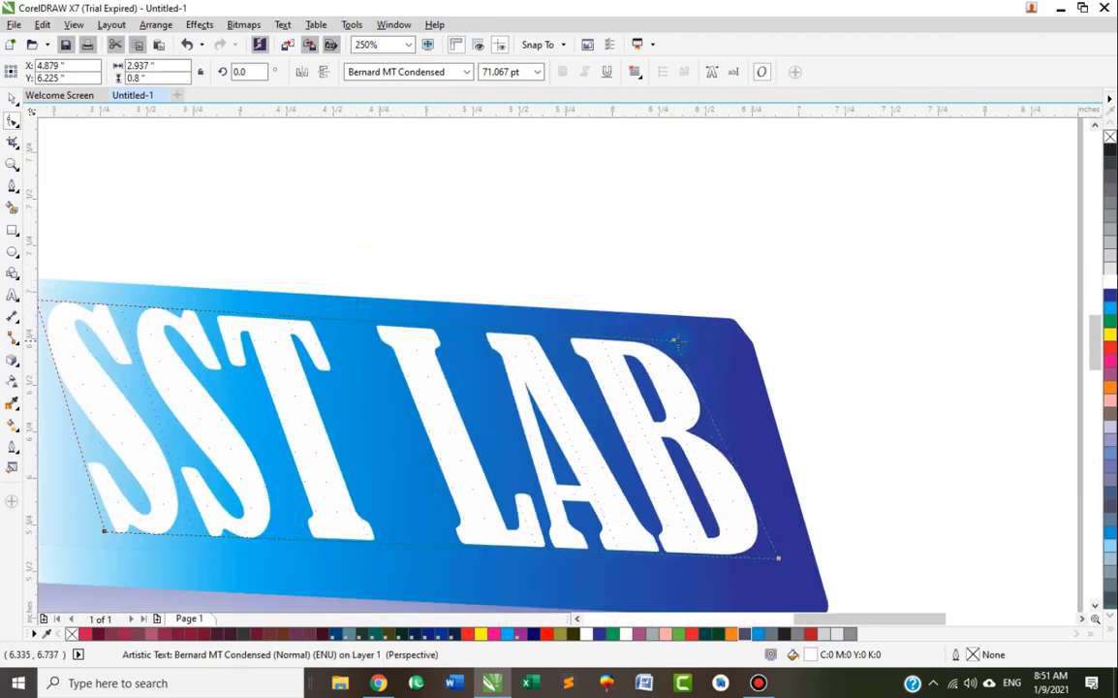
{"action": "scroll", "coordinate": [676, 340], "scroll_direction": "down", "scroll_amount": 2}
{"action": "left_click_drag", "start_coordinate": [356, 318], "coordinate": [349, 321]}
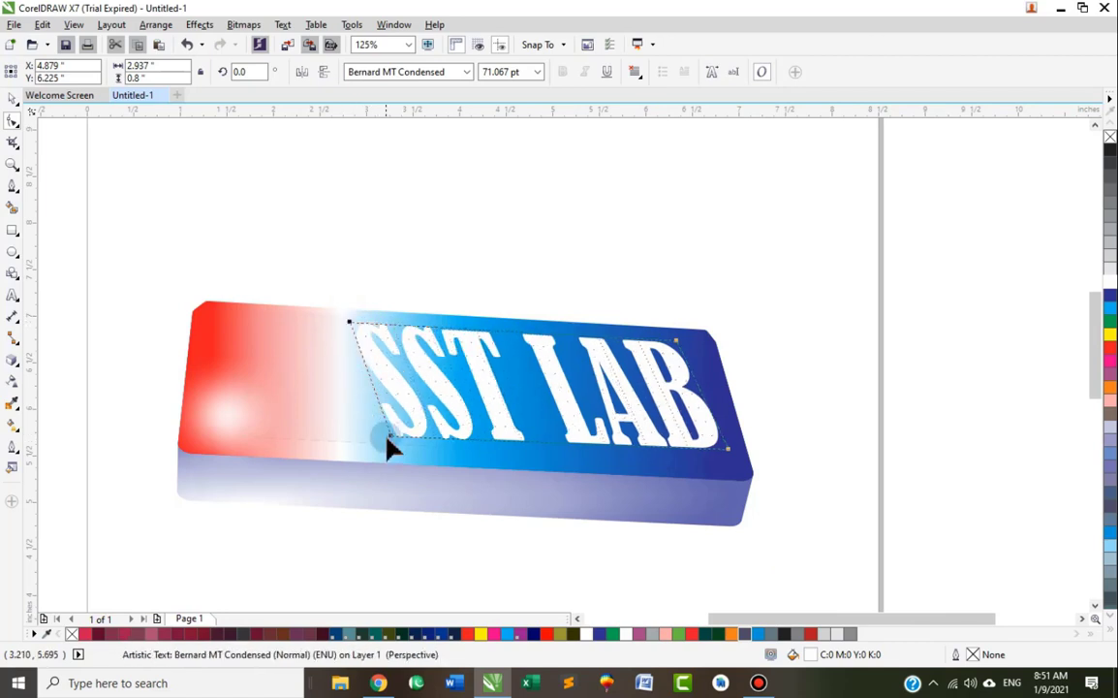
{"action": "left_click_drag", "start_coordinate": [387, 436], "coordinate": [390, 435]}
{"action": "left_click", "coordinate": [12, 99]}
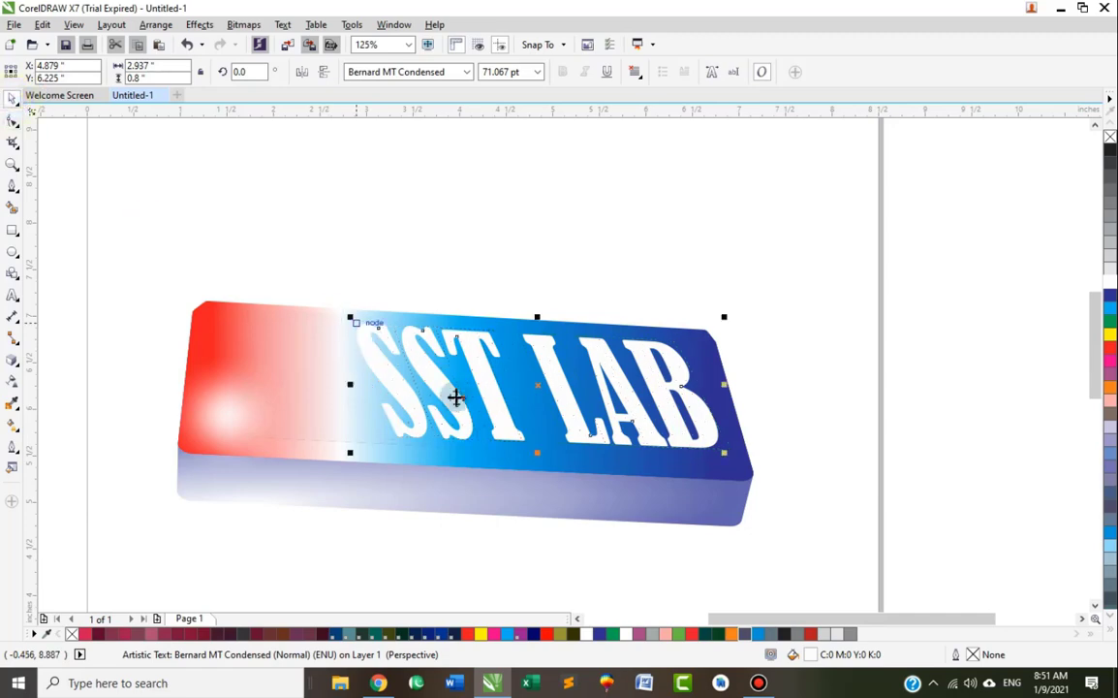
Extrude the "SST LAB" text up toward the red end, with the vanishing point offset about -0.32 by 0.145 inches
{"action": "scroll", "coordinate": [613, 414], "scroll_direction": "up", "scroll_amount": 2}
{"action": "scroll", "coordinate": [614, 414], "scroll_direction": "down", "scroll_amount": 2}
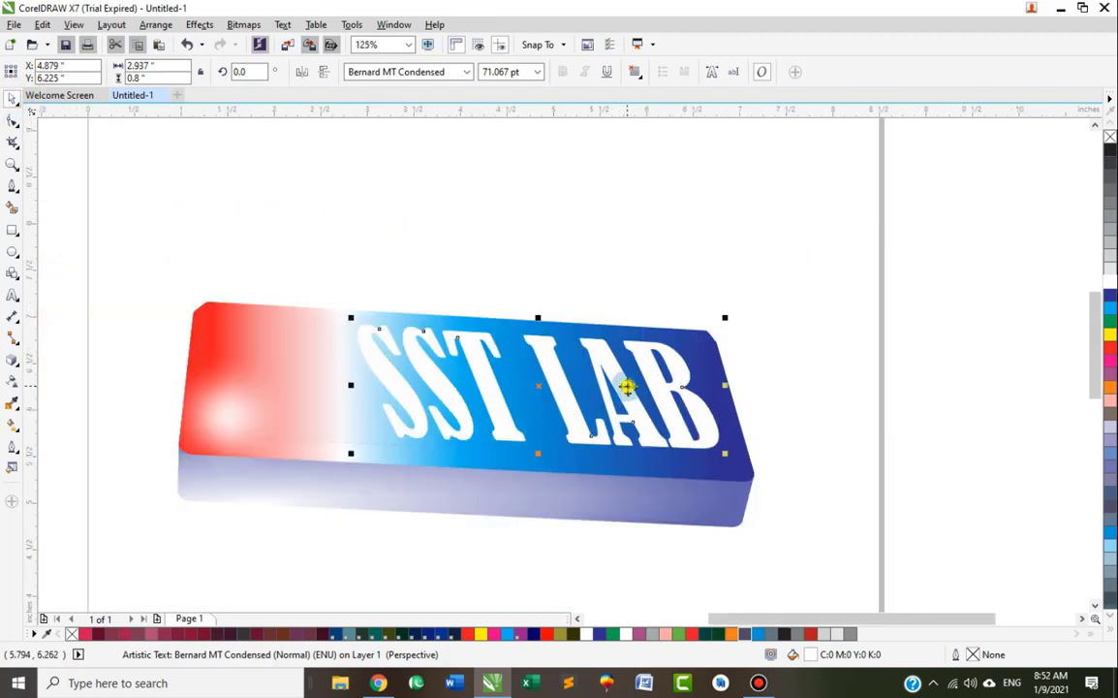
{"action": "left_click", "coordinate": [628, 386]}
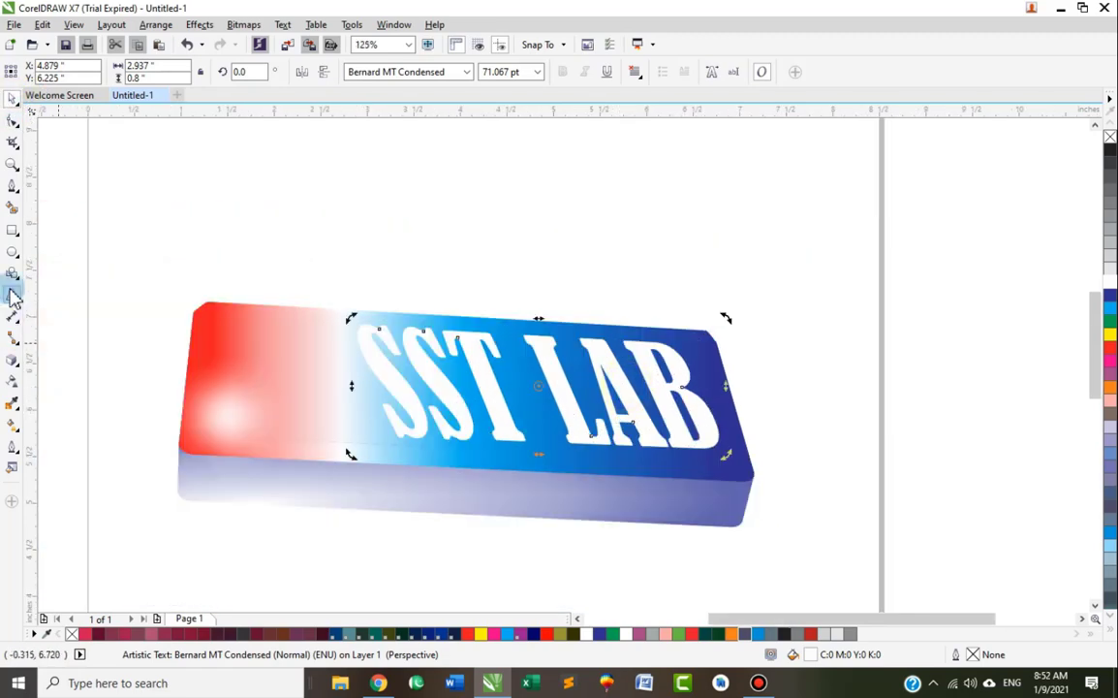
{"action": "left_click", "coordinate": [12, 360]}
{"action": "left_click_drag", "start_coordinate": [514, 431], "coordinate": [537, 385]}
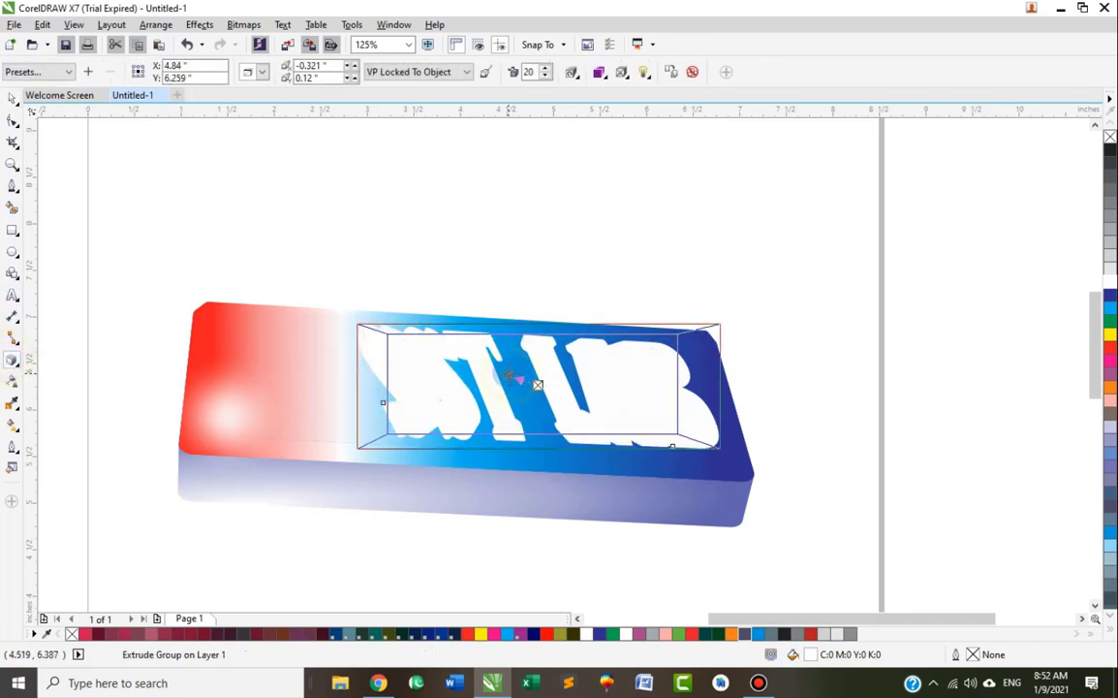
Set the text's extrusion color to color shading
{"action": "left_click", "coordinate": [575, 76]}
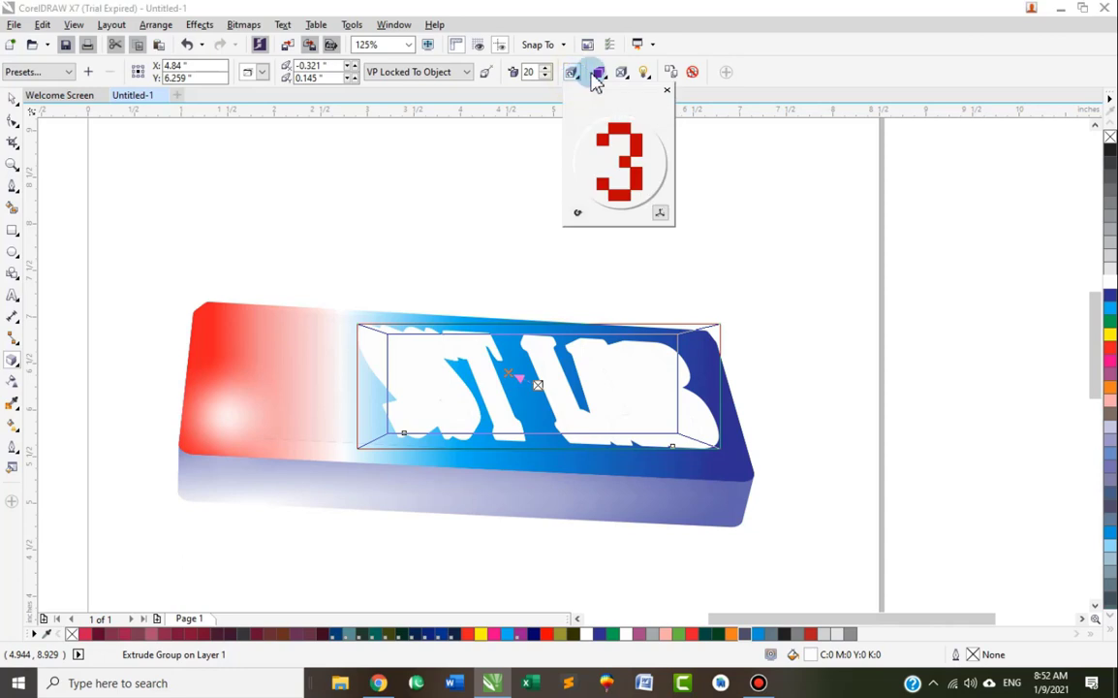
{"action": "left_click", "coordinate": [598, 74]}
{"action": "left_click", "coordinate": [661, 126]}
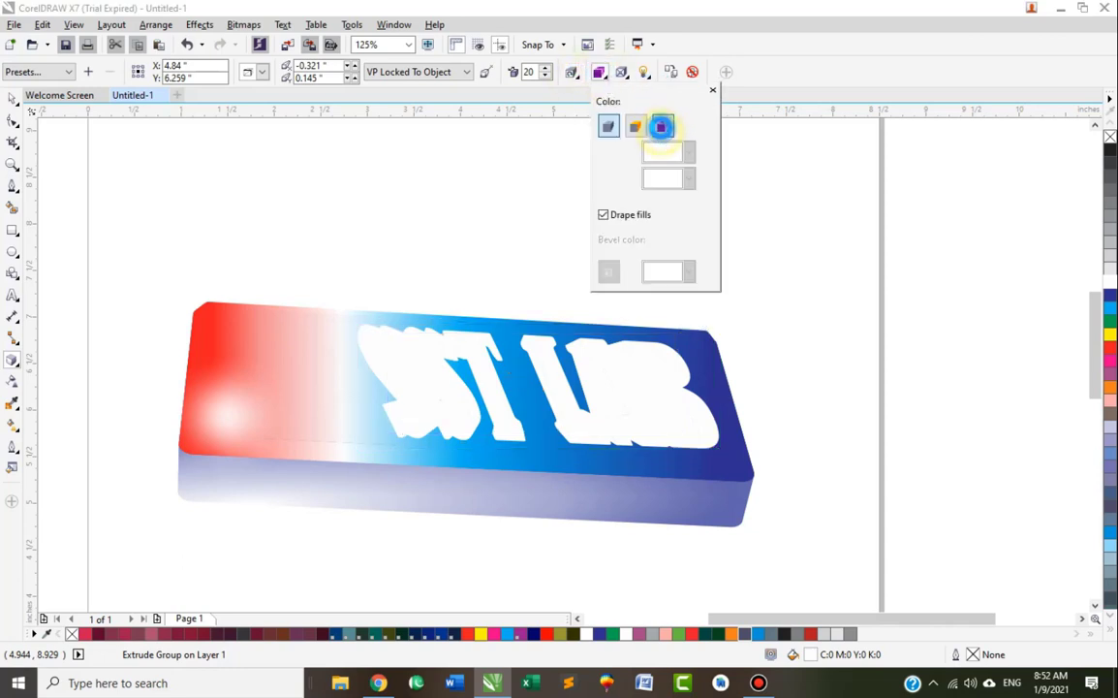
Try a bevel 0.1 inch deep at 45° on the extruded "SST LAB" text, and turn it off again
{"action": "left_click", "coordinate": [622, 72]}
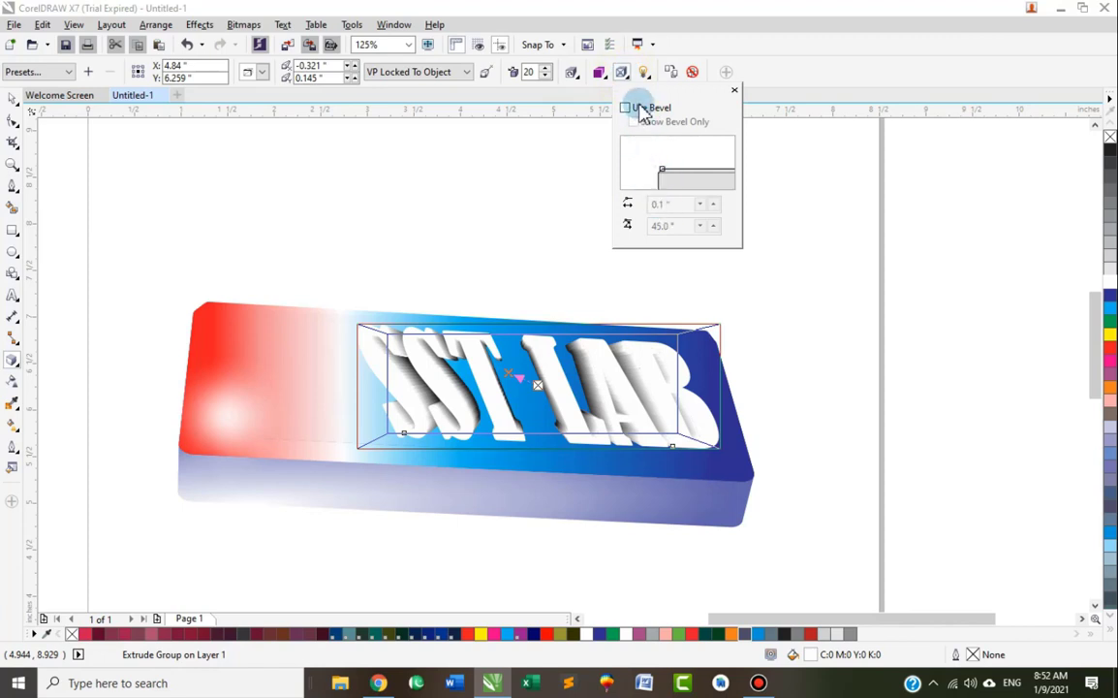
{"action": "mouse_move", "coordinate": [639, 112]}
{"action": "left_mouse_down"}
{"action": "mouse_move", "coordinate": [676, 230]}
{"action": "mouse_move", "coordinate": [659, 192]}
{"action": "mouse_move", "coordinate": [661, 207]}
{"action": "left_mouse_up"}
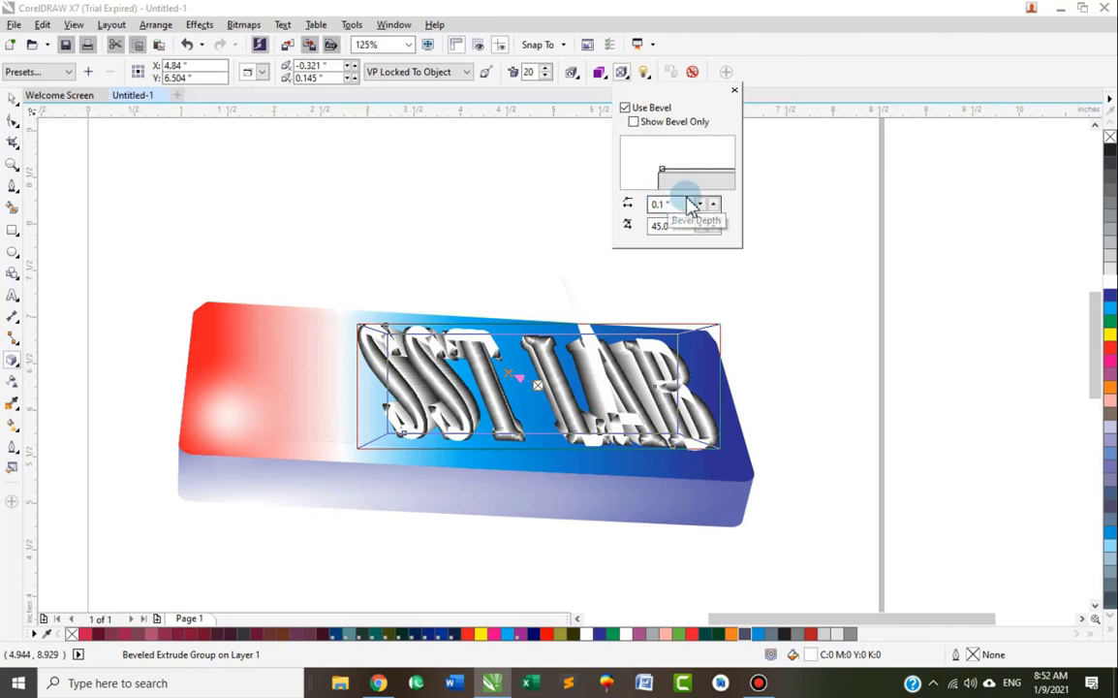
{"action": "left_click", "coordinate": [662, 108]}
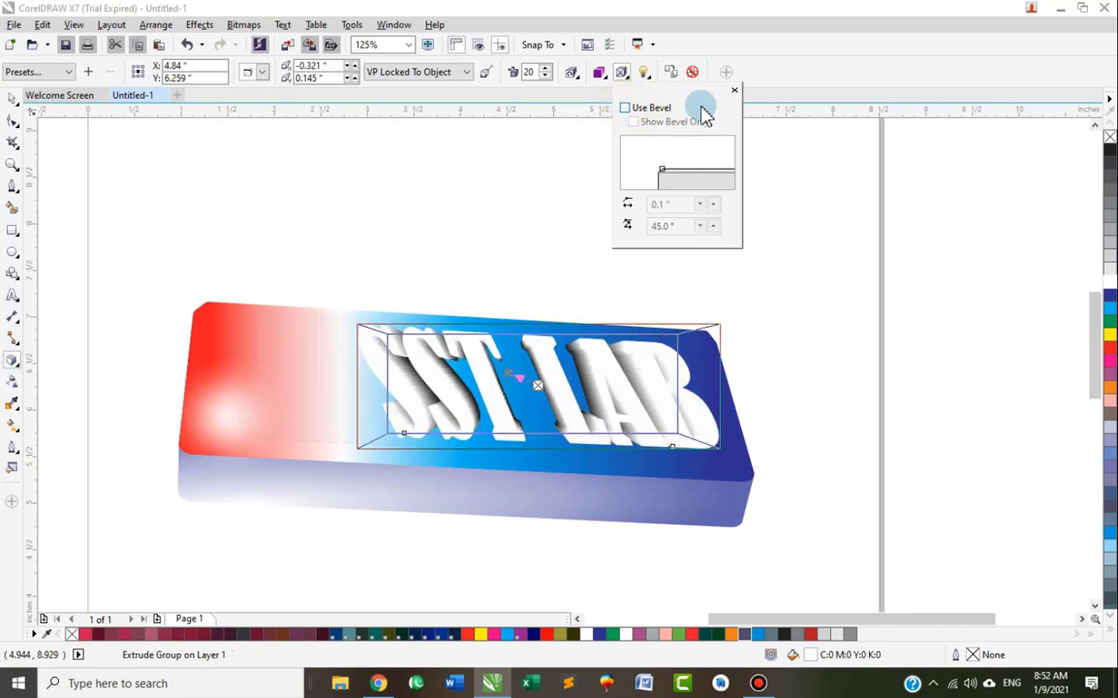
Light the text's extrusion with light 2 at the front top-centre position, at intensity 53
{"action": "left_click", "coordinate": [644, 74]}
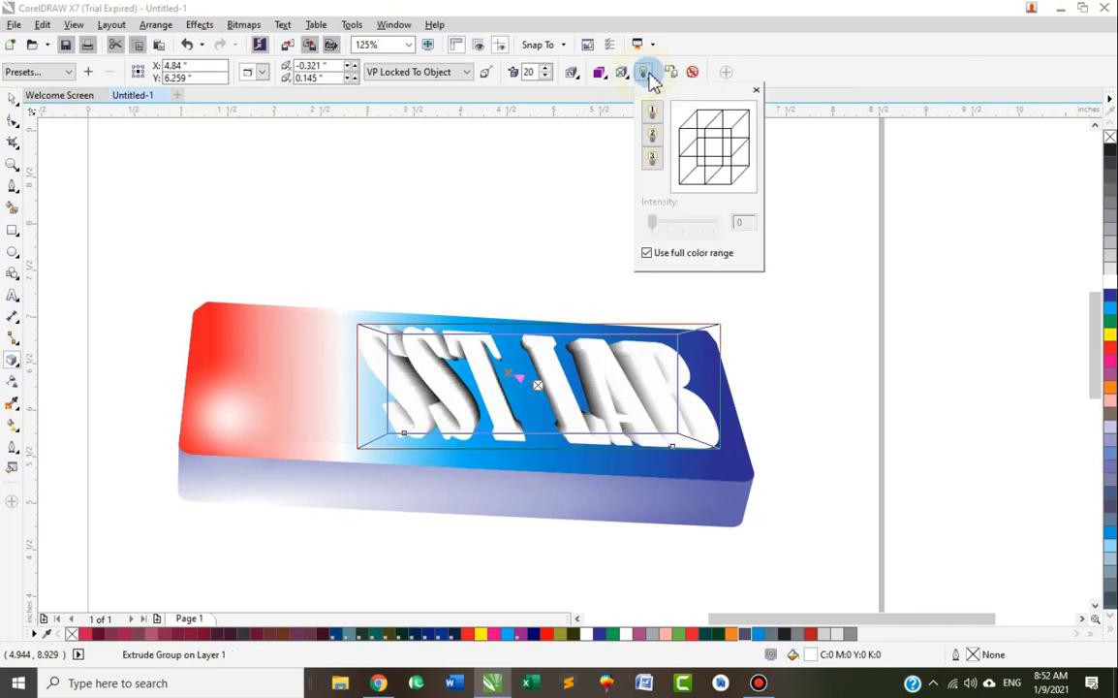
{"action": "left_click", "coordinate": [654, 132]}
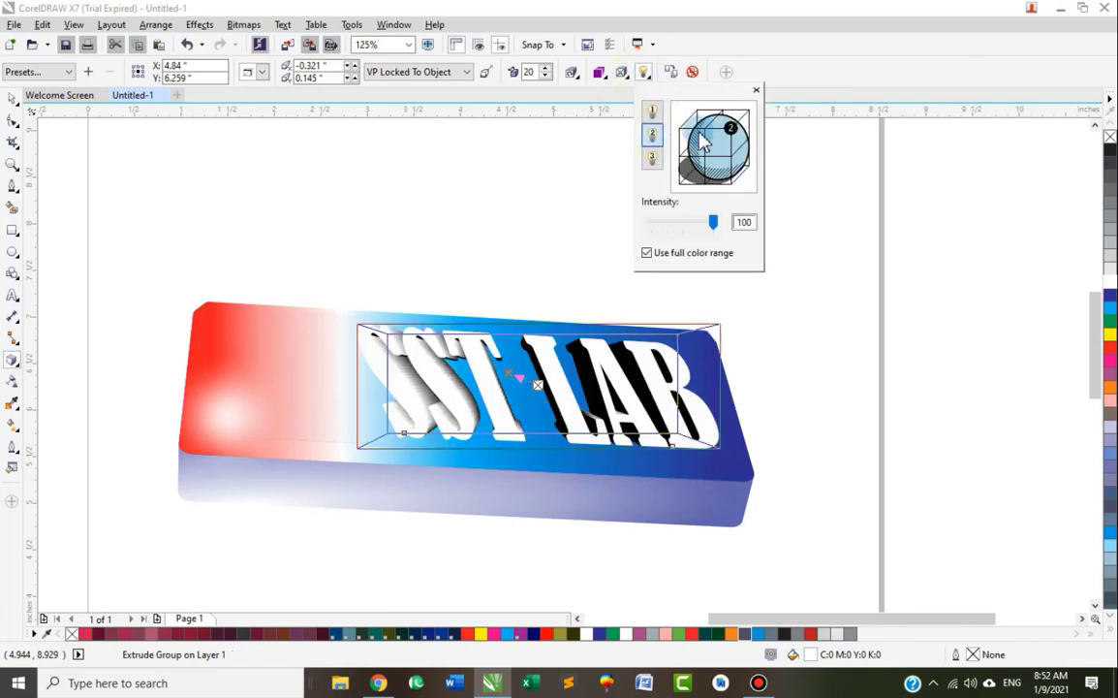
{"action": "left_click", "coordinate": [710, 132]}
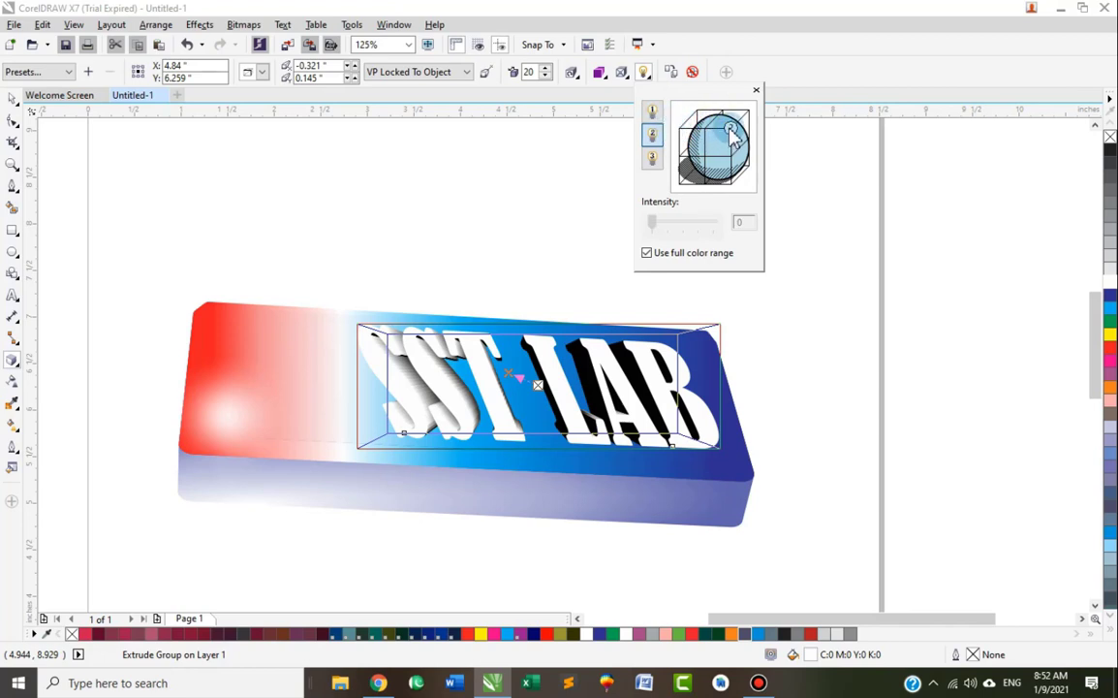
{"action": "left_click", "coordinate": [730, 127]}
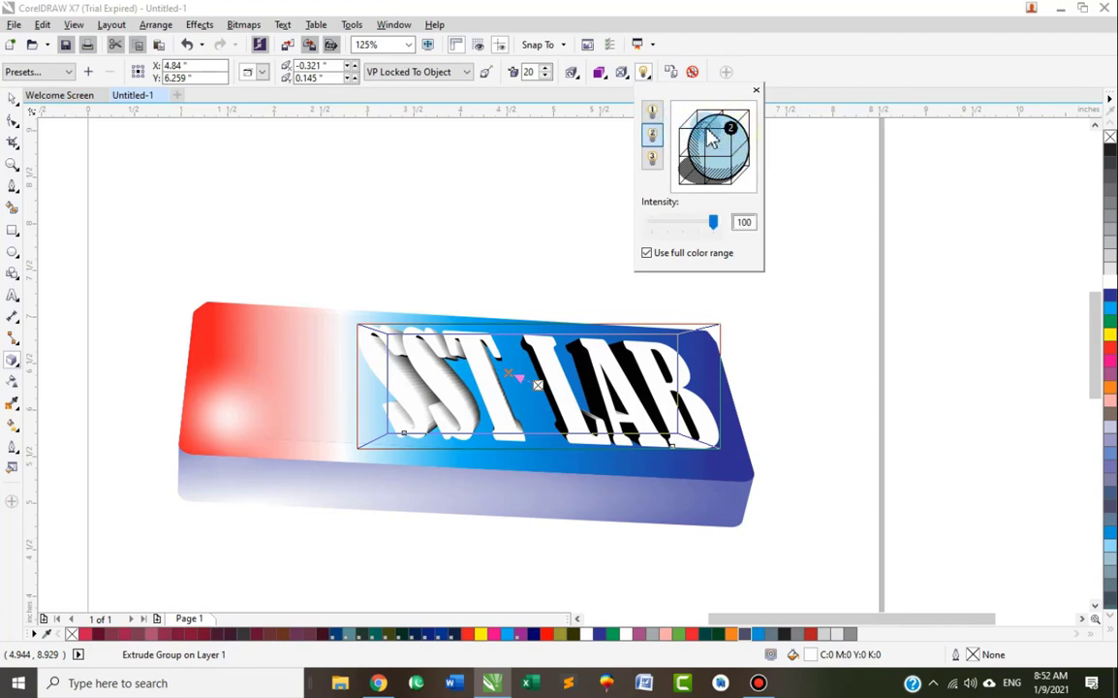
{"action": "left_click", "coordinate": [706, 129]}
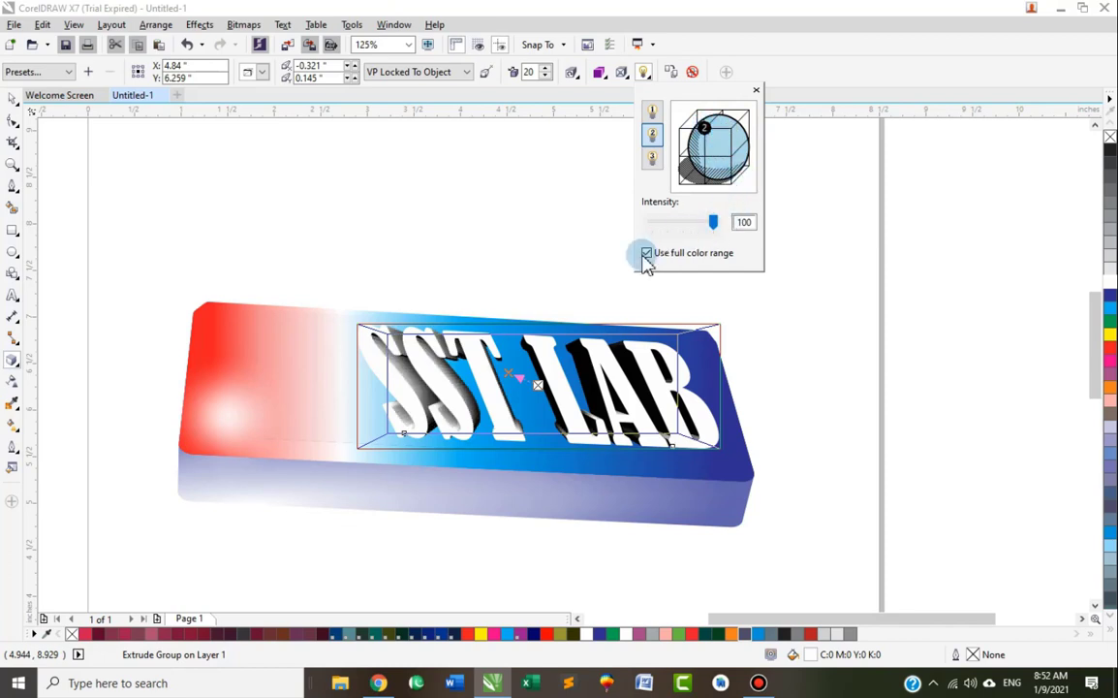
{"action": "left_click_drag", "start_coordinate": [712, 223], "coordinate": [686, 225]}
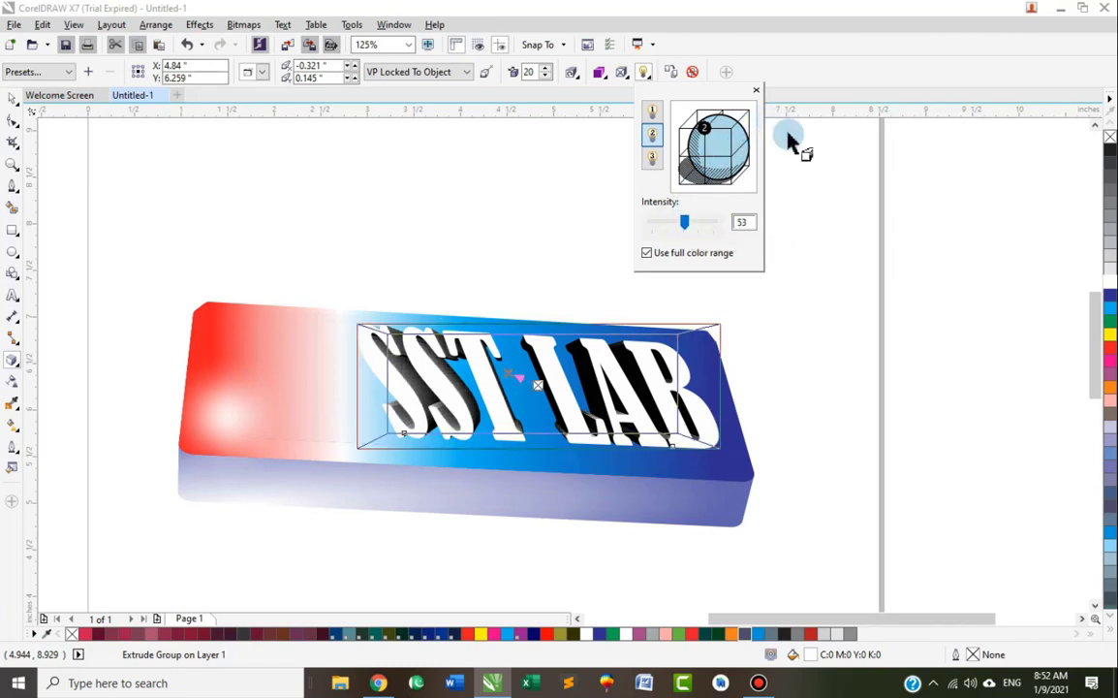
{"action": "left_click", "coordinate": [756, 90]}
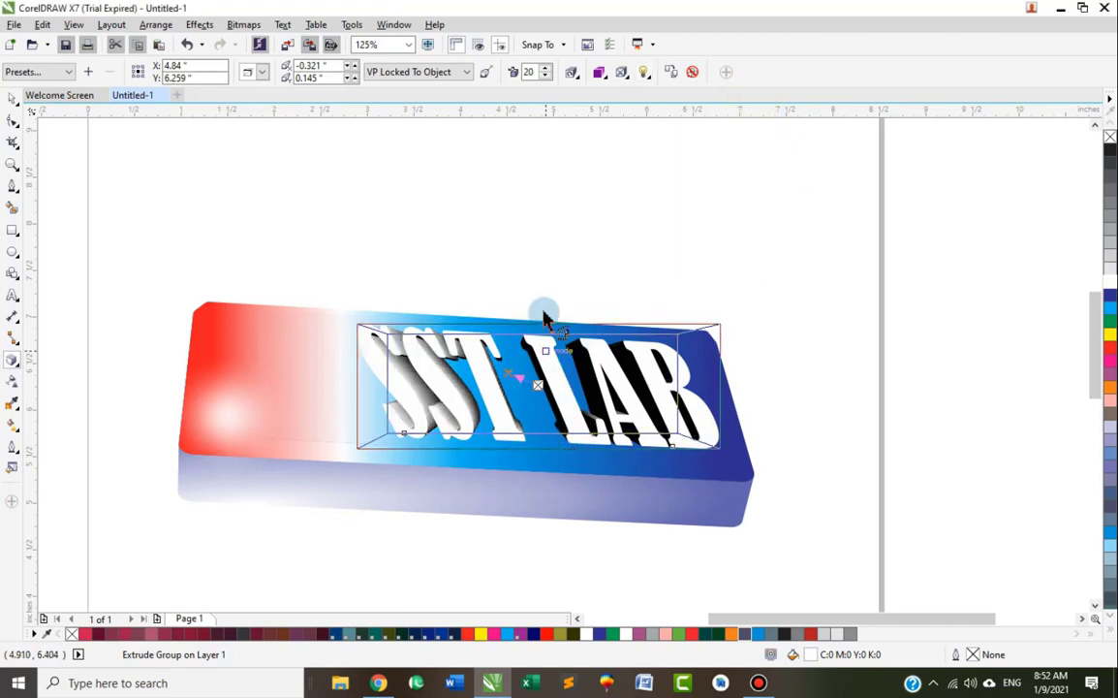
Move light 2 from the rear upper corner back to the top centre of the lighting cube's front face
{"action": "left_click", "coordinate": [643, 72]}
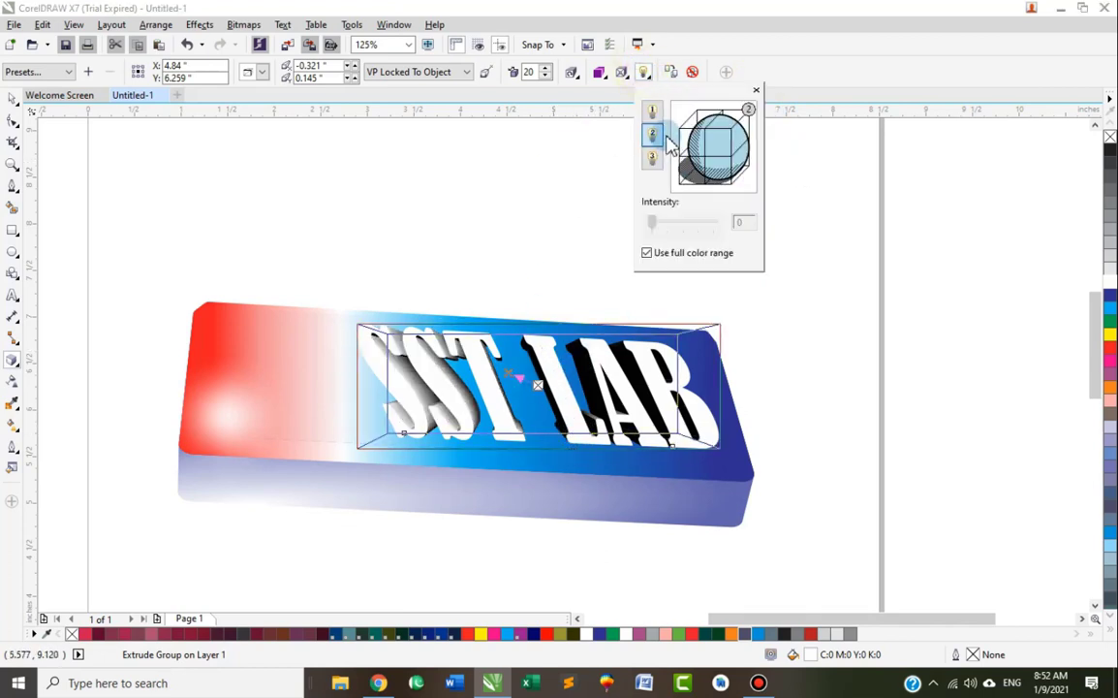
{"action": "left_click", "coordinate": [749, 109]}
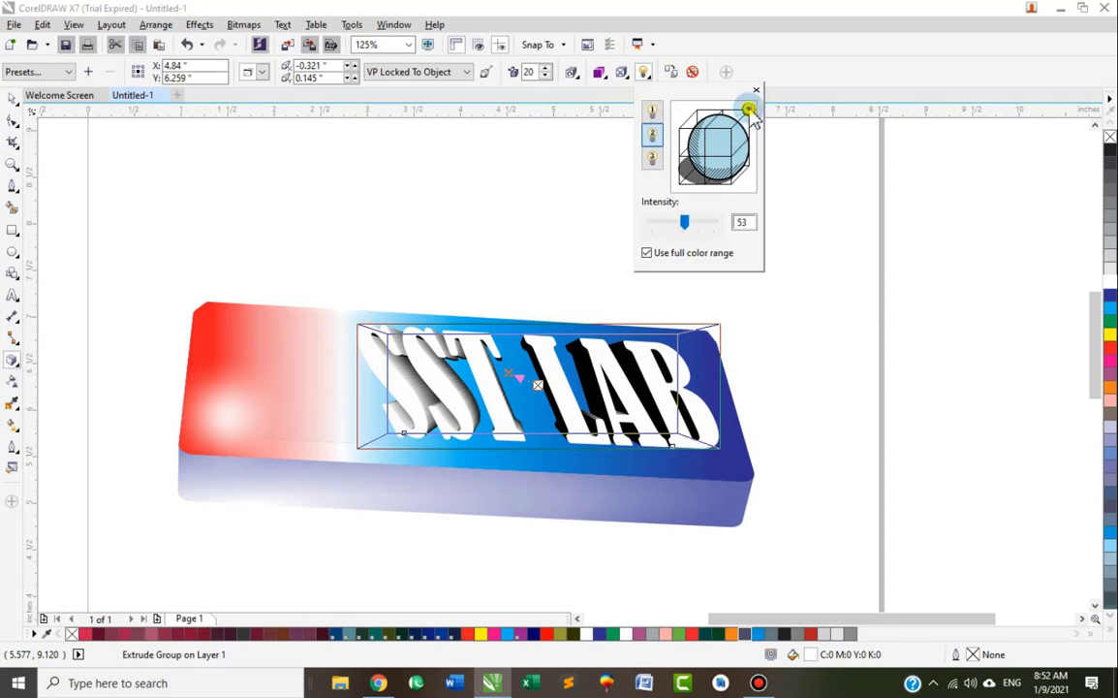
{"action": "left_click", "coordinate": [706, 129]}
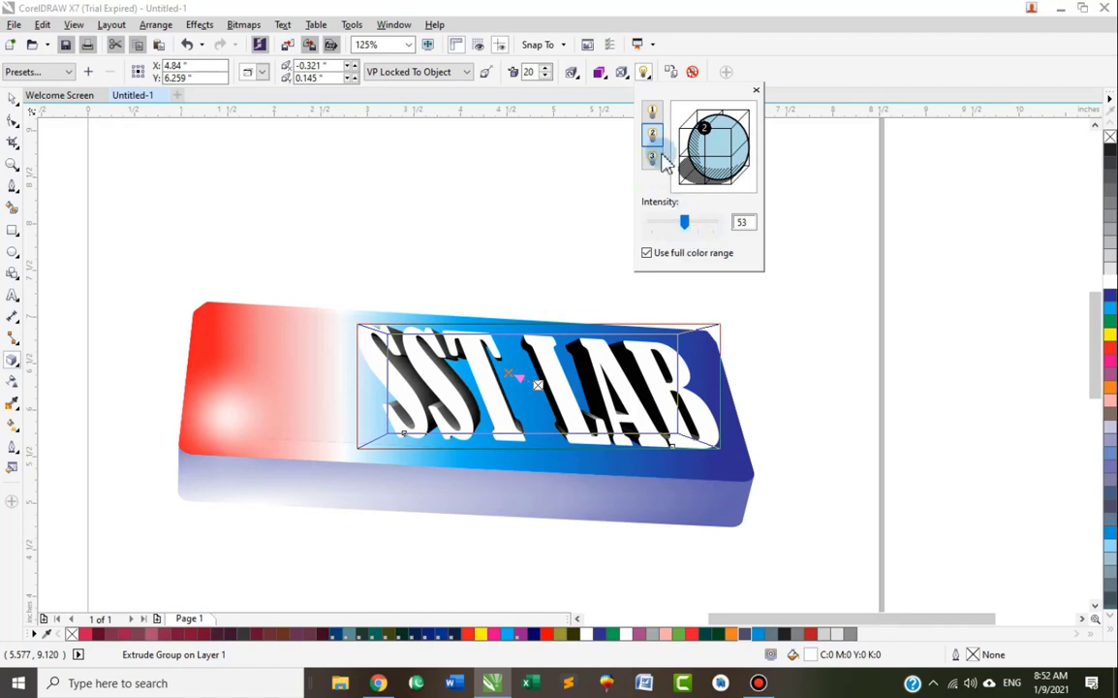
{"action": "left_click", "coordinate": [621, 72]}
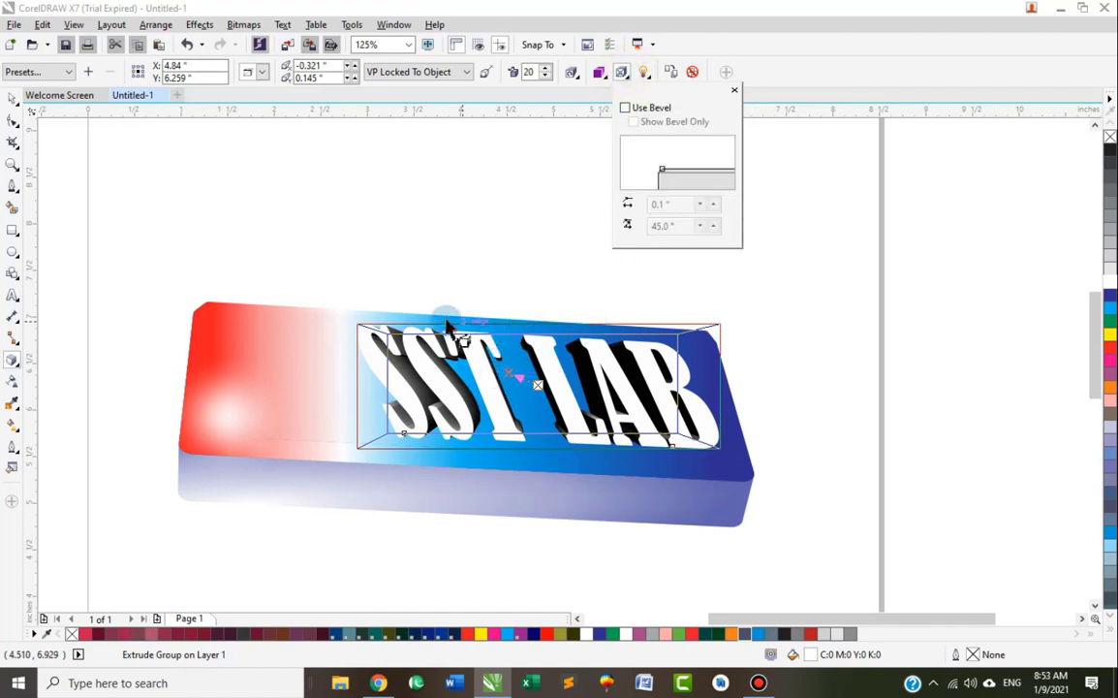
{"action": "left_click", "coordinate": [315, 291]}
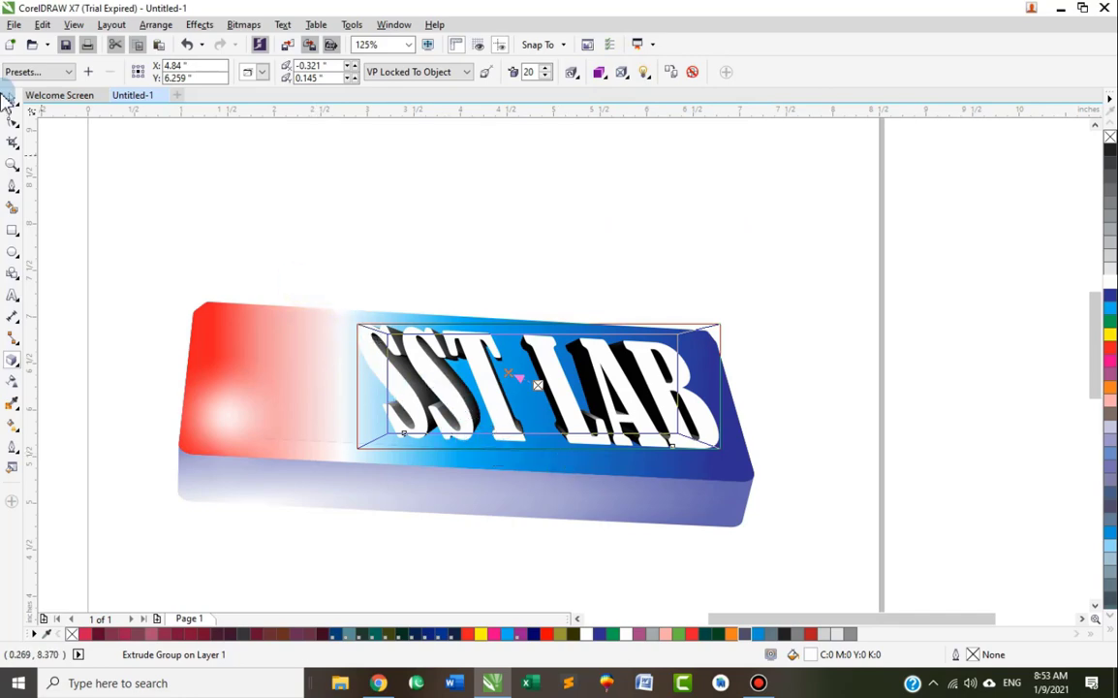
Skew the extruded "SST LAB" text so the tops of its letters lean further toward the red end
{"action": "left_click", "coordinate": [12, 103]}
{"action": "scroll", "coordinate": [465, 407], "scroll_direction": "up", "scroll_amount": 2}
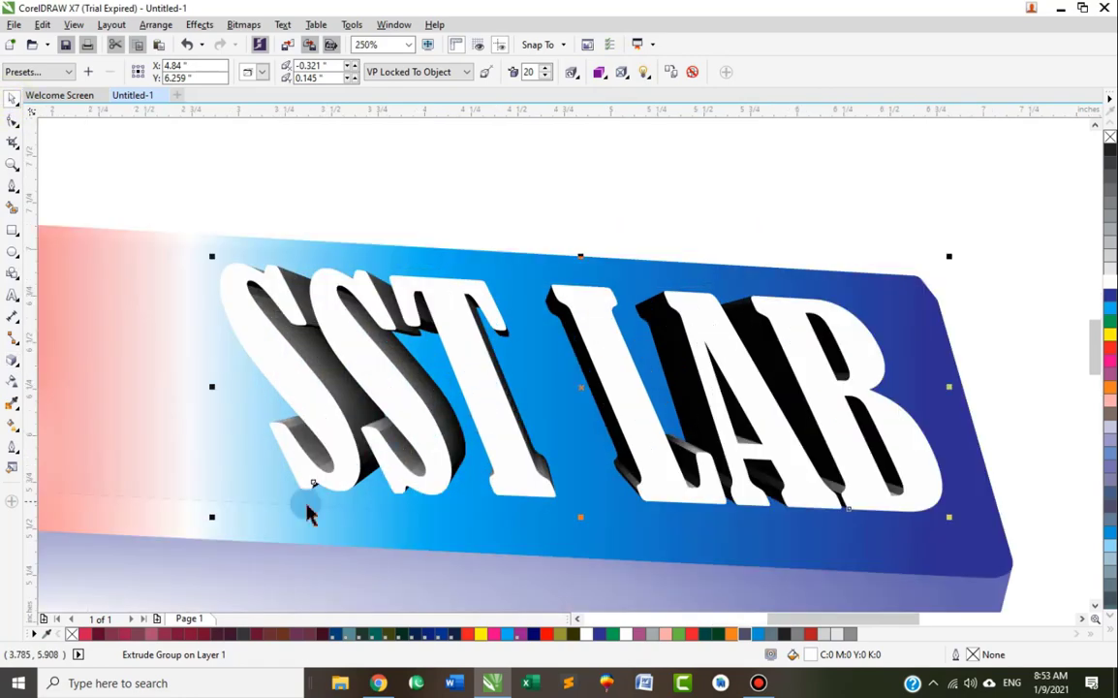
{"action": "left_click_drag", "start_coordinate": [209, 517], "coordinate": [309, 474]}
{"action": "left_click", "coordinate": [599, 319]}
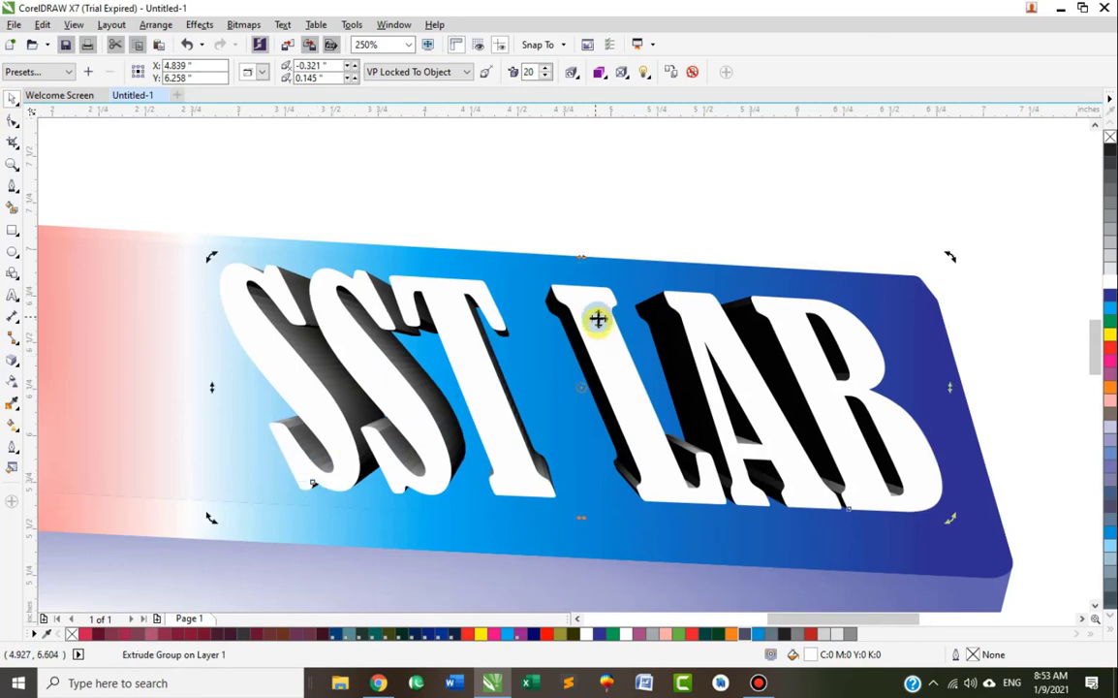
{"action": "left_click_drag", "start_coordinate": [578, 254], "coordinate": [513, 267]}
{"action": "left_click", "coordinate": [537, 317]}
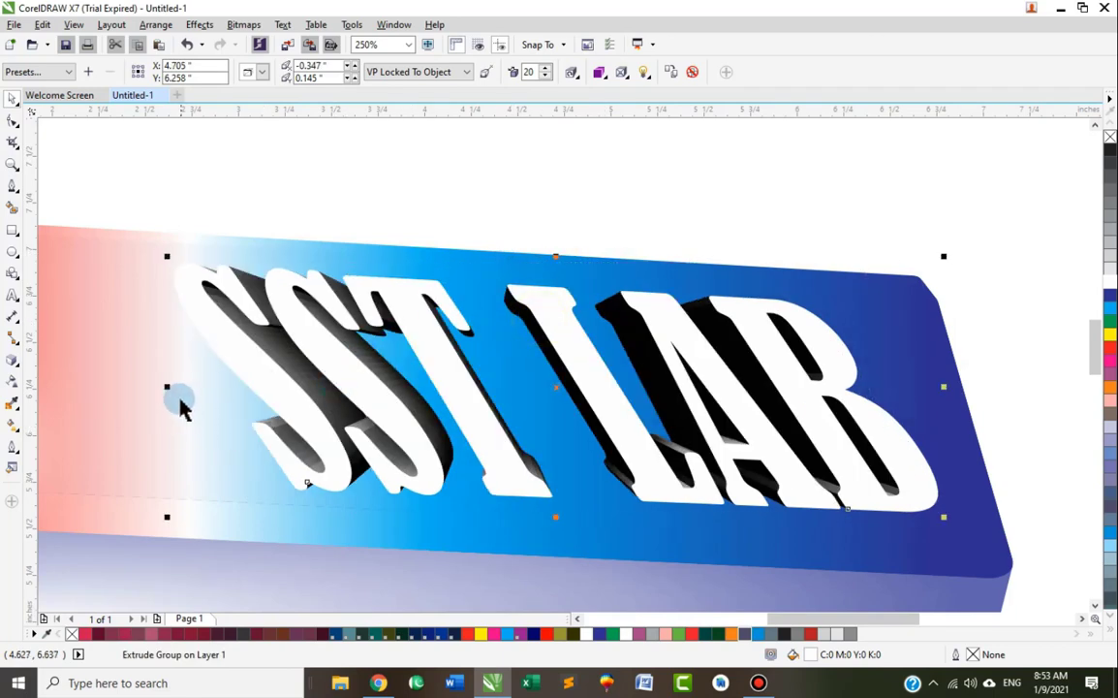
Stretch the text toward the red end to about 4.2 in wide, and skew its lower edge in the same direction
{"action": "left_click_drag", "start_coordinate": [170, 385], "coordinate": [151, 386]}
{"action": "left_click", "coordinate": [533, 502]}
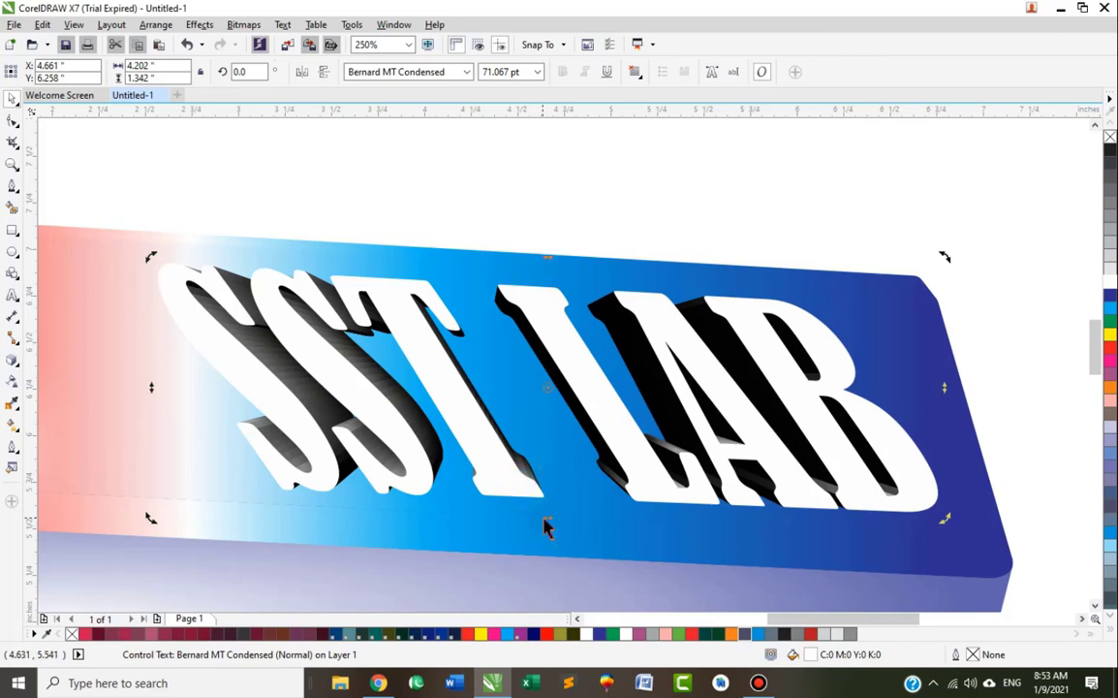
{"action": "left_click_drag", "start_coordinate": [546, 517], "coordinate": [536, 515]}
{"action": "left_click_drag", "start_coordinate": [512, 514], "coordinate": [508, 513]}
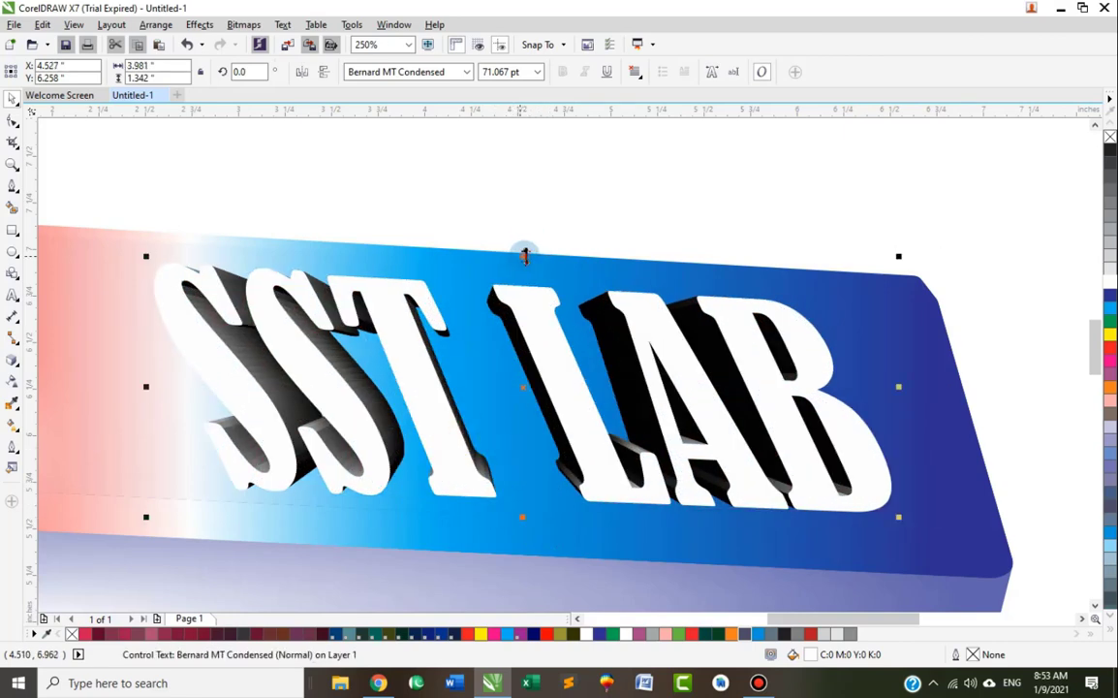
Move the text up toward the blue end and rework its height so it fills most of the box top
{"action": "left_click_drag", "start_coordinate": [524, 255], "coordinate": [532, 290]}
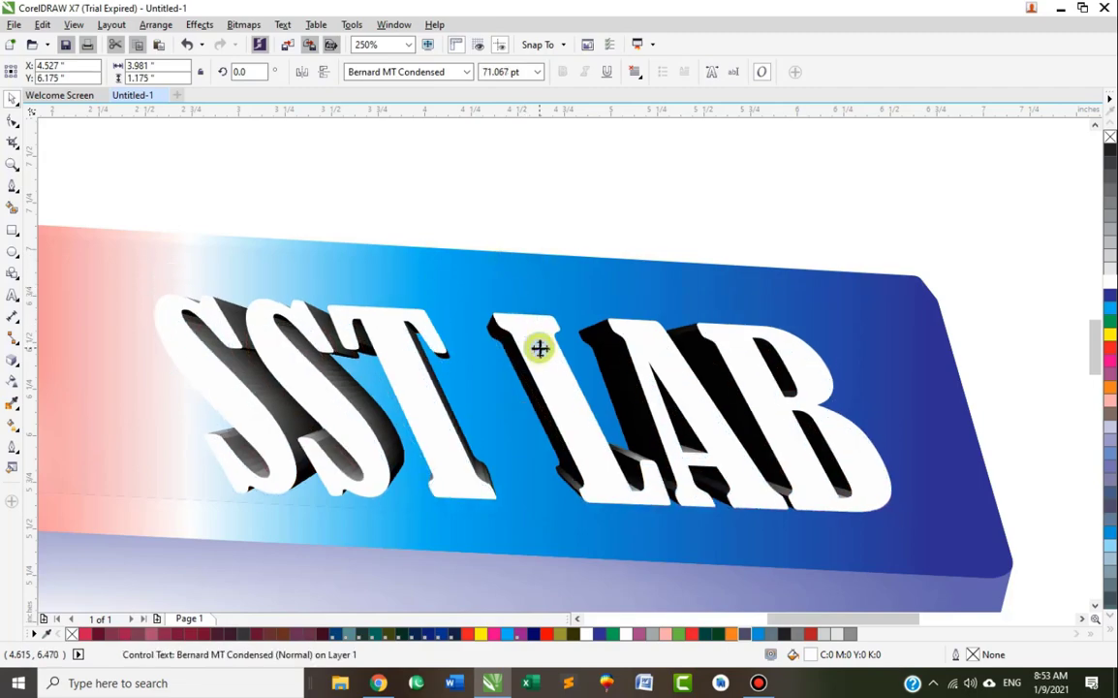
{"action": "left_click_drag", "start_coordinate": [540, 348], "coordinate": [611, 351]}
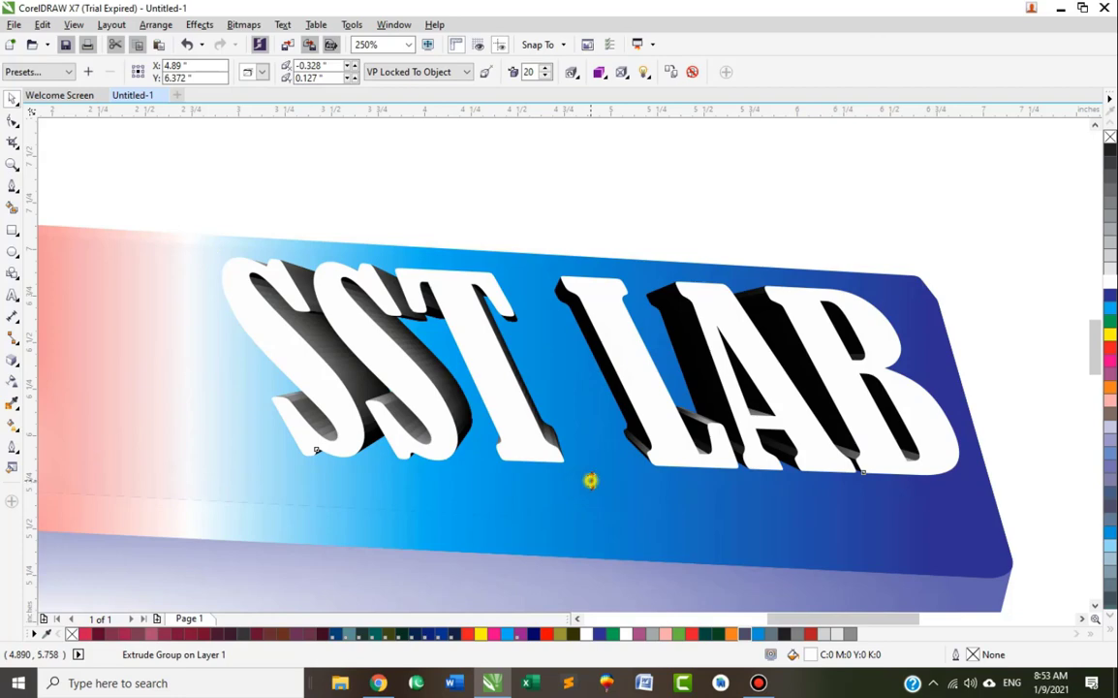
{"action": "left_click_drag", "start_coordinate": [591, 480], "coordinate": [598, 524]}
Skew the top edge of the extruded text slightly more toward the red end
{"action": "left_click", "coordinate": [642, 404]}
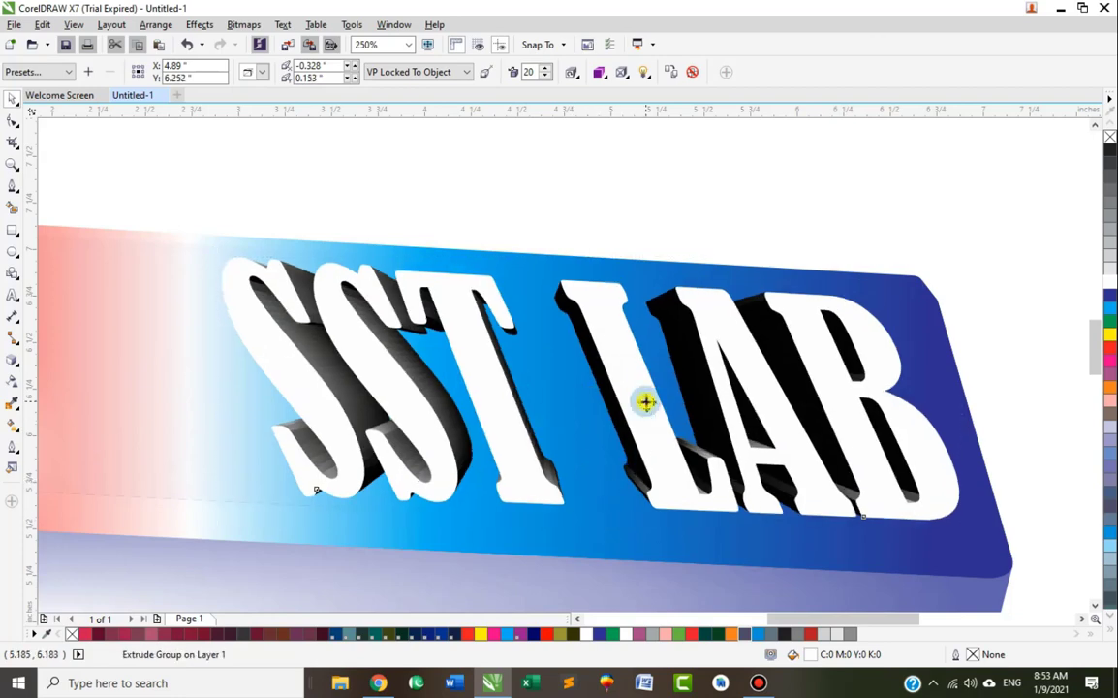
{"action": "left_click_drag", "start_coordinate": [596, 250], "coordinate": [578, 283]}
{"action": "scroll", "coordinate": [622, 342], "scroll_direction": "down", "scroll_amount": 3}
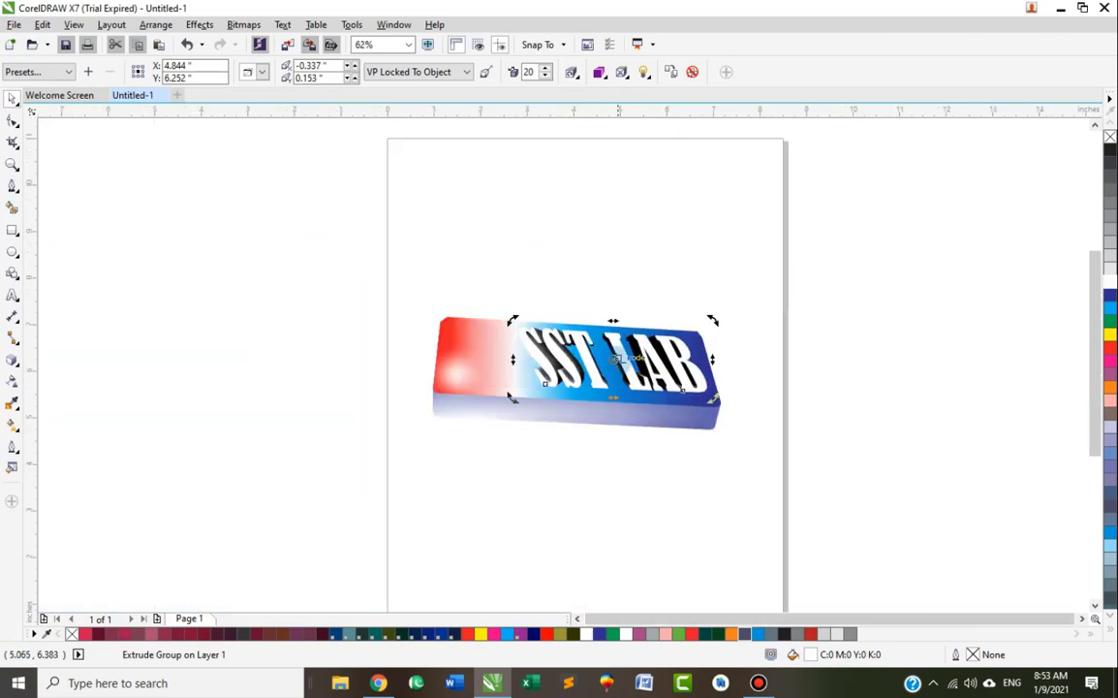
{"action": "scroll", "coordinate": [616, 356], "scroll_direction": "up", "scroll_amount": 2}
Fine-tune the text's height to about 1.32 in and position it at about X 4.80, Y 6.27 inches on the box top
{"action": "left_click", "coordinate": [644, 412]}
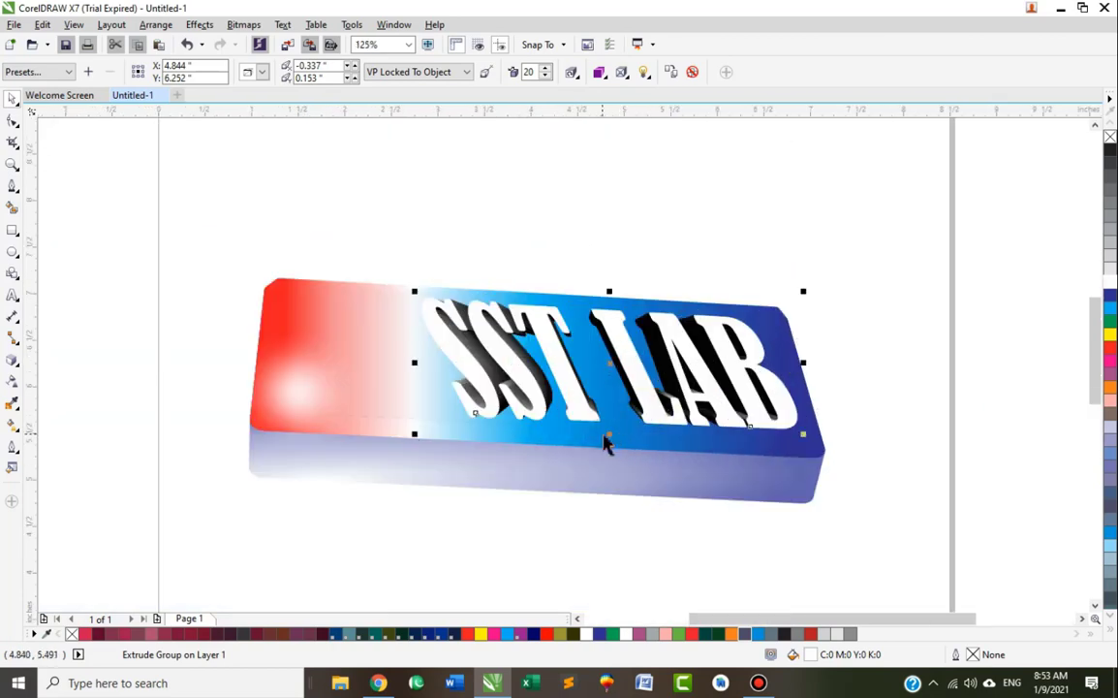
{"action": "left_click_drag", "start_coordinate": [609, 433], "coordinate": [608, 441]}
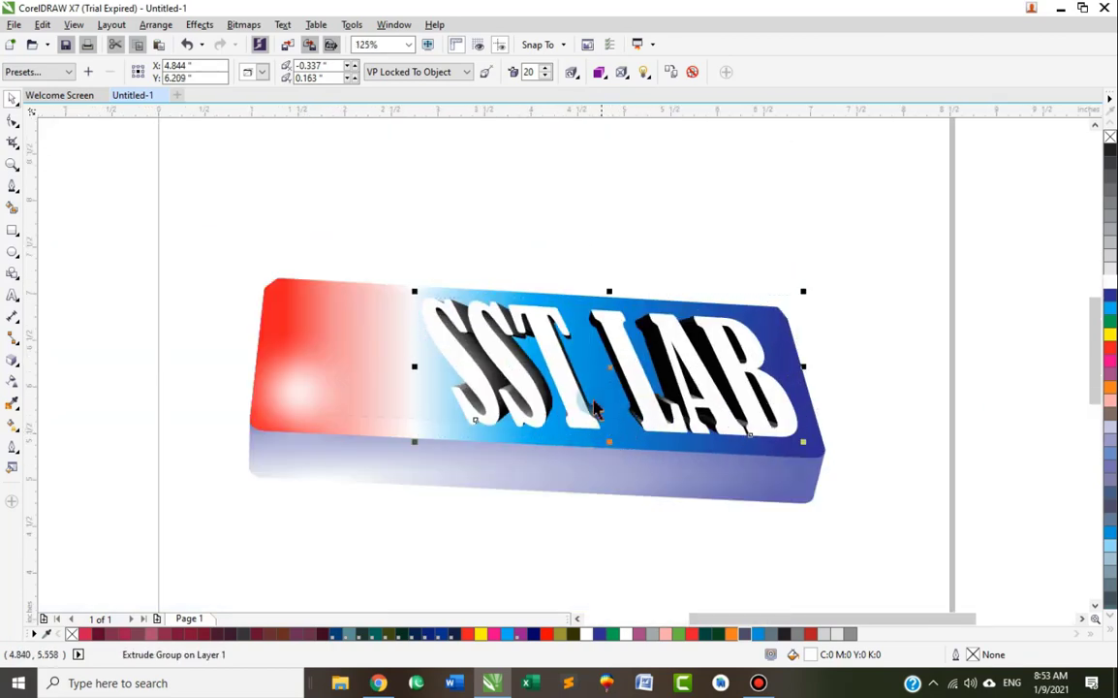
{"action": "left_click", "coordinate": [585, 411]}
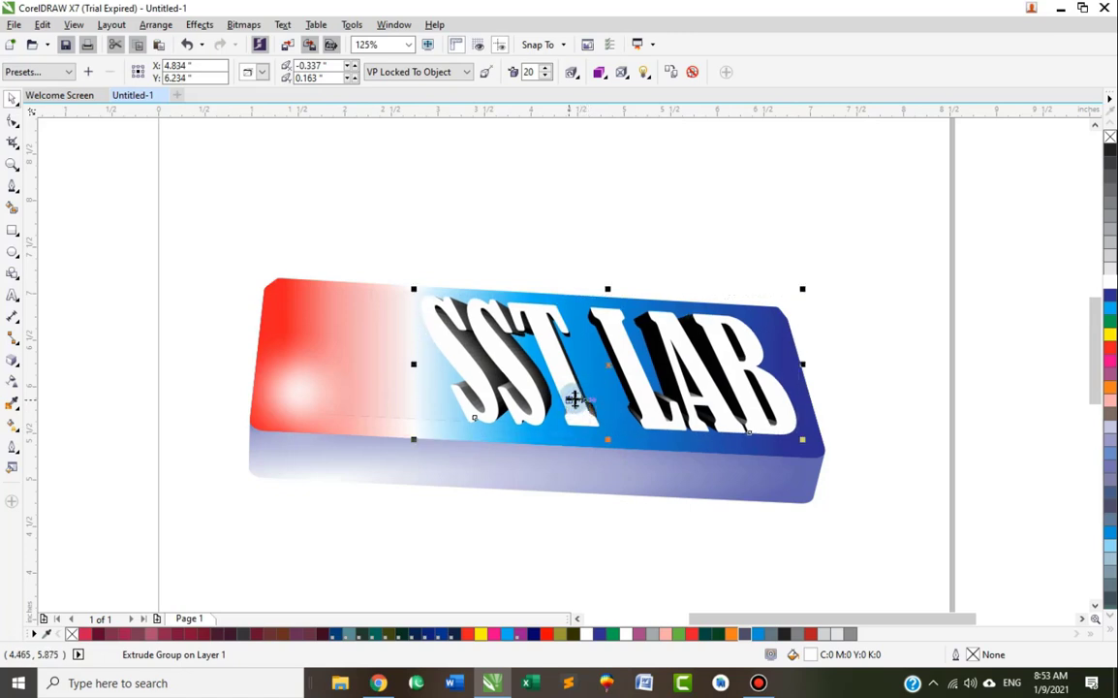
{"action": "left_click_drag", "start_coordinate": [606, 442], "coordinate": [610, 412]}
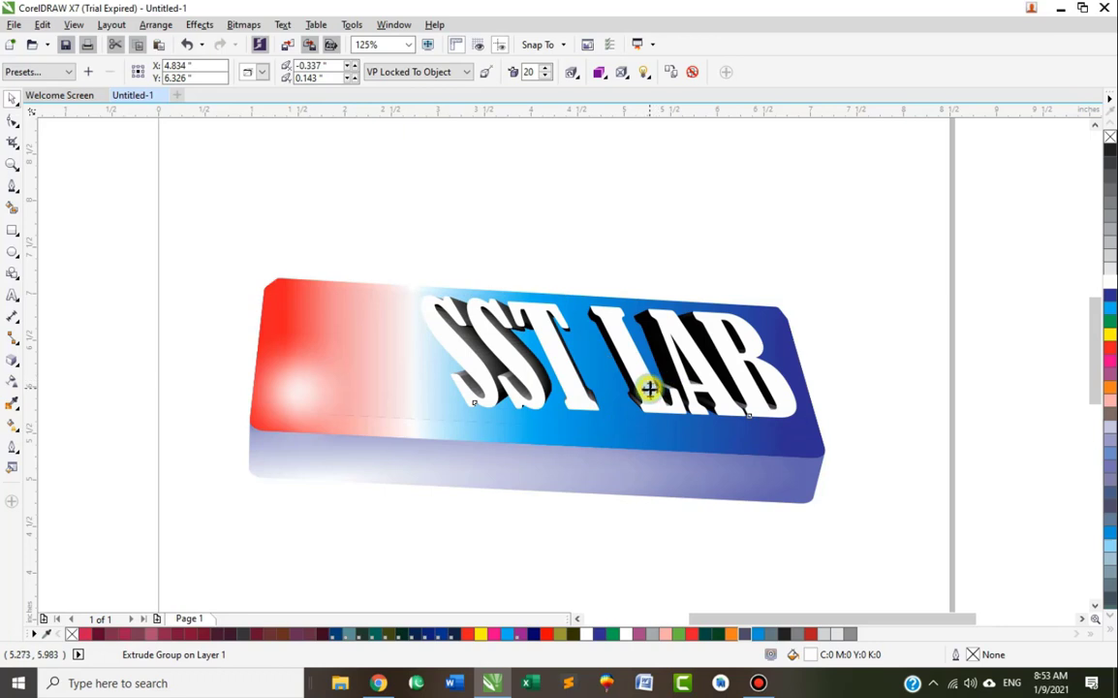
{"action": "scroll", "coordinate": [649, 388], "scroll_direction": "up", "scroll_amount": 2}
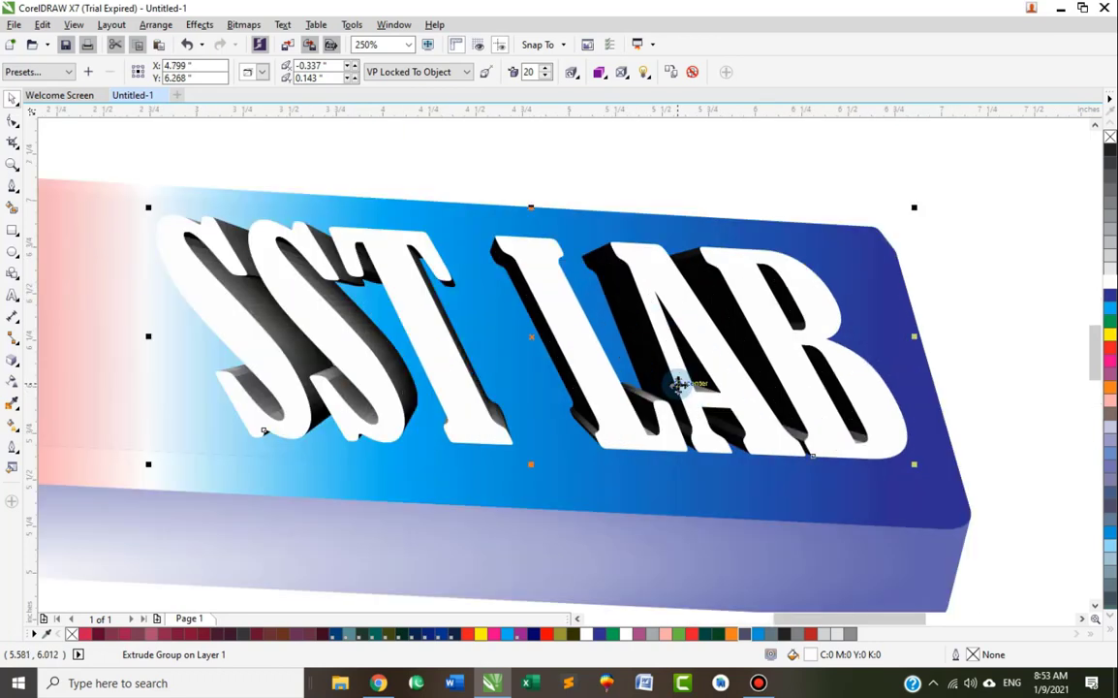
Break the extrude group apart into the white front text and its extrusion, and clear the selection
{"action": "key", "text": "space"}
{"action": "left_click", "coordinate": [549, 163]}
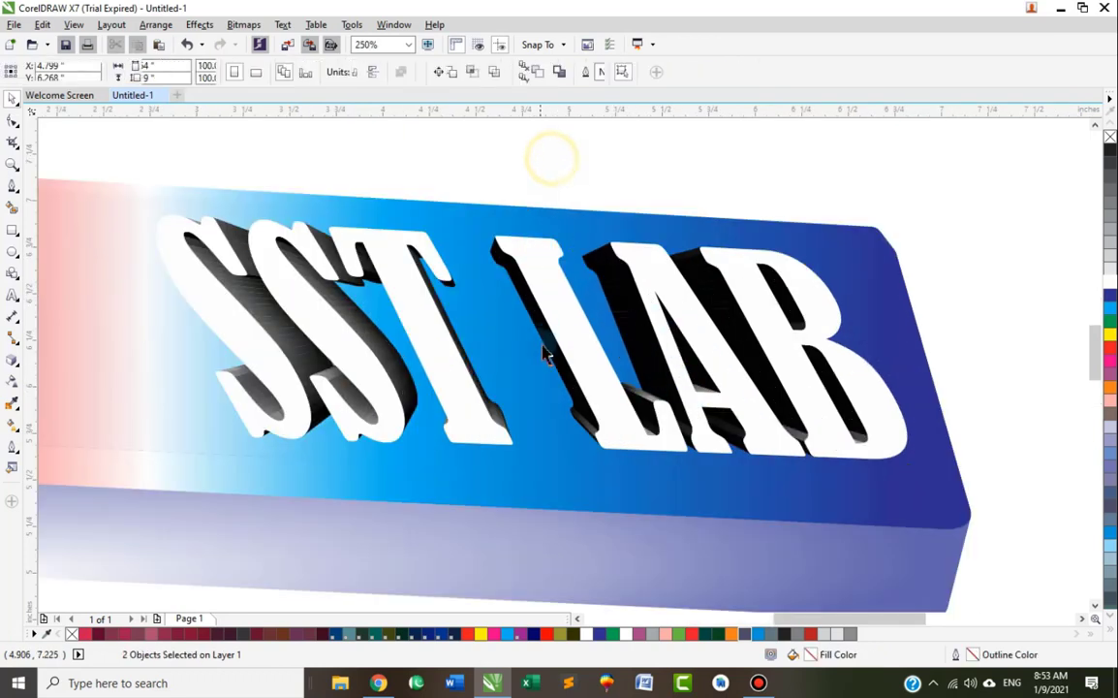
Try moving the white front text away from its extrusion, and undo the moves
{"action": "left_click", "coordinate": [564, 299]}
{"action": "left_click_drag", "start_coordinate": [564, 305], "coordinate": [676, 282]}
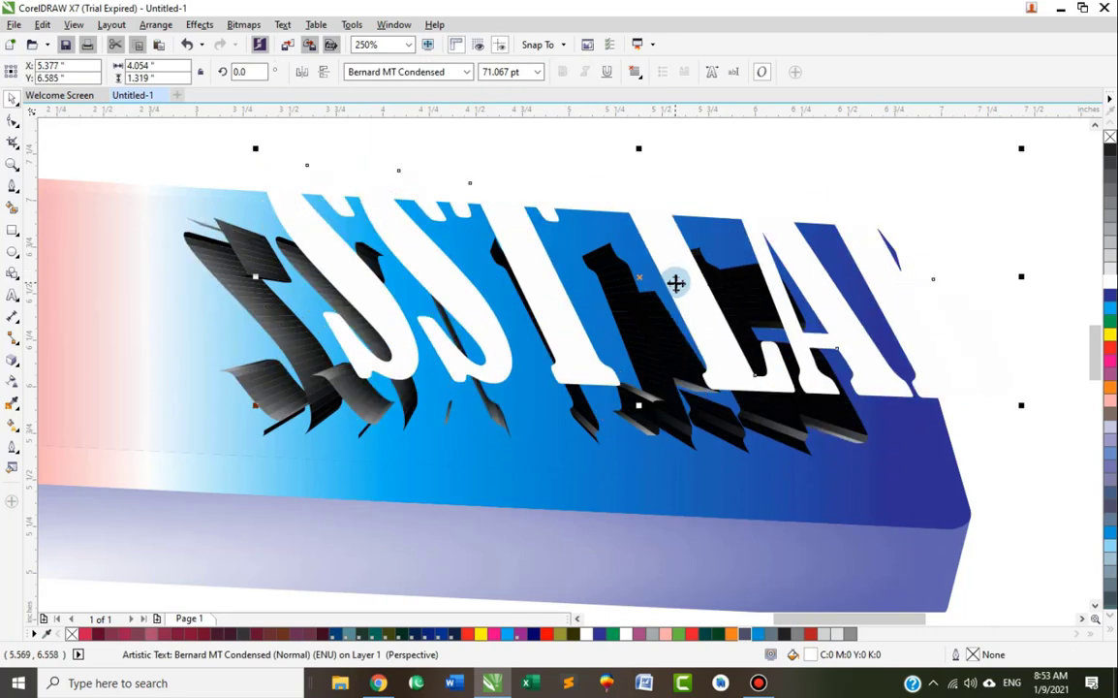
{"action": "key", "text": "ctrl+z"}
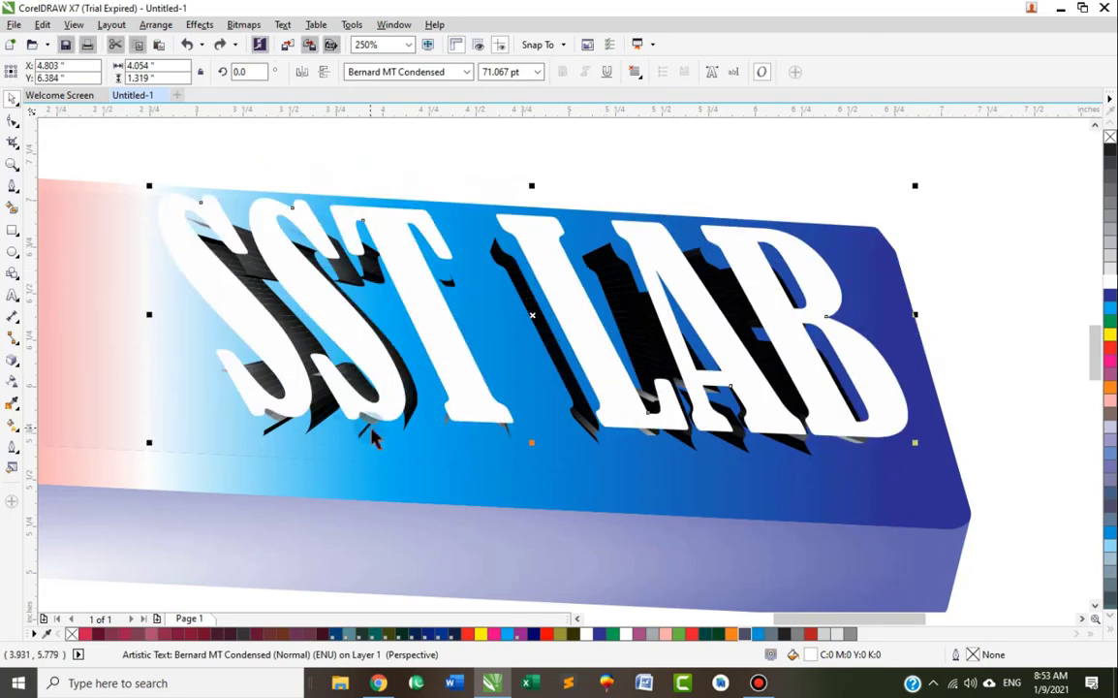
{"action": "key", "text": "ctrl+z"}
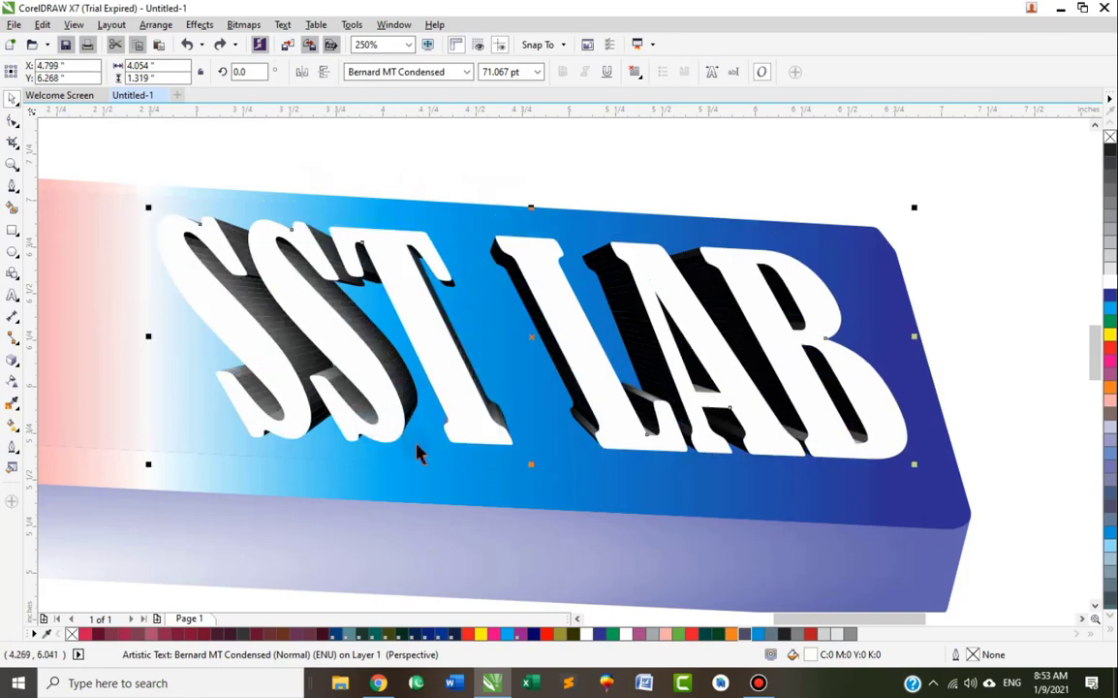
Move the white front text up toward the blue end, off the separated extrusion group
{"action": "left_click", "coordinate": [599, 536]}
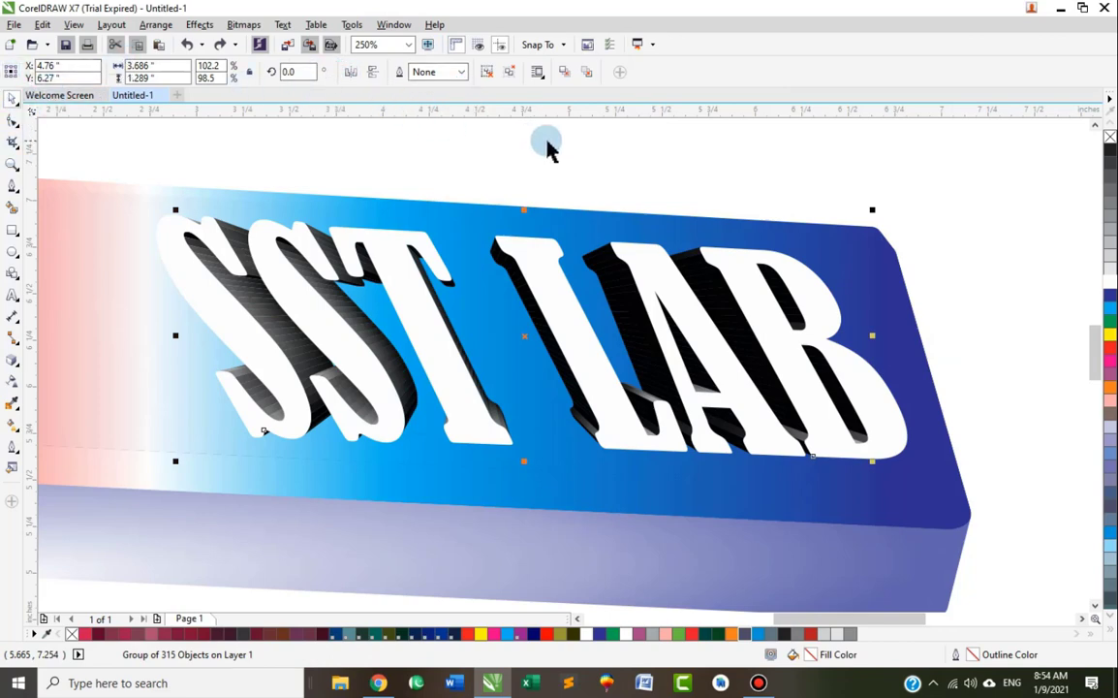
{"action": "left_click_drag", "start_coordinate": [543, 267], "coordinate": [789, 145]}
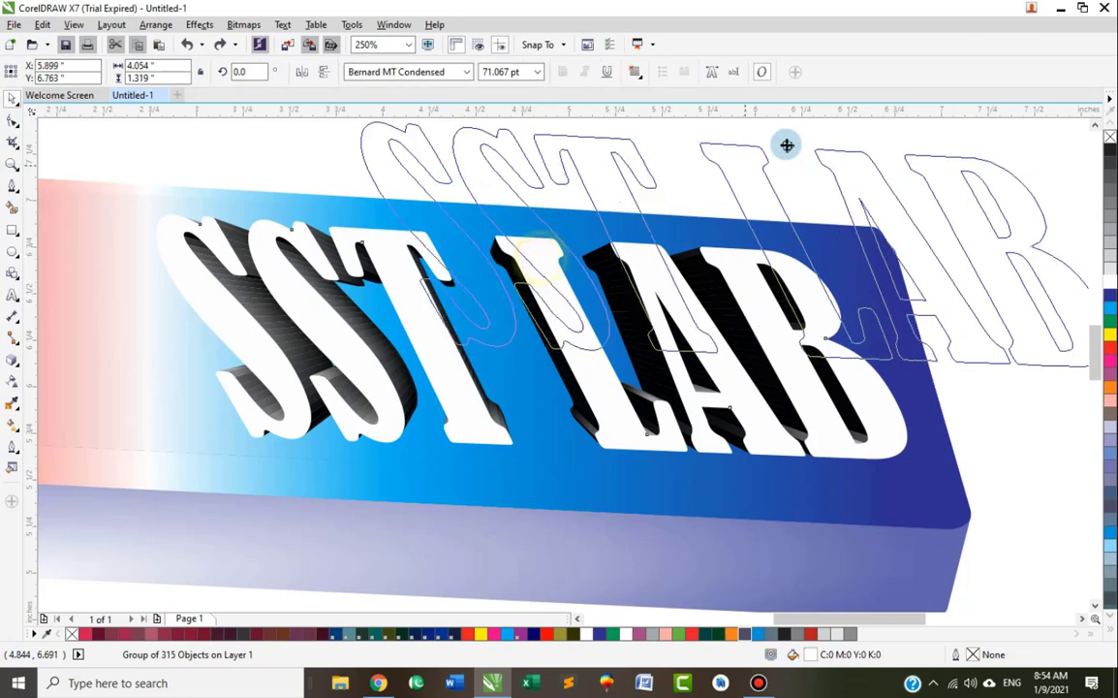
Select the extrusion group, ungroup its pieces and weld them into a single curve
{"action": "left_click_drag", "start_coordinate": [138, 174], "coordinate": [925, 491]}
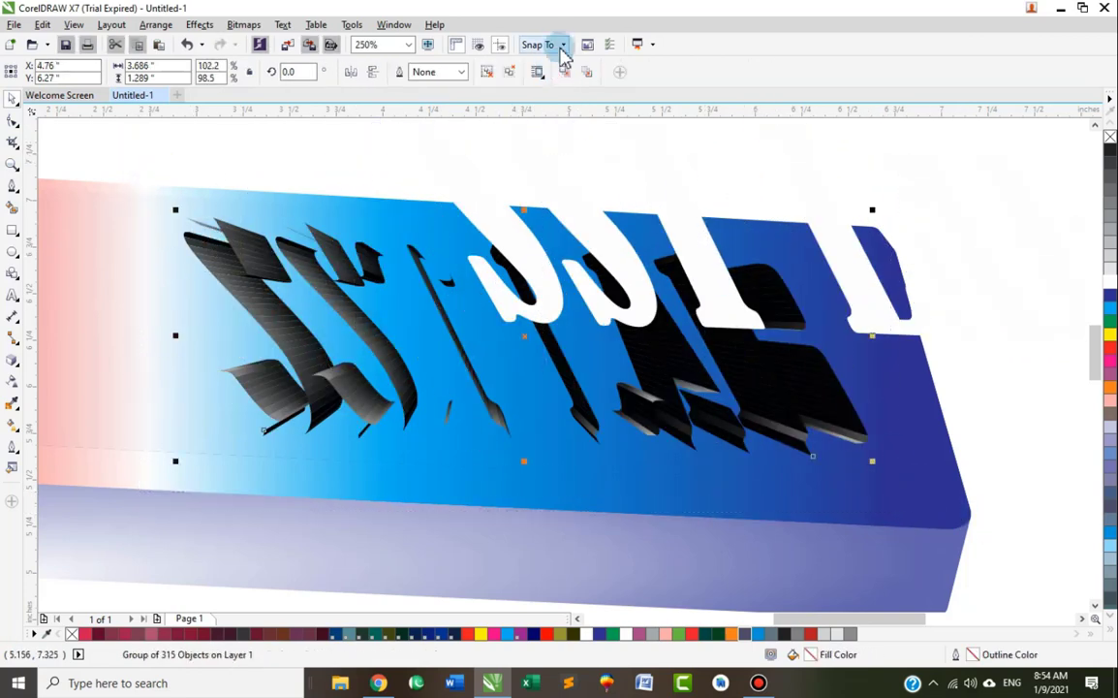
{"action": "left_click", "coordinate": [514, 77]}
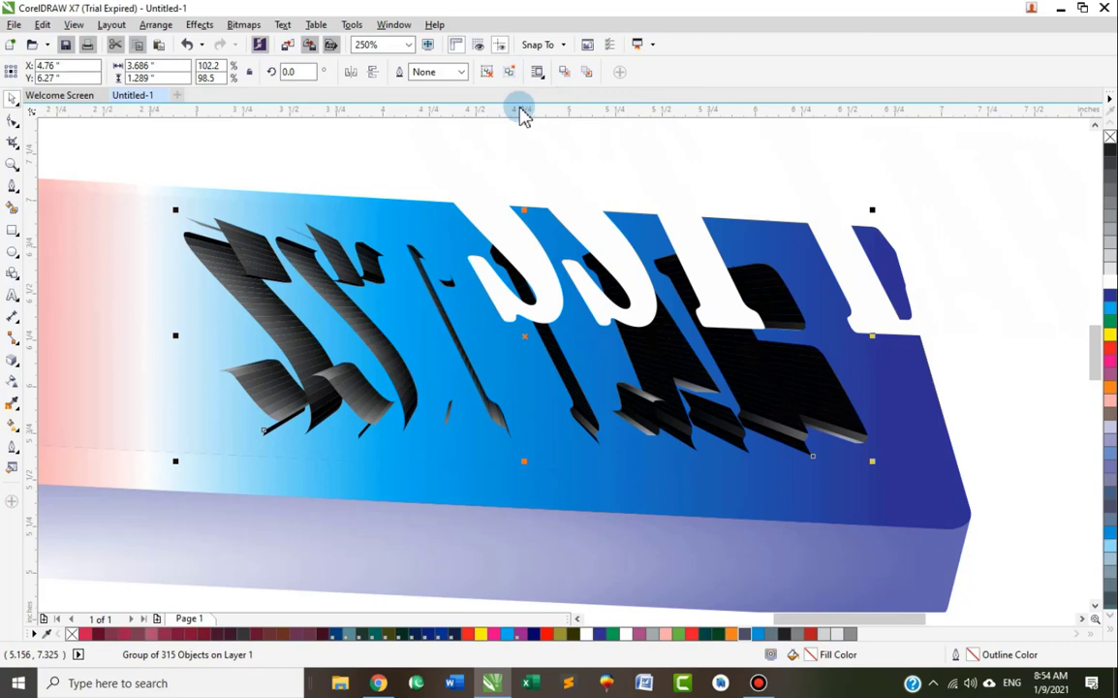
{"action": "left_click", "coordinate": [427, 74]}
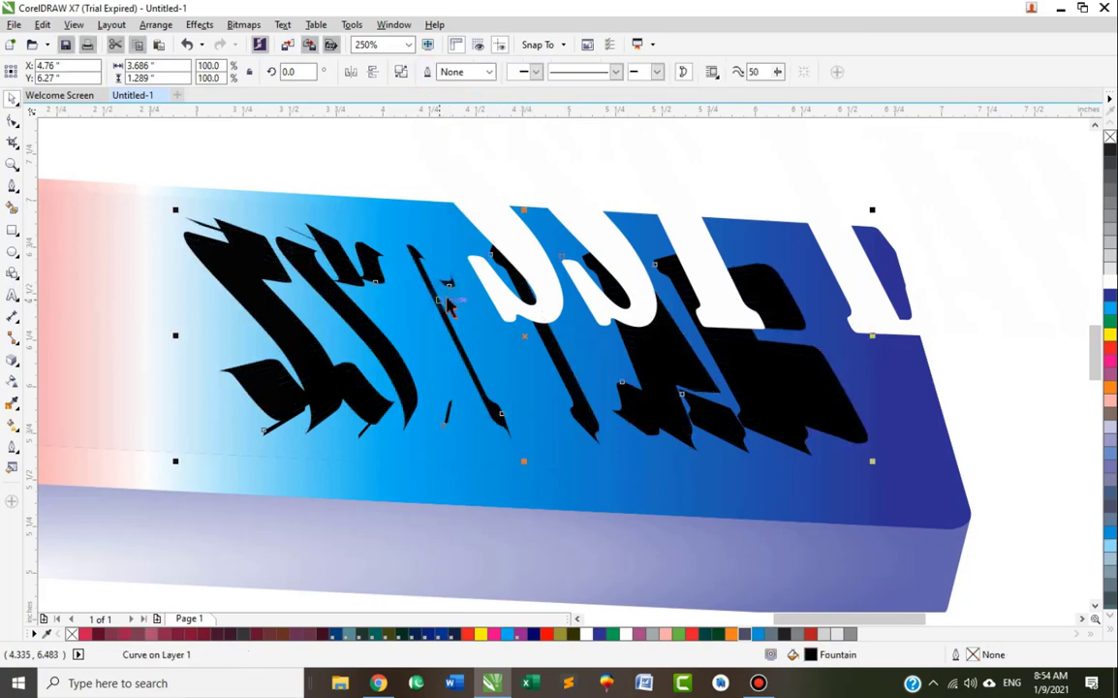
Undo the weld and the front text move, and weld the ungrouped extrusion pieces again with the text in place
{"action": "key", "text": "ctrl+z"}
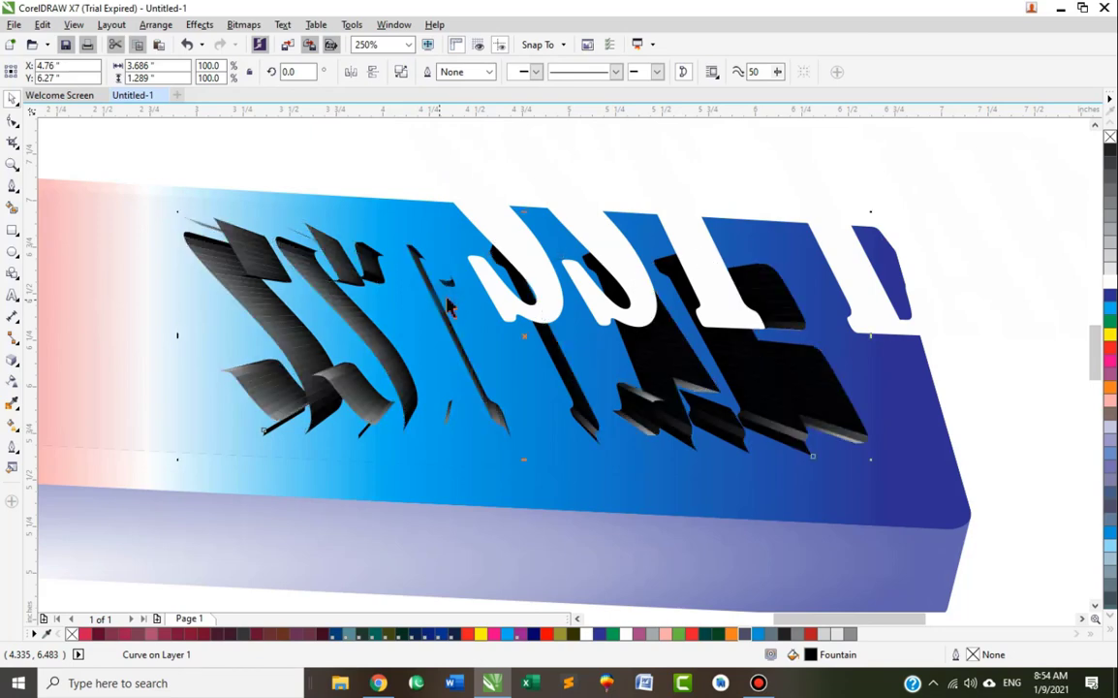
{"action": "key", "text": "ctrl+z"}
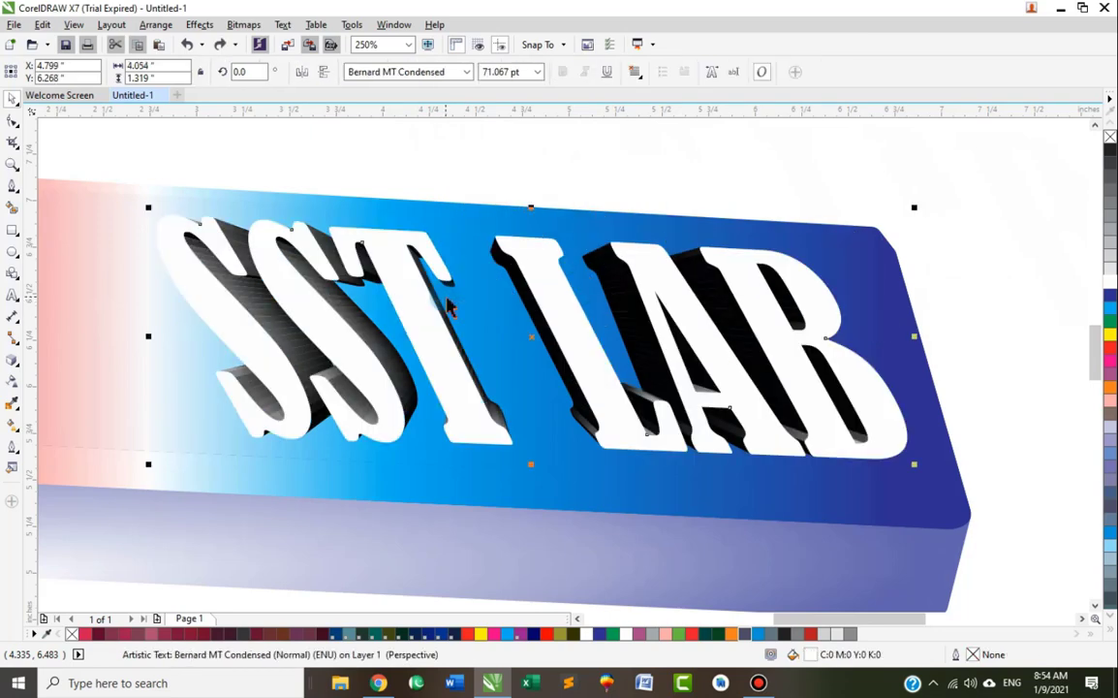
{"action": "key", "text": "ctrl+shift+z"}
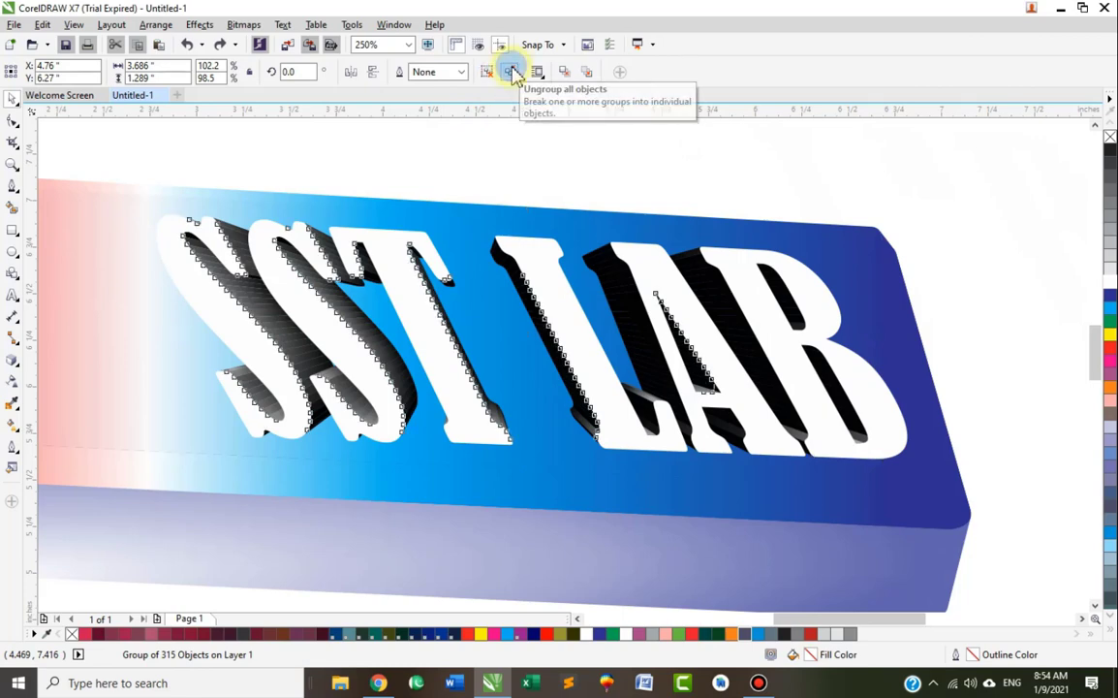
{"action": "left_click", "coordinate": [511, 72]}
{"action": "left_click", "coordinate": [431, 73]}
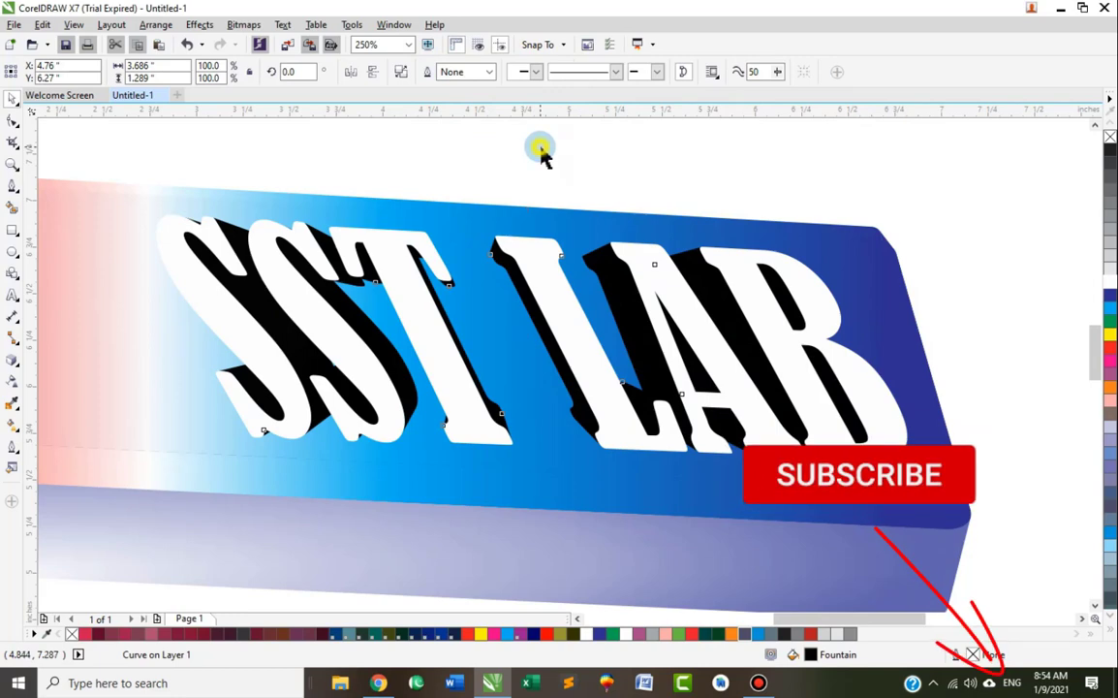
Try moving the white SST LAB text up off the welded extrusion, and undo the move
{"action": "key", "text": "Escape"}
{"action": "left_click_drag", "start_coordinate": [654, 294], "coordinate": [654, 266]}
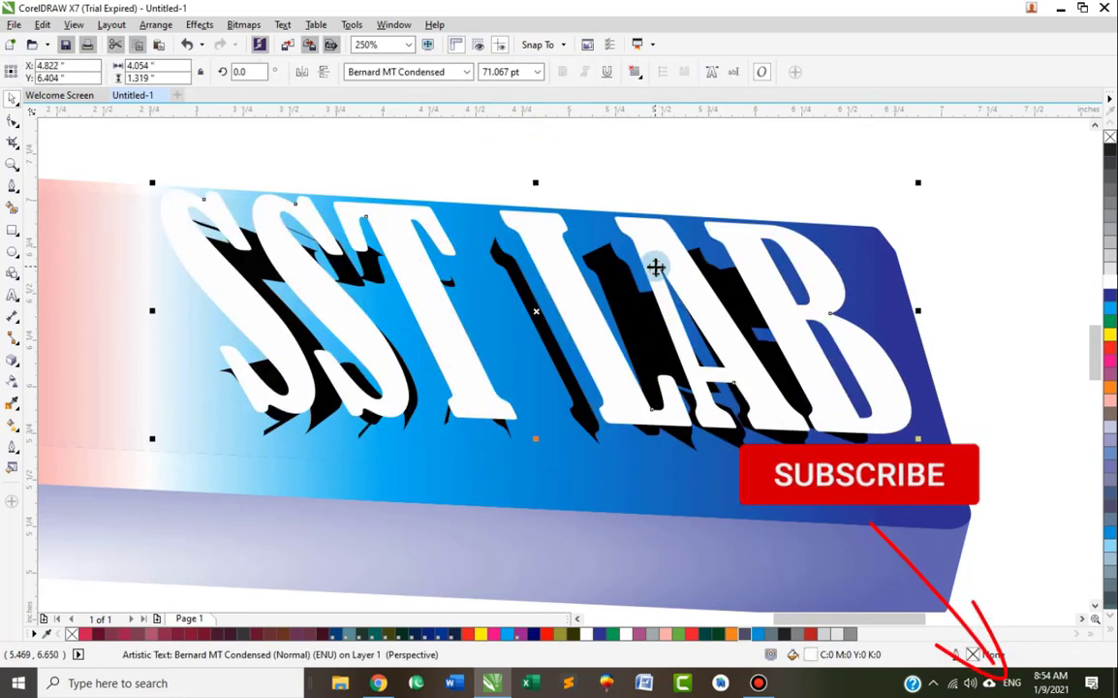
{"action": "key", "text": "ctrl+z"}
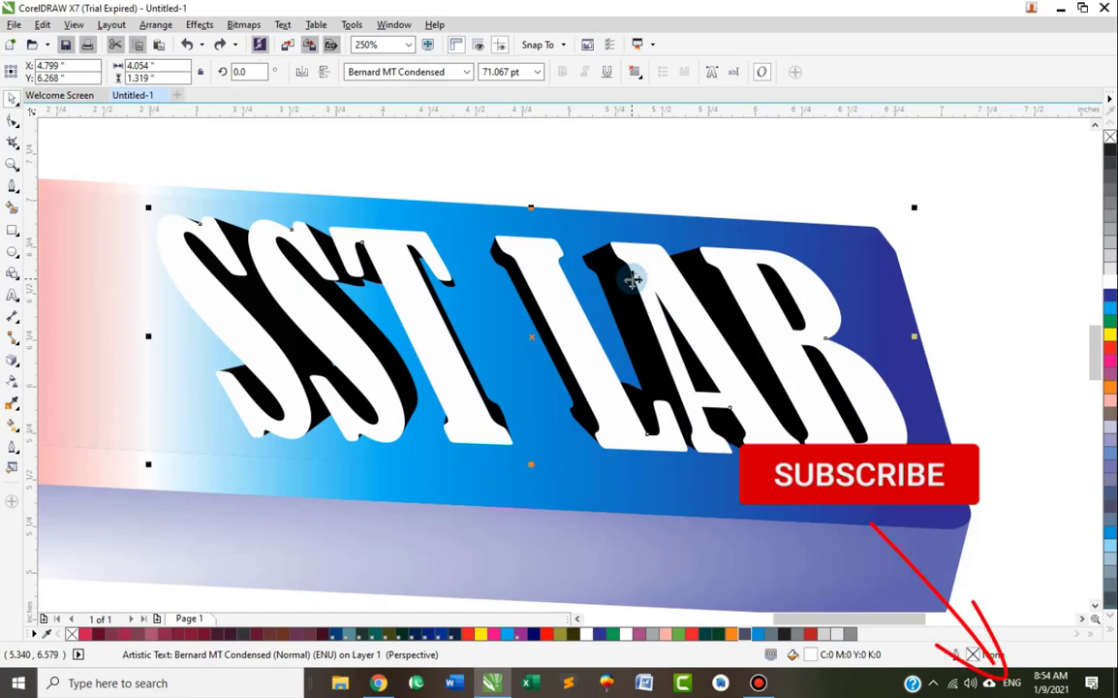
Try blue and magenta fills on the welded extrusion curve, and undo the color changes
{"action": "key", "text": "ctrl+q"}
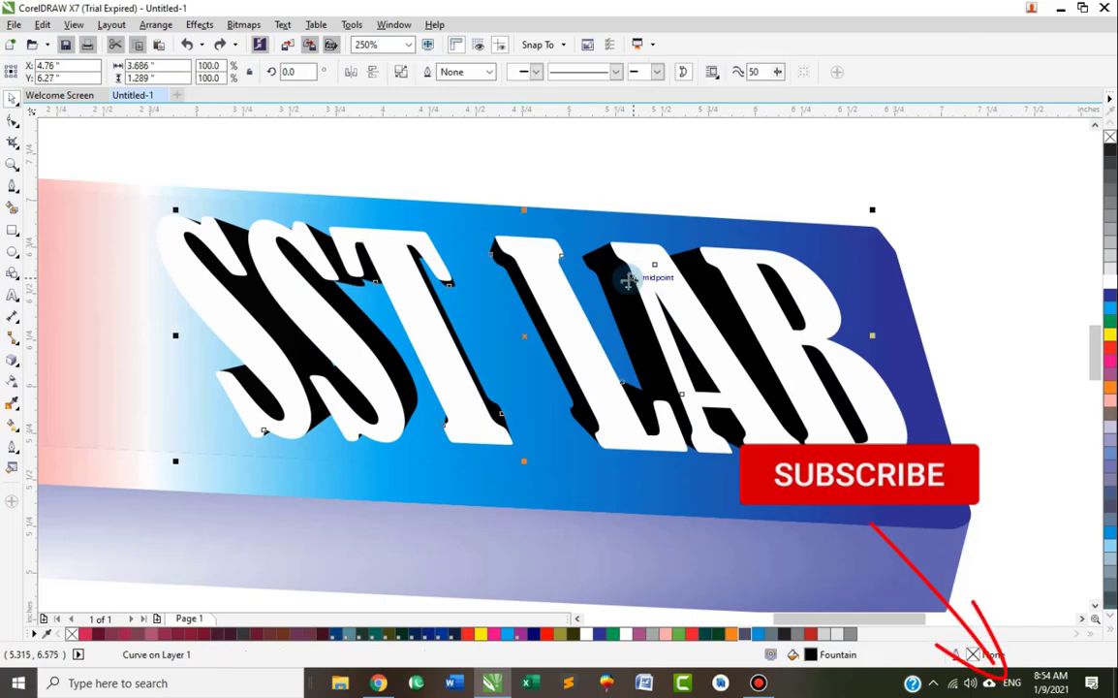
{"action": "left_click", "coordinate": [1110, 296]}
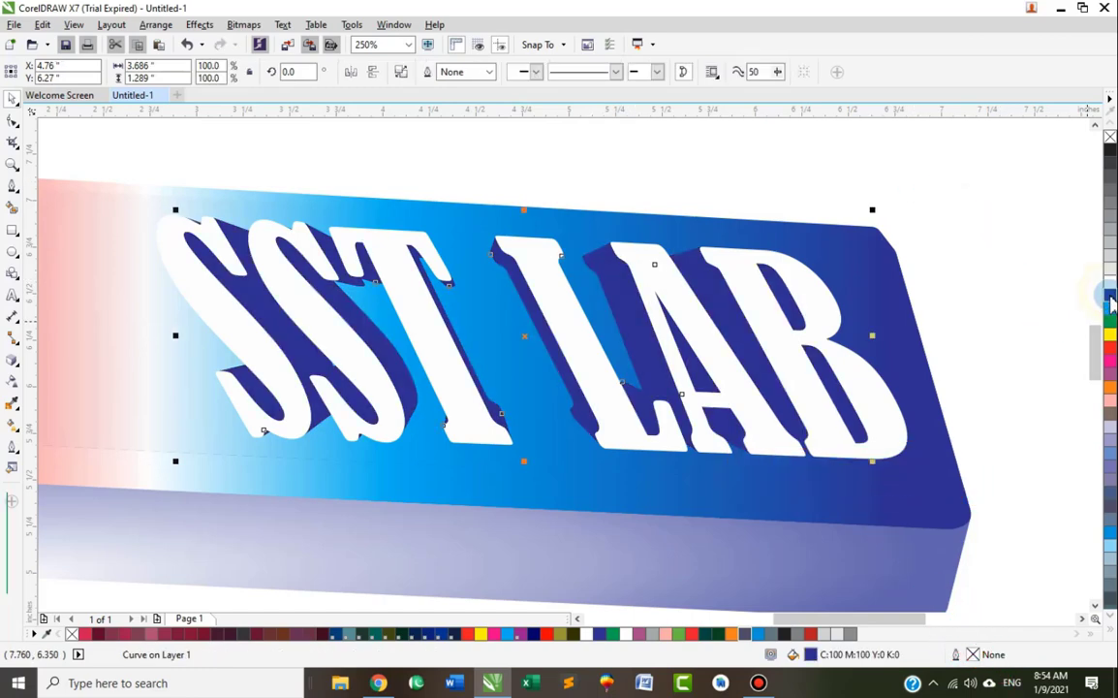
{"action": "left_click", "coordinate": [1111, 356]}
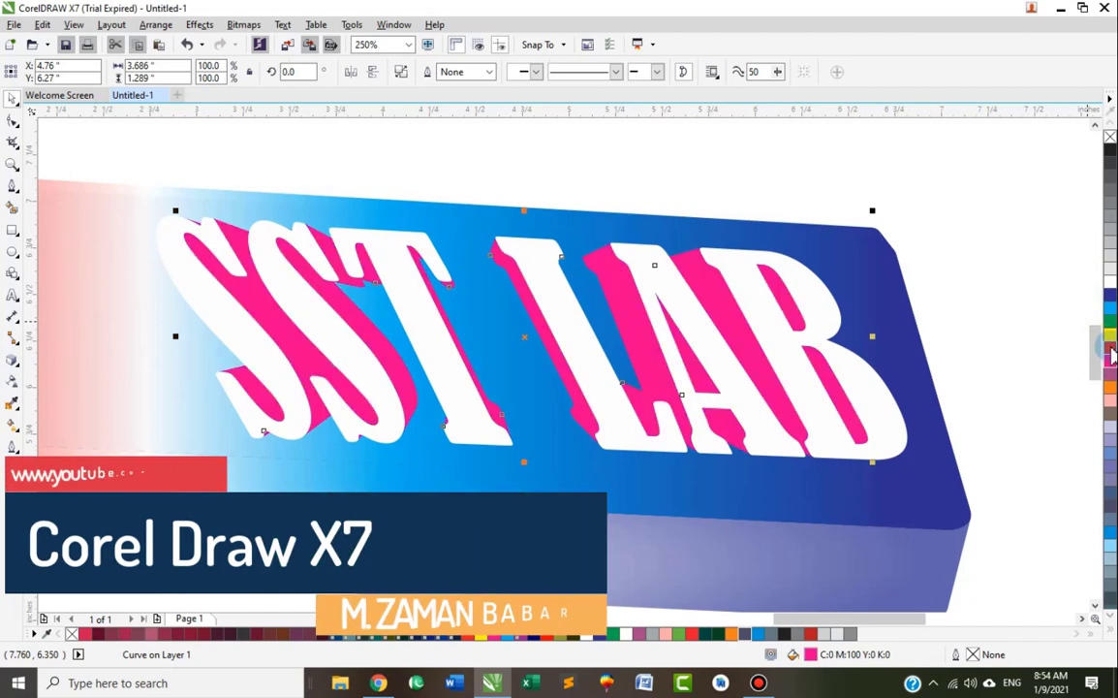
{"action": "left_click", "coordinate": [1110, 346]}
{"action": "key", "text": "ctrl+z"}
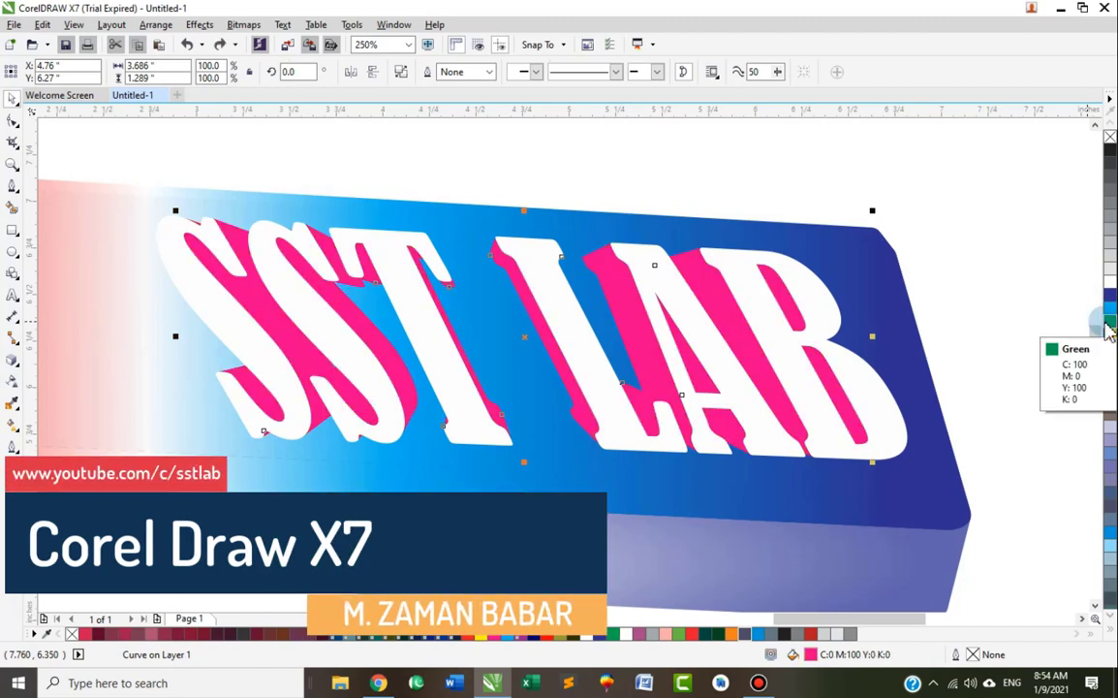
{"action": "key", "text": "ctrl+z"}
{"action": "key", "text": "ctrl+z"}
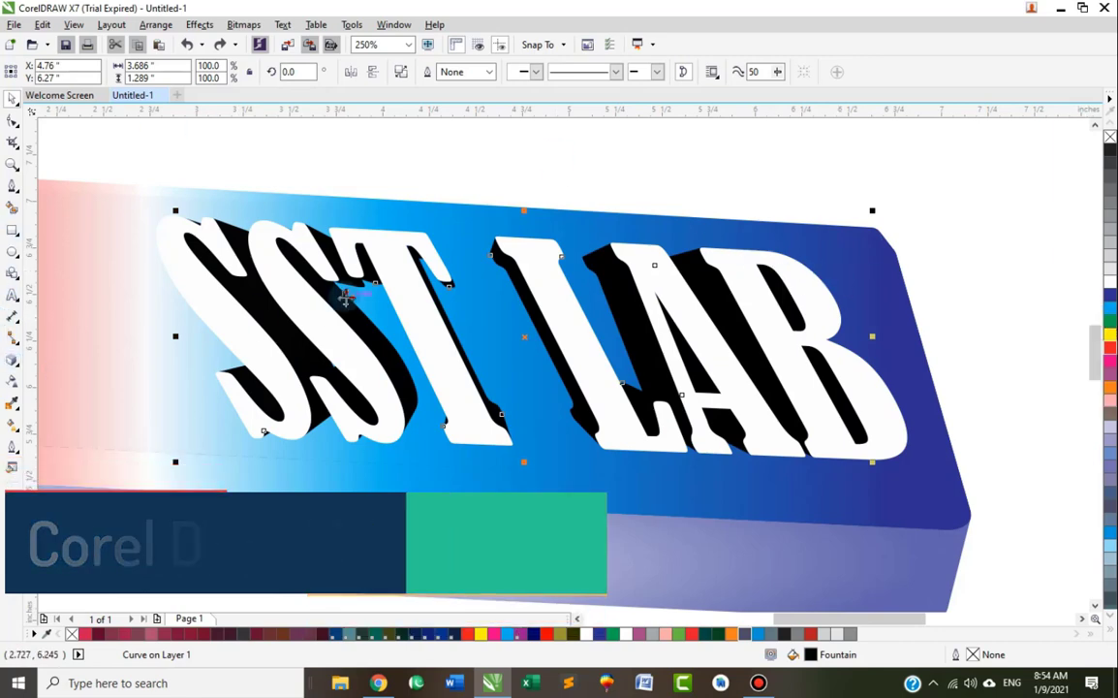
Fill the SST LAB front text with blue and finally with red
{"action": "left_click", "coordinate": [307, 312]}
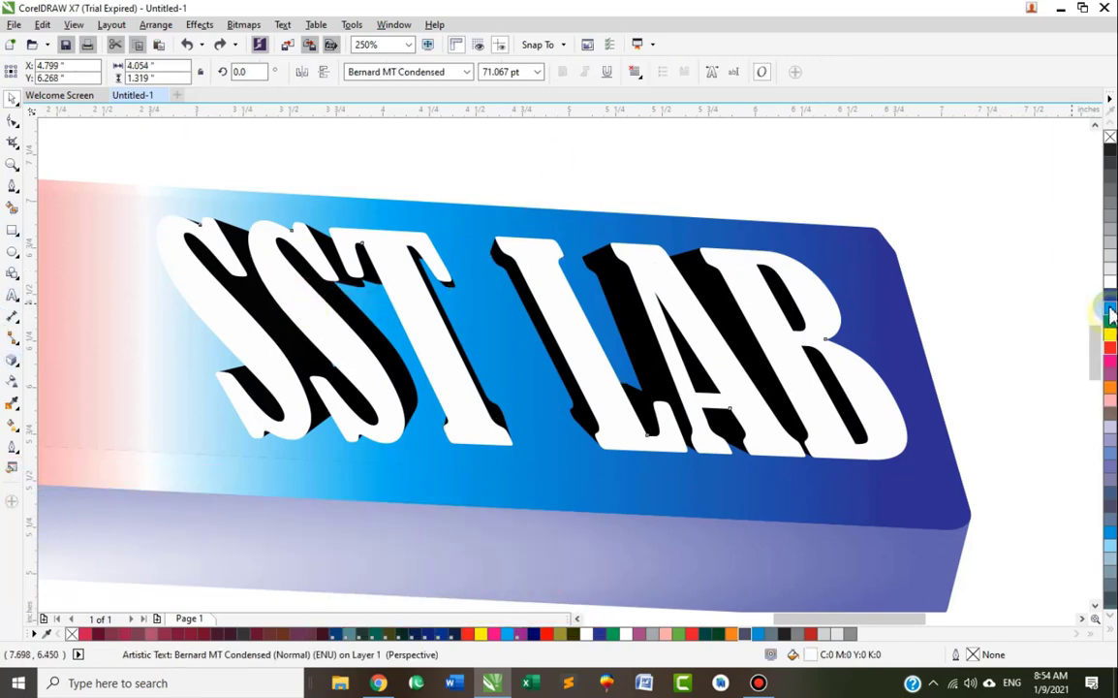
{"action": "left_click", "coordinate": [1110, 308]}
{"action": "left_click", "coordinate": [1110, 296]}
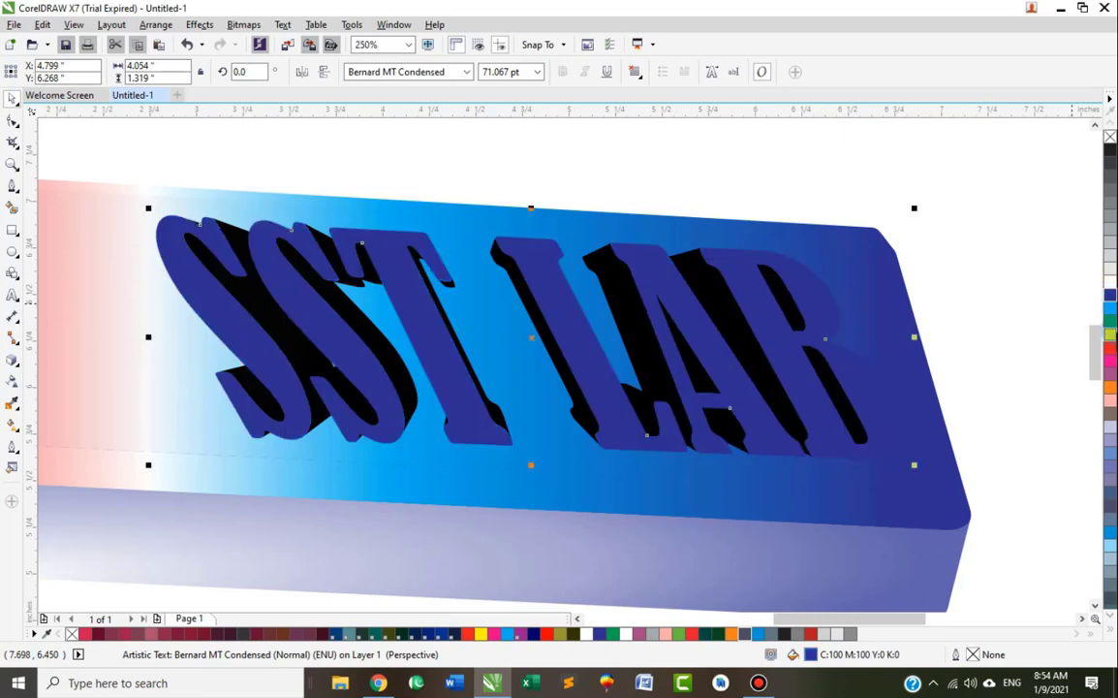
{"action": "left_click", "coordinate": [1111, 355]}
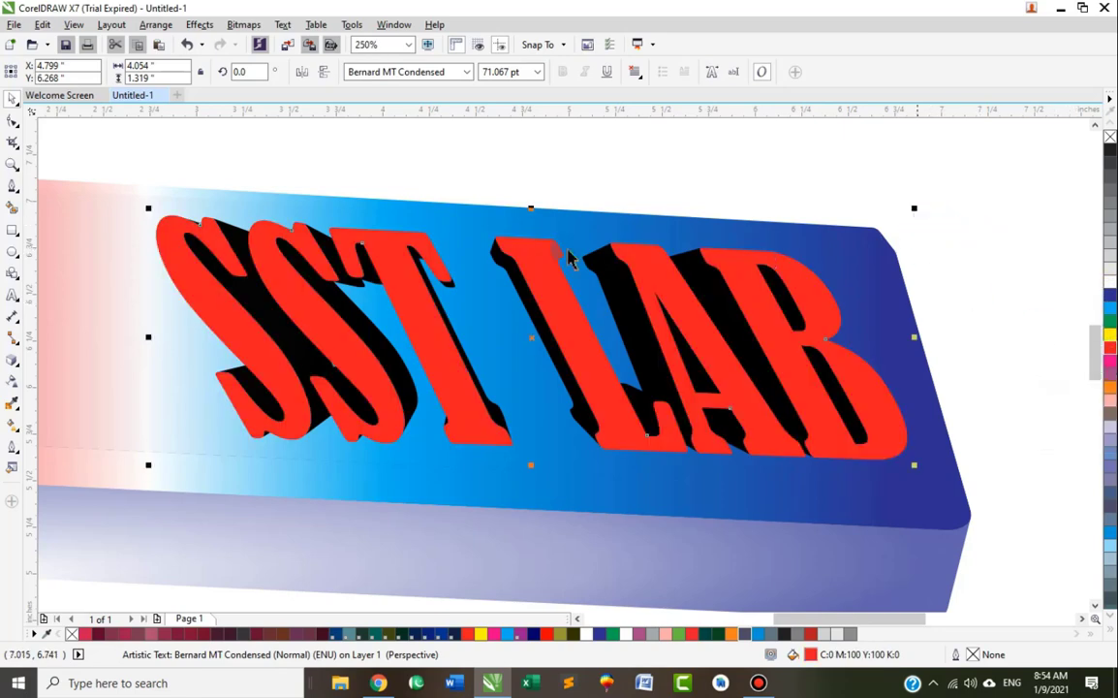
Undo the recoloring, welding and separation until the SST LAB text is a live extrude group
{"action": "left_click_drag", "start_coordinate": [108, 170], "coordinate": [998, 512]}
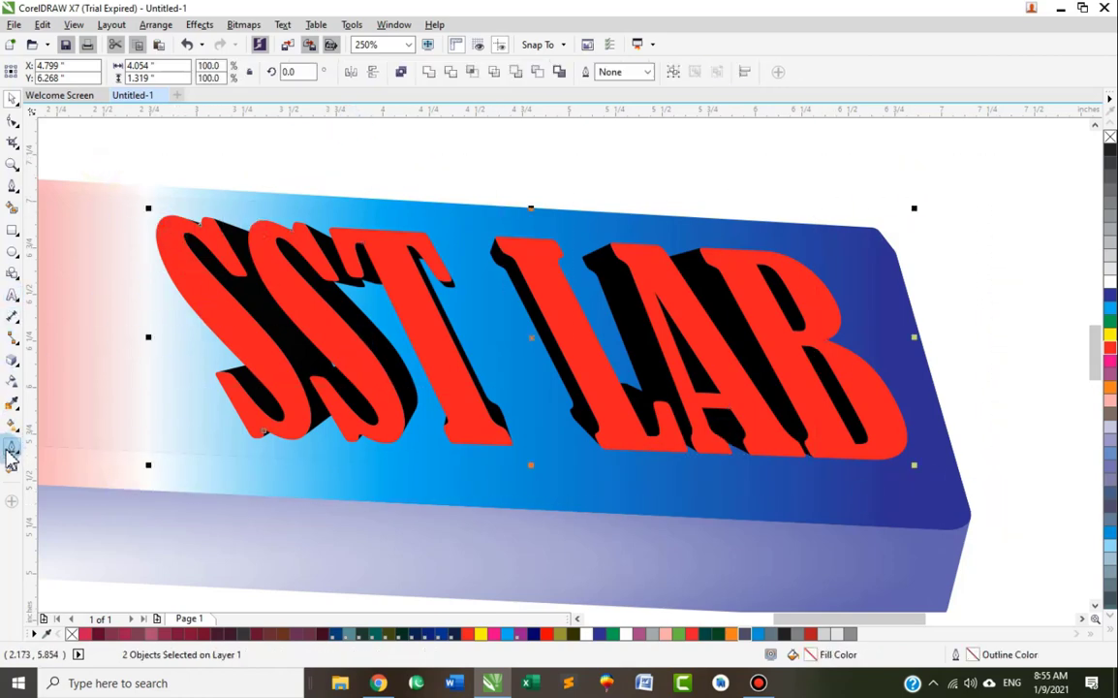
{"action": "left_click", "coordinate": [12, 358]}
{"action": "left_click", "coordinate": [259, 250]}
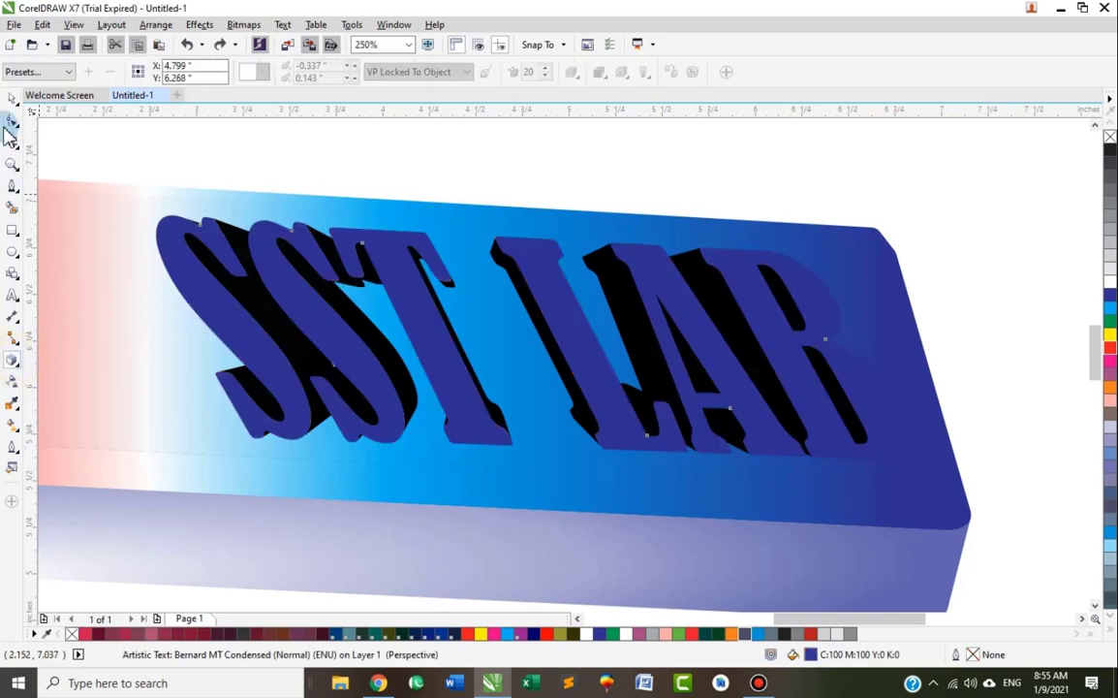
{"action": "left_click", "coordinate": [10, 128]}
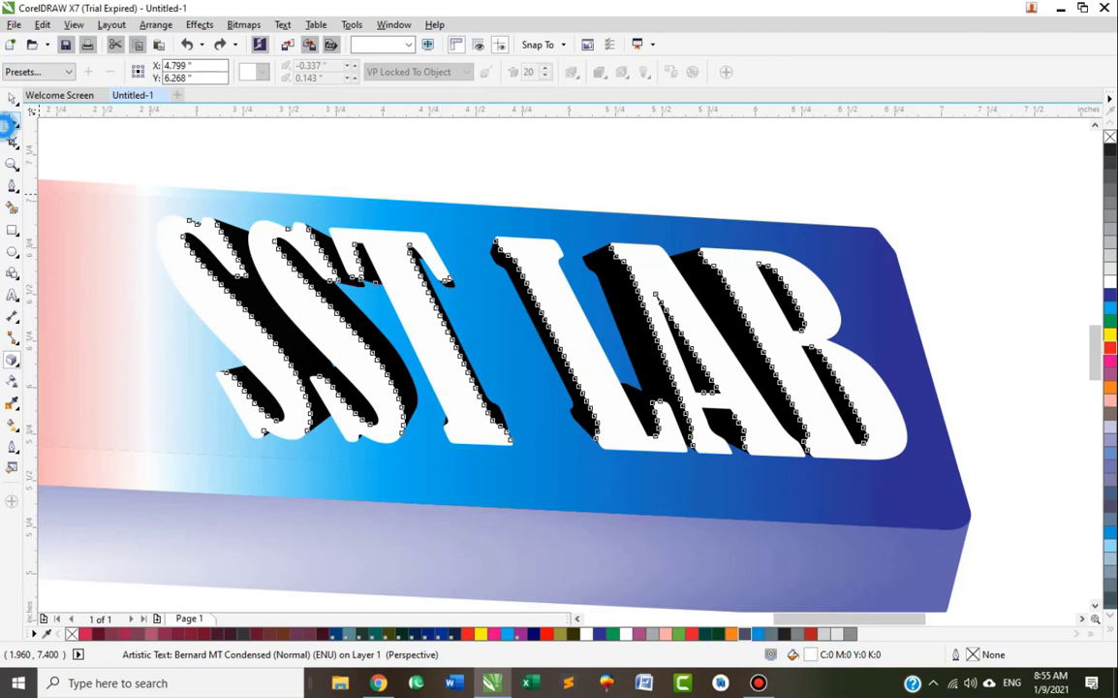
{"action": "left_click", "coordinate": [12, 99]}
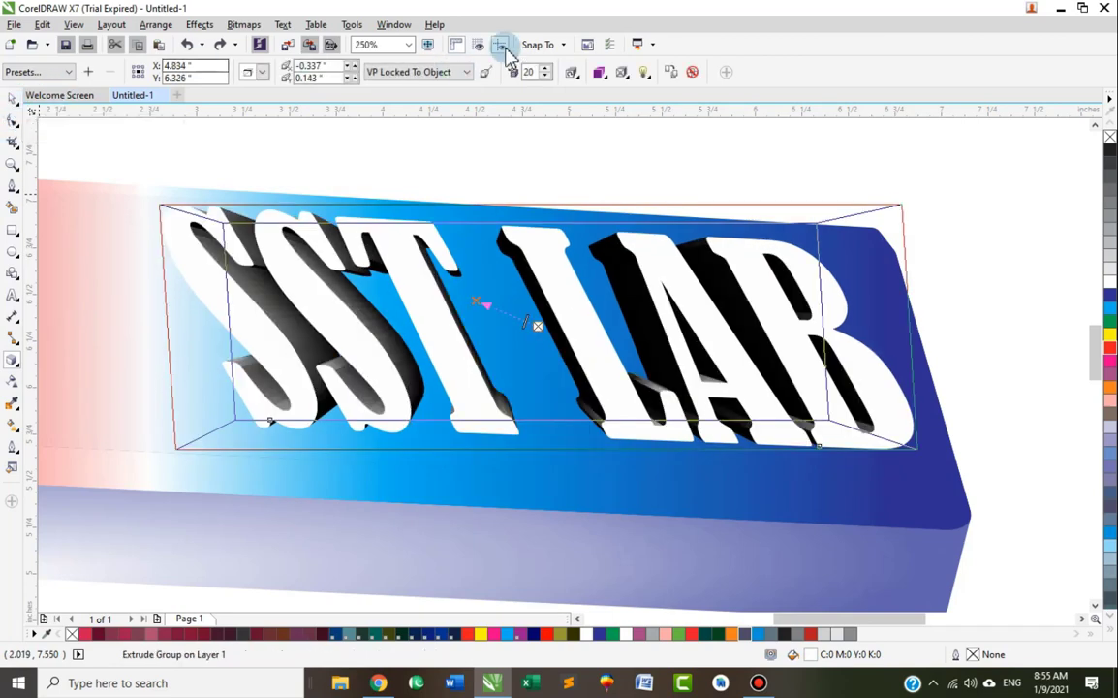
Set the text extrusion's depth to 15, try an enlarged front extrusion type, and restore the smaller receding type
{"action": "left_click", "coordinate": [546, 76]}
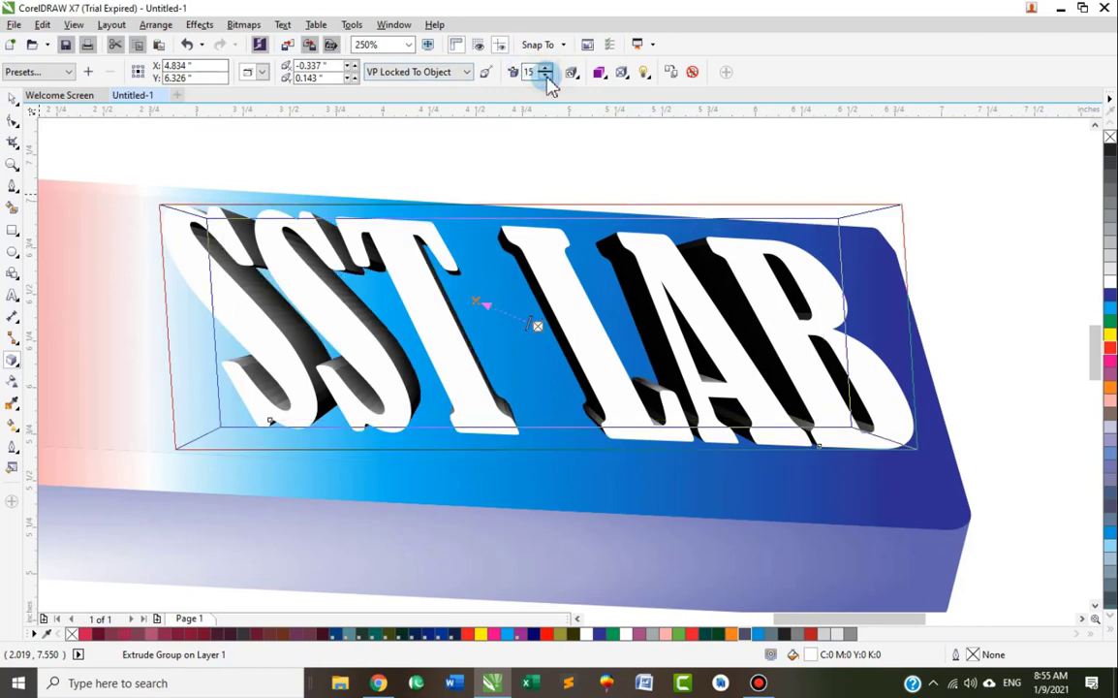
{"action": "left_click", "coordinate": [256, 72]}
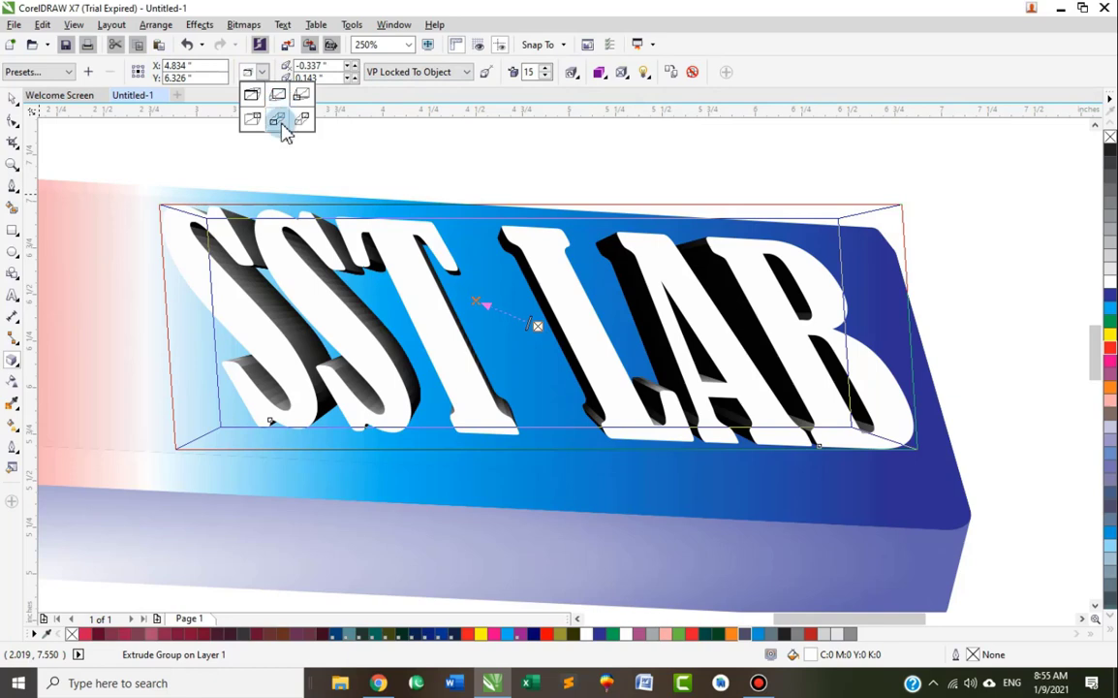
{"action": "left_click", "coordinate": [253, 120]}
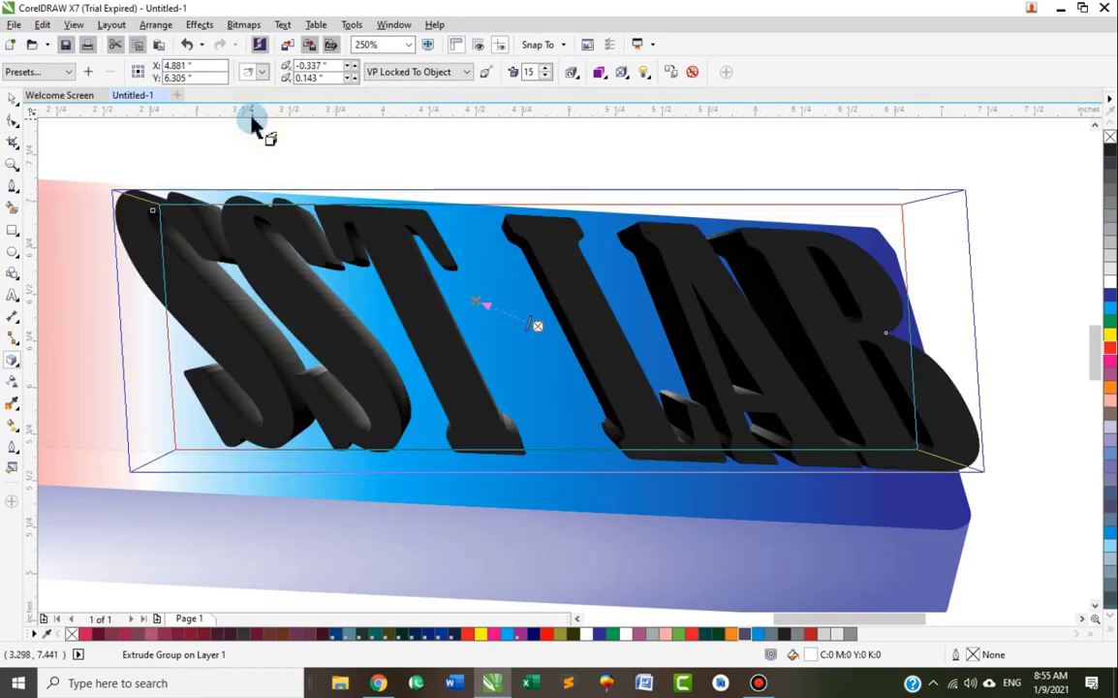
{"action": "left_click", "coordinate": [263, 76]}
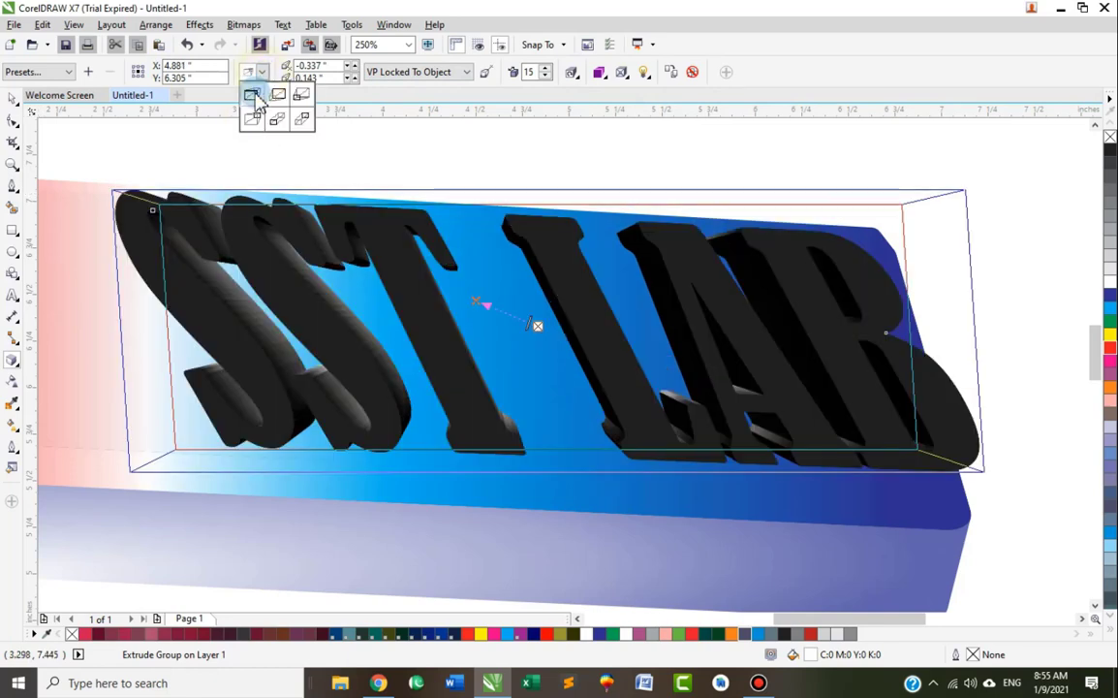
{"action": "left_click", "coordinate": [277, 92]}
Set the text extrusion's vanishing point to X -0.317 in and Y 0.193 in
{"action": "left_click", "coordinate": [350, 80]}
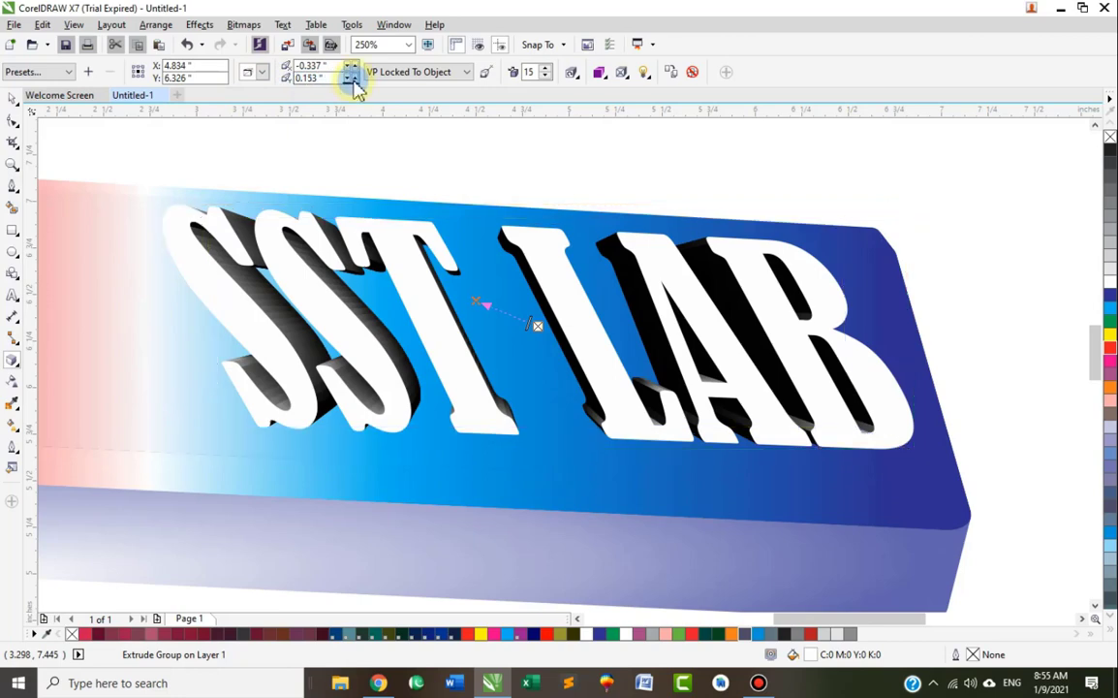
{"action": "left_click", "coordinate": [351, 79]}
{"action": "left_click", "coordinate": [351, 79]}
{"action": "left_click", "coordinate": [351, 80]}
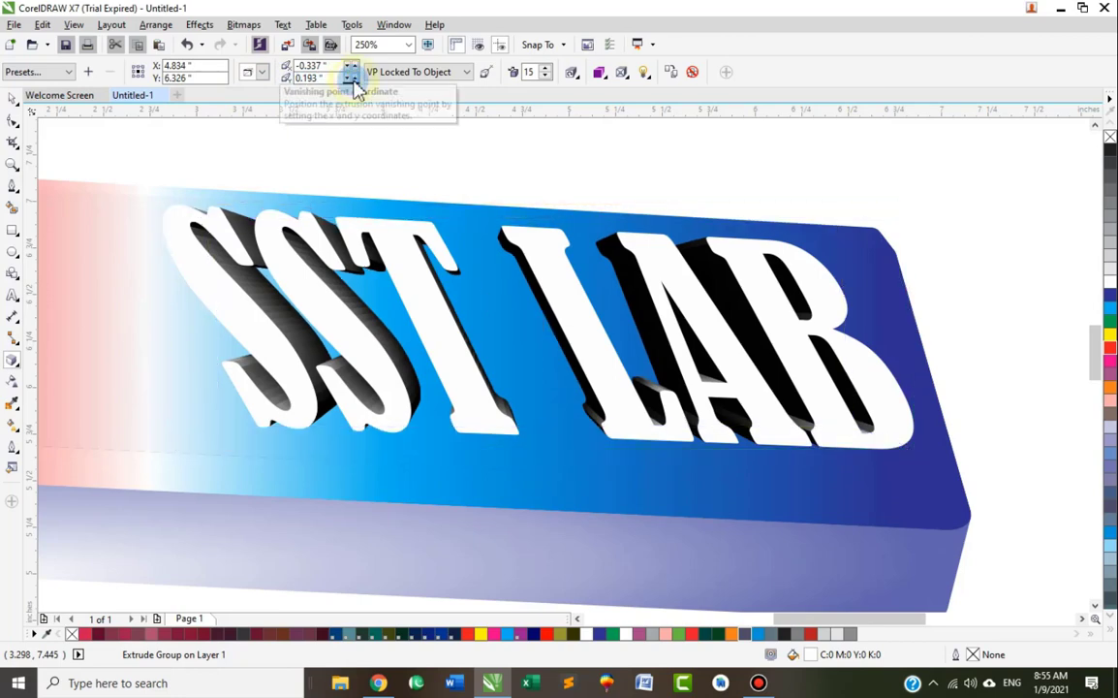
{"action": "left_click", "coordinate": [351, 79]}
{"action": "left_click", "coordinate": [351, 66]}
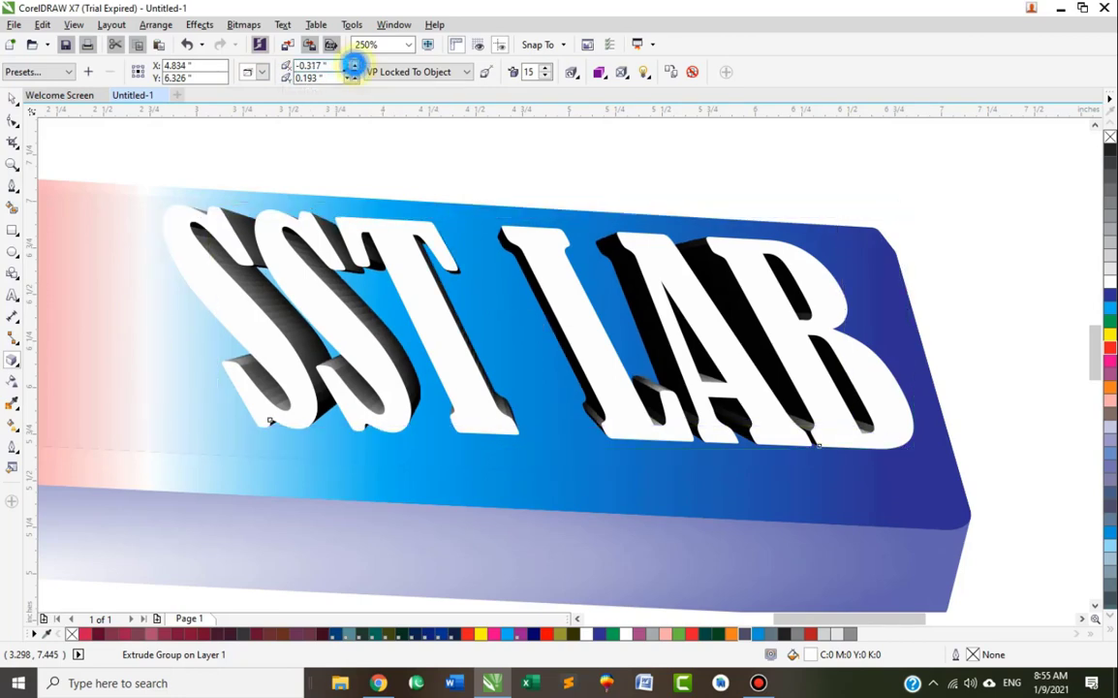
{"action": "left_click", "coordinate": [351, 66]}
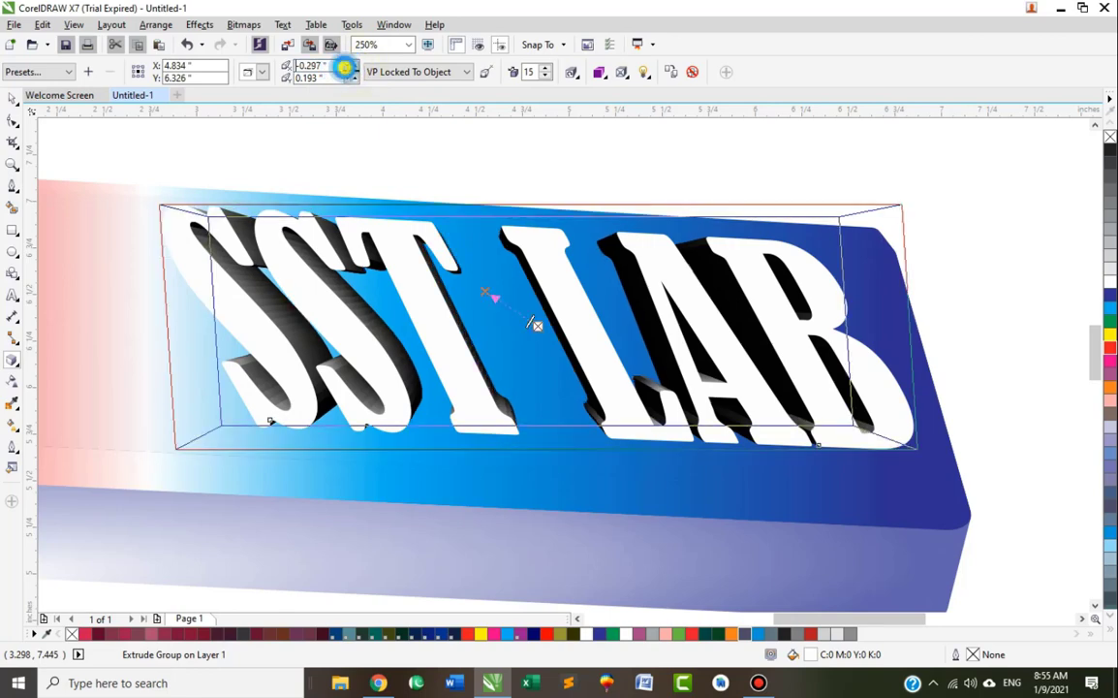
{"action": "left_click", "coordinate": [349, 70]}
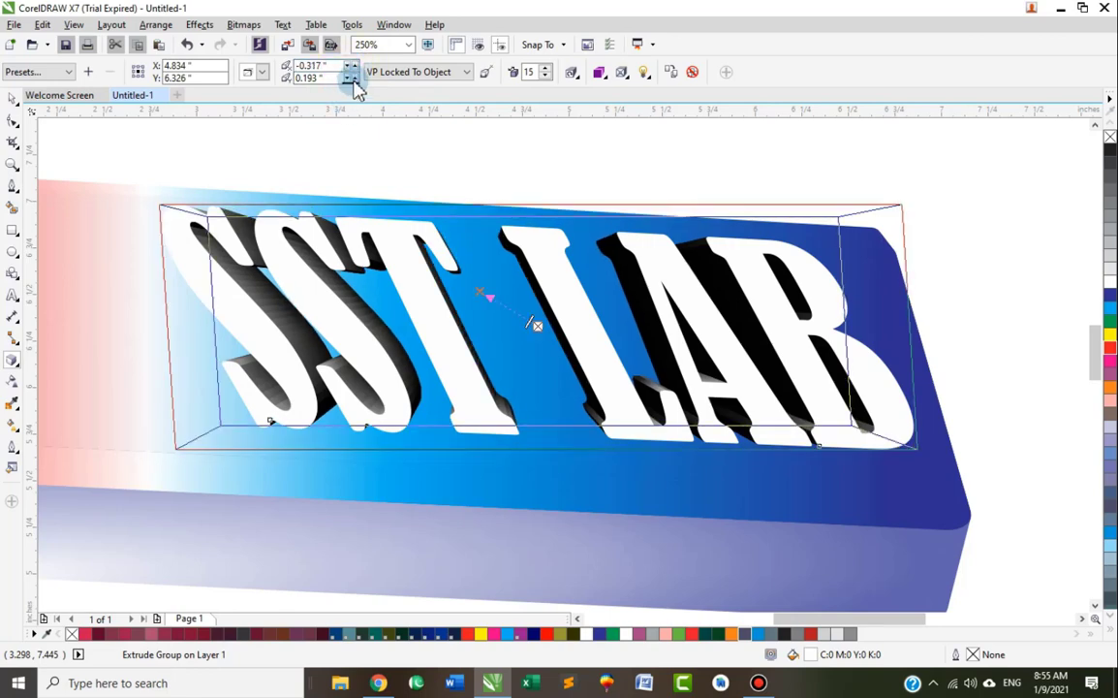
Adjust the text extrusion's vanishing point to about X -0.286 in and Y 0.091 in
{"action": "left_click", "coordinate": [350, 75]}
{"action": "left_click", "coordinate": [350, 75]}
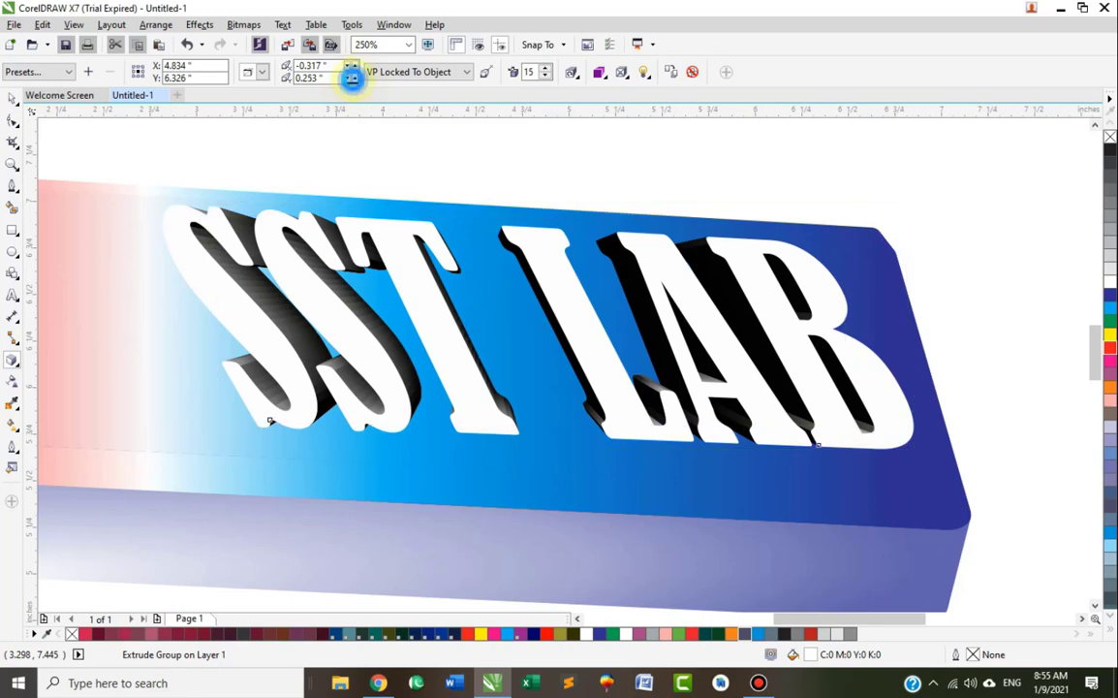
{"action": "left_click", "coordinate": [351, 76]}
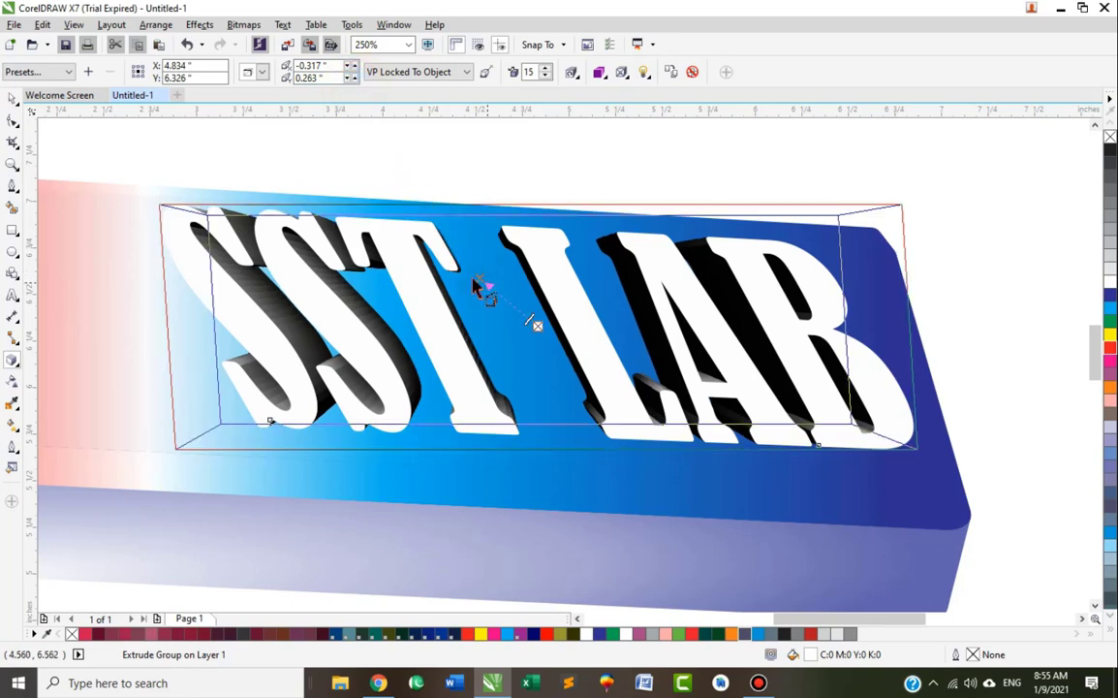
{"action": "left_click_drag", "start_coordinate": [479, 280], "coordinate": [484, 311]}
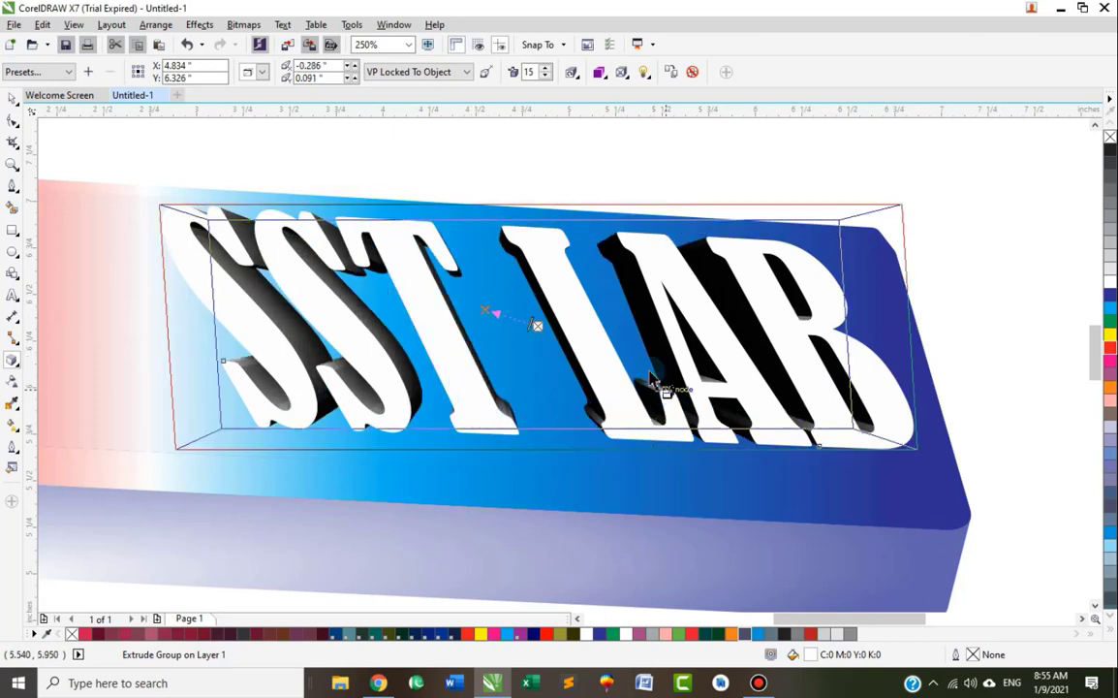
Skew the extruded SST LAB text horizontally until its letters stand nearly upright, and reselect the control text
{"action": "left_click", "coordinate": [21, 100]}
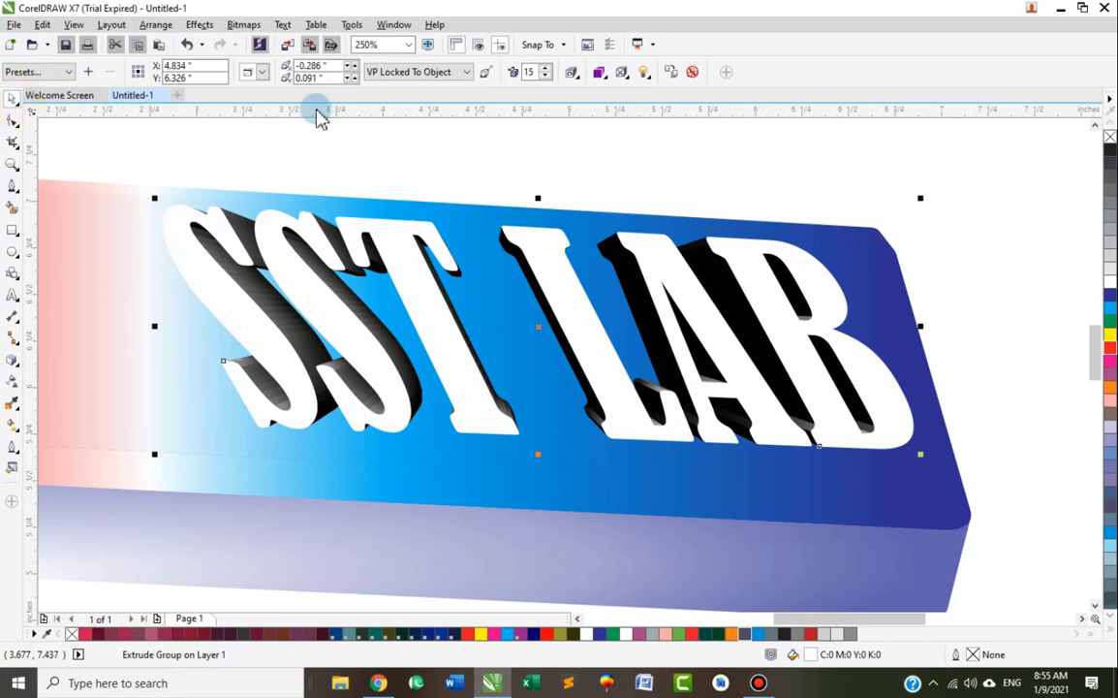
{"action": "left_click", "coordinate": [694, 299]}
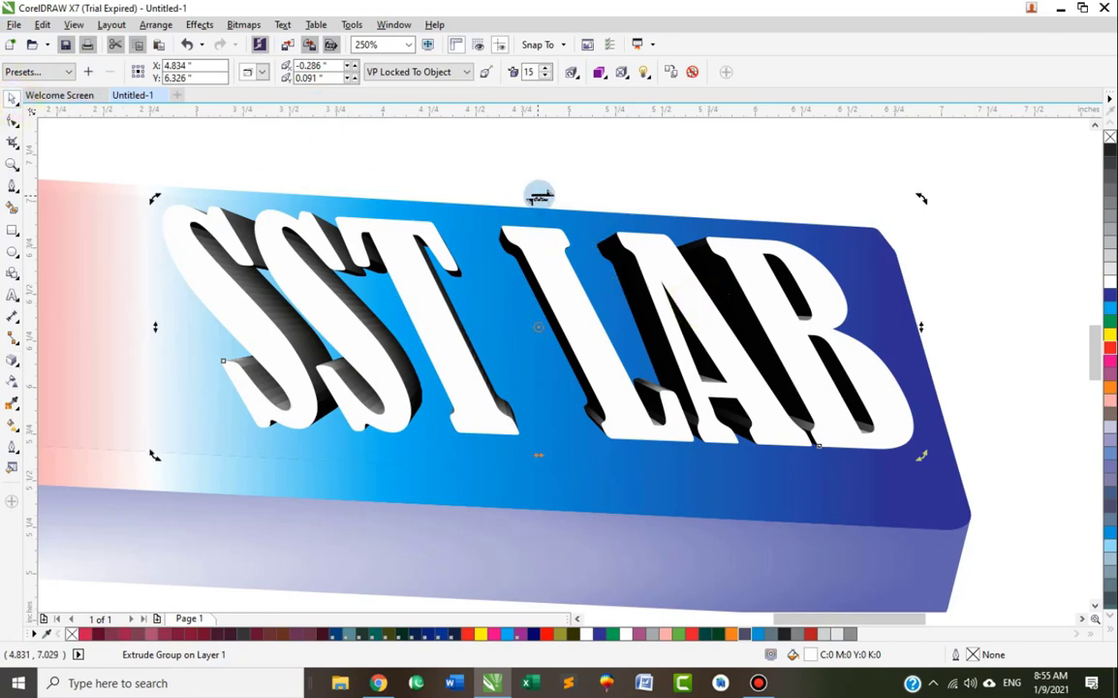
{"action": "left_click_drag", "start_coordinate": [539, 197], "coordinate": [602, 196]}
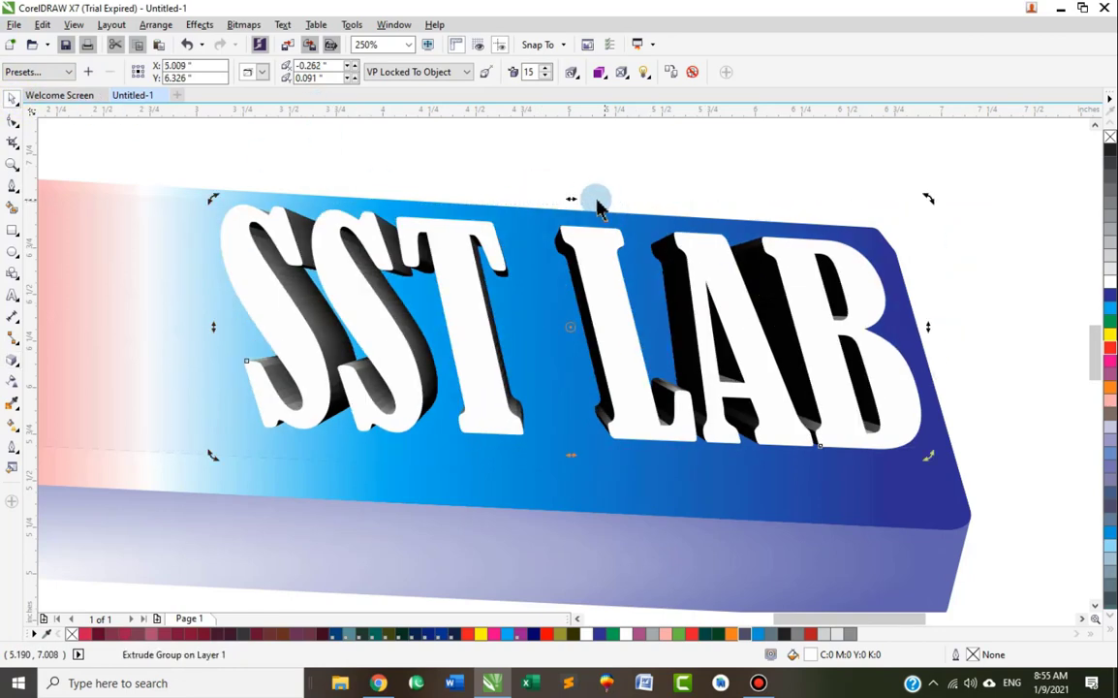
{"action": "left_click_drag", "start_coordinate": [572, 457], "coordinate": [545, 456]}
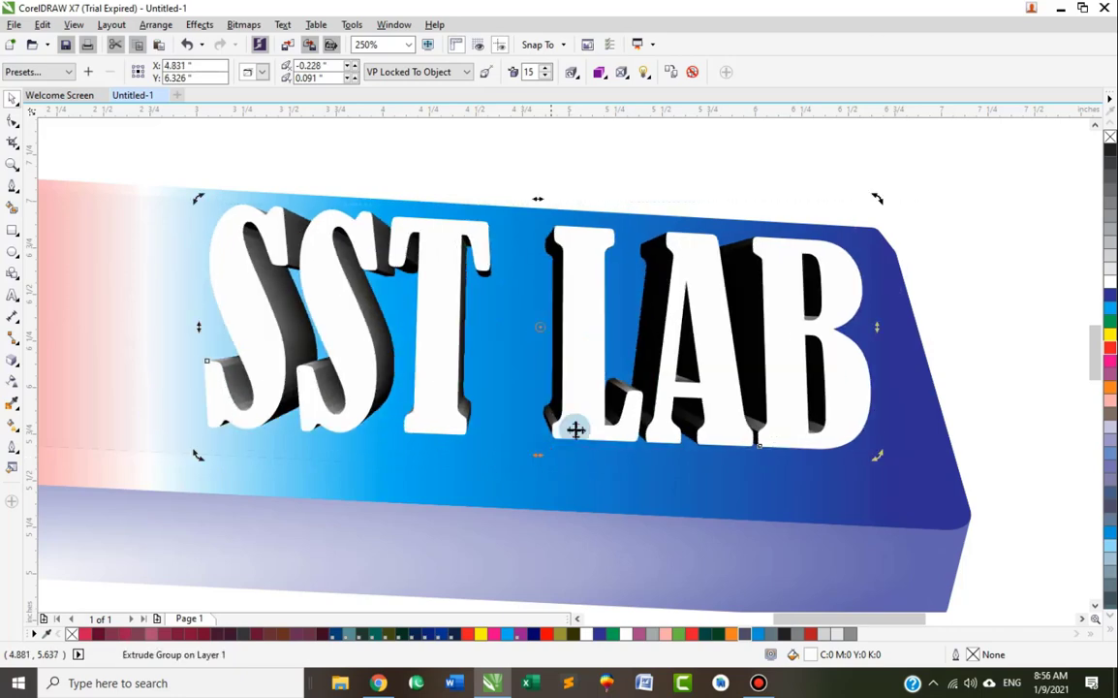
{"action": "key", "text": "Escape"}
{"action": "left_click", "coordinate": [542, 201]}
{"action": "left_click", "coordinate": [543, 198]}
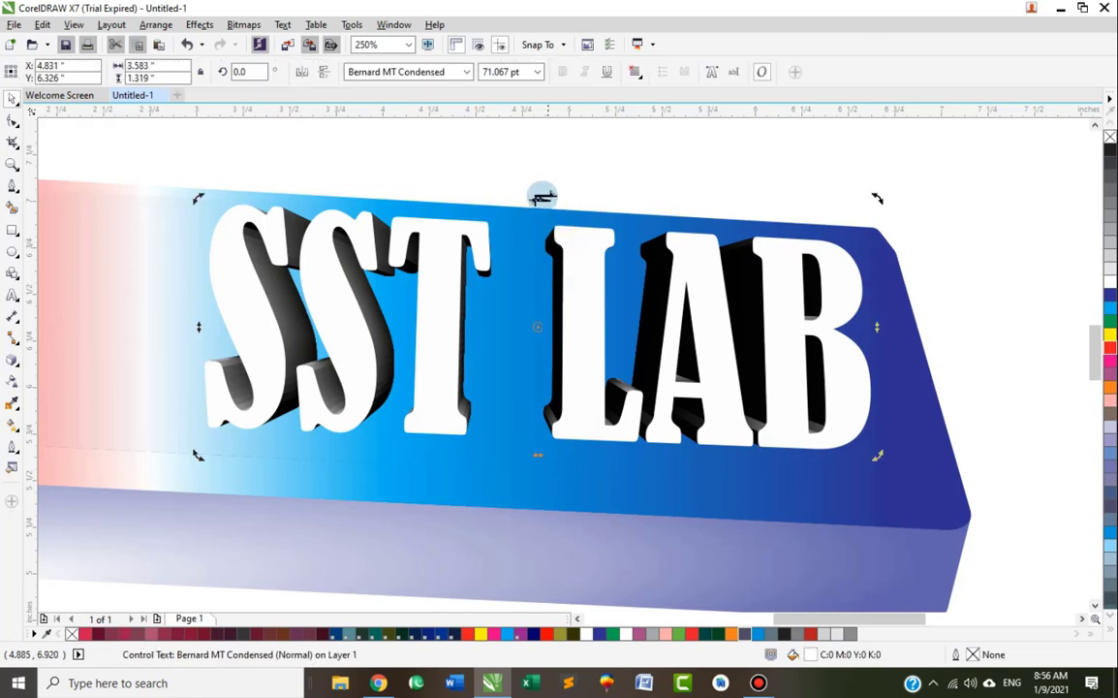
Skew the extruded SST LAB text horizontally until its letters slant strongly backward, making it about 4.315 in wide
{"action": "left_click", "coordinate": [539, 223]}
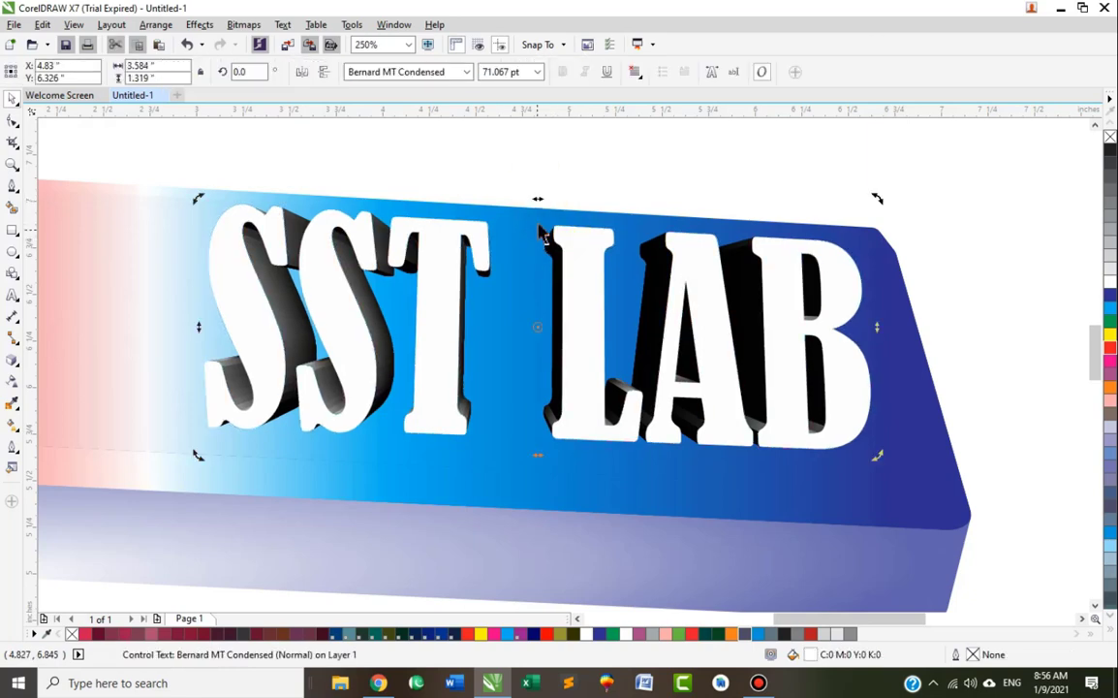
{"action": "left_click", "coordinate": [536, 199]}
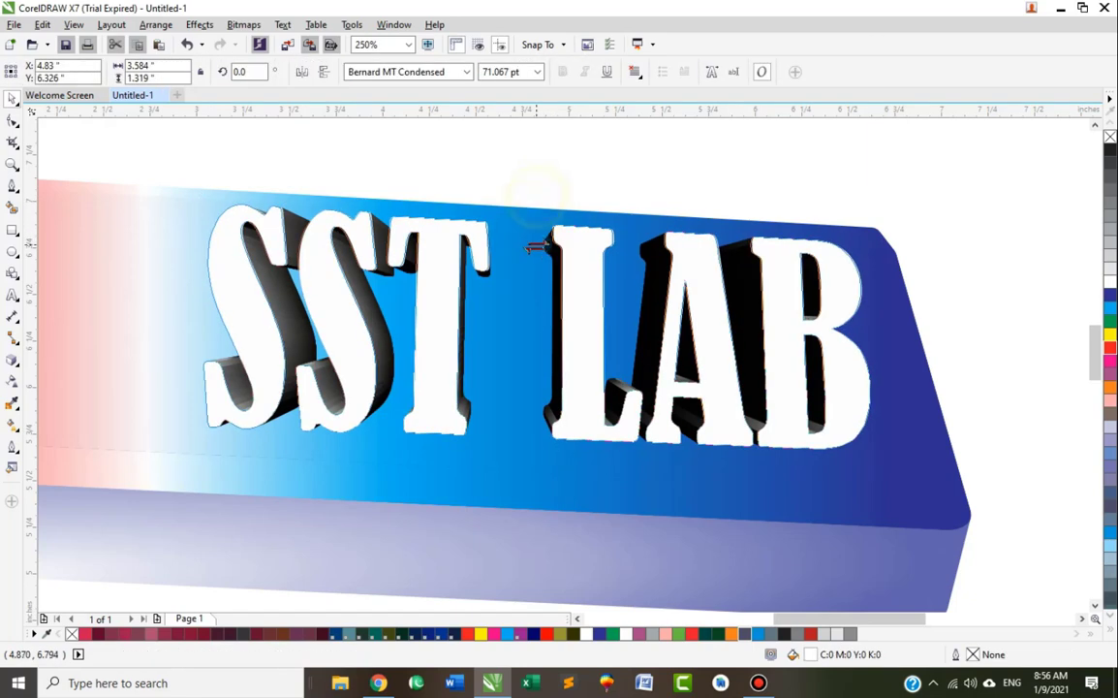
{"action": "left_click_drag", "start_coordinate": [536, 198], "coordinate": [425, 196]}
{"action": "left_click", "coordinate": [579, 311]}
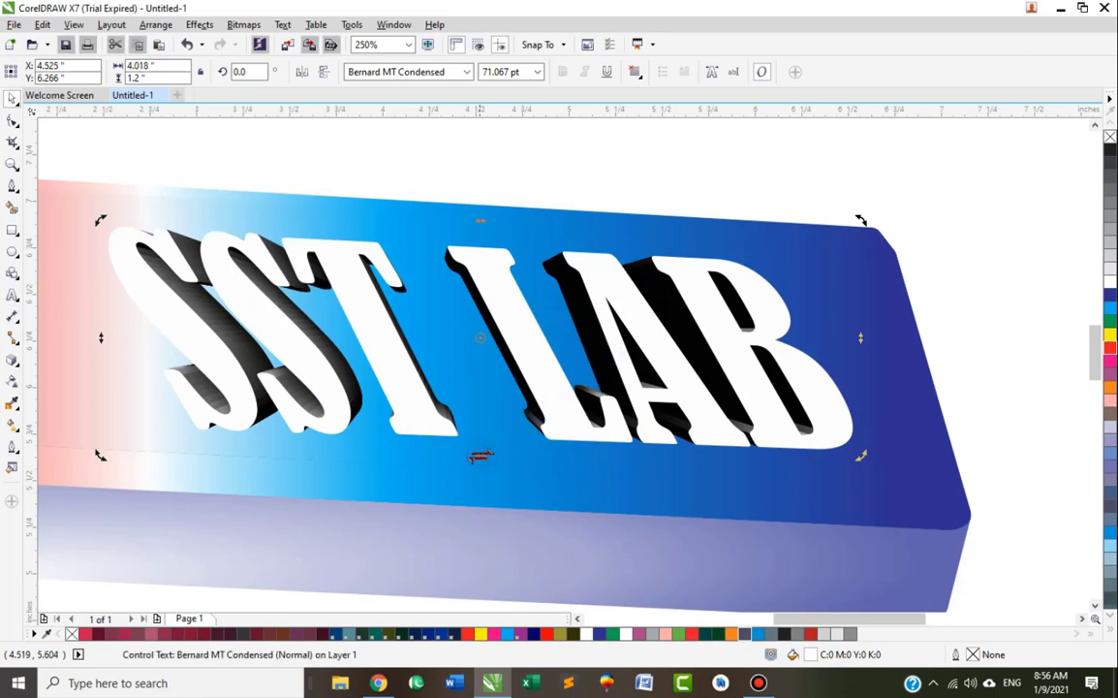
{"action": "left_click_drag", "start_coordinate": [480, 455], "coordinate": [553, 456]}
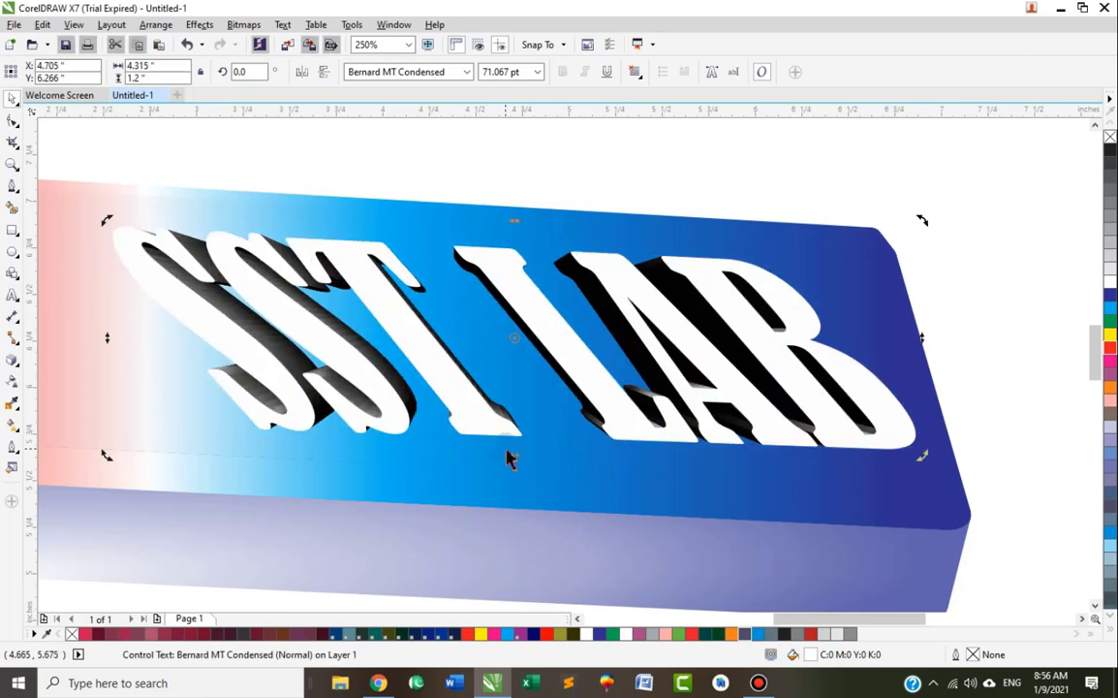
Enlarge the SST LAB text proportionally to about 4.394 by 1.222 in
{"action": "left_click", "coordinate": [495, 423]}
{"action": "left_click_drag", "start_coordinate": [114, 452], "coordinate": [95, 459]}
{"action": "scroll", "coordinate": [402, 370], "scroll_direction": "down", "scroll_amount": 2}
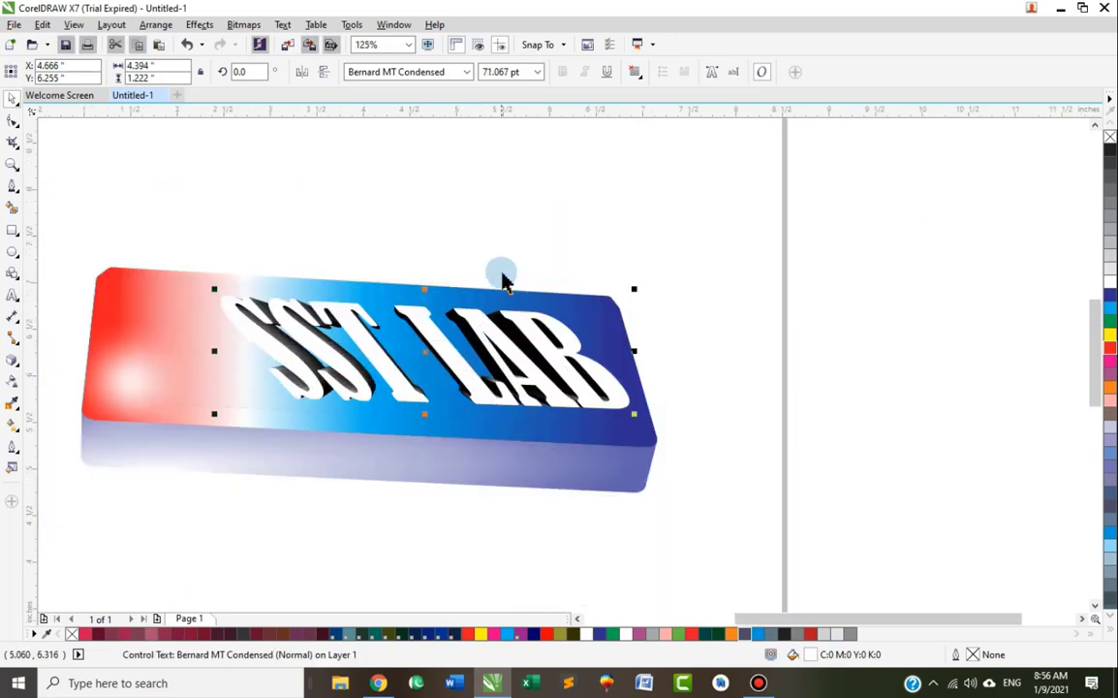
{"action": "left_click", "coordinate": [502, 250]}
{"action": "left_click", "coordinate": [490, 352]}
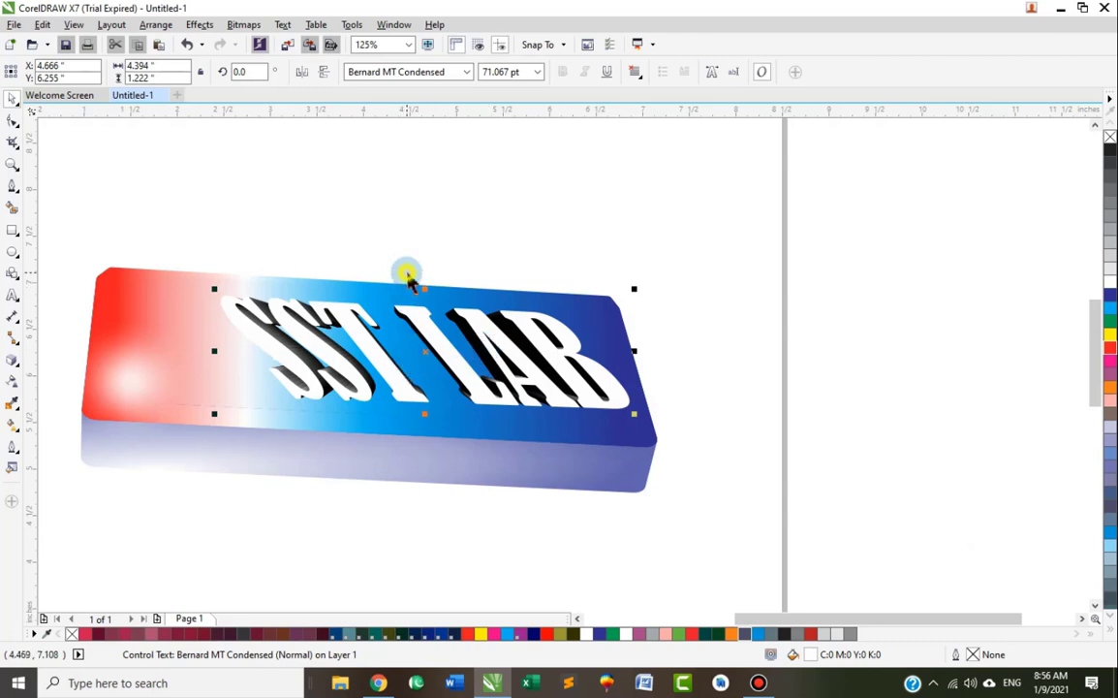
{"action": "left_click", "coordinate": [420, 319]}
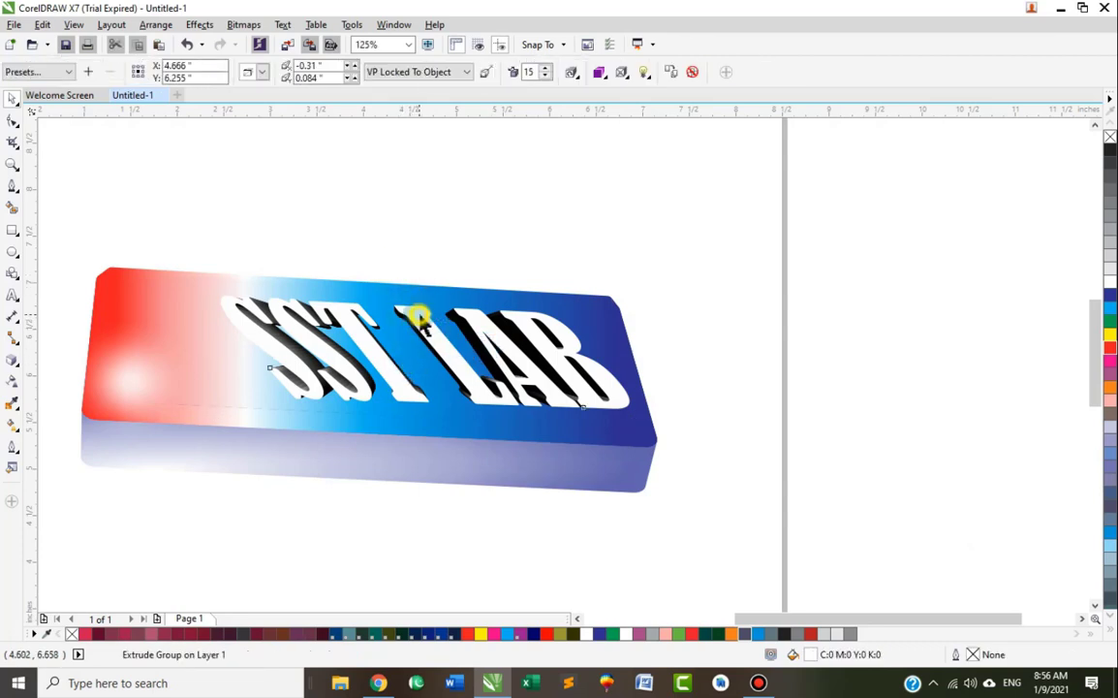
{"action": "key", "text": "space"}
{"action": "key", "text": "Tab"}
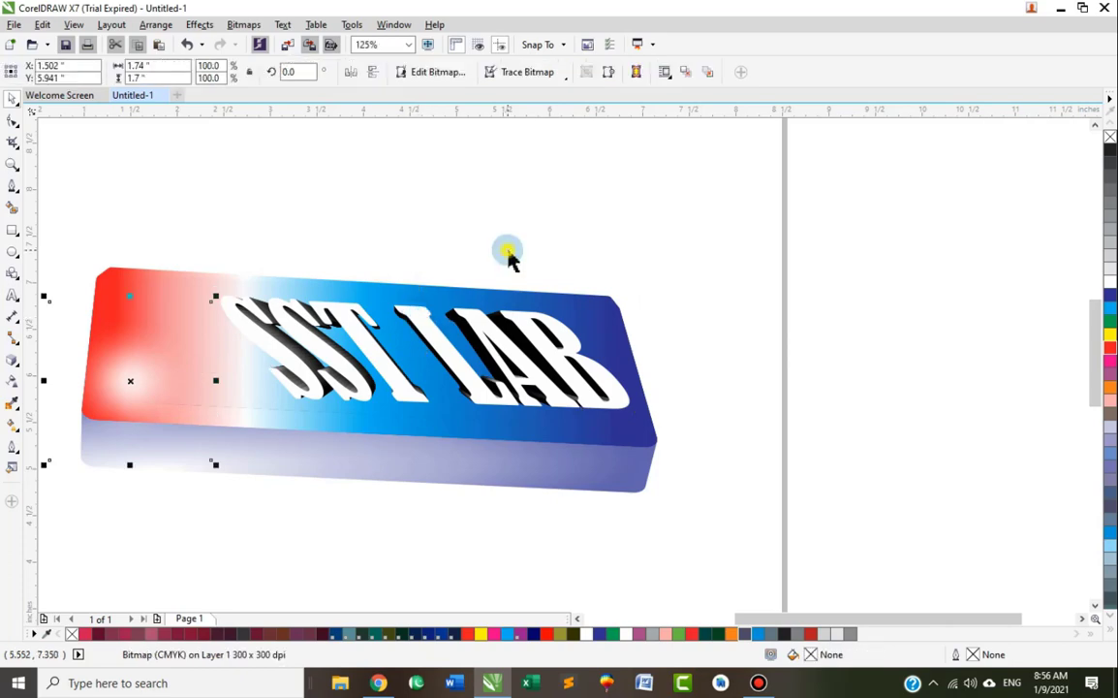
{"action": "left_click", "coordinate": [508, 254]}
{"action": "left_click", "coordinate": [443, 349]}
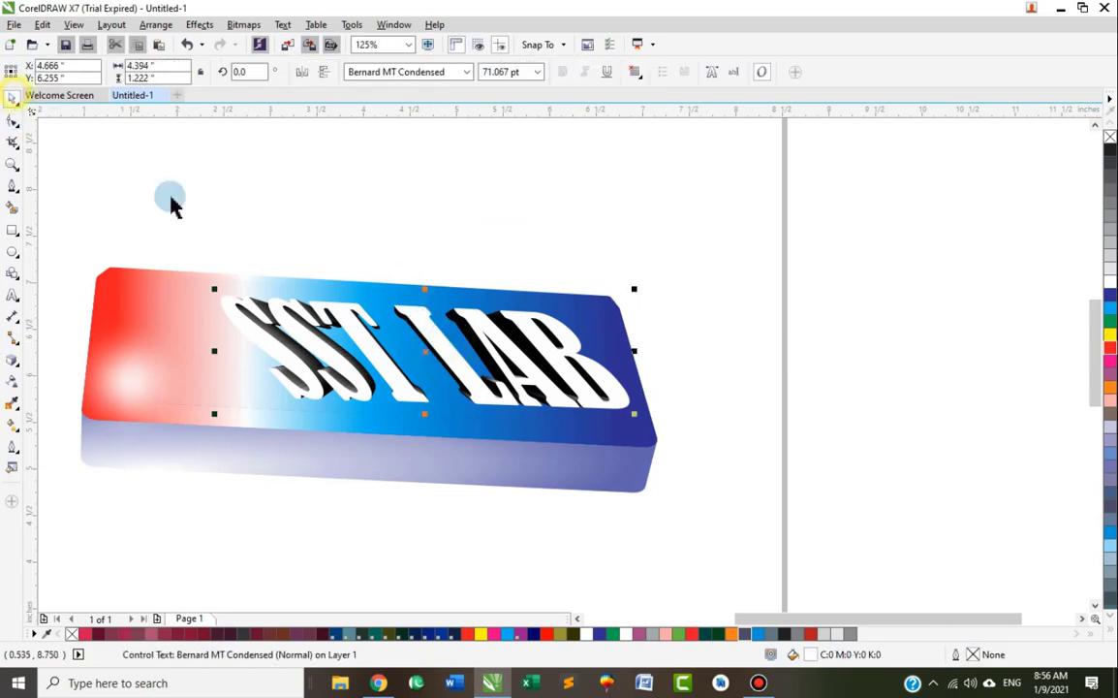
{"action": "left_click", "coordinate": [374, 339]}
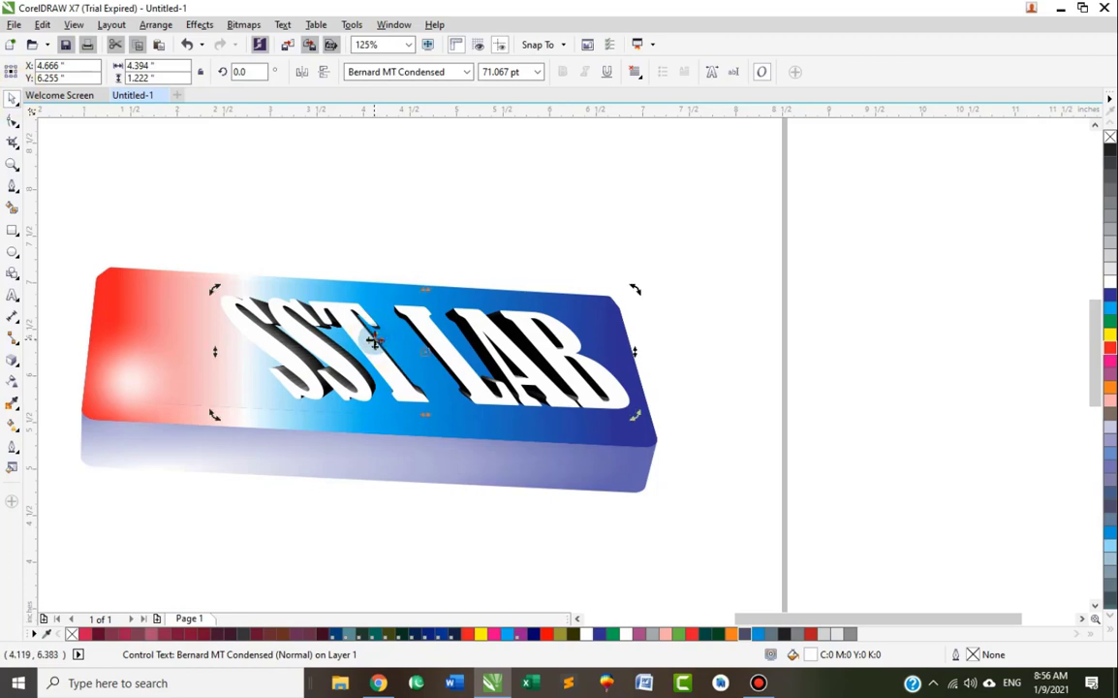
{"action": "left_click", "coordinate": [380, 260]}
{"action": "left_click", "coordinate": [371, 350]}
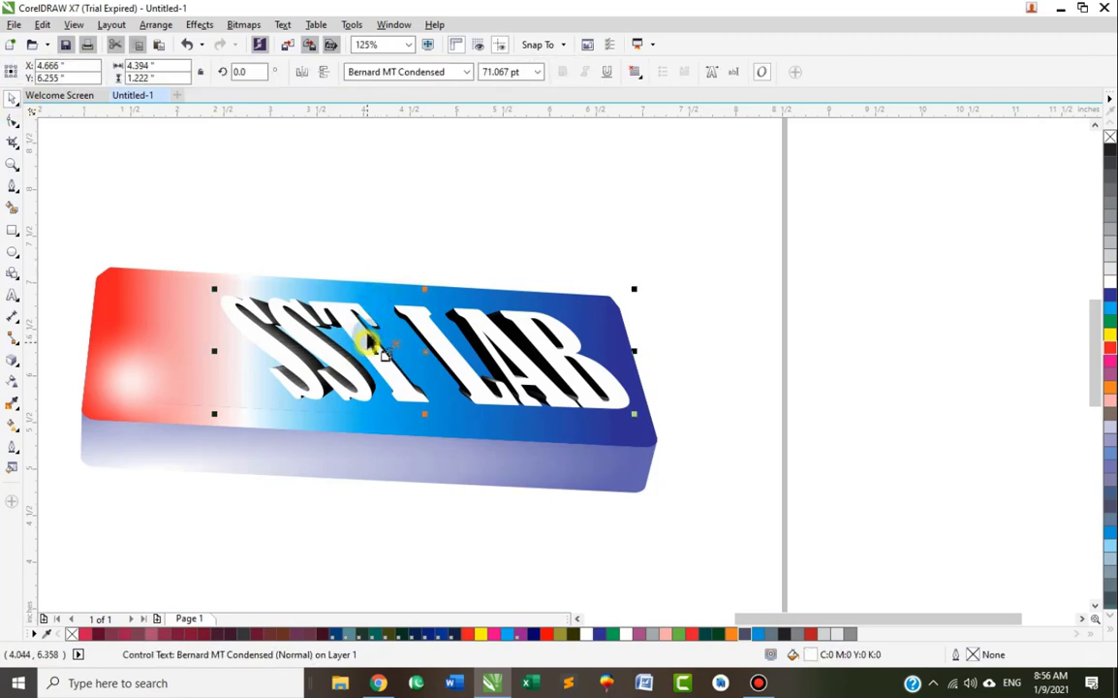
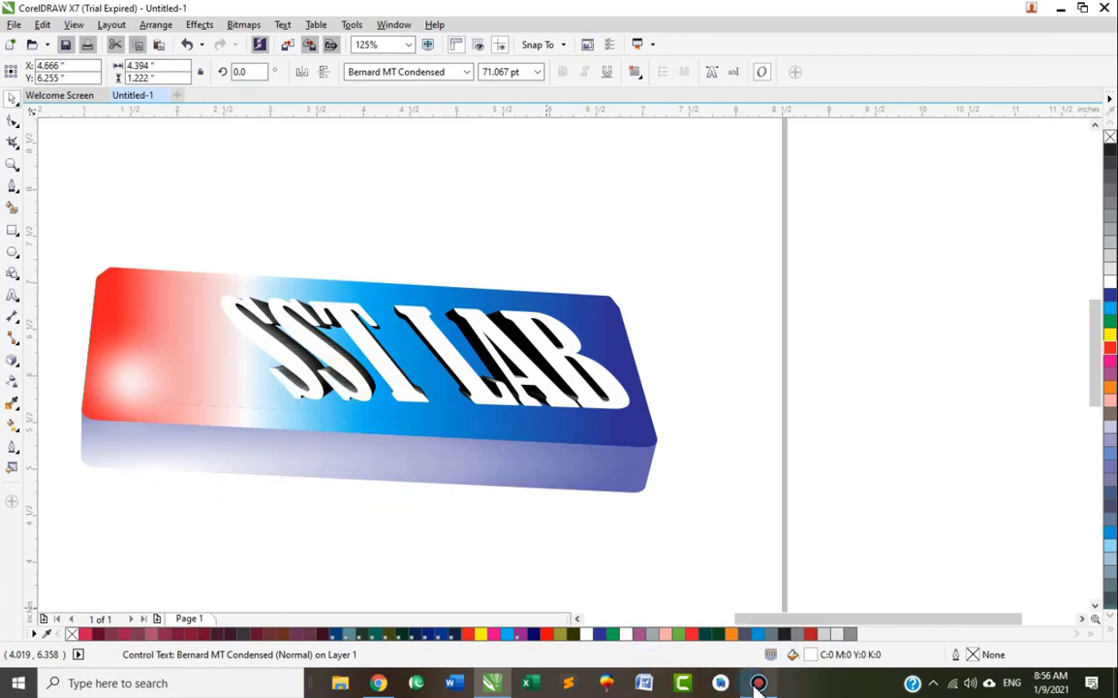
Skew the SST LAB control text horizontally to lessen its backward slant, narrowing it to about 4.009 in
{"action": "key", "text": "z"}
{"action": "left_click_drag", "start_coordinate": [665, 184], "coordinate": [141, 438]}
{"action": "left_click", "coordinate": [362, 320]}
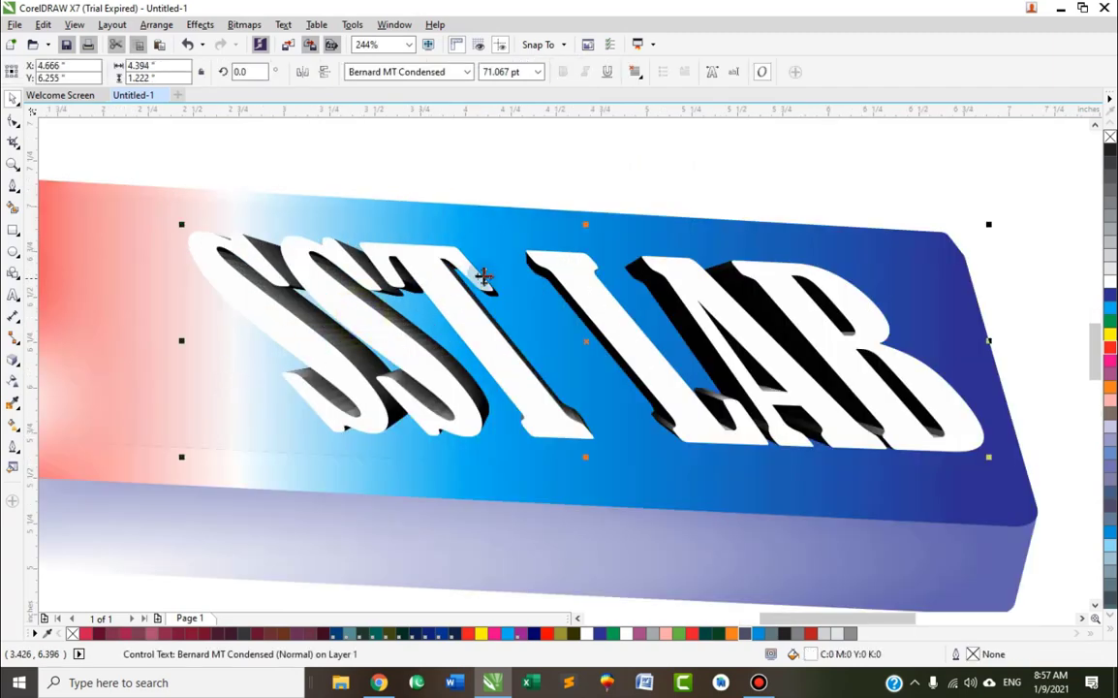
{"action": "left_click_drag", "start_coordinate": [582, 270], "coordinate": [662, 242]}
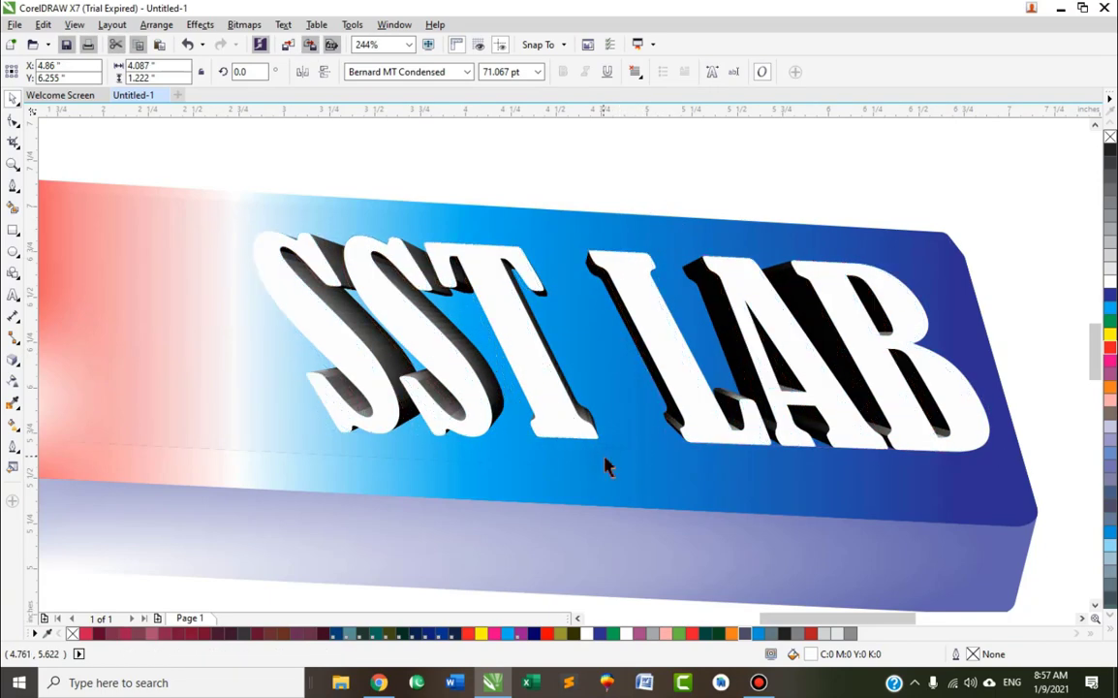
{"action": "scroll", "coordinate": [632, 373], "scroll_direction": "down", "scroll_amount": 1}
{"action": "left_click", "coordinate": [614, 244]}
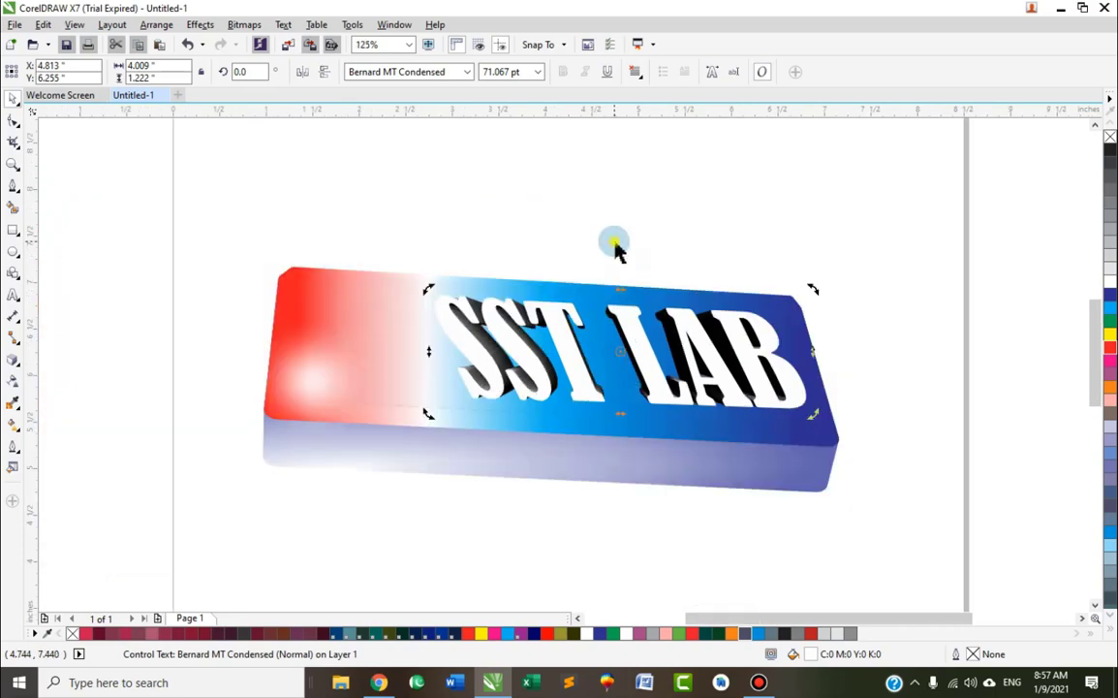
{"action": "left_click", "coordinate": [560, 373]}
{"action": "left_click", "coordinate": [474, 405]}
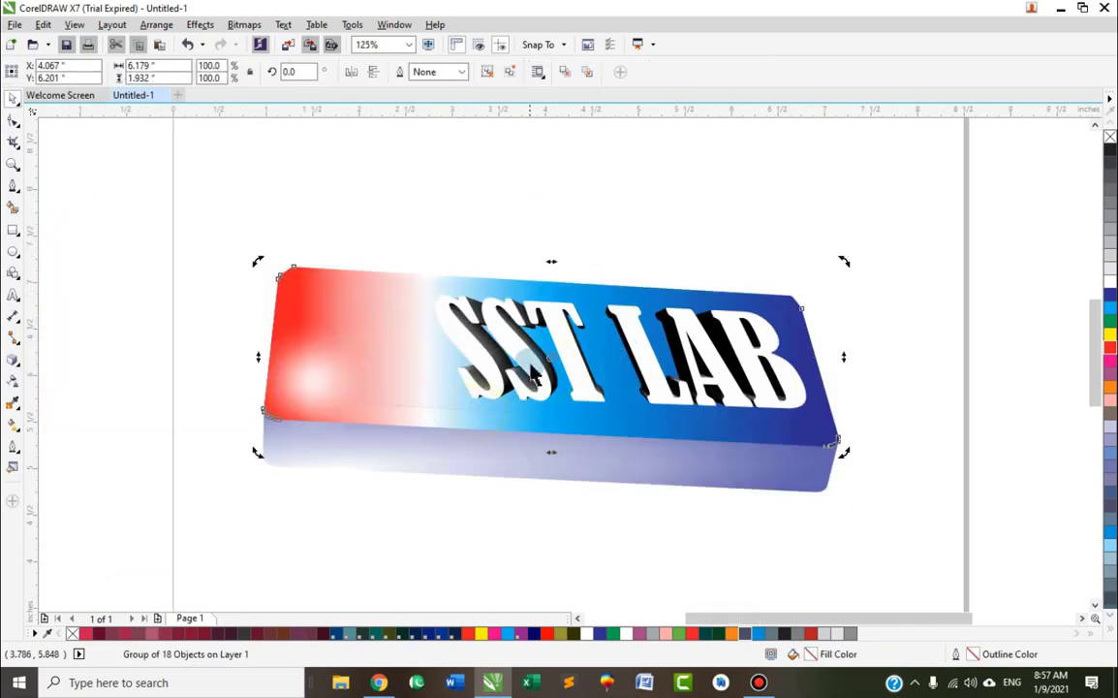
{"action": "left_click", "coordinate": [424, 290]}
{"action": "left_click", "coordinate": [529, 308], "text": "ctrl"}
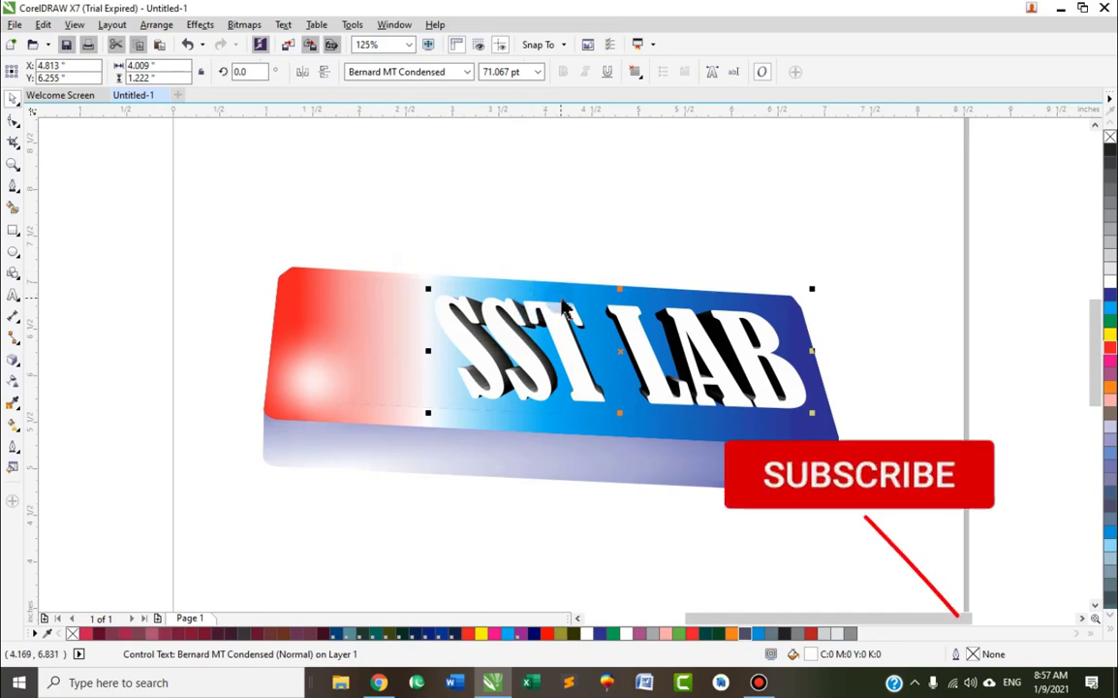
{"action": "scroll", "coordinate": [527, 281], "scroll_direction": "up", "scroll_amount": 2}
{"action": "key", "text": "ctrl+z"}
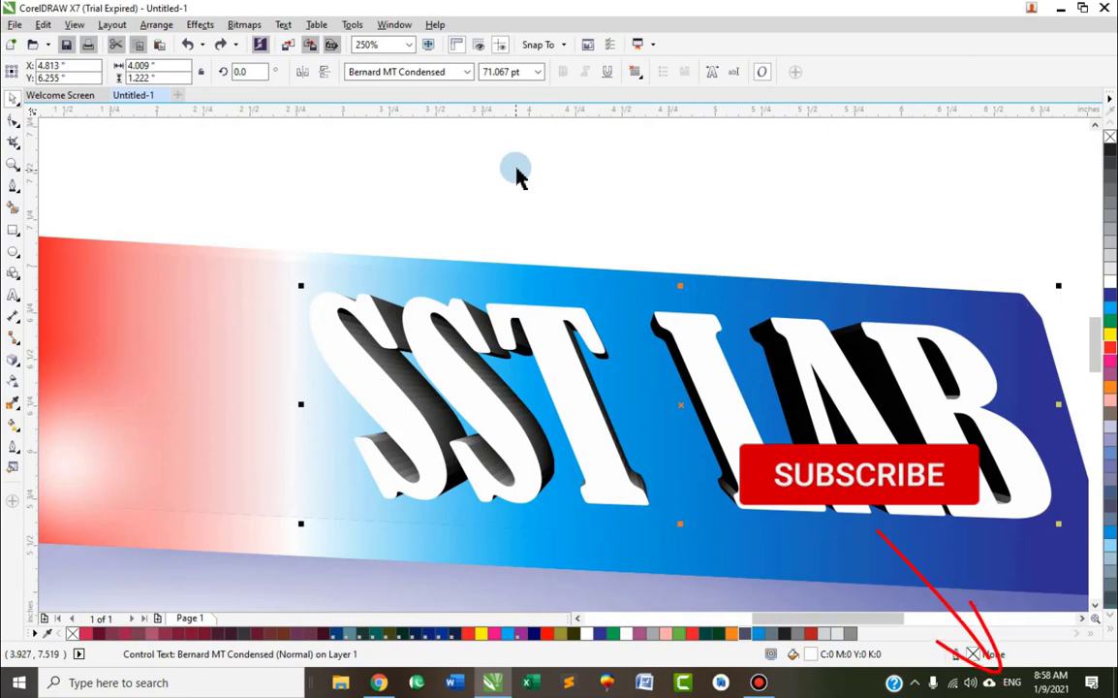
{"action": "left_click", "coordinate": [200, 24]}
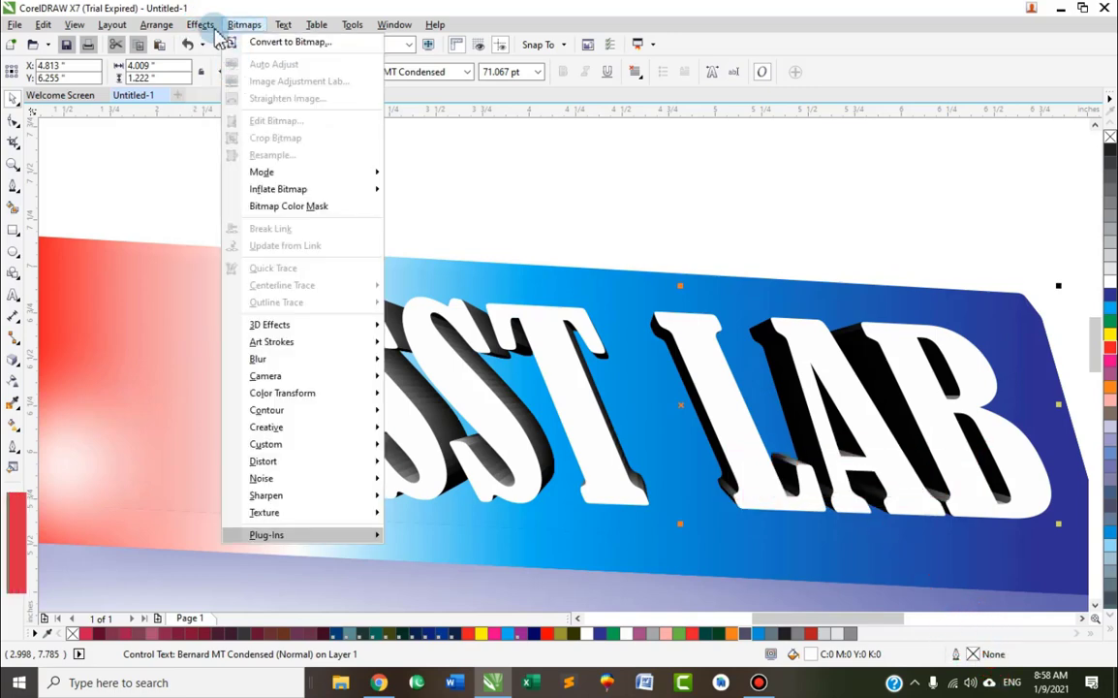
{"action": "left_click", "coordinate": [203, 24]}
{"action": "left_click", "coordinate": [245, 24]}
{"action": "left_click", "coordinate": [572, 361]}
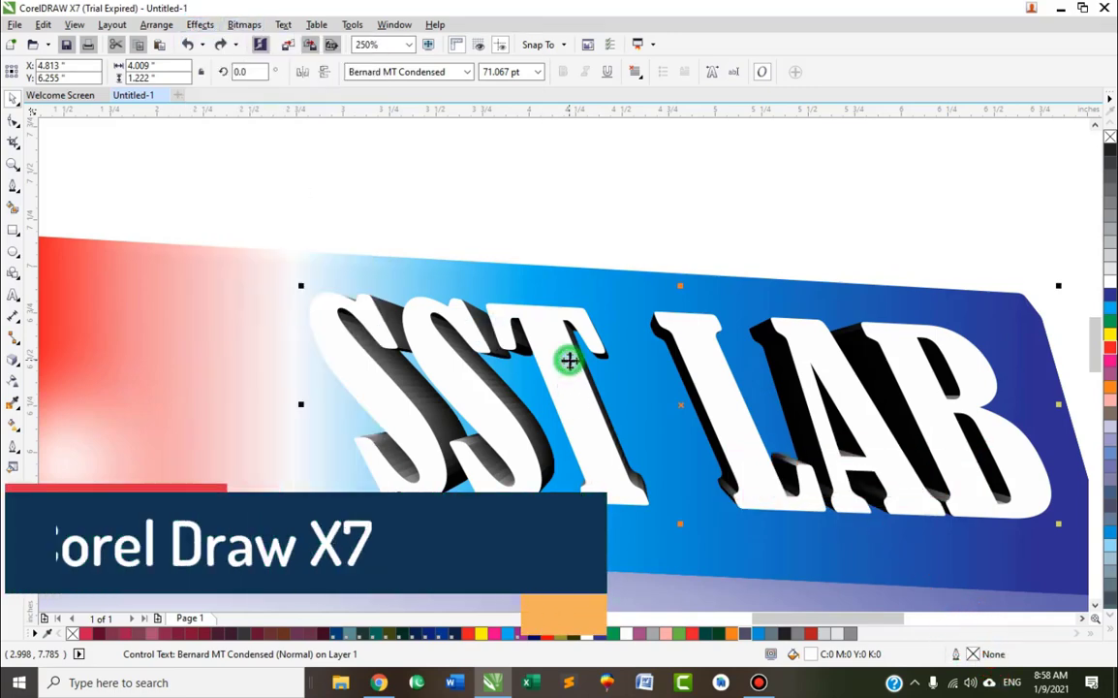
Try to convert the SST LAB control text to curves and move the curves upward, and undo both changes
{"action": "right_click", "coordinate": [579, 330]}
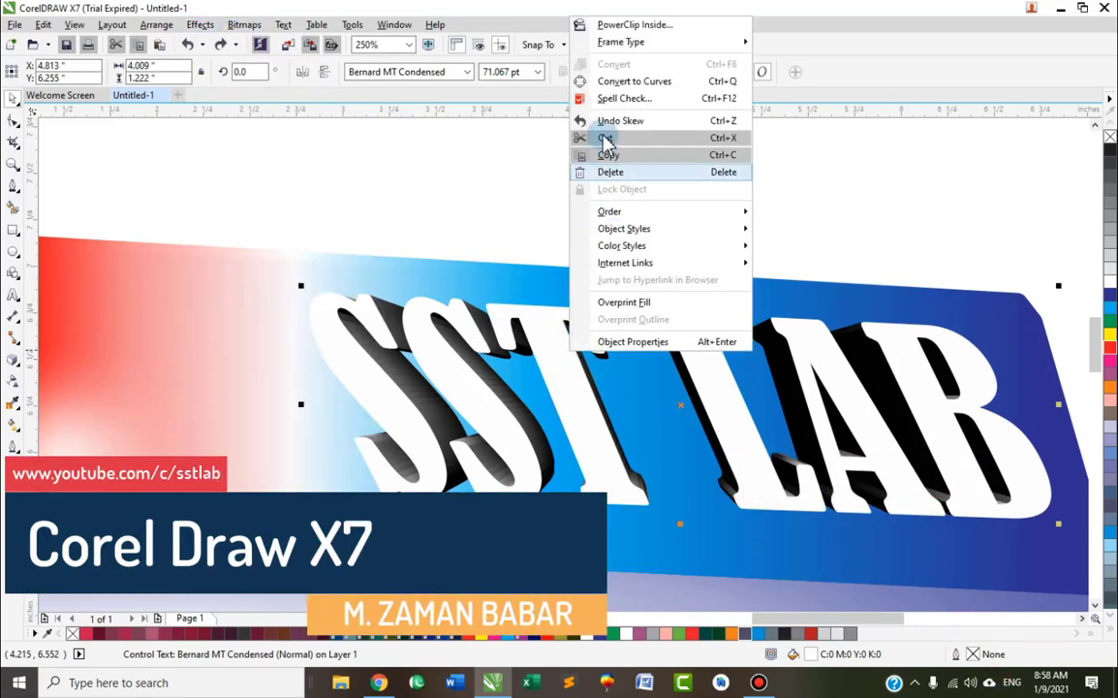
{"action": "left_click", "coordinate": [630, 83]}
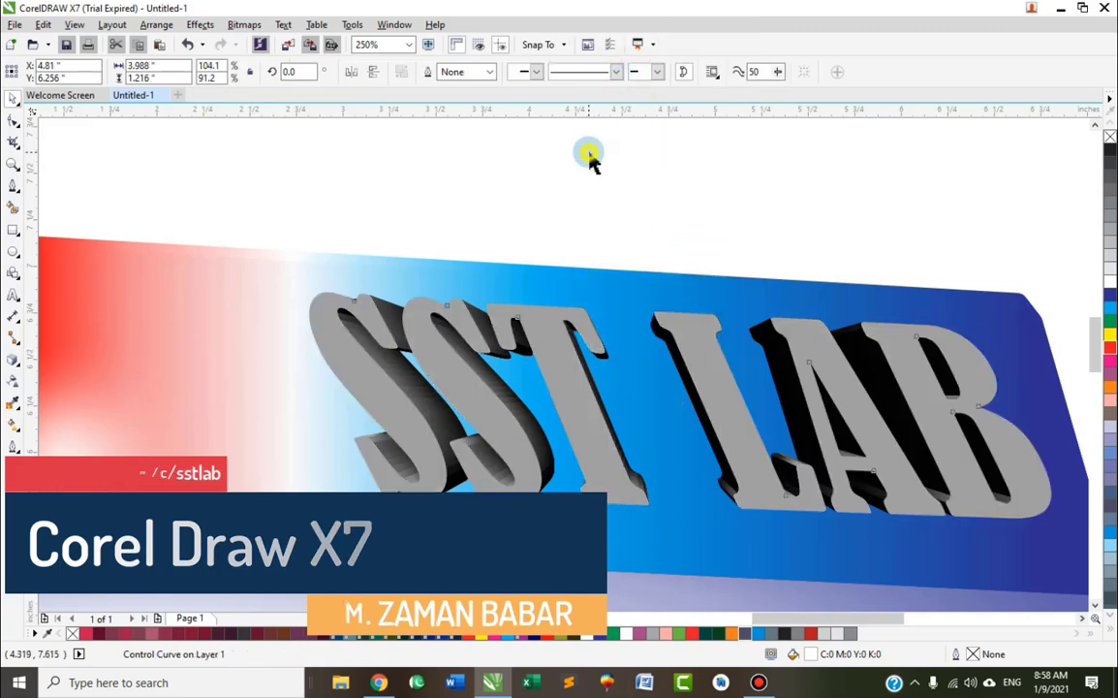
{"action": "left_click", "coordinate": [581, 179]}
{"action": "left_click", "coordinate": [549, 333]}
{"action": "left_click_drag", "start_coordinate": [550, 332], "coordinate": [562, 260]}
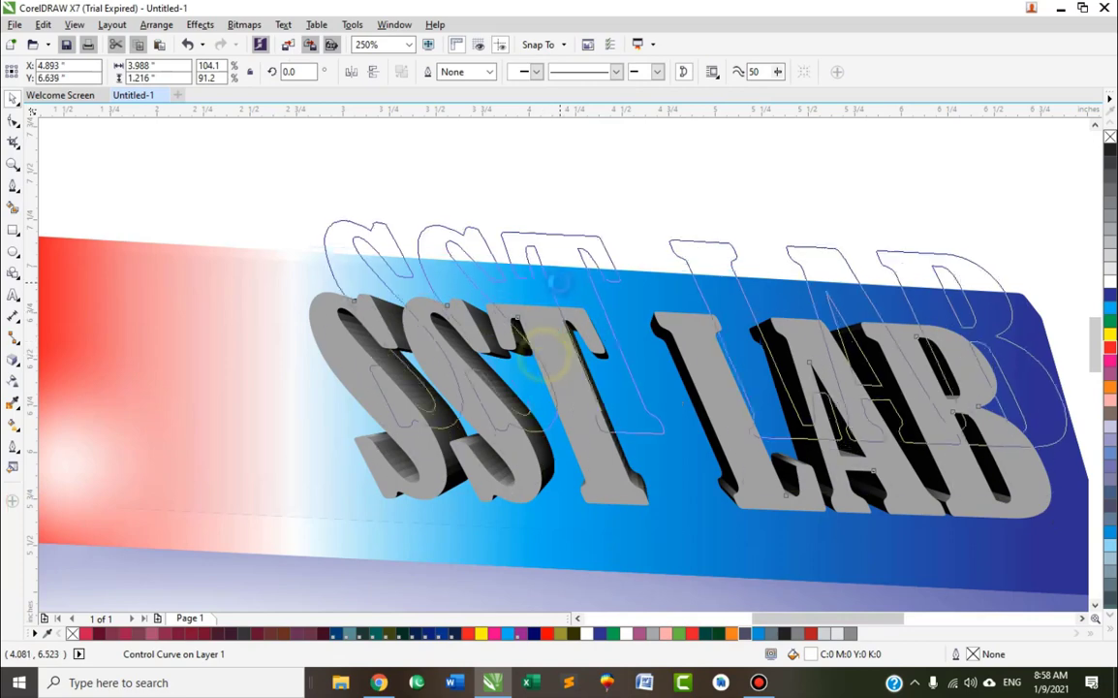
{"action": "key", "text": "ctrl+z"}
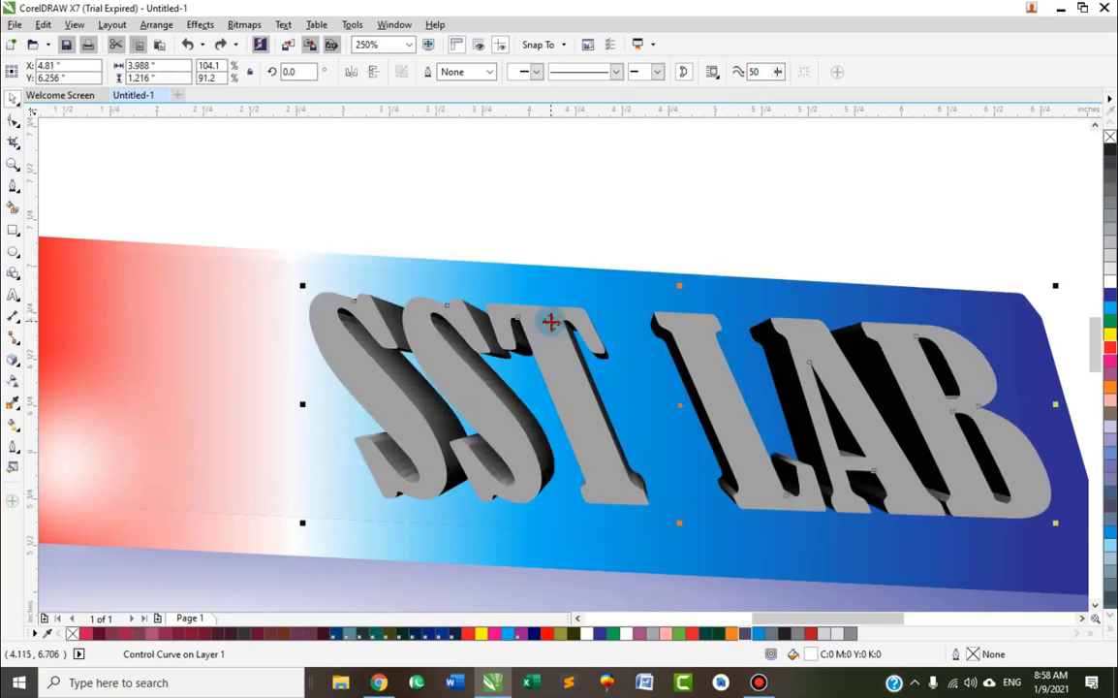
{"action": "key", "text": "ctrl+z"}
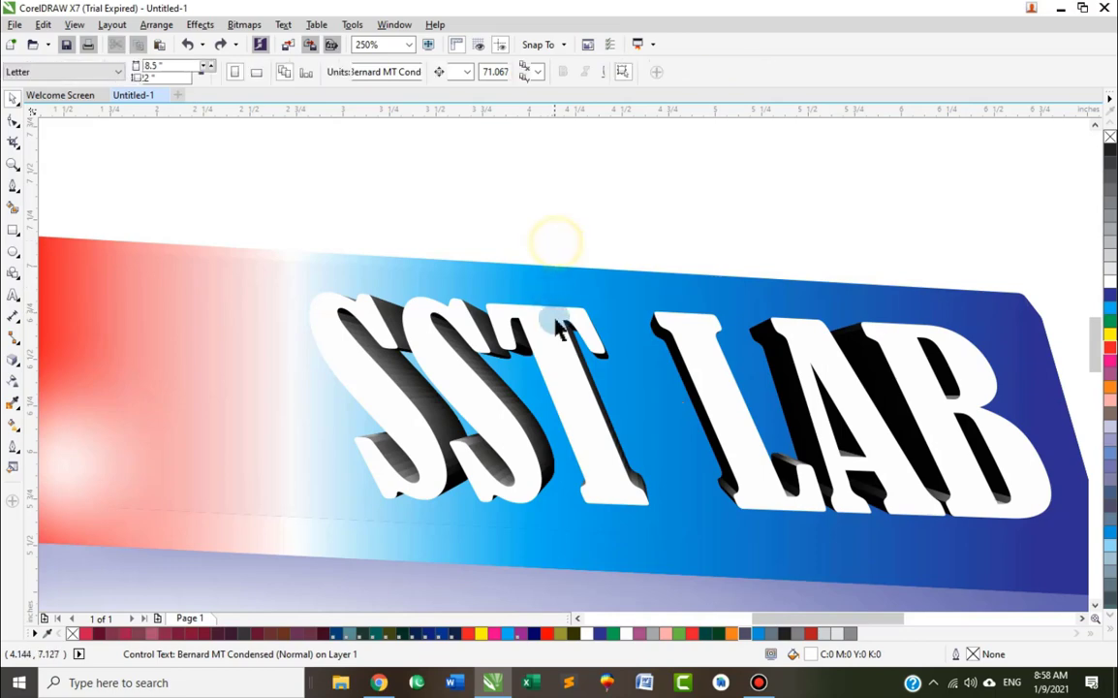
Reposition the extruded SST LAB text on the box's top face at about X 4.801 in and Y 6.236 in
{"action": "mouse_move", "coordinate": [556, 320]}
{"action": "left_mouse_down"}
{"action": "mouse_move", "coordinate": [521, 320]}
{"action": "mouse_move", "coordinate": [550, 320]}
{"action": "mouse_move", "coordinate": [549, 329]}
{"action": "left_mouse_up"}
{"action": "scroll", "coordinate": [520, 292], "scroll_direction": "down", "scroll_amount": 2}
{"action": "left_click", "coordinate": [291, 198]}
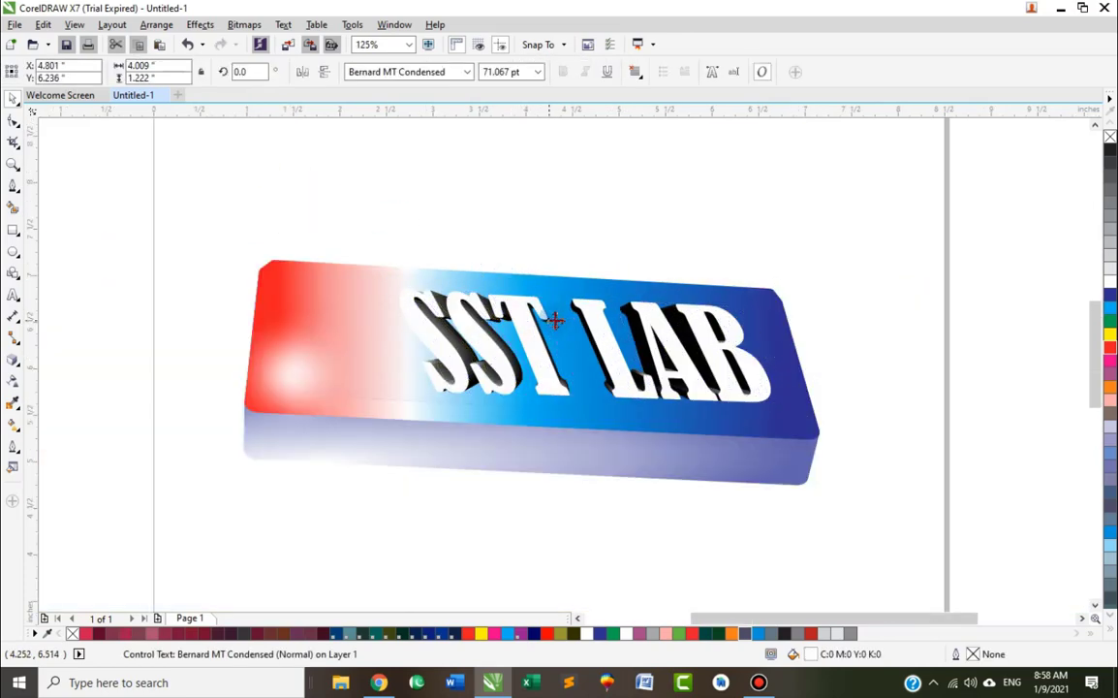
{"action": "left_click", "coordinate": [752, 336]}
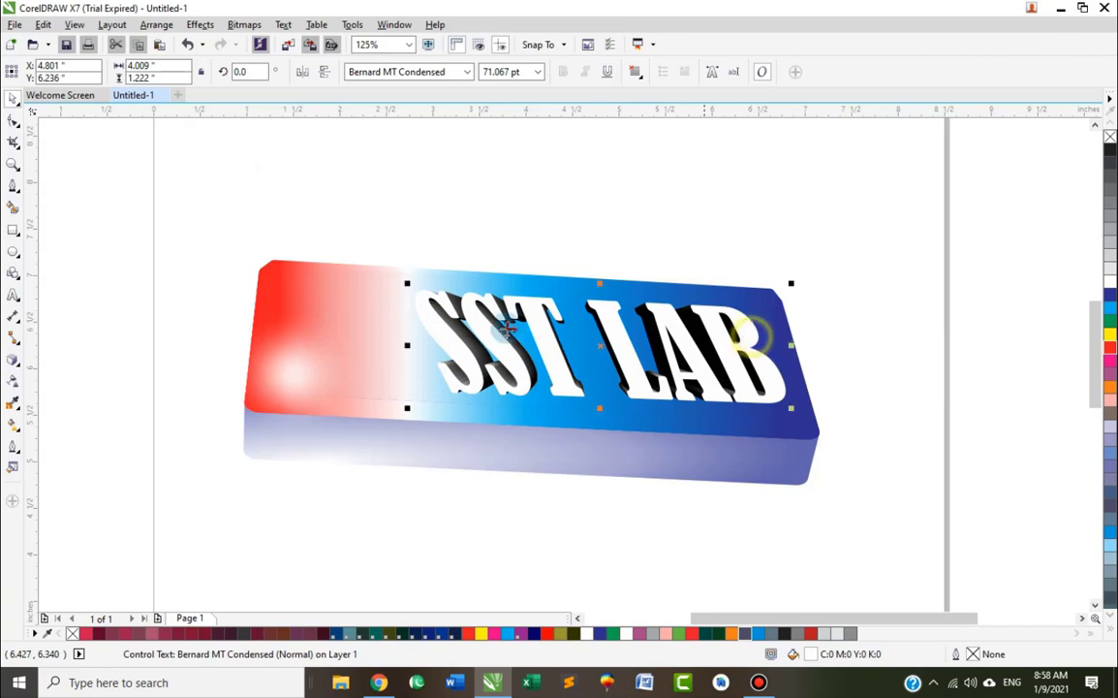
Set both the starting and ending shading colors of the SST LAB text extrusion to red
{"action": "left_click", "coordinate": [12, 362]}
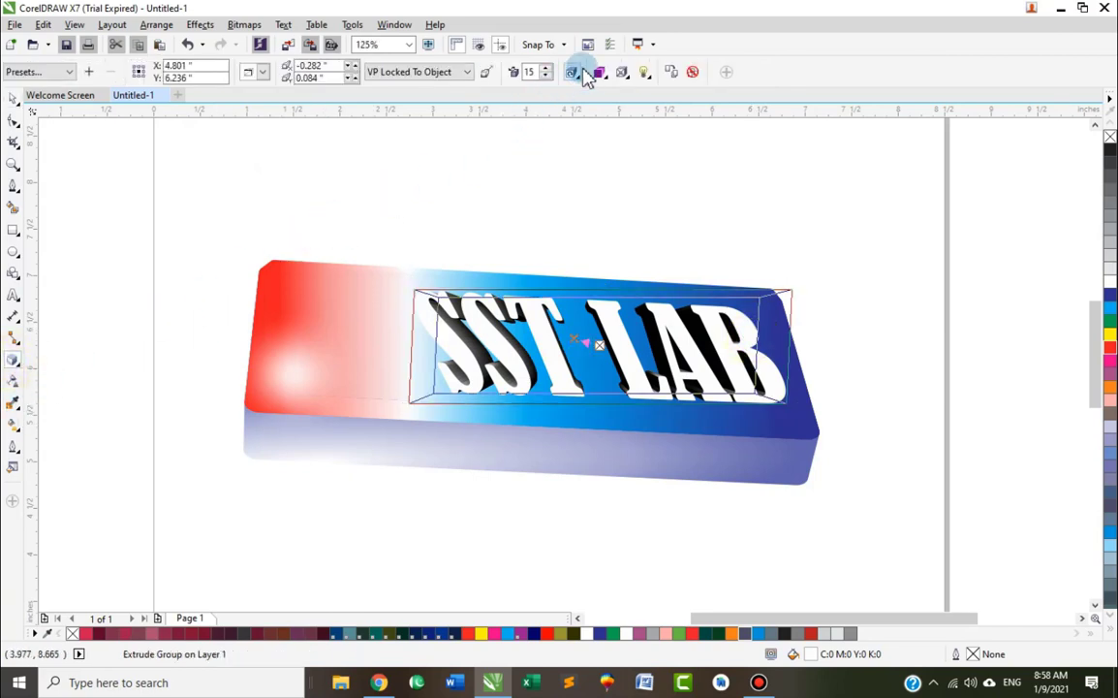
{"action": "left_click", "coordinate": [600, 75]}
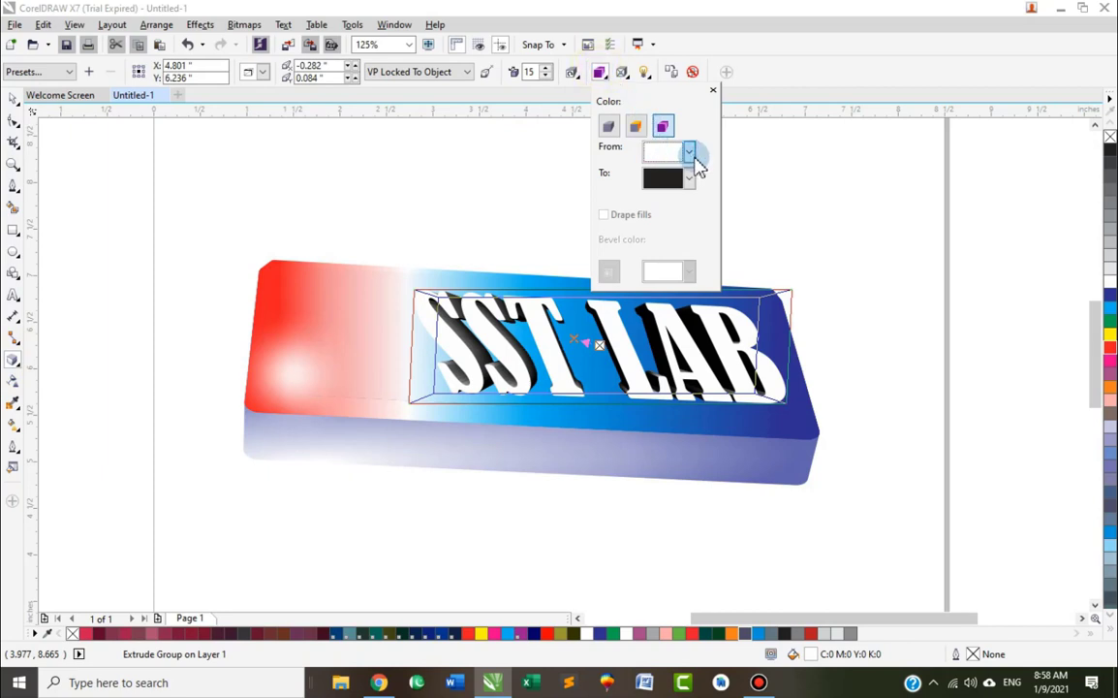
{"action": "left_click", "coordinate": [688, 153]}
{"action": "left_click", "coordinate": [687, 183]}
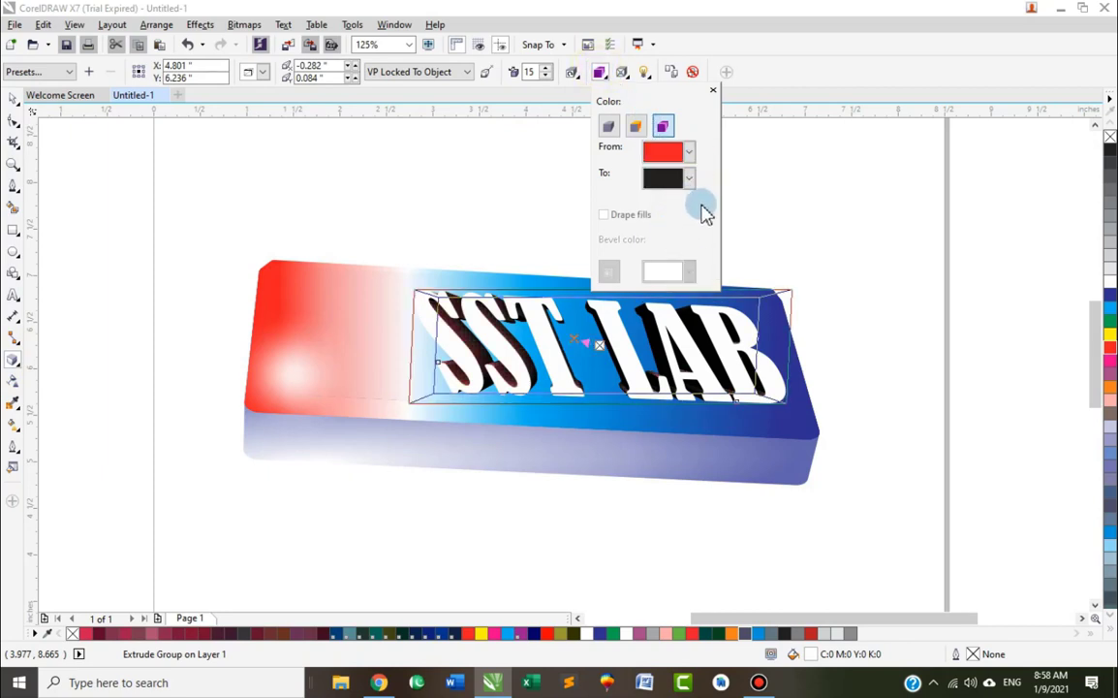
{"action": "left_click", "coordinate": [688, 178]}
{"action": "left_click", "coordinate": [684, 222]}
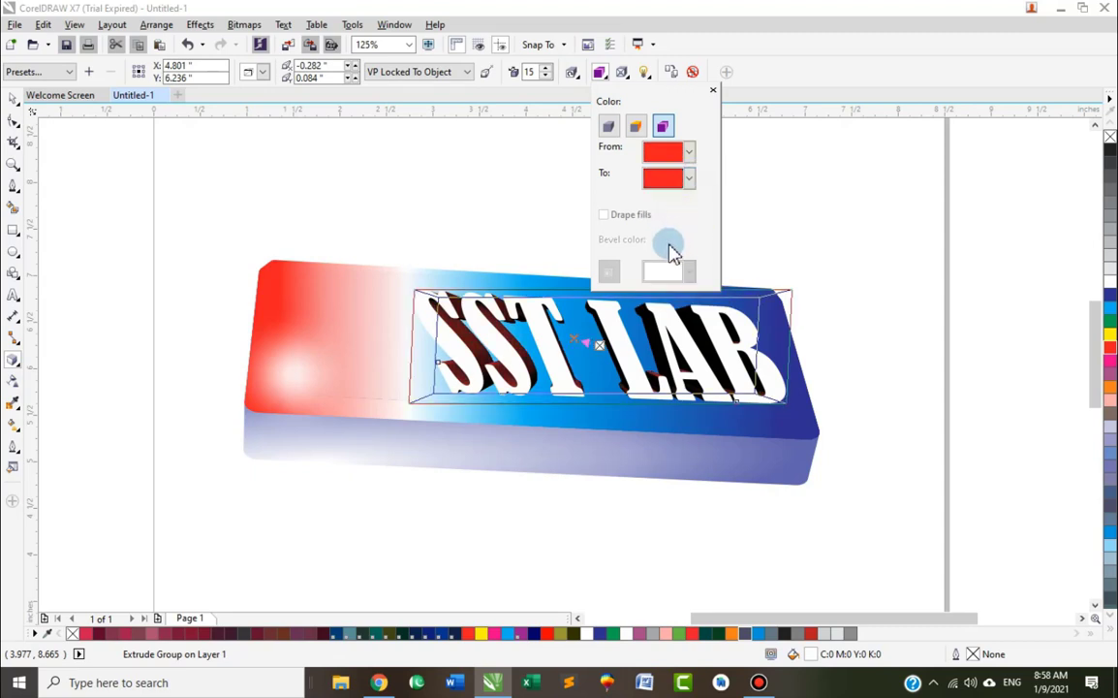
Set the ending shading color of the SST LAB text extrusion to PANTONE 2767 C from the PANTONE solid coated palette
{"action": "left_click", "coordinate": [689, 179]}
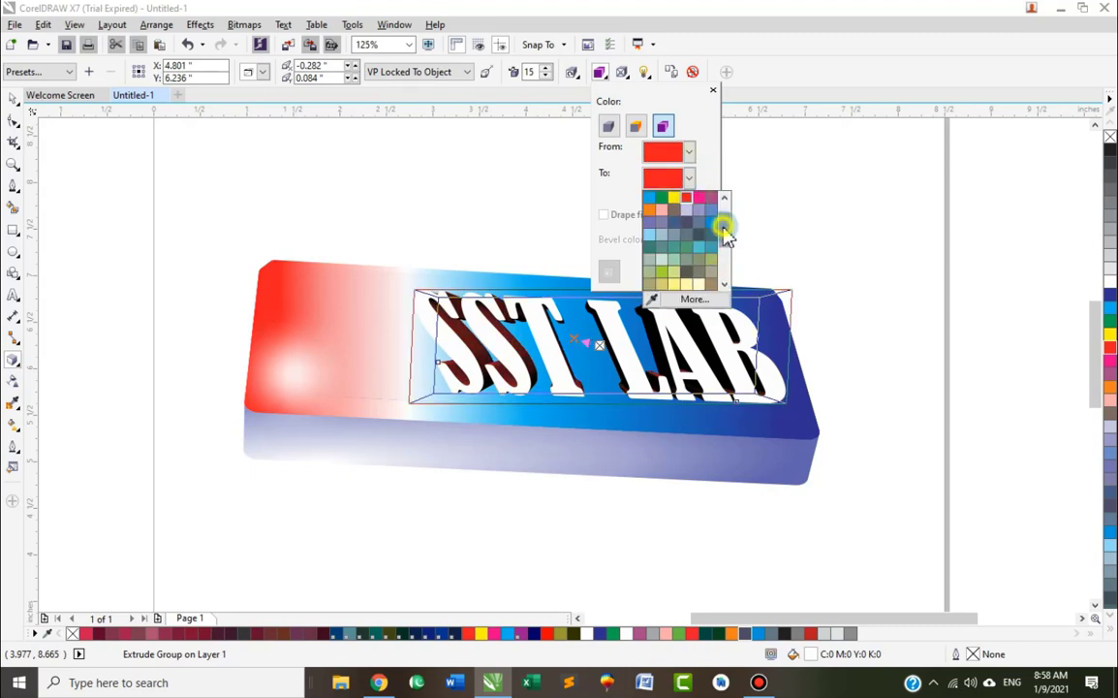
{"action": "left_click_drag", "start_coordinate": [725, 231], "coordinate": [722, 285]}
{"action": "left_click", "coordinate": [688, 297]}
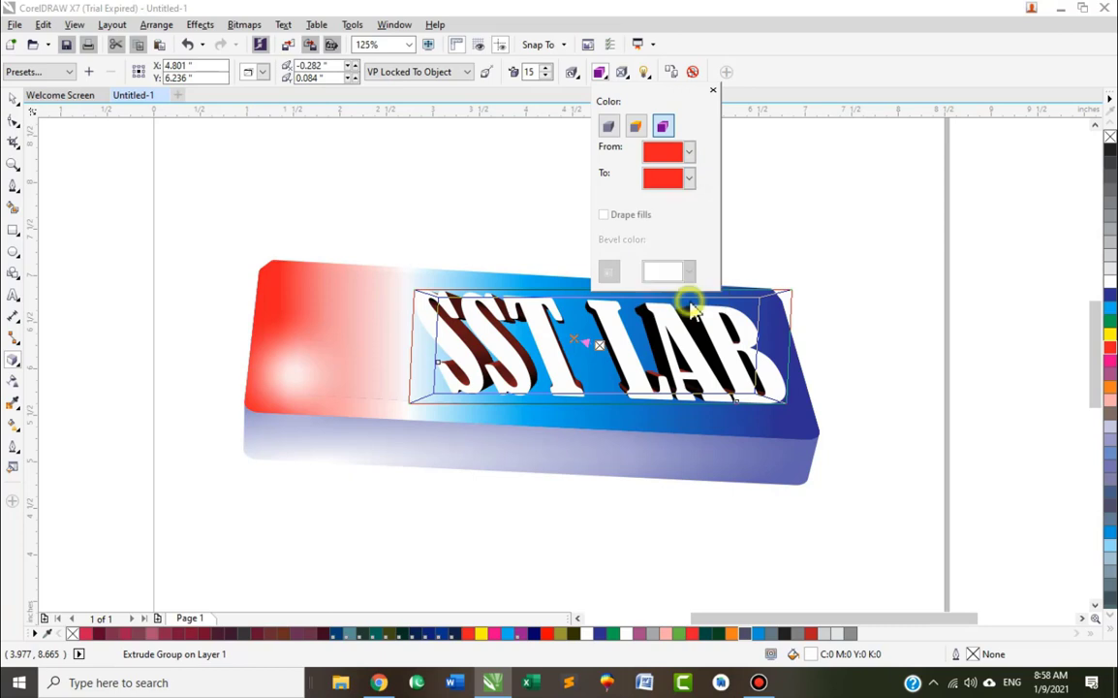
{"action": "left_click", "coordinate": [455, 196]}
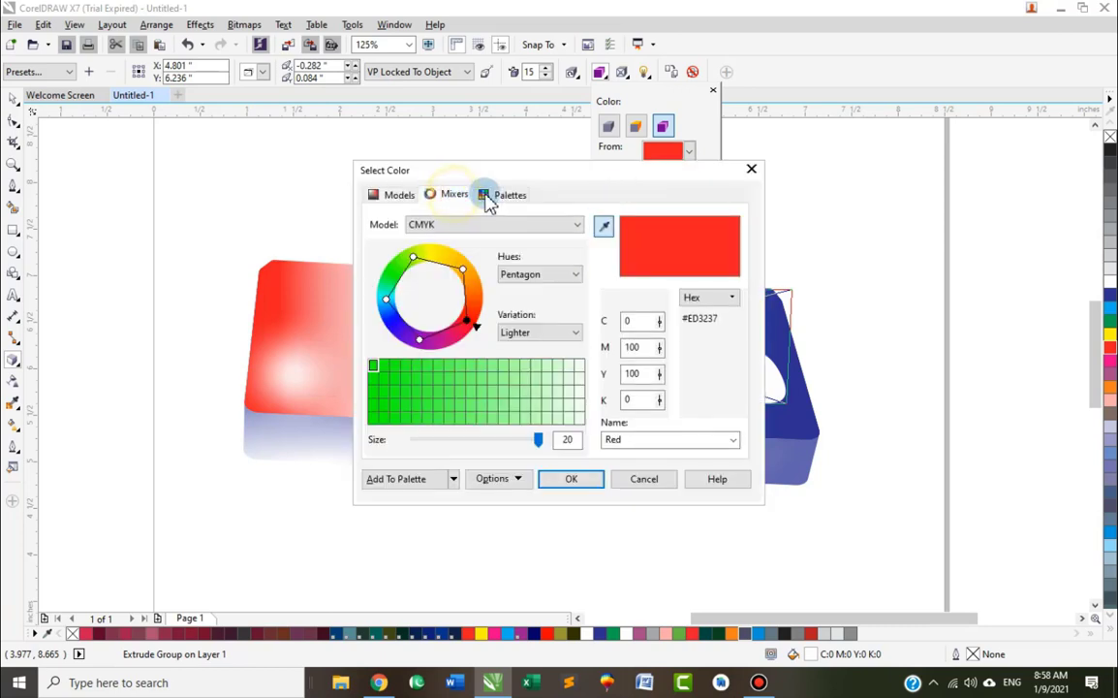
{"action": "left_click", "coordinate": [489, 196]}
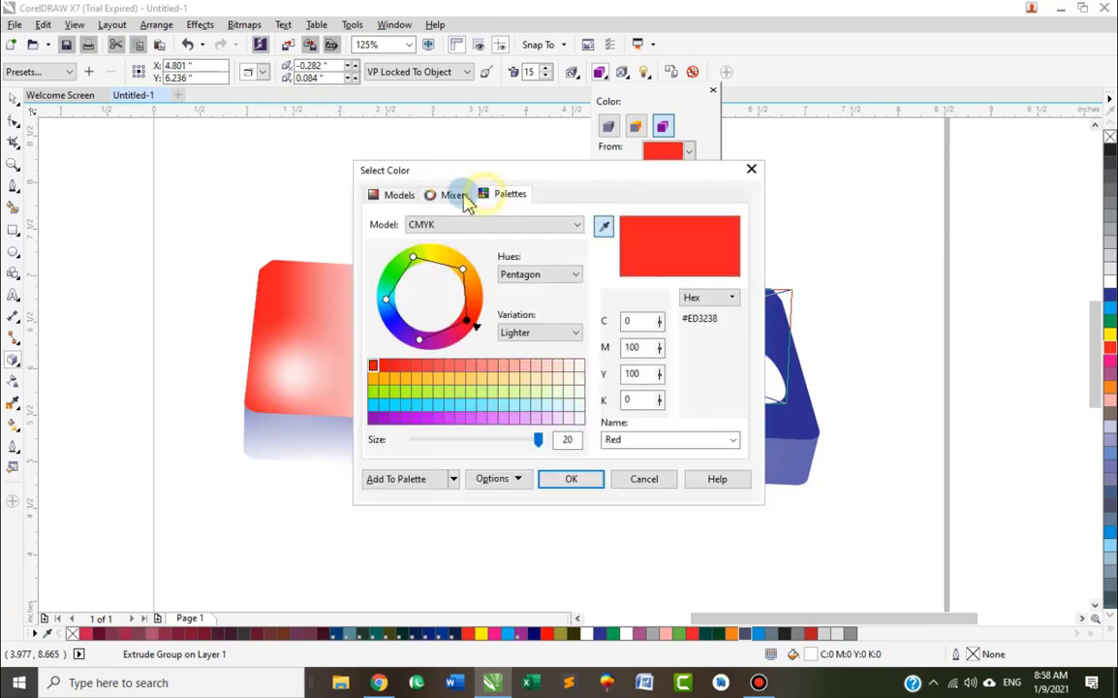
{"action": "left_click", "coordinate": [398, 197]}
{"action": "left_click", "coordinate": [448, 196]}
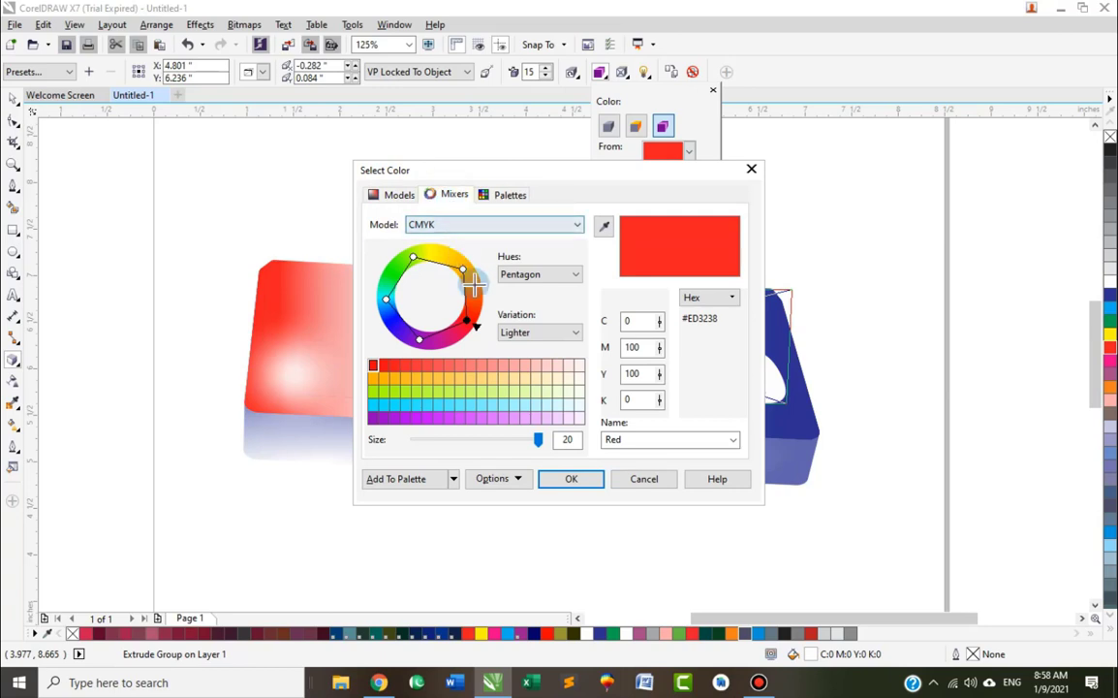
{"action": "left_click", "coordinate": [492, 195]}
{"action": "mouse_move", "coordinate": [580, 301]}
{"action": "left_mouse_down"}
{"action": "mouse_move", "coordinate": [580, 317]}
{"action": "mouse_move", "coordinate": [575, 304]}
{"action": "left_mouse_up"}
{"action": "left_click", "coordinate": [576, 308]}
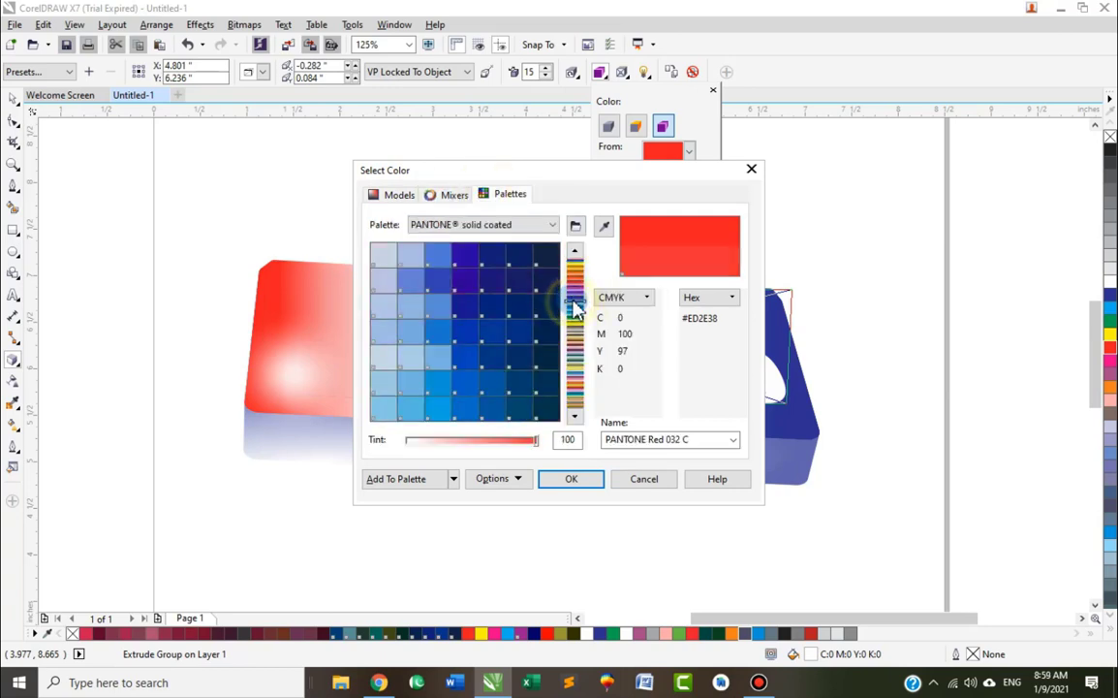
{"action": "left_click", "coordinate": [547, 279]}
{"action": "left_click", "coordinate": [546, 254]}
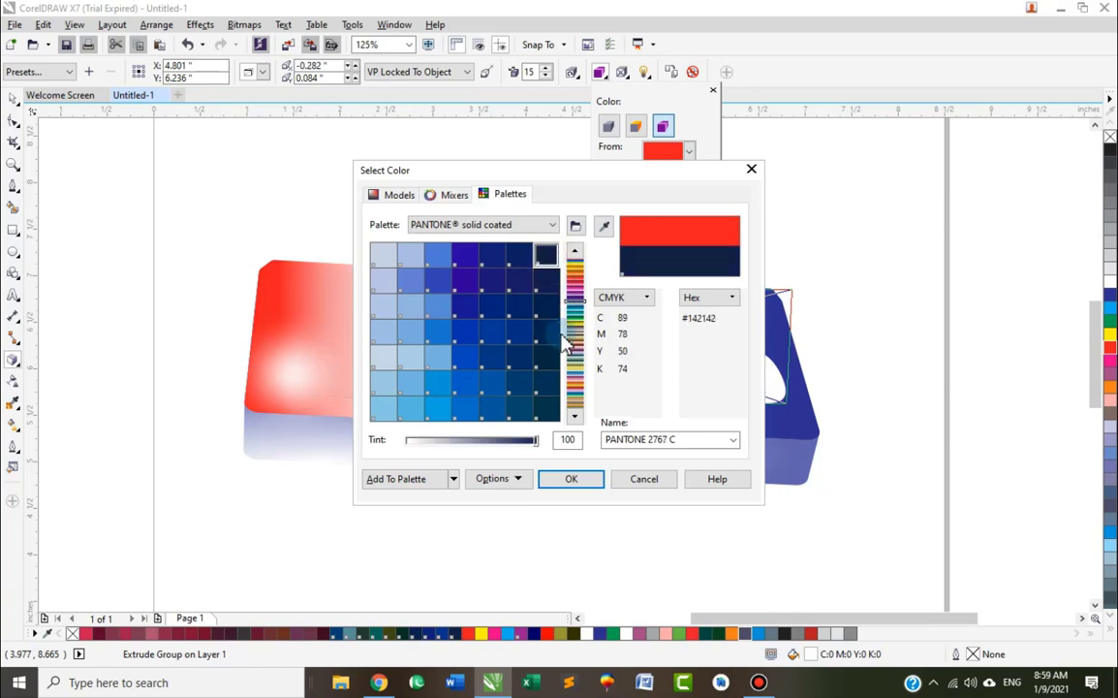
{"action": "left_click", "coordinate": [554, 480]}
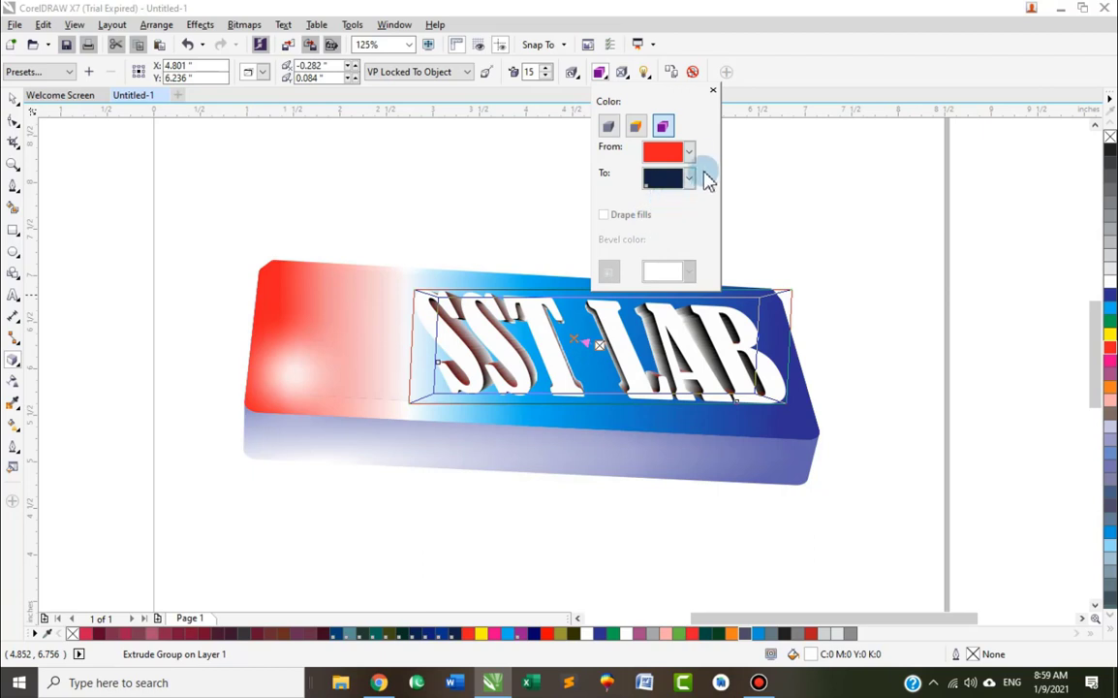
Try a violet-blue PANTONE solid coated color as the text extrusion's starting shading color, and set it back to red
{"action": "left_click", "coordinate": [690, 152]}
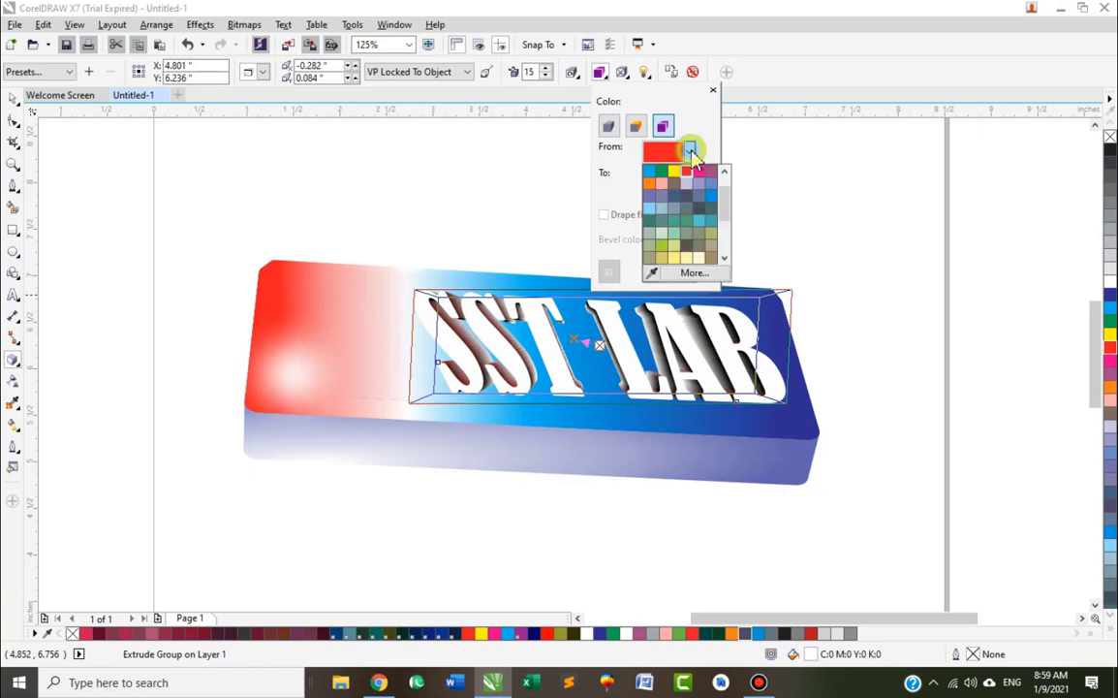
{"action": "left_click", "coordinate": [685, 274]}
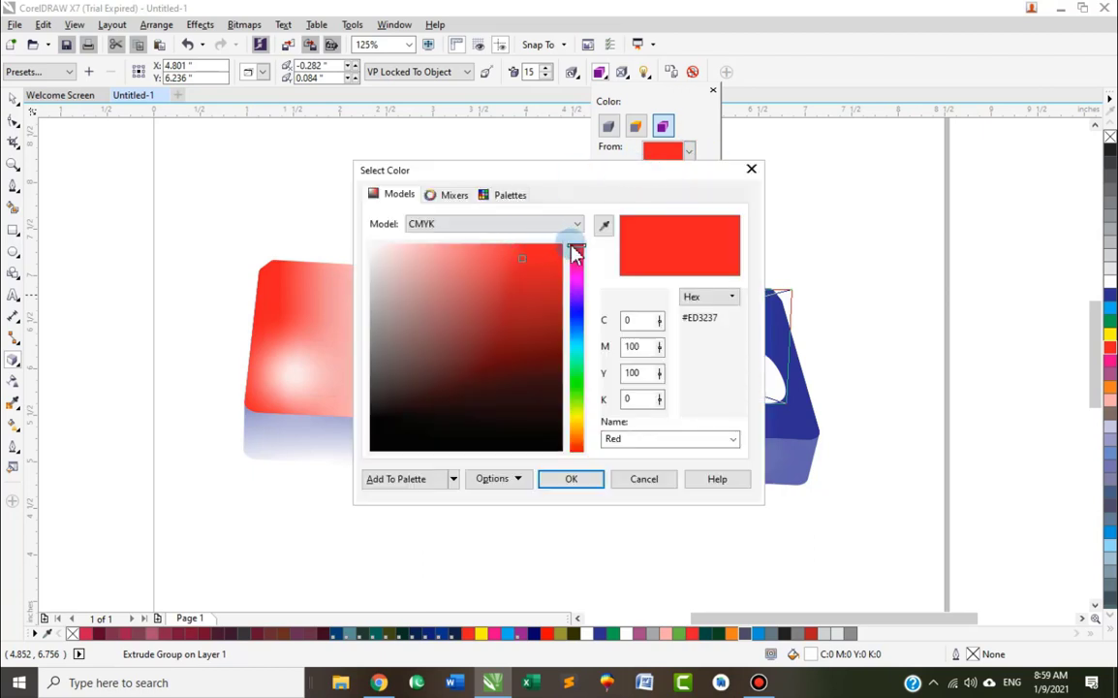
{"action": "left_click", "coordinate": [508, 194]}
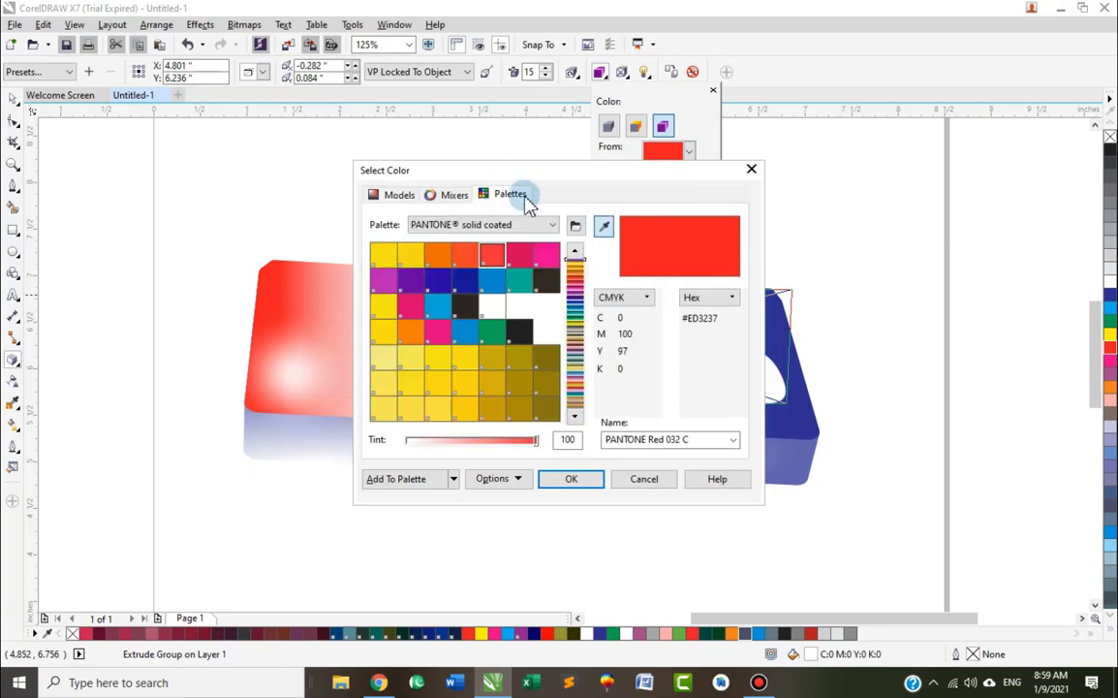
{"action": "left_click", "coordinate": [574, 281]}
{"action": "left_click", "coordinate": [577, 299]}
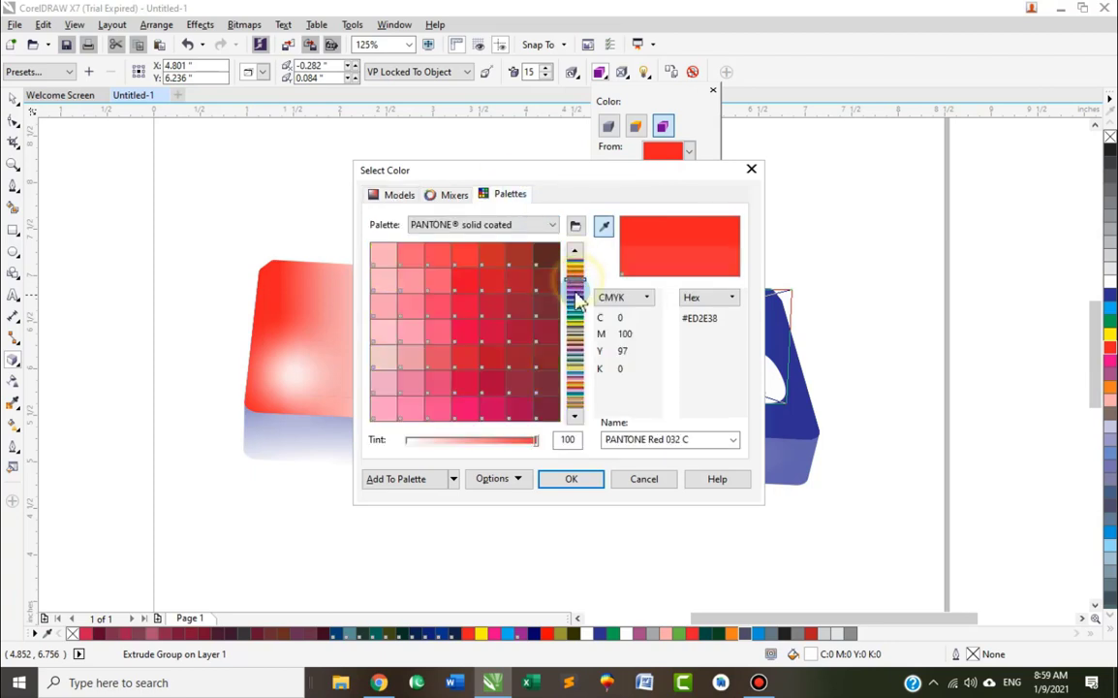
{"action": "left_click", "coordinate": [579, 283]}
{"action": "left_click", "coordinate": [577, 274]}
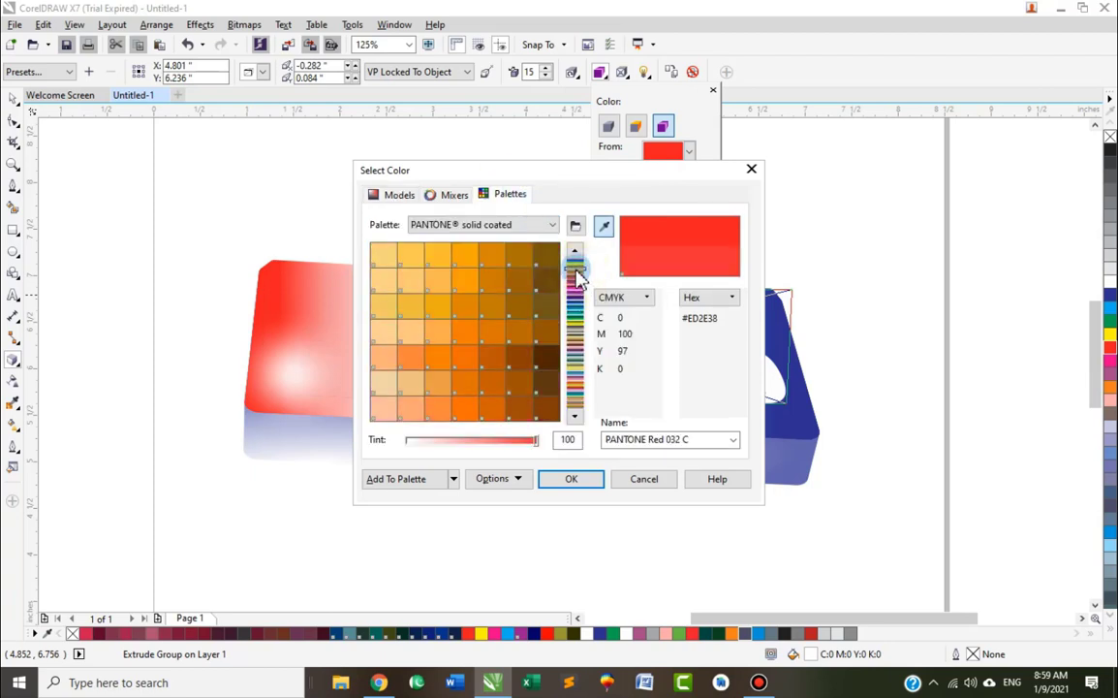
{"action": "left_click", "coordinate": [576, 329]}
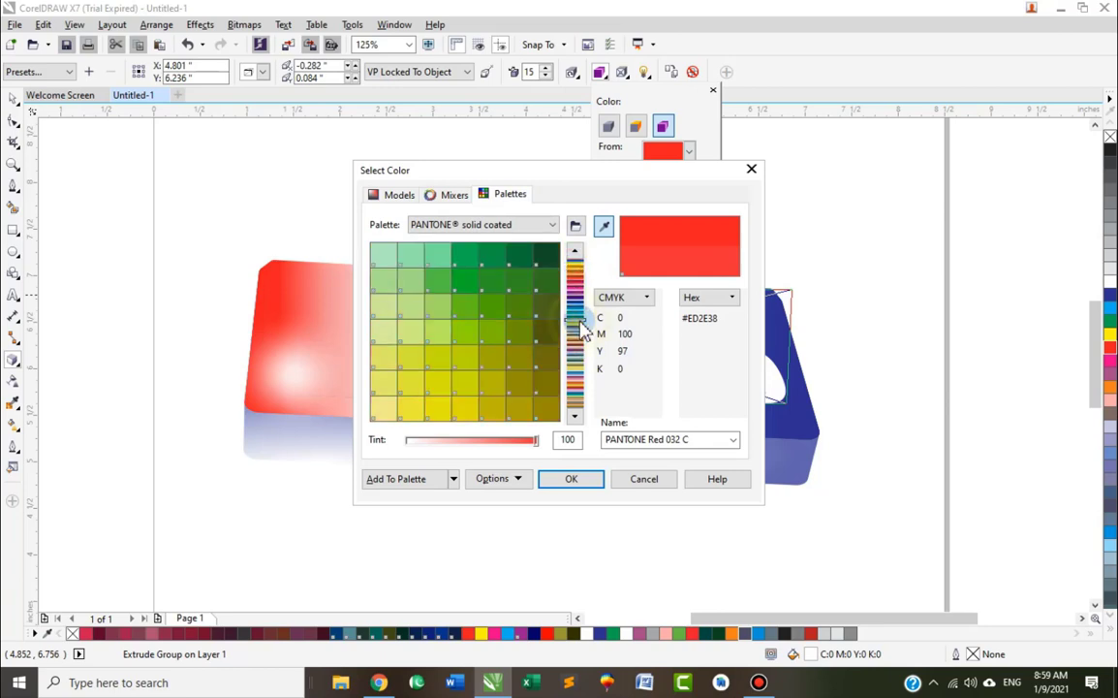
{"action": "left_click", "coordinate": [580, 329]}
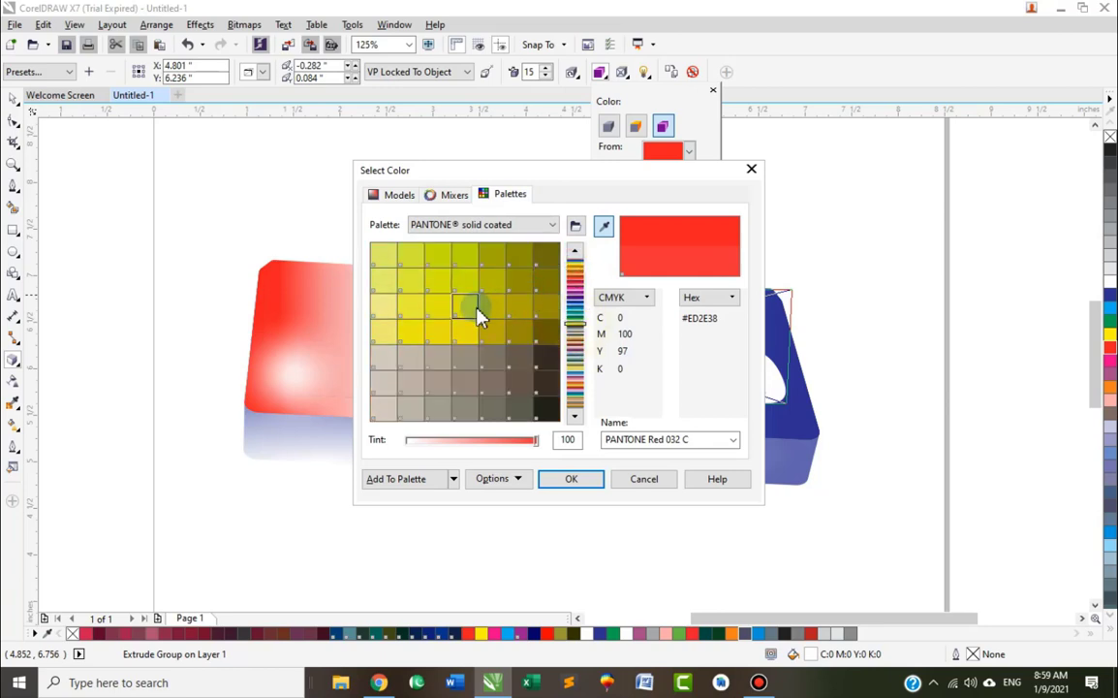
{"action": "left_click", "coordinate": [575, 351]}
{"action": "left_click", "coordinate": [576, 347]}
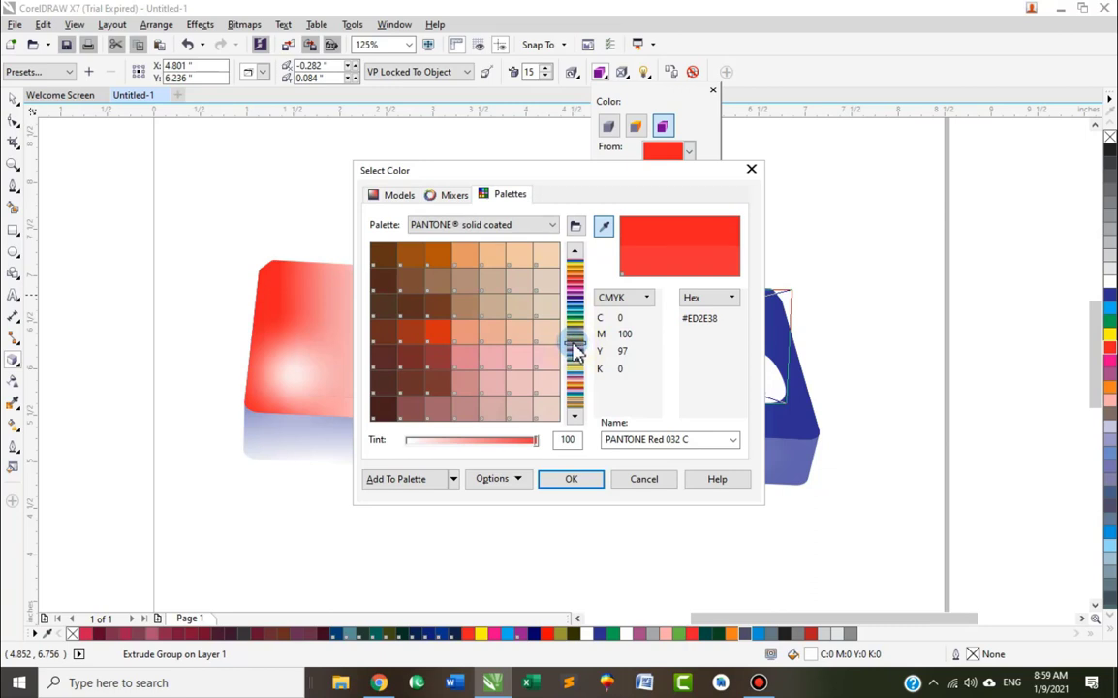
{"action": "left_click", "coordinate": [575, 294]}
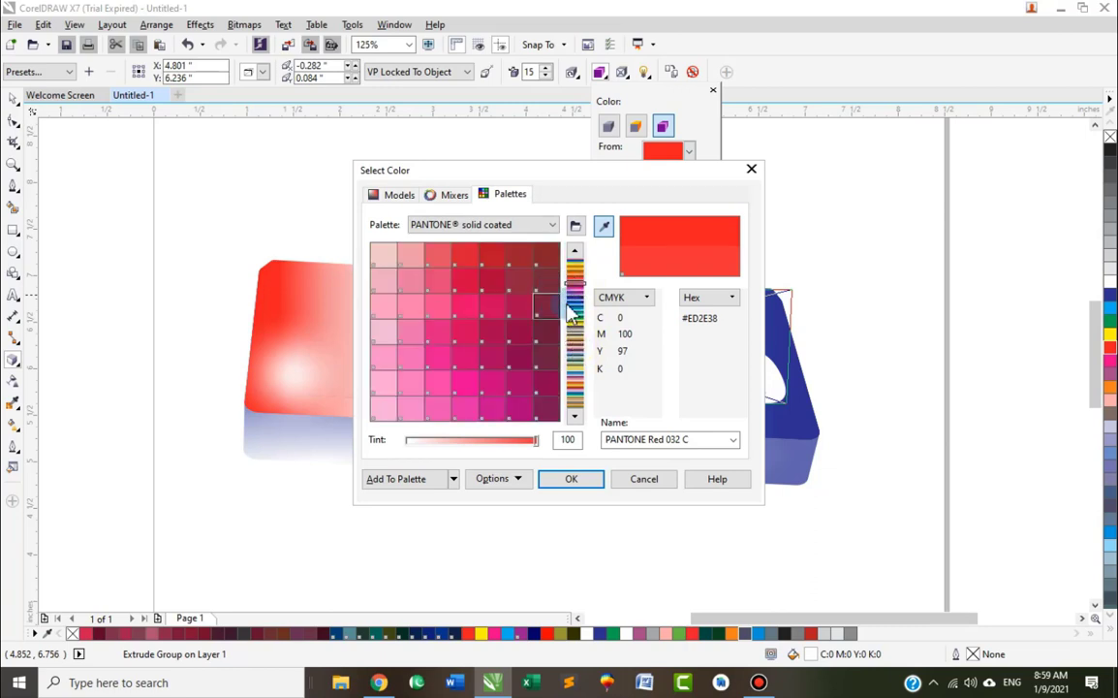
{"action": "left_click", "coordinate": [577, 284]}
{"action": "left_click", "coordinate": [578, 289]}
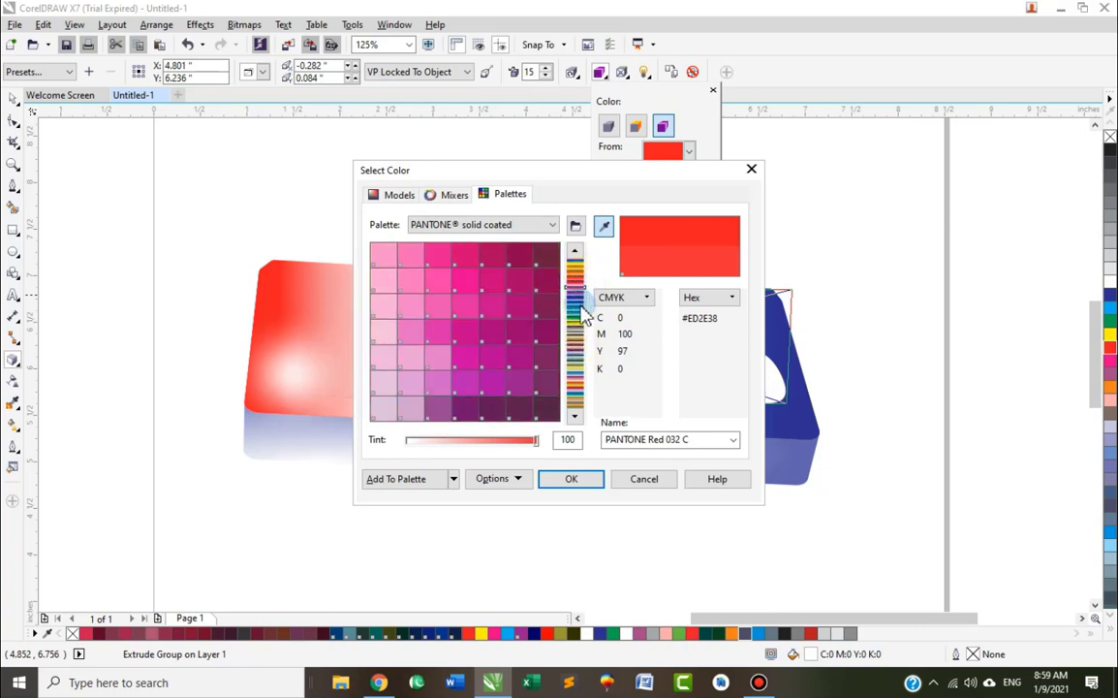
{"action": "left_click", "coordinate": [578, 302]}
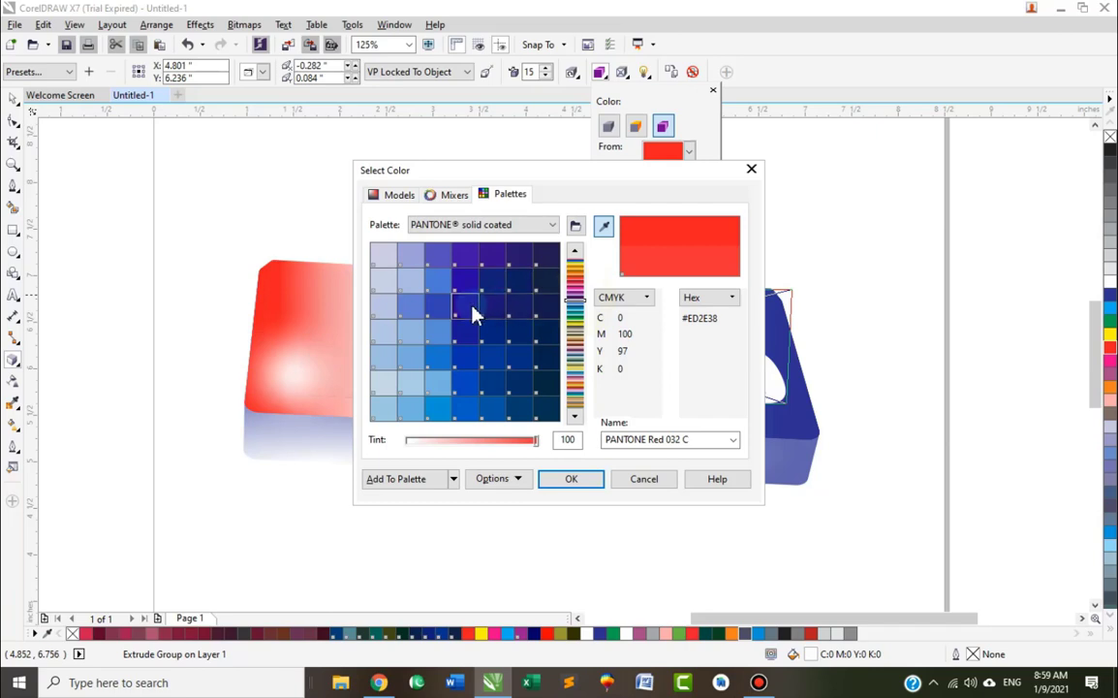
{"action": "left_click", "coordinate": [469, 308]}
{"action": "left_click", "coordinate": [569, 482]}
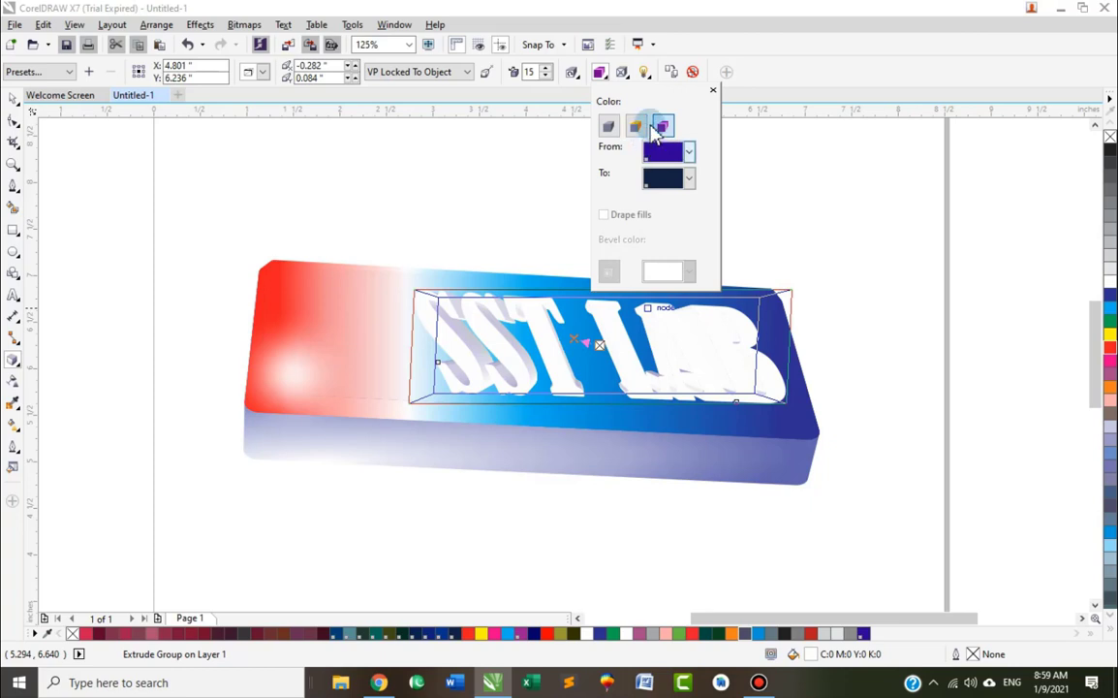
{"action": "left_click", "coordinate": [687, 152]}
{"action": "left_click", "coordinate": [687, 199]}
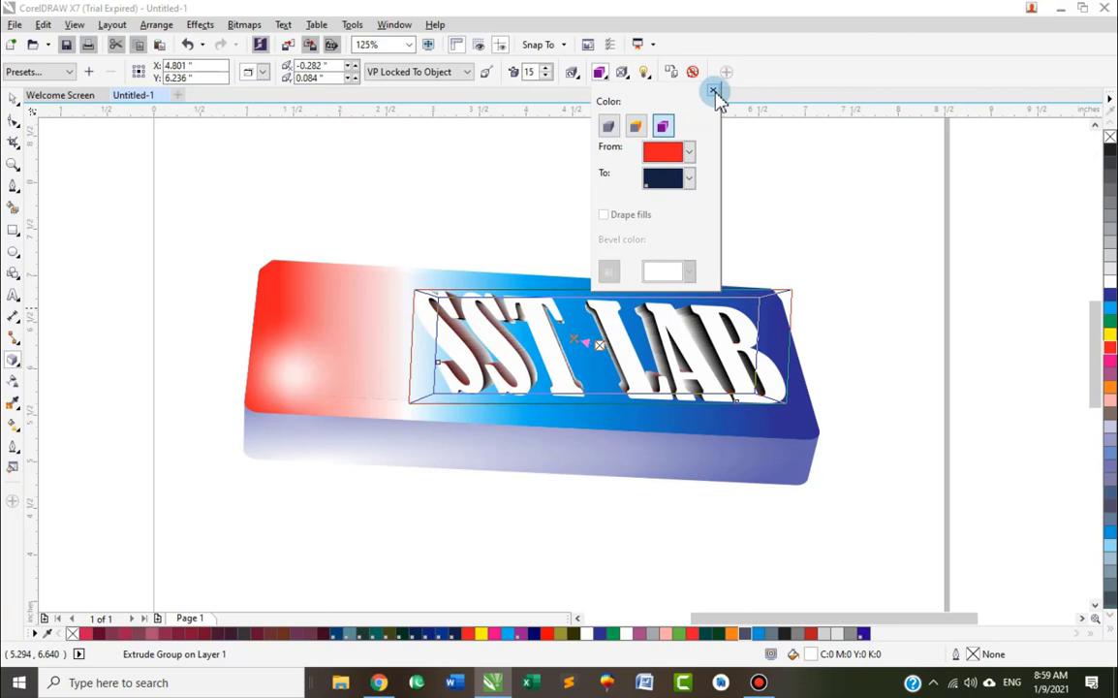
Try a 0.1 in bevel at 45° on the SST LAB text extrusion, and turn the bevel off again
{"action": "left_click", "coordinate": [623, 74]}
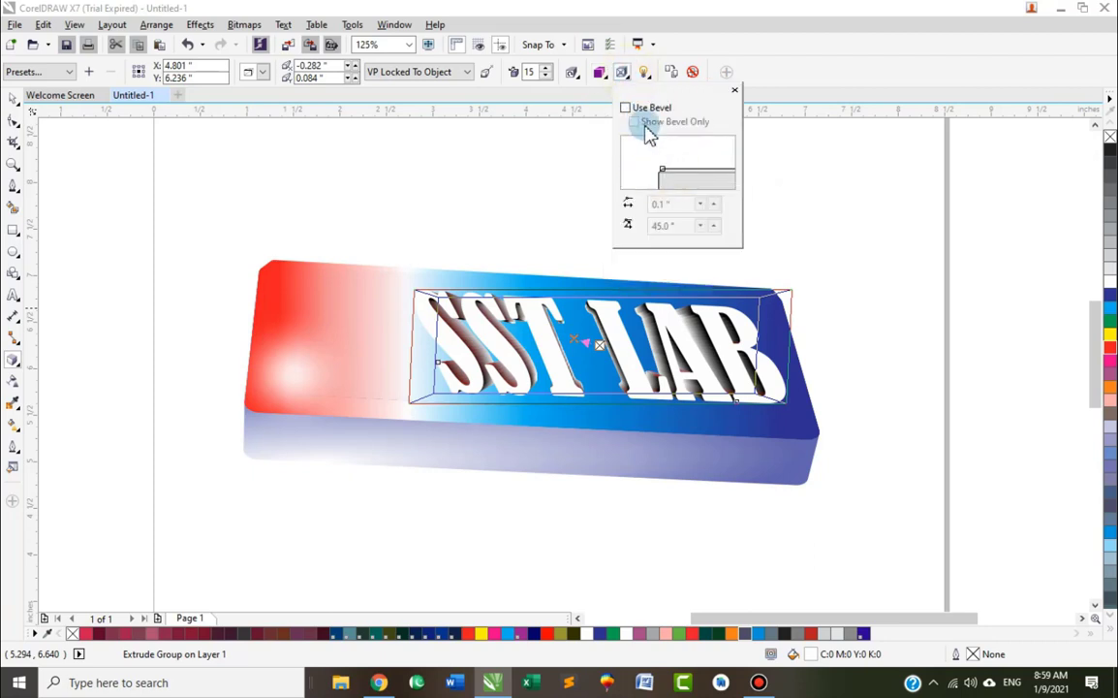
{"action": "left_click", "coordinate": [639, 109]}
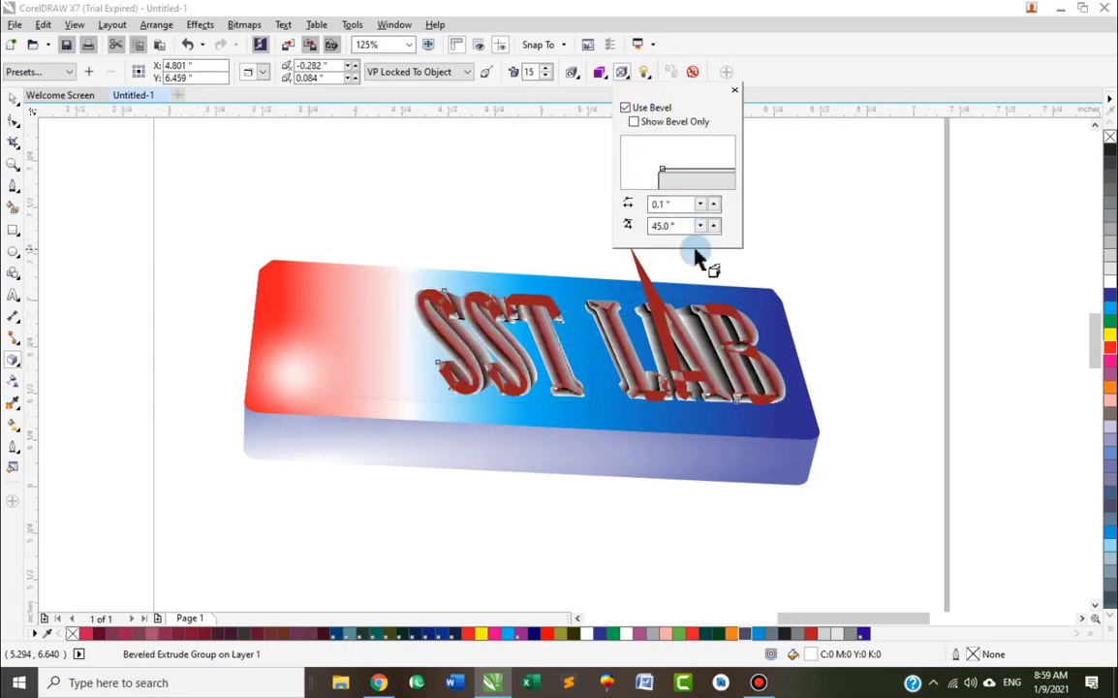
{"action": "scroll", "coordinate": [697, 249], "scroll_direction": "up", "scroll_amount": 3}
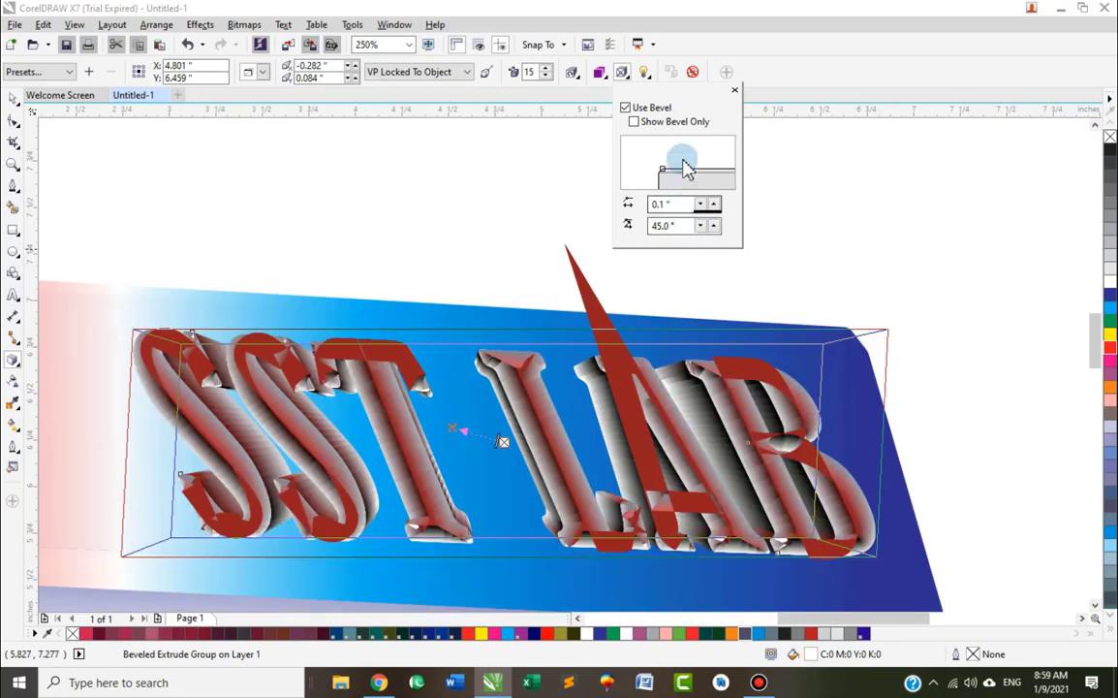
{"action": "left_click", "coordinate": [630, 107]}
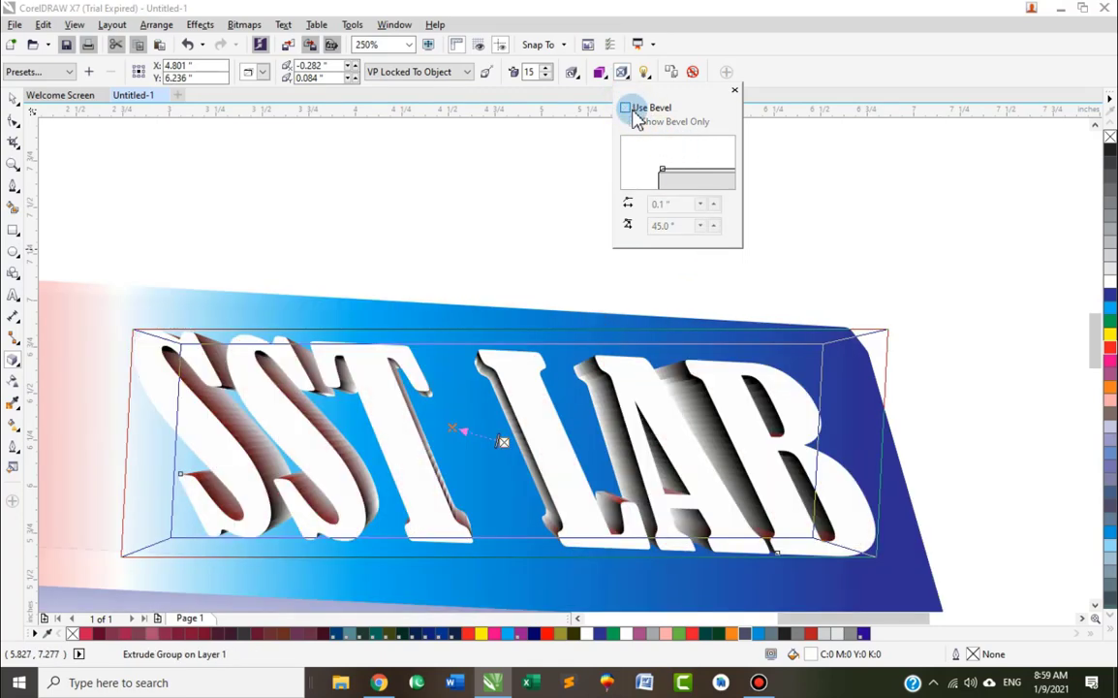
Add light source 3 to the SST LAB text extrusion and move it to the front upper-left corner of the lighting cube
{"action": "left_click", "coordinate": [645, 72]}
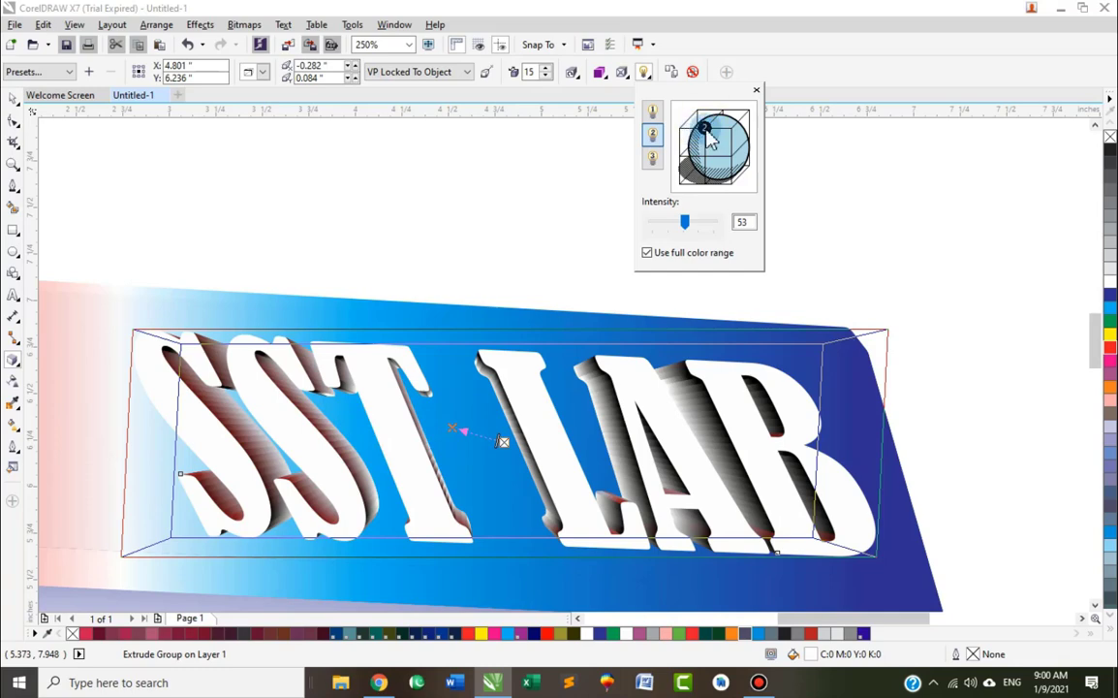
{"action": "left_click", "coordinate": [652, 157]}
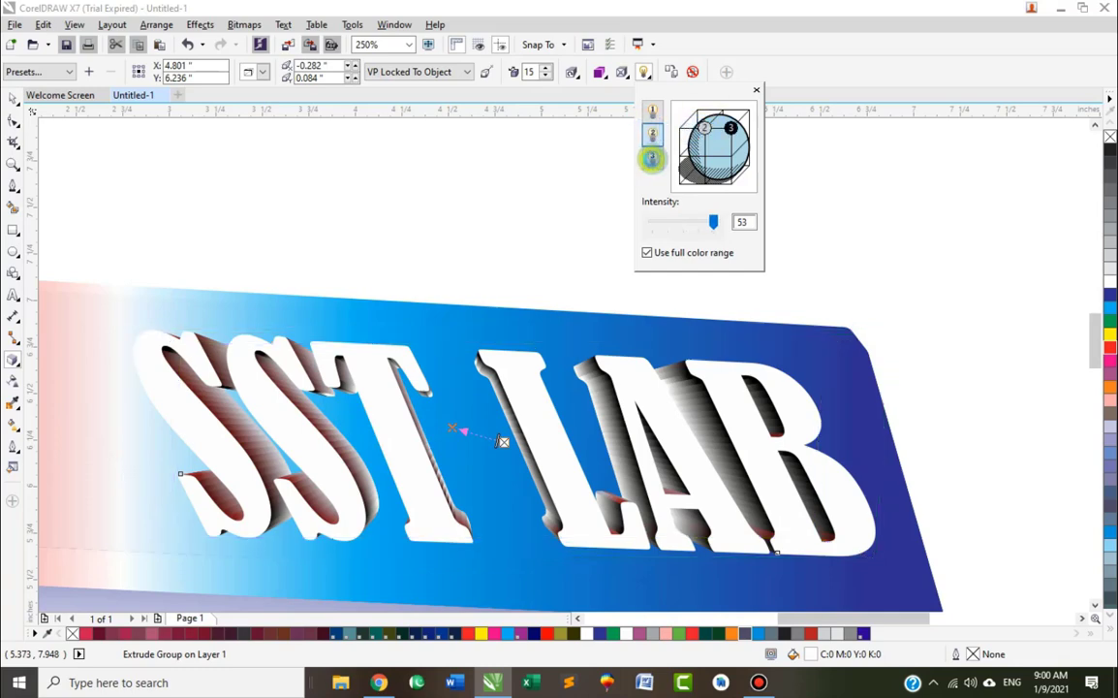
{"action": "left_click", "coordinate": [731, 130]}
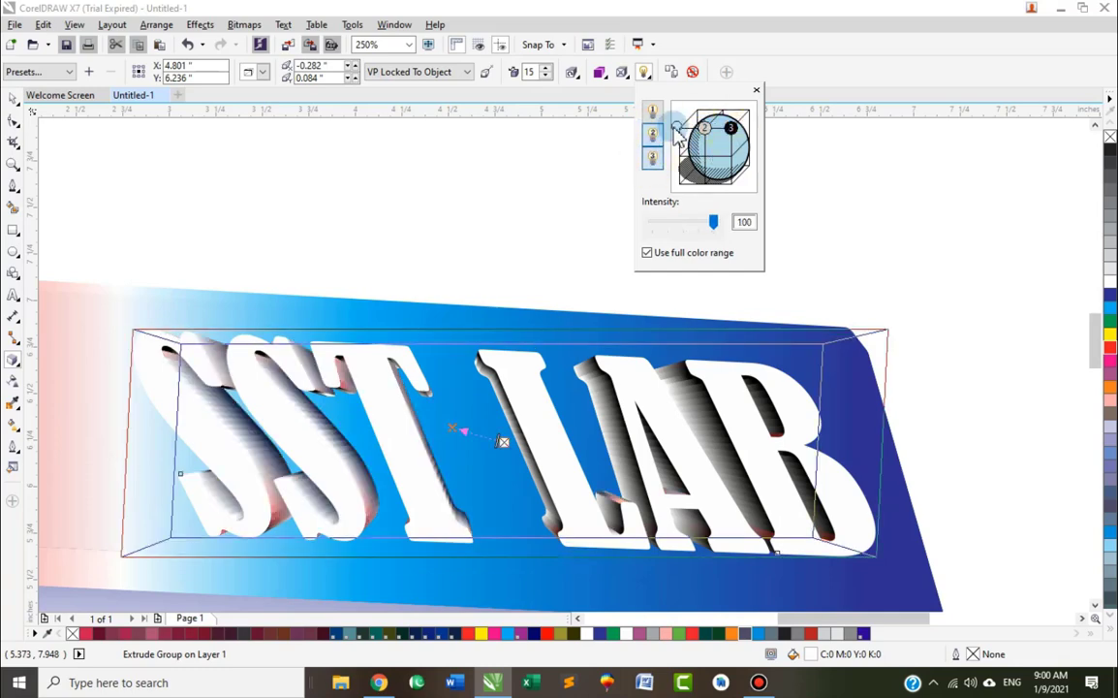
{"action": "left_click_drag", "start_coordinate": [678, 130], "coordinate": [678, 129]}
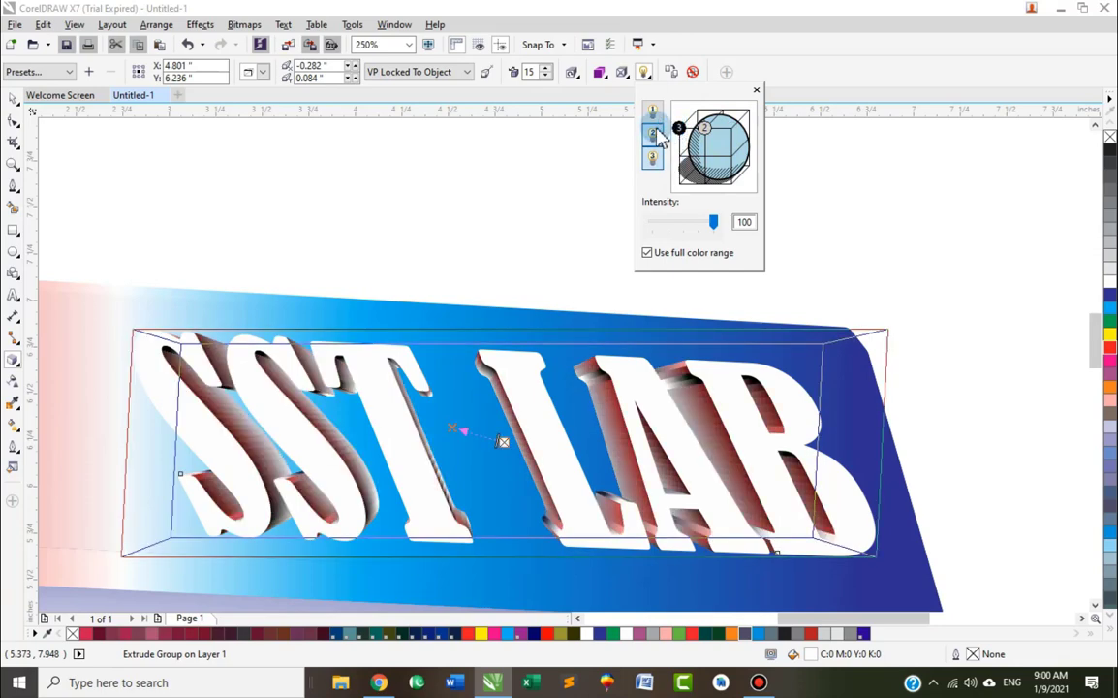
Add light source 1 to the extrusion, place it at the center of the lighting cube's front face, and set its intensity to 50
{"action": "left_click", "coordinate": [652, 110]}
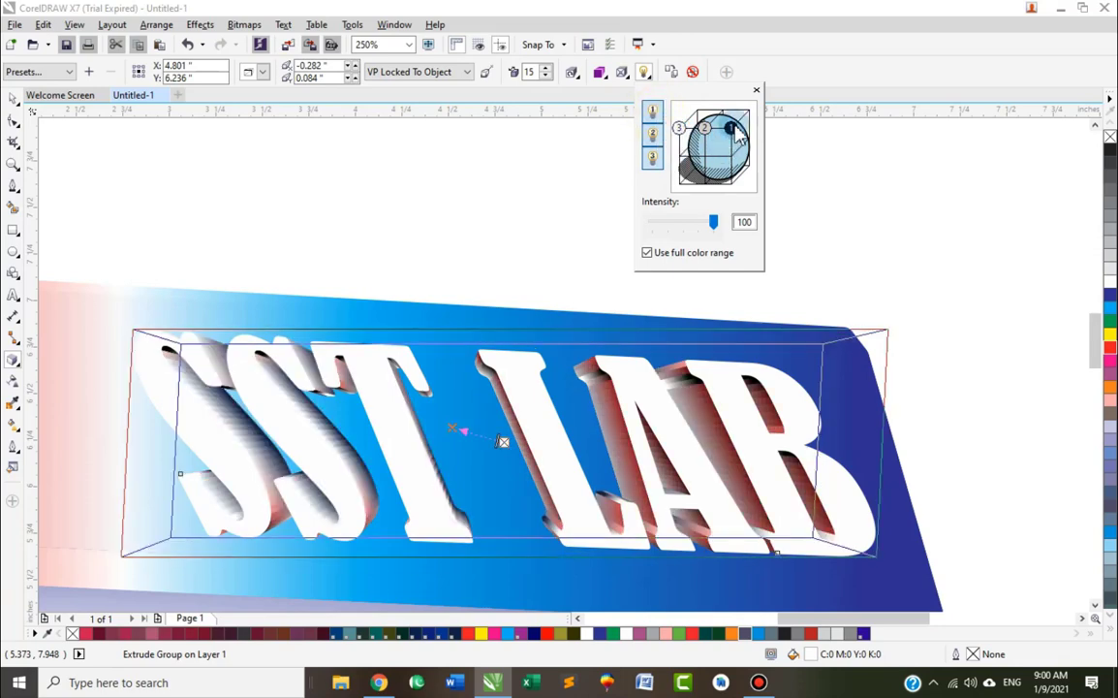
{"action": "left_click", "coordinate": [706, 156]}
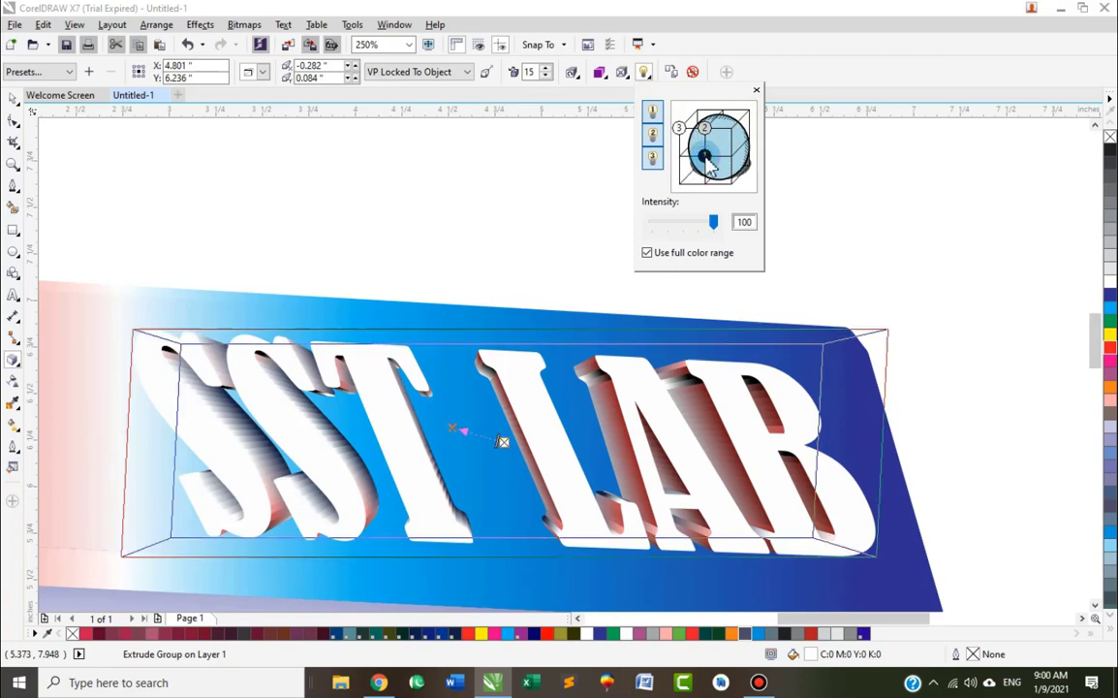
{"action": "left_click_drag", "start_coordinate": [701, 222], "coordinate": [656, 225]}
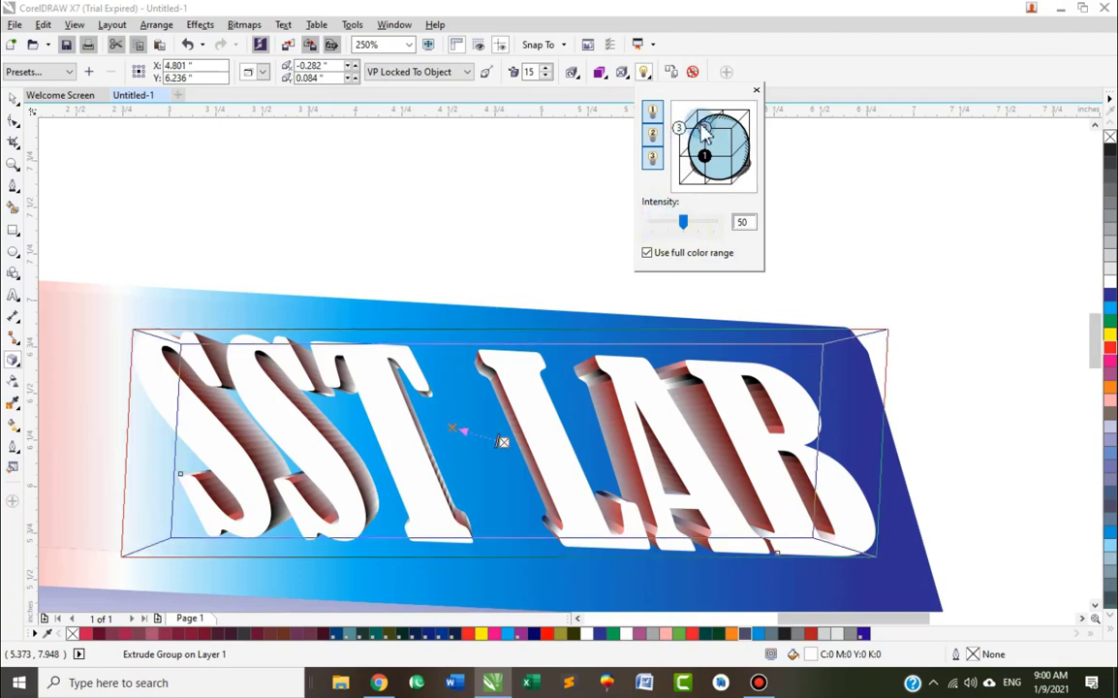
Set the extrusion's light source 2 intensity to 43 and light source 3 intensity to 60
{"action": "left_click", "coordinate": [657, 223]}
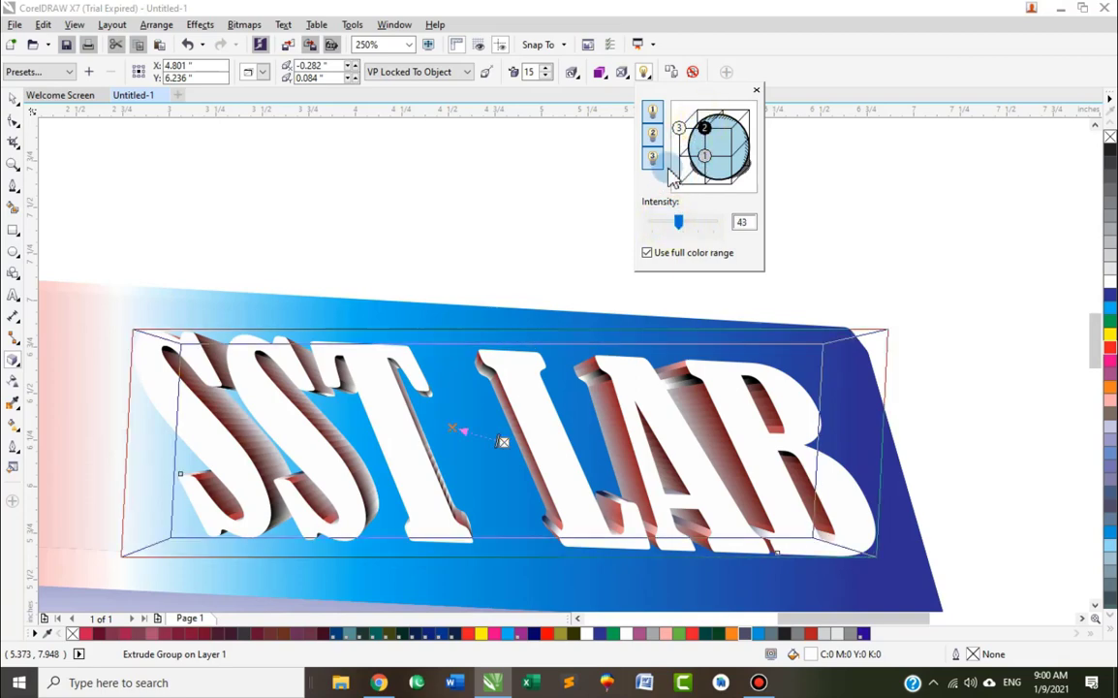
{"action": "left_click", "coordinate": [683, 222]}
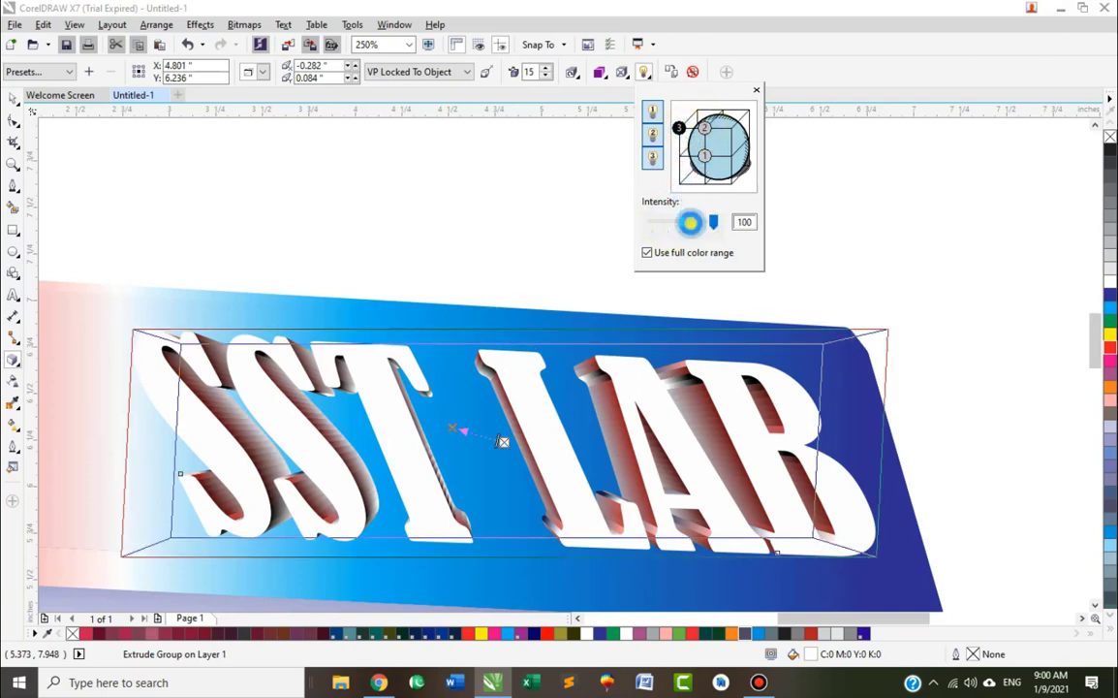
{"action": "left_click", "coordinate": [676, 224]}
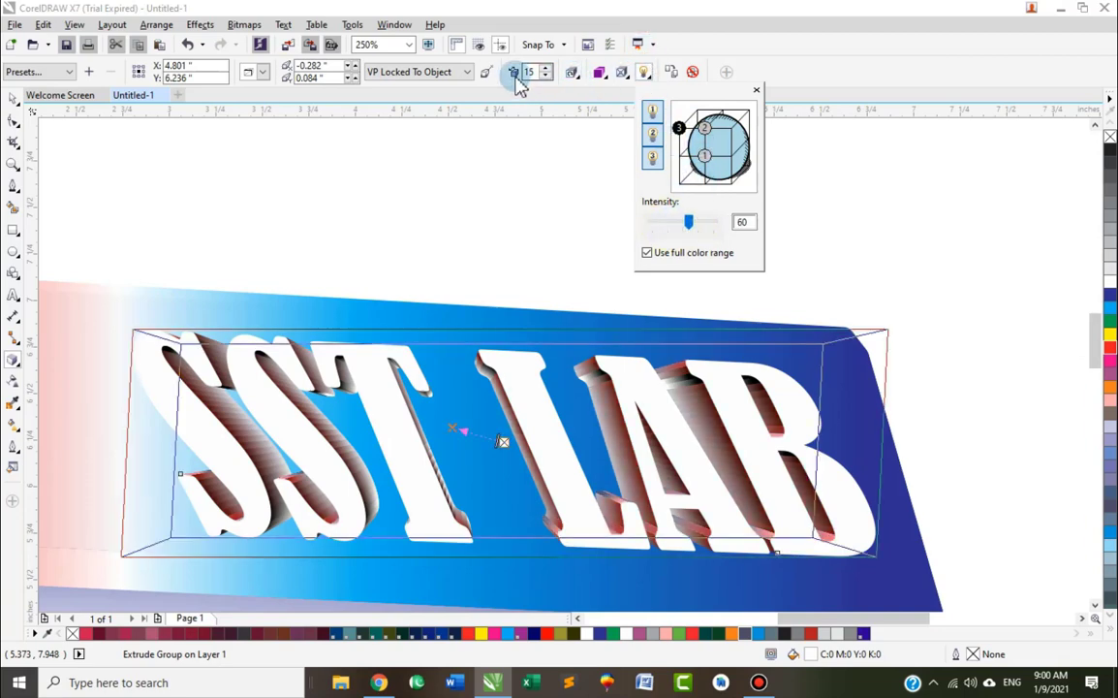
Try different depths for the SST LAB text extrusion, ending at a depth of 40
{"action": "left_click", "coordinate": [545, 76]}
{"action": "left_click", "coordinate": [546, 78]}
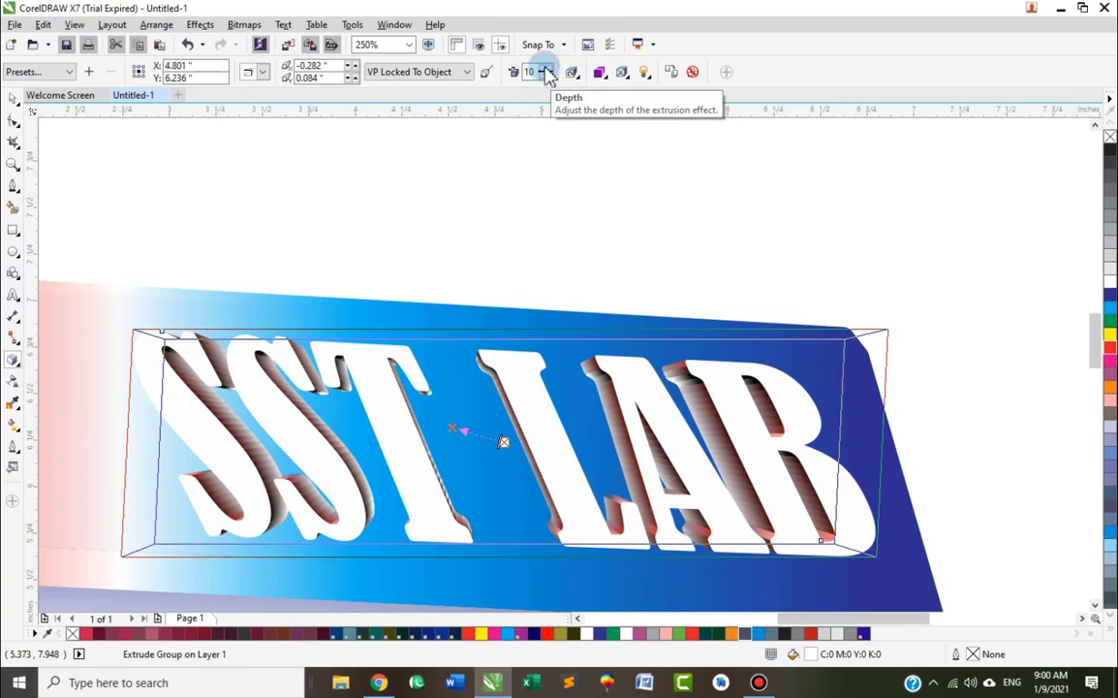
{"action": "left_click", "coordinate": [546, 68]}
{"action": "left_click", "coordinate": [545, 68]}
{"action": "left_click", "coordinate": [545, 68]}
{"action": "left_click", "coordinate": [546, 67]}
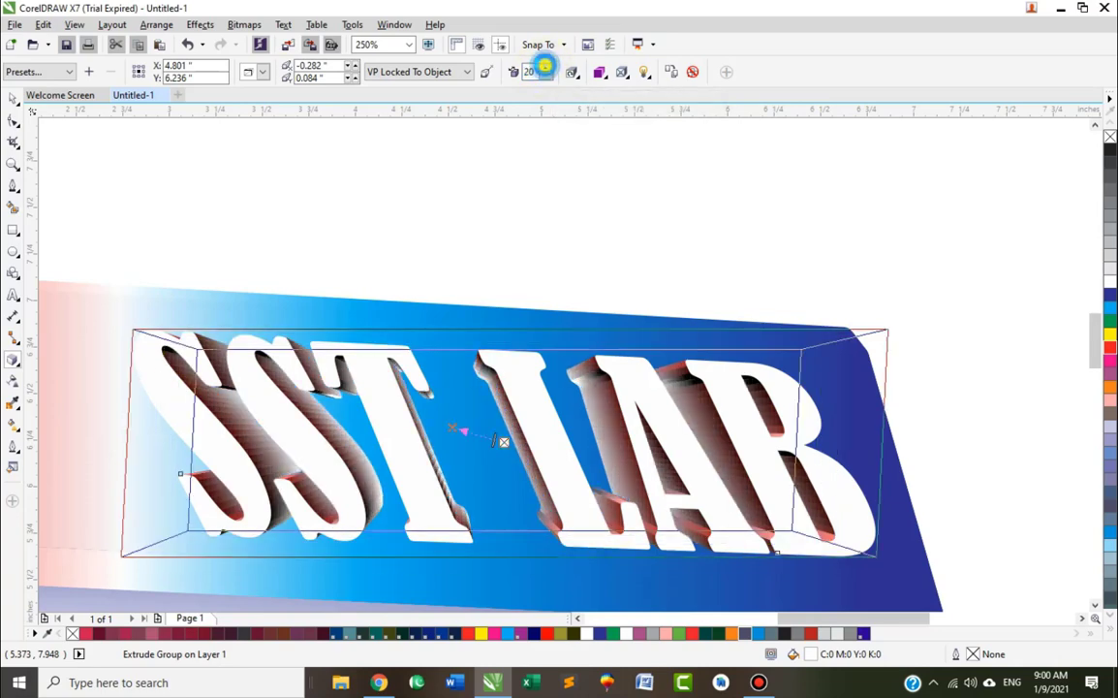
{"action": "left_click", "coordinate": [545, 67]}
{"action": "left_click", "coordinate": [545, 67]}
{"action": "left_click", "coordinate": [545, 67]}
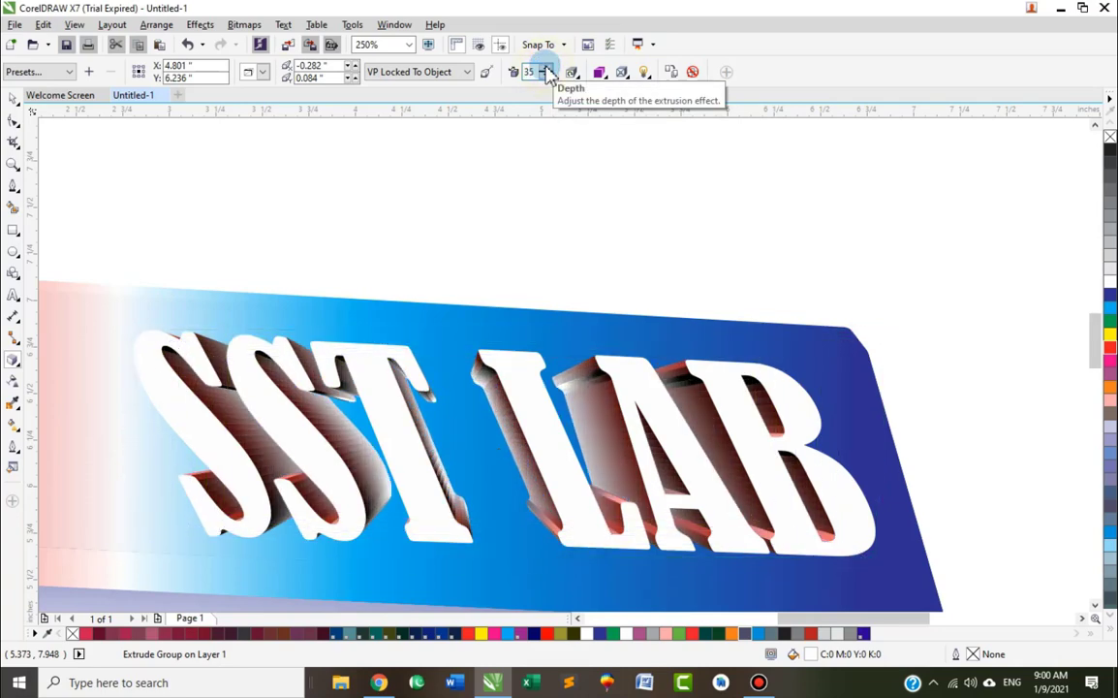
{"action": "left_click", "coordinate": [546, 69]}
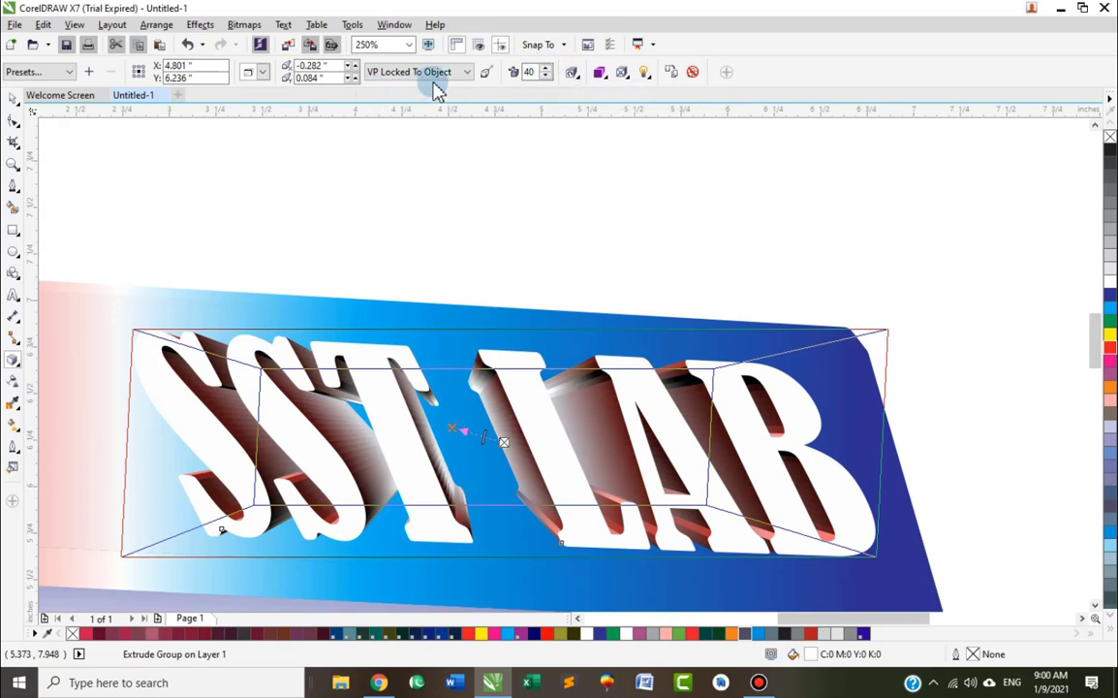
Keep the vanishing point locked to the object, reference its coordinates to the page, and set its horizontal coordinate to 4.68 in
{"action": "left_click", "coordinate": [464, 73]}
{"action": "left_click", "coordinate": [465, 83]}
{"action": "left_click", "coordinate": [488, 71]}
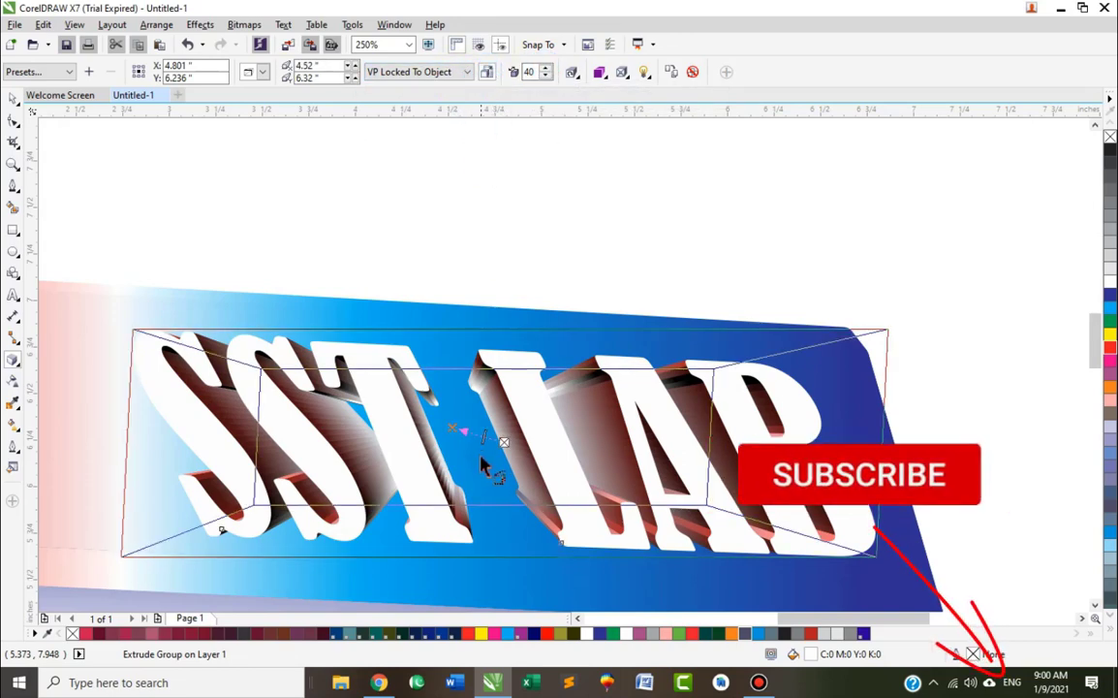
{"action": "left_click", "coordinate": [350, 66]}
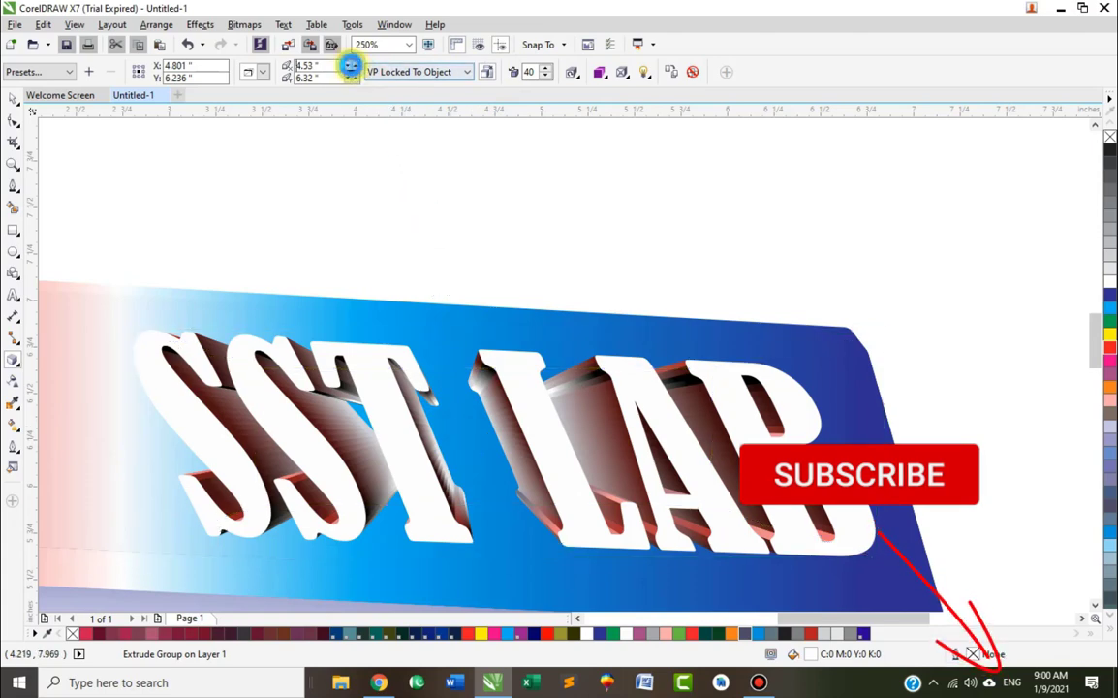
{"action": "left_click", "coordinate": [350, 66]}
{"action": "left_click", "coordinate": [350, 66]}
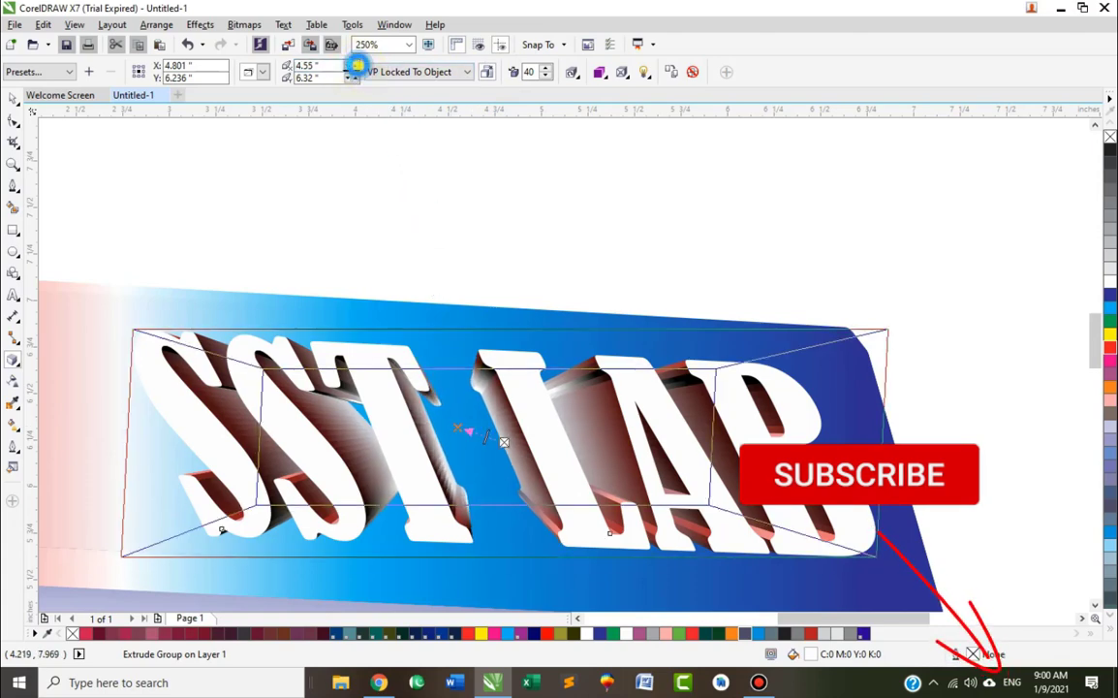
{"action": "left_click", "coordinate": [351, 65]}
{"action": "left_click", "coordinate": [351, 66]}
{"action": "left_click", "coordinate": [351, 66]}
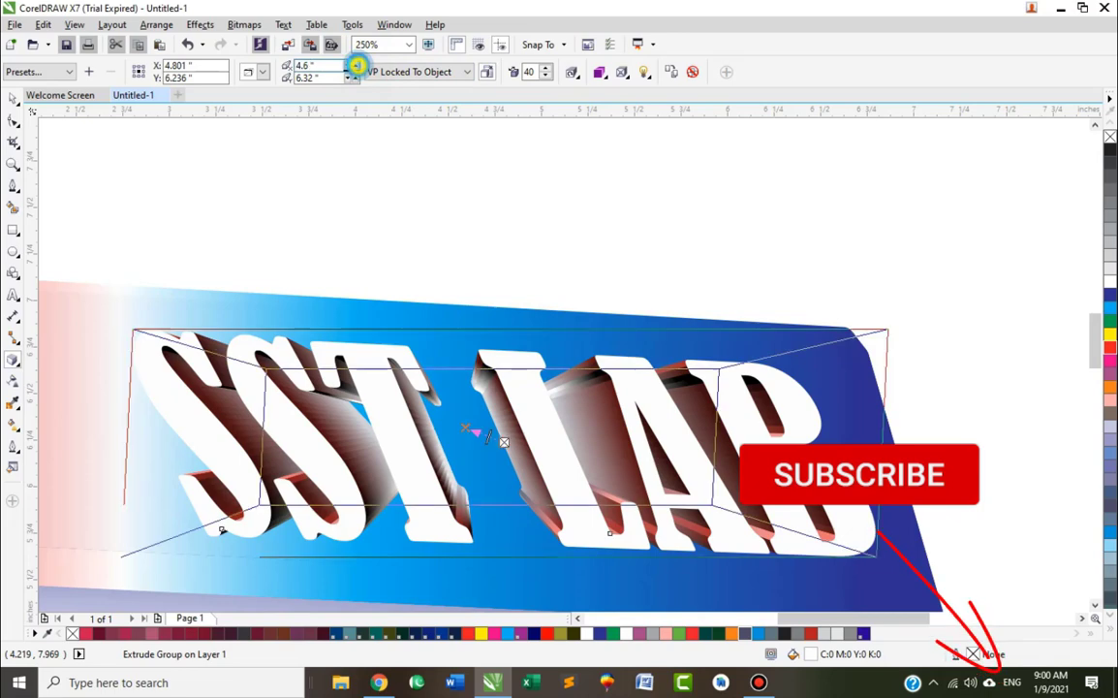
{"action": "left_click", "coordinate": [351, 66]}
{"action": "left_click", "coordinate": [350, 66]}
{"action": "left_click", "coordinate": [351, 66]}
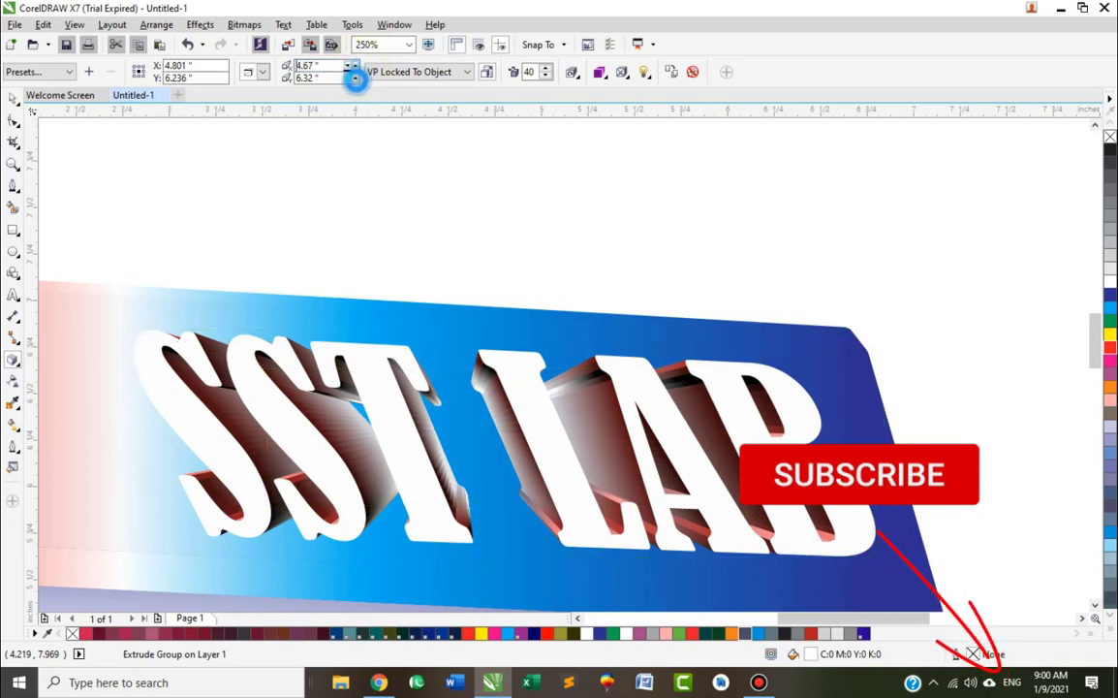
Set the vertical coordinate of the text extrusion's vanishing point to 6.36 in
{"action": "left_click", "coordinate": [354, 78]}
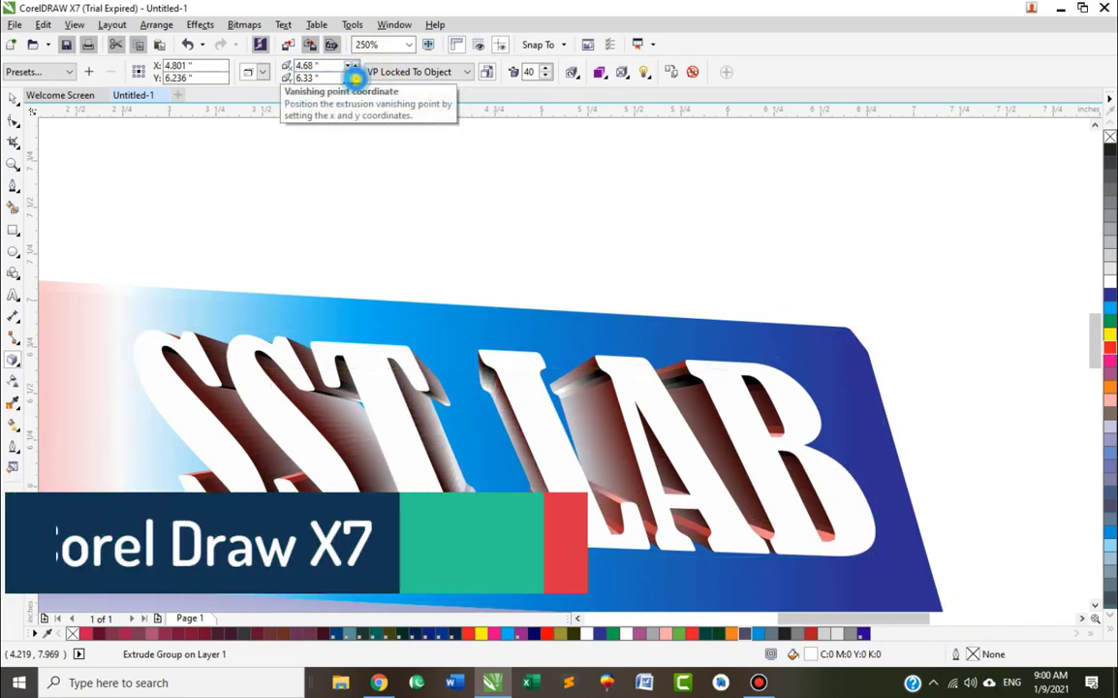
{"action": "left_click", "coordinate": [355, 77]}
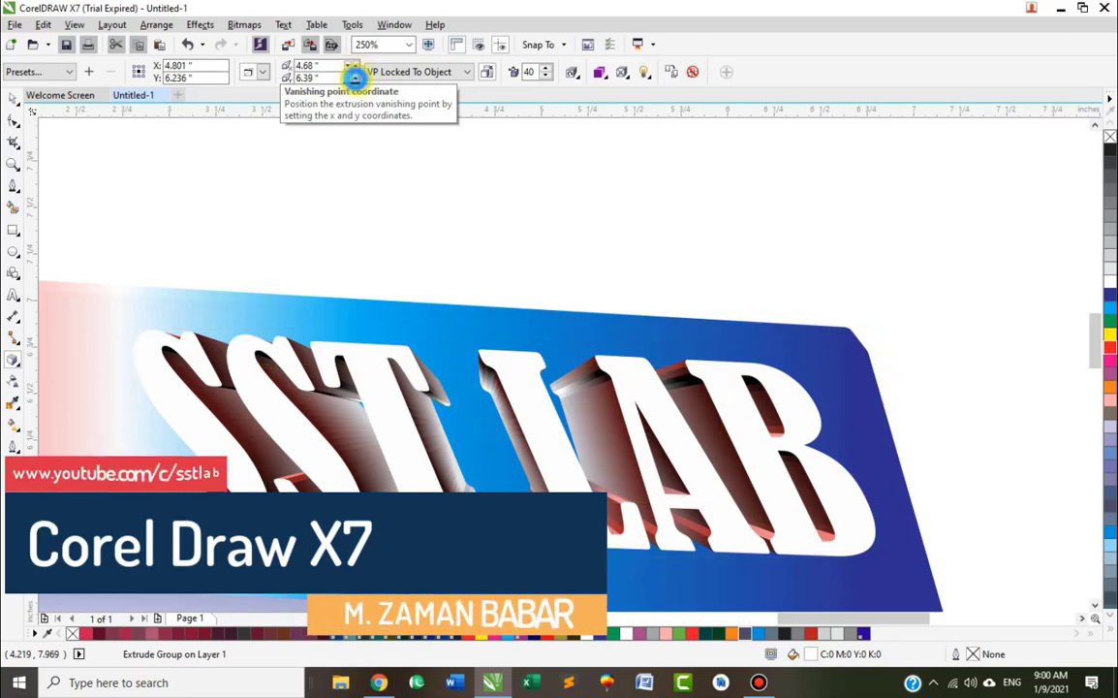
{"action": "left_click", "coordinate": [355, 78]}
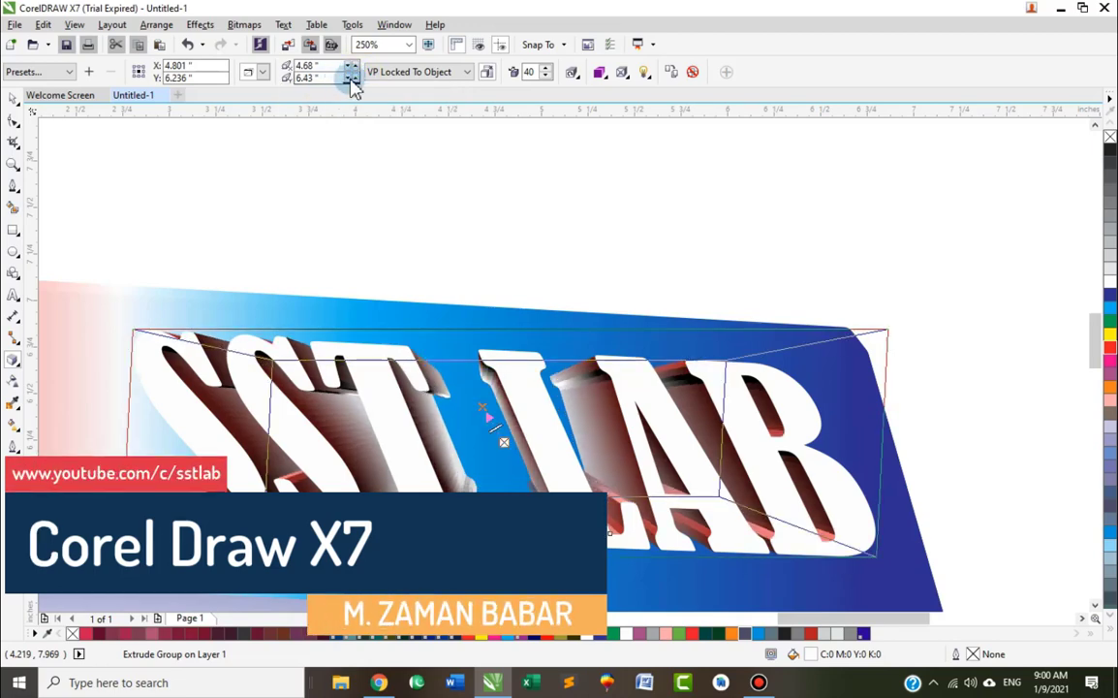
{"action": "left_click", "coordinate": [350, 78]}
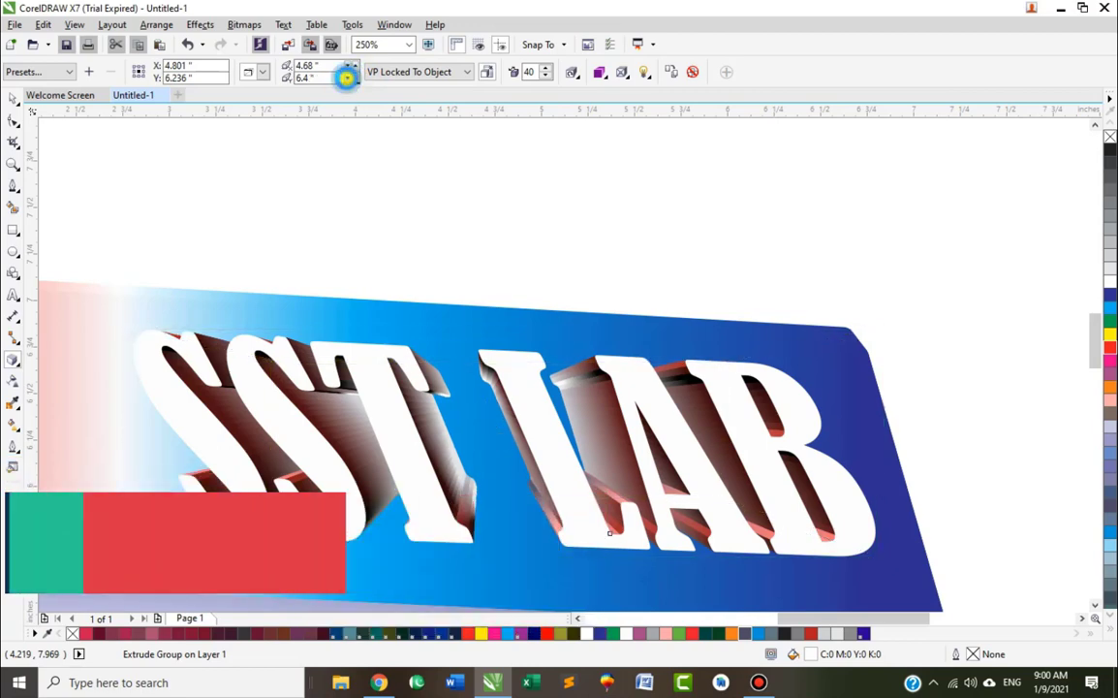
{"action": "left_click", "coordinate": [349, 78]}
{"action": "left_click", "coordinate": [348, 79]}
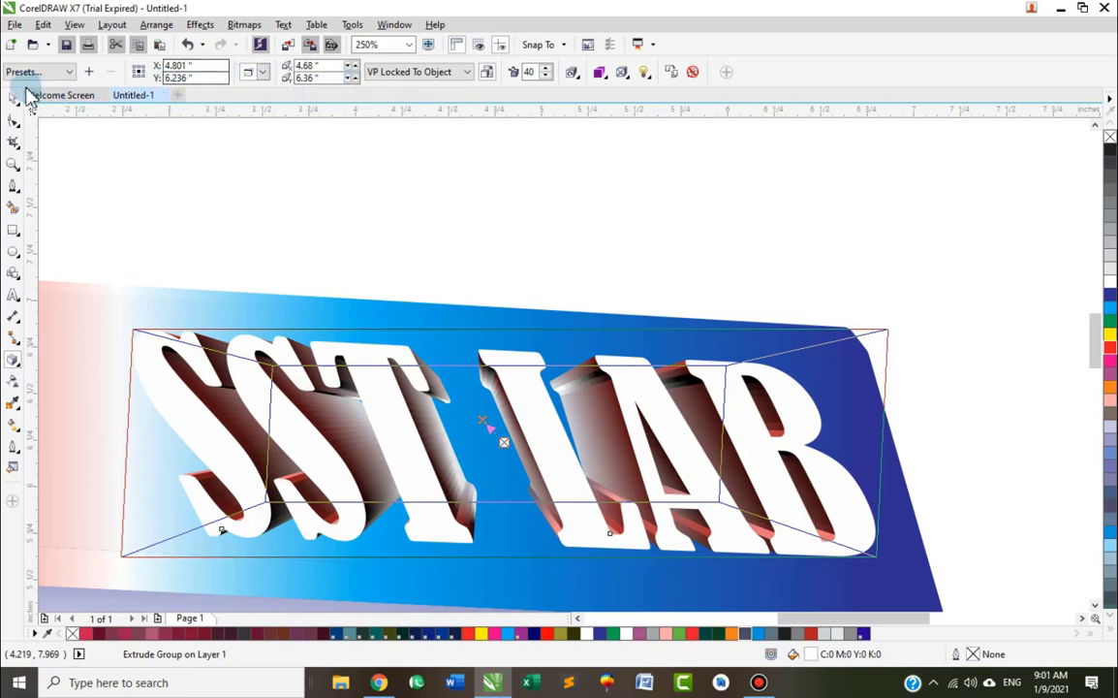
Apply the Extrude Bottom preset to the SST LAB text and reduce the extrusion depth to 1
{"action": "left_click", "coordinate": [70, 72]}
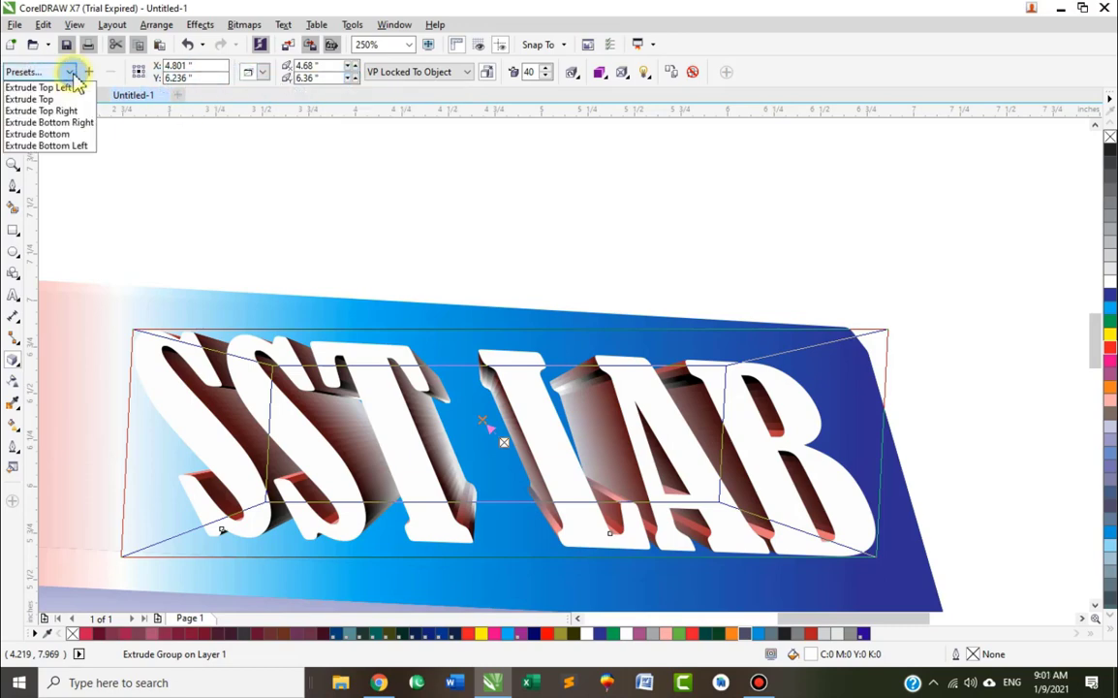
{"action": "left_click", "coordinate": [64, 137]}
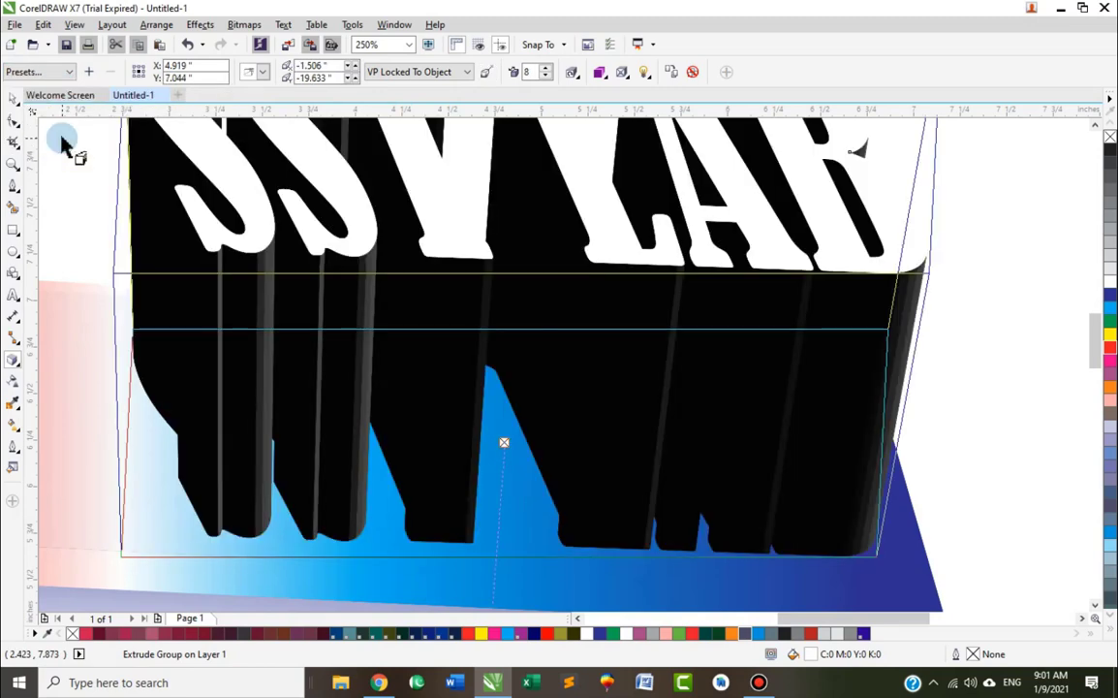
{"action": "scroll", "coordinate": [407, 513], "scroll_direction": "down", "scroll_amount": 2}
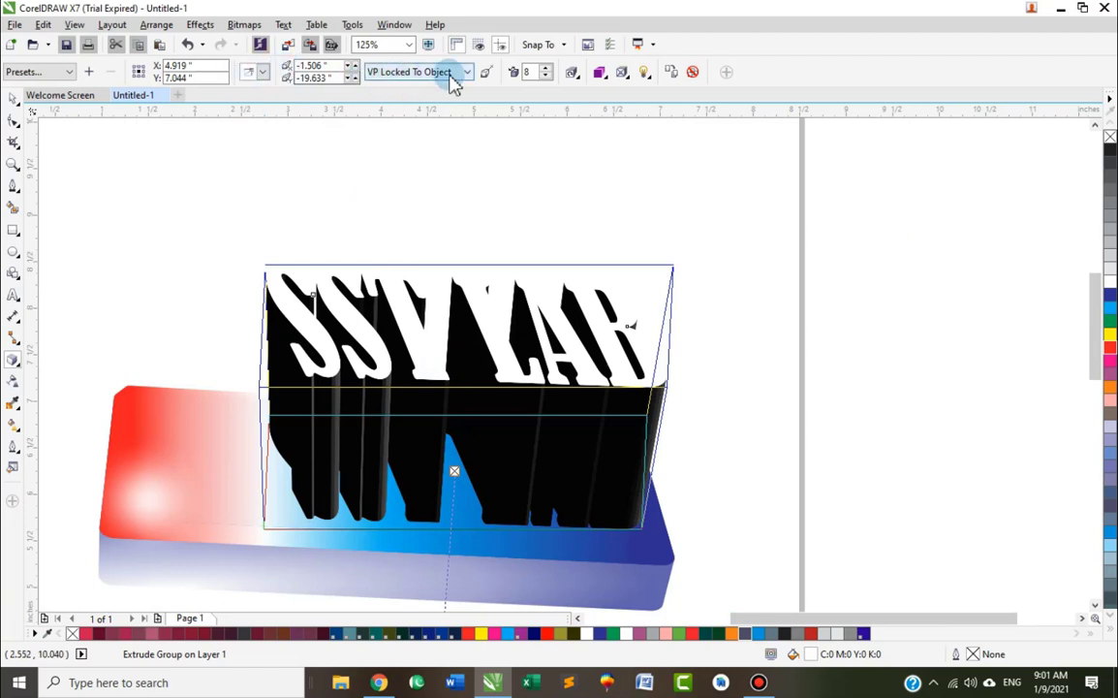
{"action": "left_click", "coordinate": [547, 76]}
{"action": "left_click", "coordinate": [547, 76]}
{"action": "left_click", "coordinate": [547, 76]}
{"action": "left_click", "coordinate": [546, 77]}
{"action": "left_click", "coordinate": [546, 77]}
{"action": "left_click", "coordinate": [546, 76]}
{"action": "left_click", "coordinate": [547, 76]}
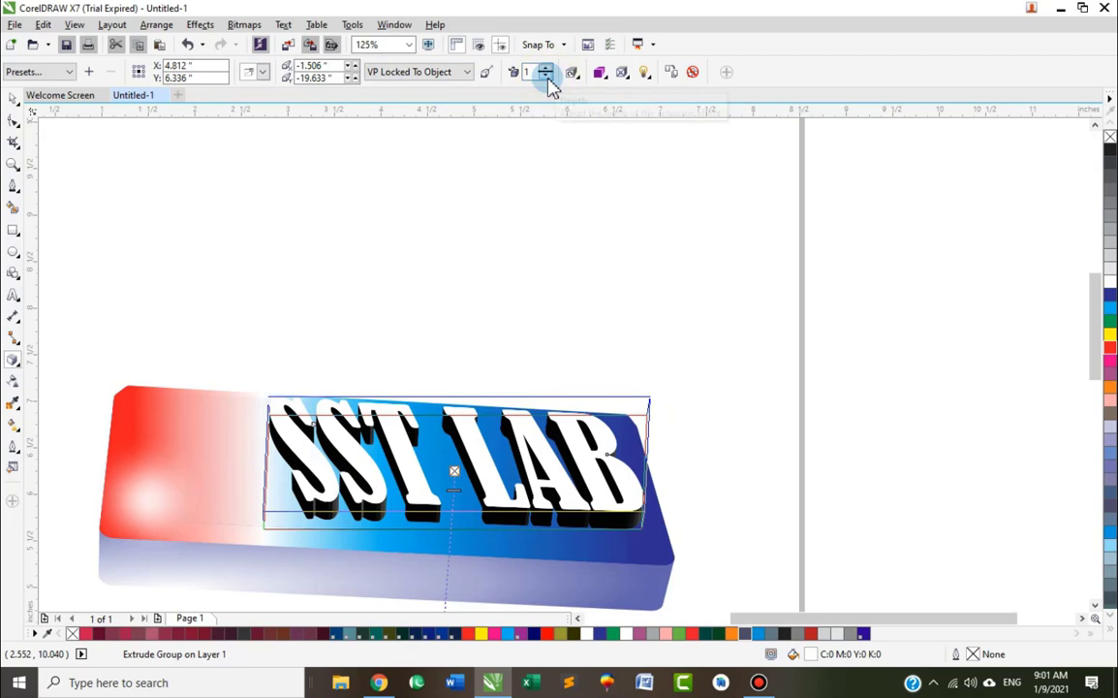
Deselect the SST LAB text extrusion and select the group forming the box's front side face
{"action": "left_click", "coordinate": [13, 99]}
{"action": "left_click", "coordinate": [676, 388]}
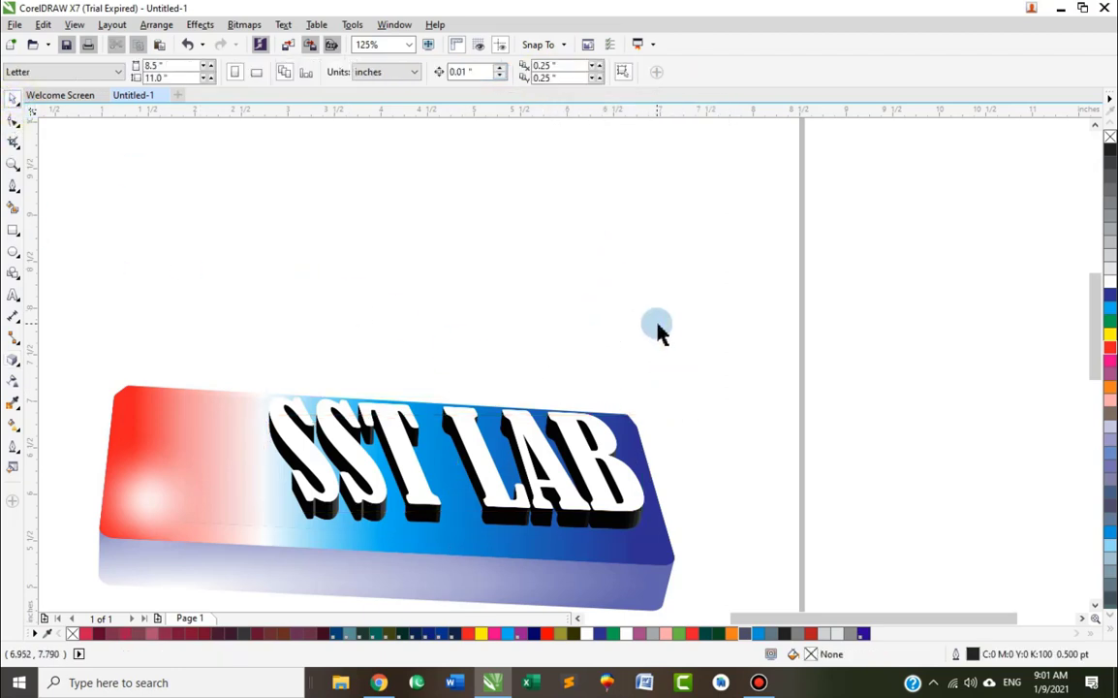
{"action": "key", "text": "z"}
{"action": "right_click", "coordinate": [667, 316]}
{"action": "left_click_drag", "start_coordinate": [691, 311], "coordinate": [353, 496]}
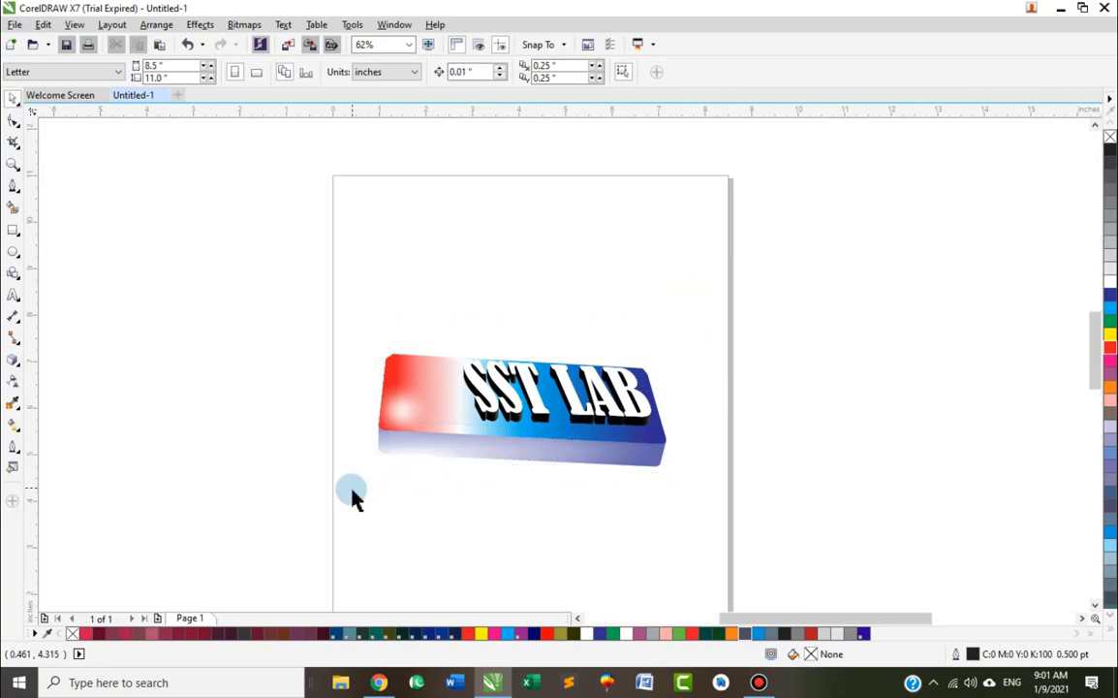
{"action": "left_click", "coordinate": [532, 473]}
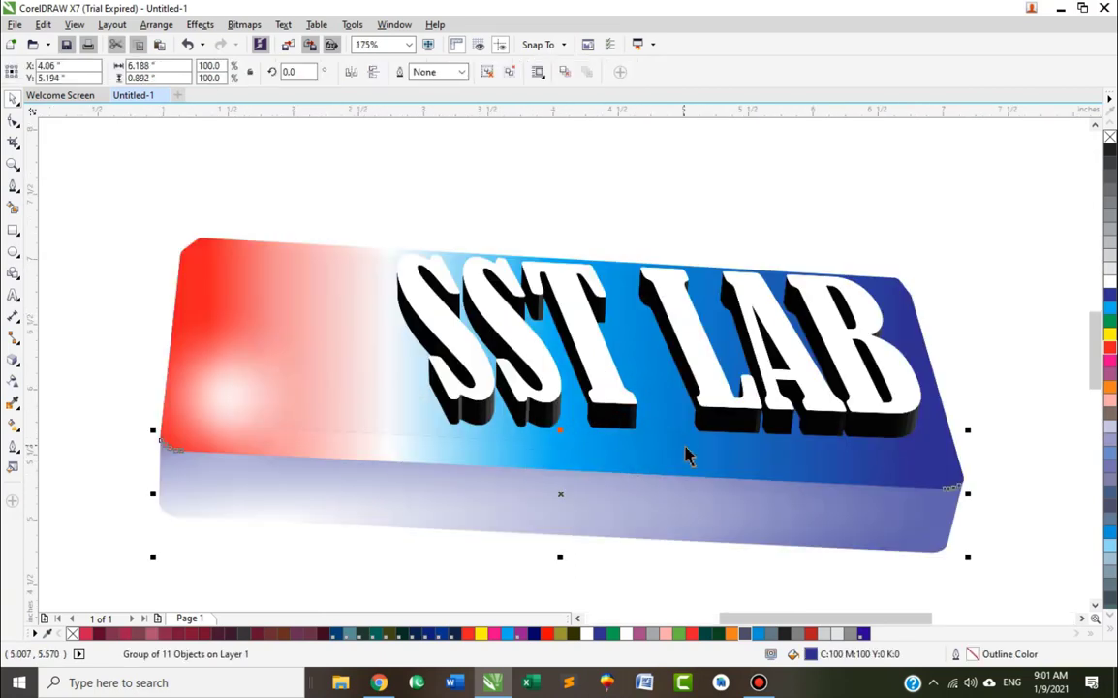